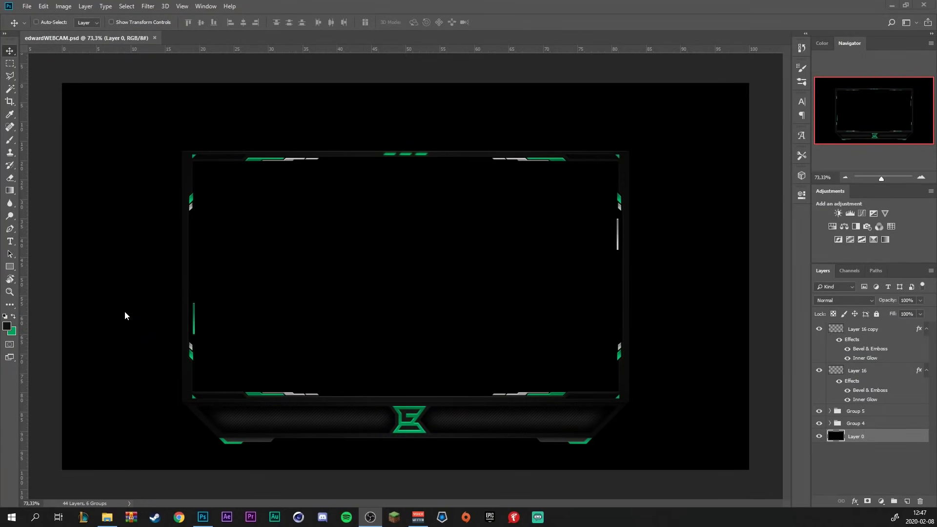
Create a new black 1920×1080 document from the preset.
{"action": "left_click", "coordinate": [27, 6]}
{"action": "left_click", "coordinate": [27, 6]}
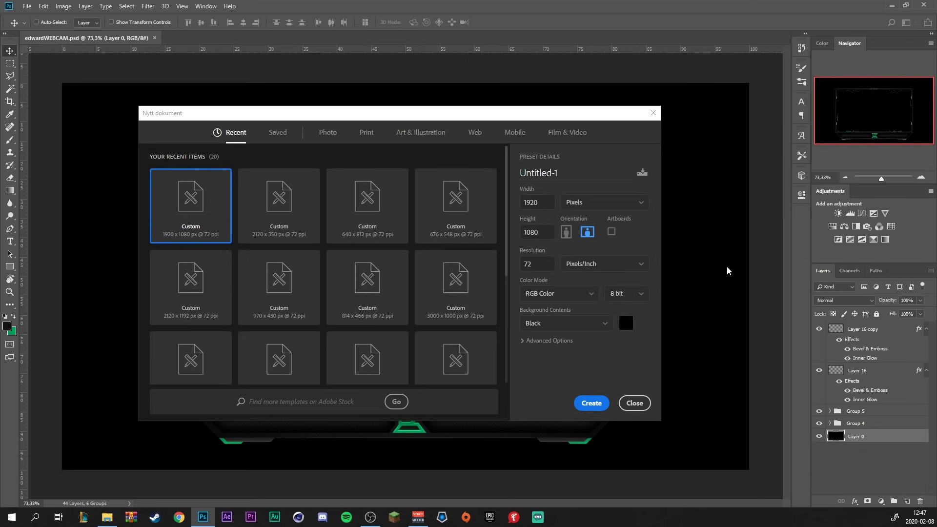
{"action": "left_click", "coordinate": [592, 403]}
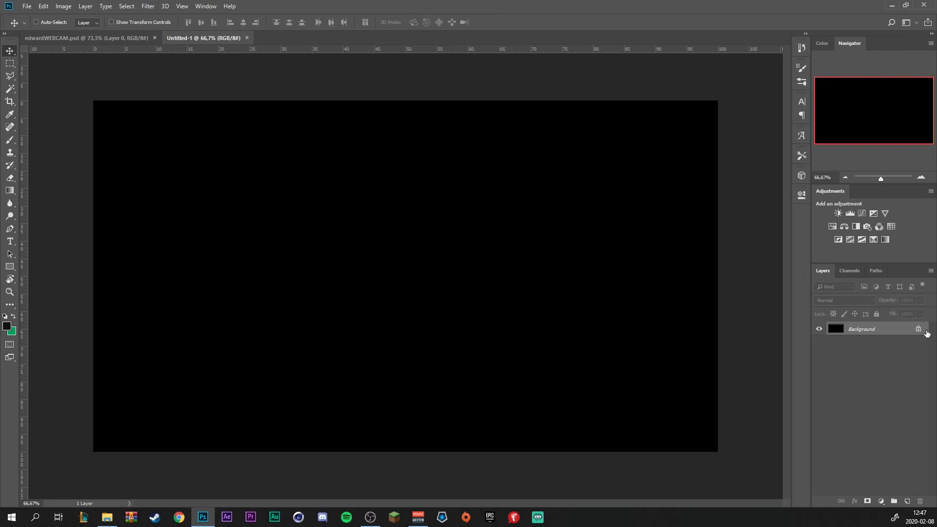
Unlock the Background as Layer 0 and add an empty layer above it.
{"action": "double_click", "coordinate": [913, 329]}
{"action": "left_click", "coordinate": [557, 150]}
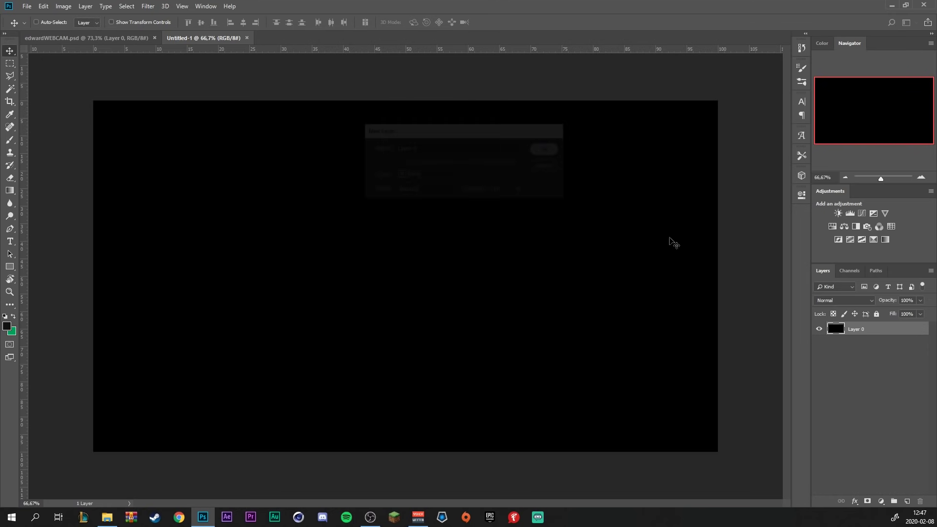
{"action": "left_click", "coordinate": [908, 502]}
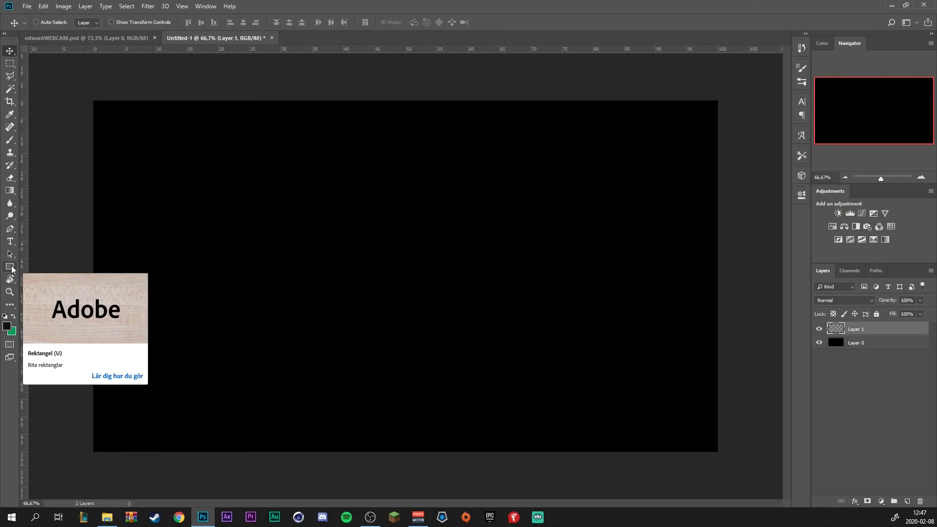
Draw a rectangle and size it to 1280 px wide by 720 px high.
{"action": "left_click", "coordinate": [10, 266]}
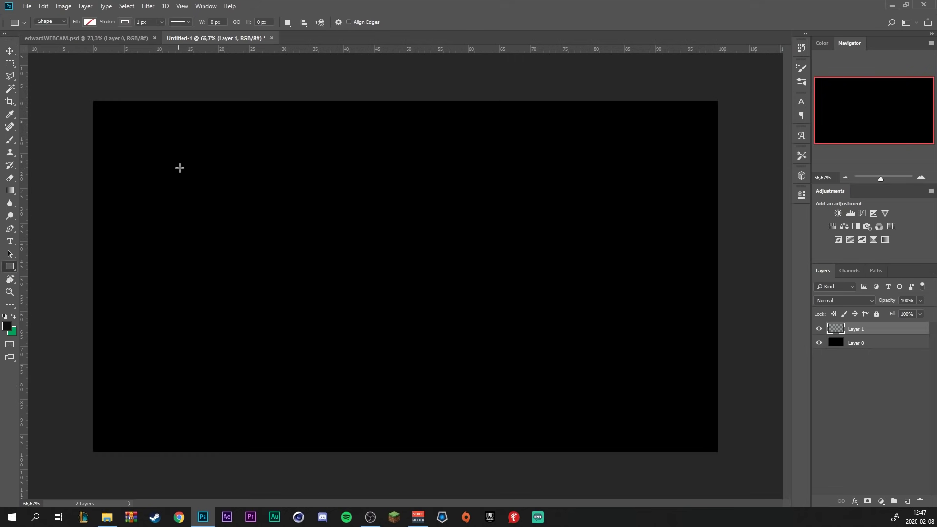
{"action": "left_click_drag", "start_coordinate": [187, 166], "coordinate": [531, 364]}
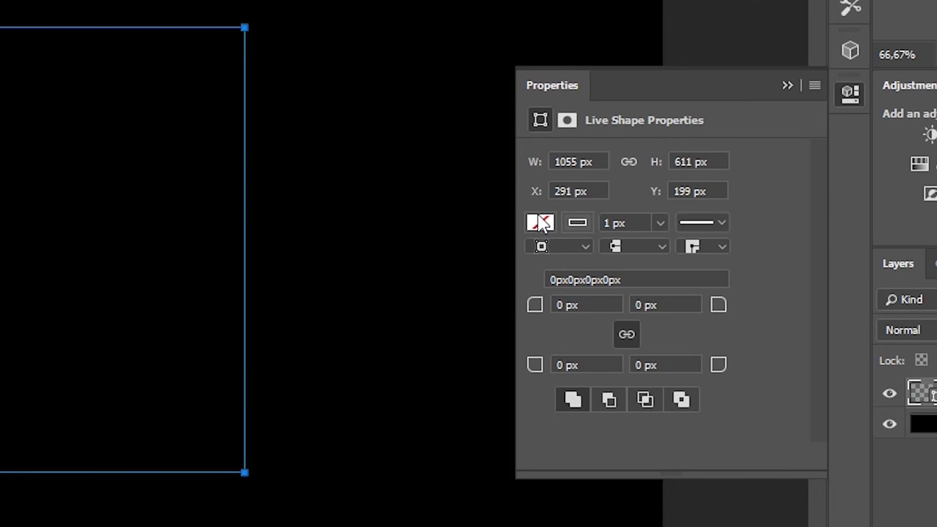
{"action": "double_click", "coordinate": [571, 154]}
{"action": "type", "text": "80"}
{"action": "left_click", "coordinate": [686, 160]}
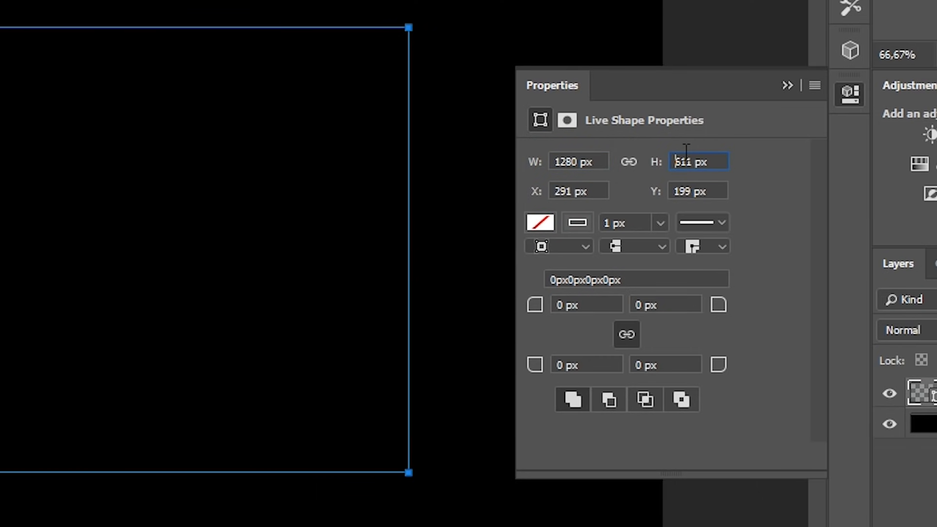
{"action": "double_click", "coordinate": [685, 161]}
{"action": "type", "text": "7"}
{"action": "type", "text": "20"}
{"action": "key", "text": "Return"}
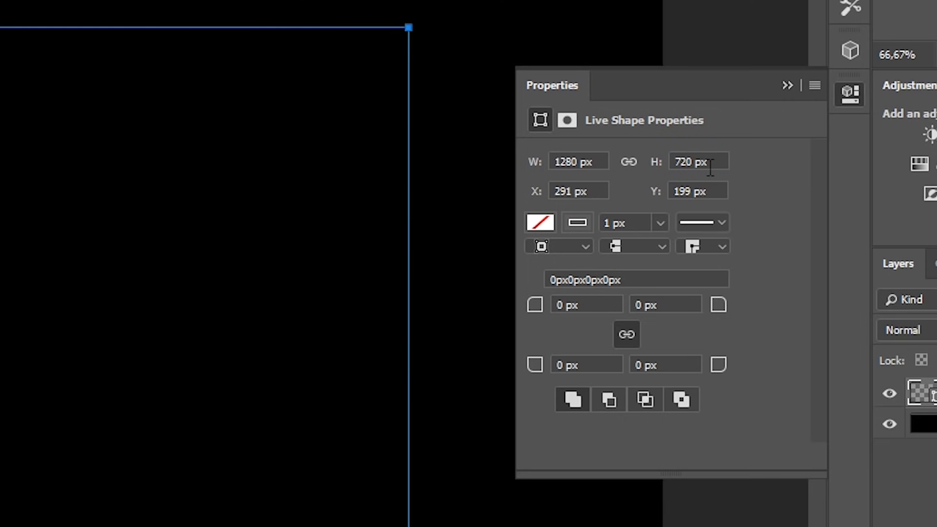
Thicken the rectangle's grey stroke to about 28.79 px.
{"action": "left_click", "coordinate": [665, 224]}
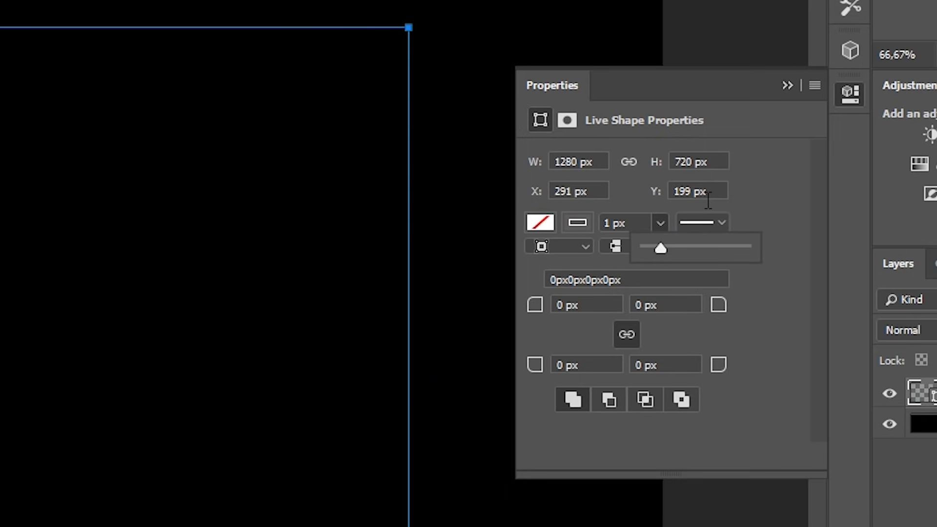
{"action": "left_click_drag", "start_coordinate": [673, 242], "coordinate": [738, 262]}
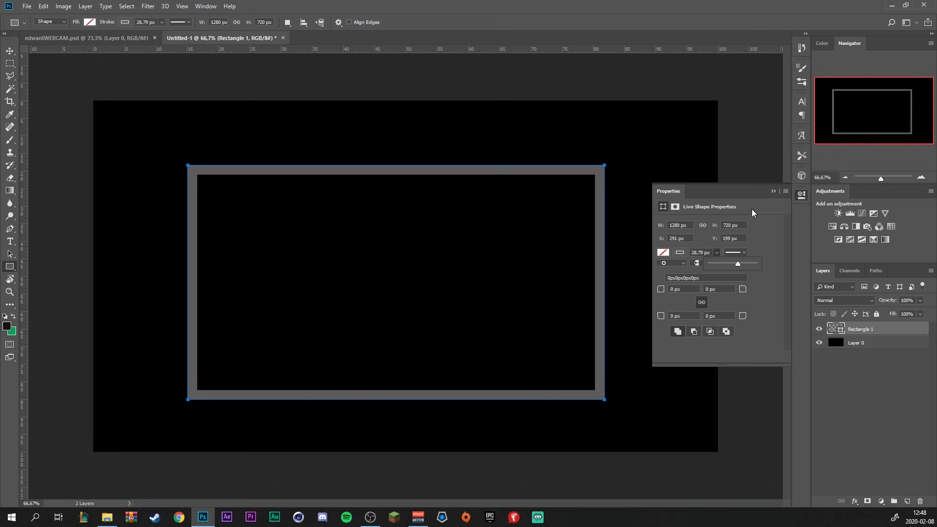
{"action": "left_click", "coordinate": [778, 190]}
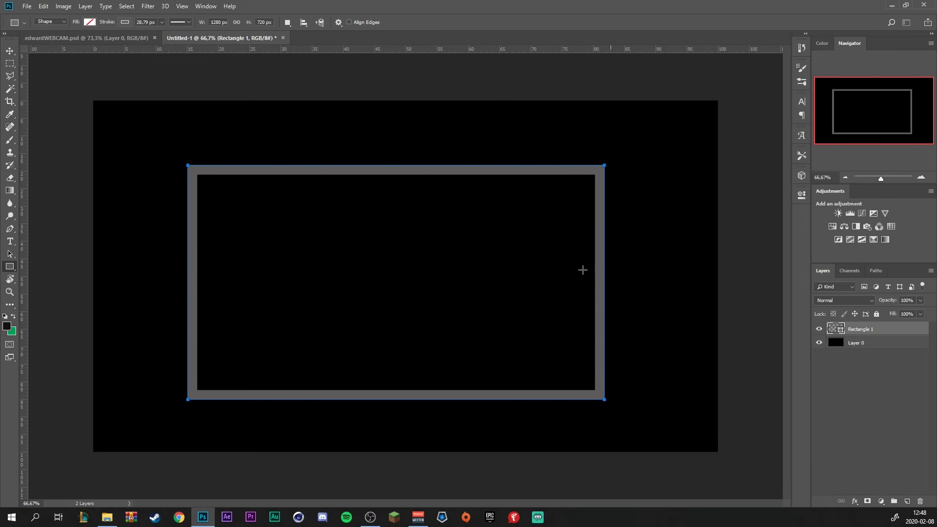
Rasterize the Rectangle 1 layer.
{"action": "left_click", "coordinate": [13, 50]}
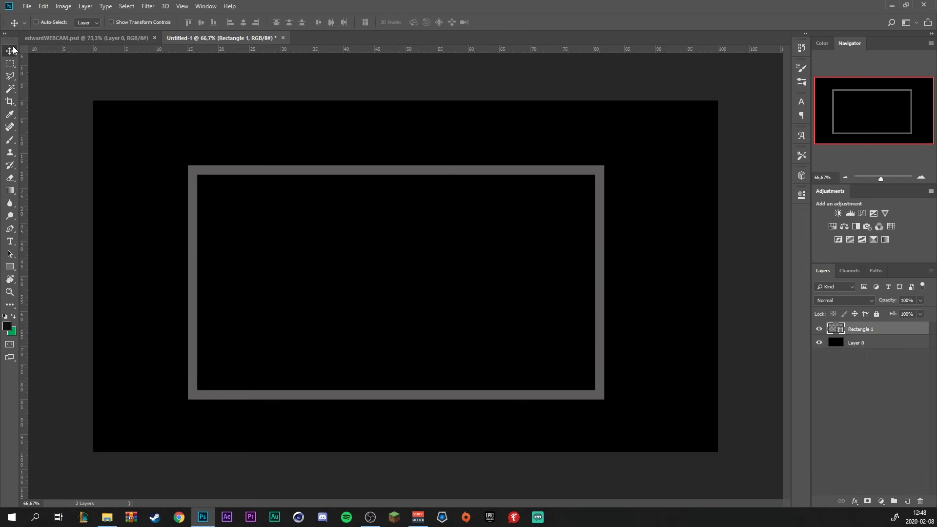
{"action": "right_click", "coordinate": [887, 332]}
{"action": "left_click", "coordinate": [798, 243]}
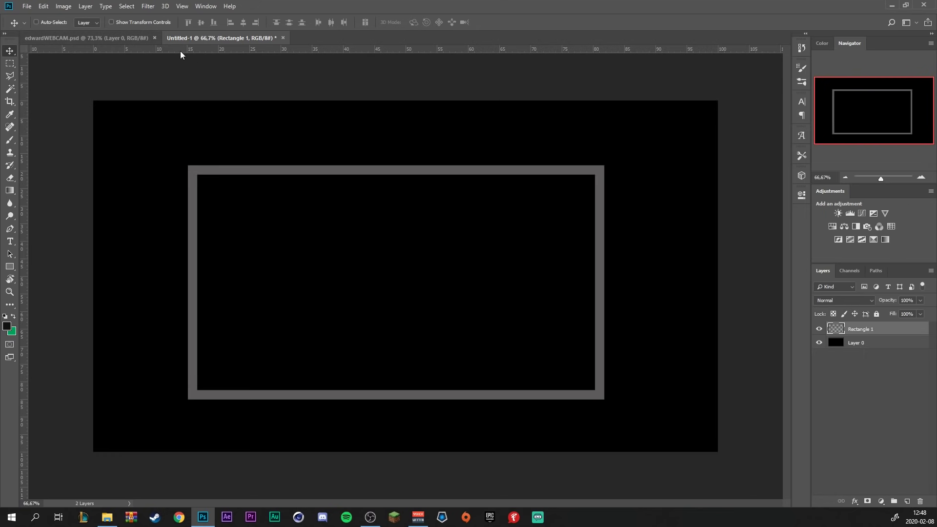
Add vertical and horizontal guides at the canvas centre and centre the frame on them.
{"action": "mouse_move", "coordinate": [24, 247]}
{"action": "left_mouse_down"}
{"action": "mouse_move", "coordinate": [80, 257]}
{"action": "mouse_move", "coordinate": [407, 245]}
{"action": "left_mouse_up"}
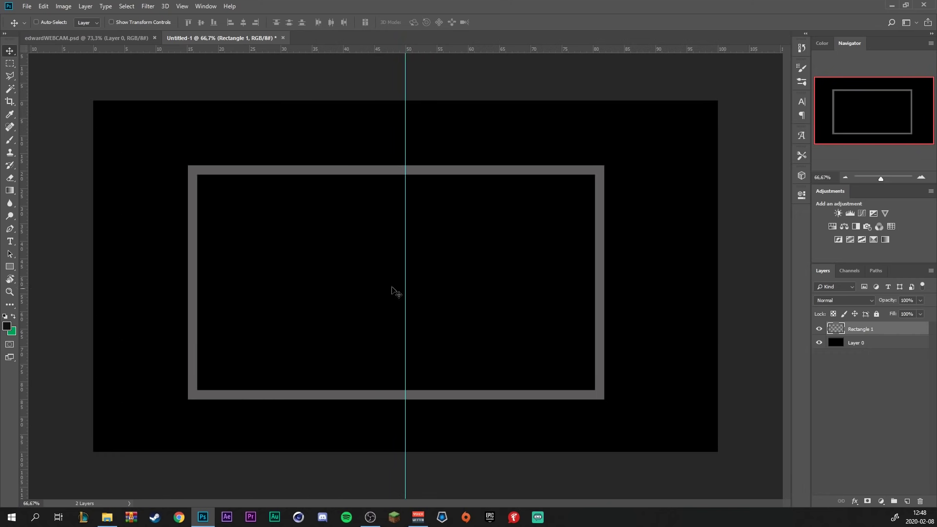
{"action": "left_click_drag", "start_coordinate": [416, 53], "coordinate": [427, 278]}
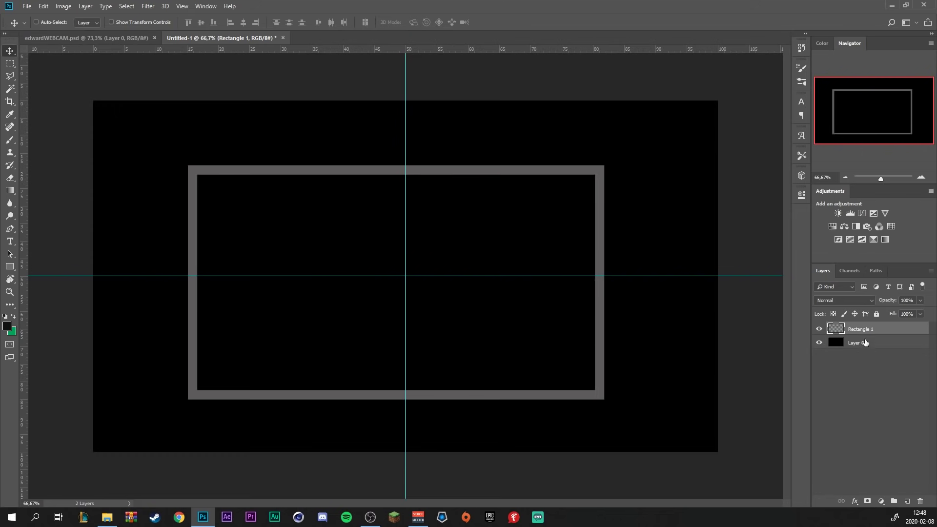
{"action": "key", "text": "ctrl"}
{"action": "key", "text": "ctrl+t"}
{"action": "left_click_drag", "start_coordinate": [430, 316], "coordinate": [438, 311]}
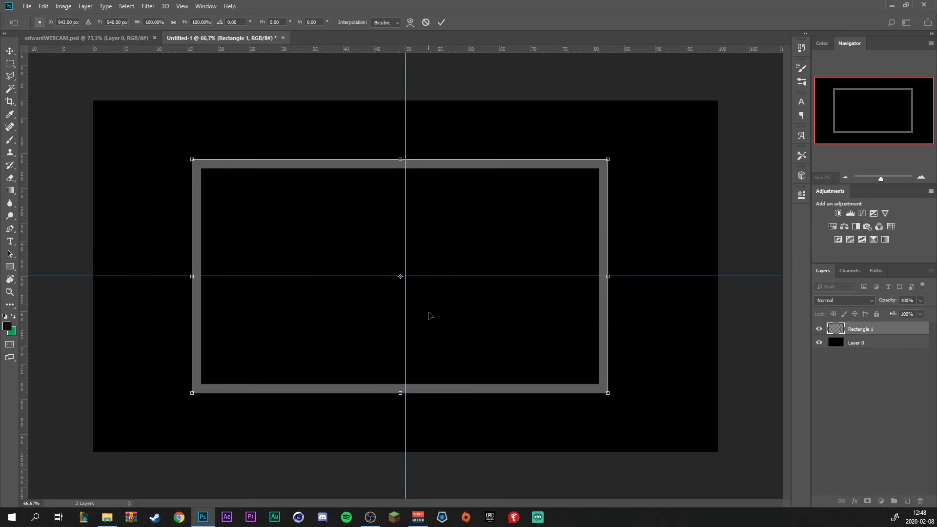
{"action": "left_click", "coordinate": [442, 23]}
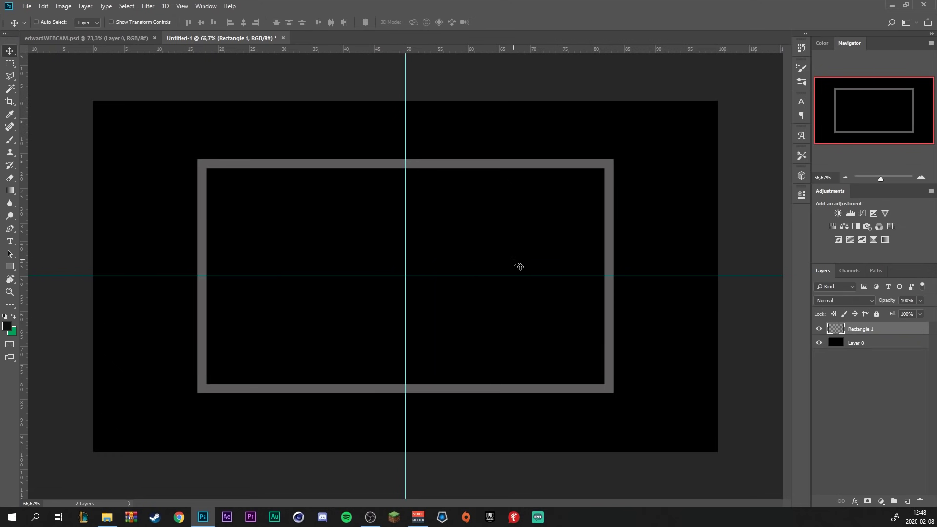
Add a new layer clipped to the frame.
{"action": "key", "text": "ctrl"}
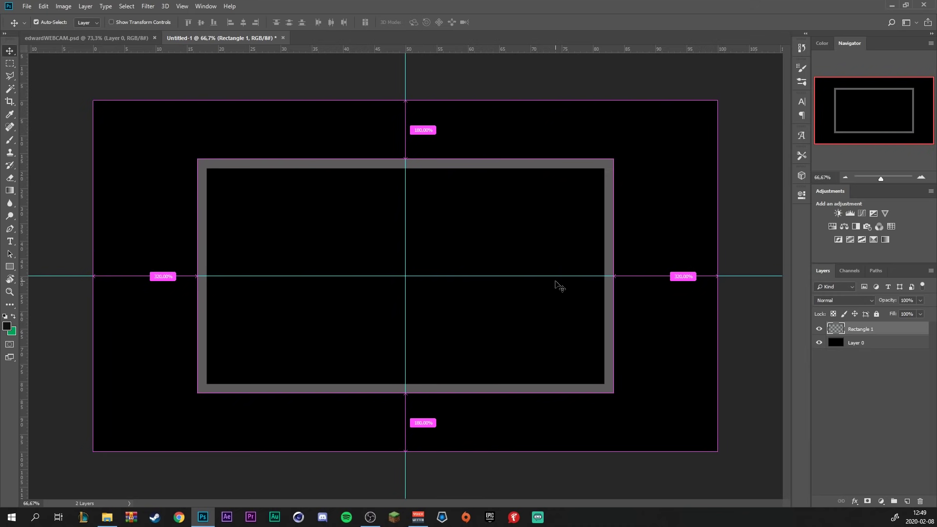
{"action": "key", "text": "ctrl+shift+alt+n"}
{"action": "key", "text": "ctrl+alt+g"}
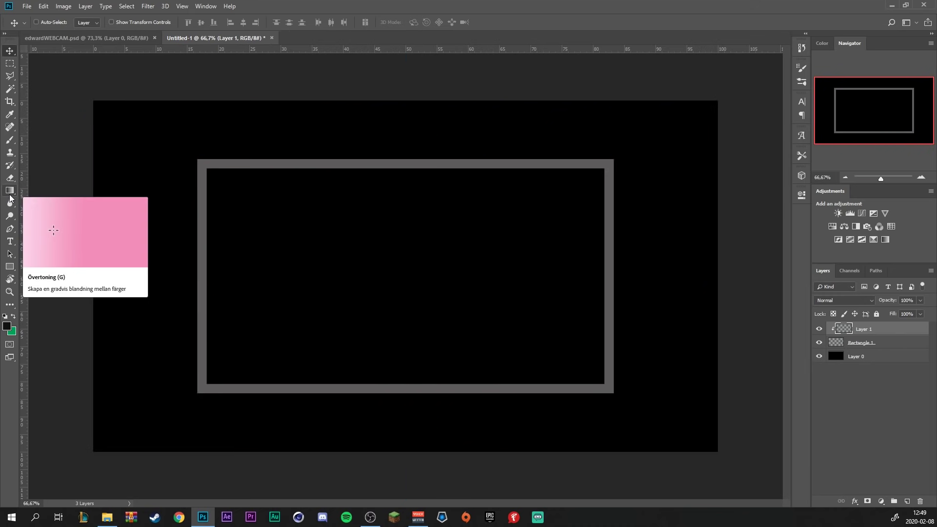
Set up a radial gradient running from 080808 to 191919.
{"action": "left_click", "coordinate": [10, 191]}
{"action": "left_click", "coordinate": [66, 24]}
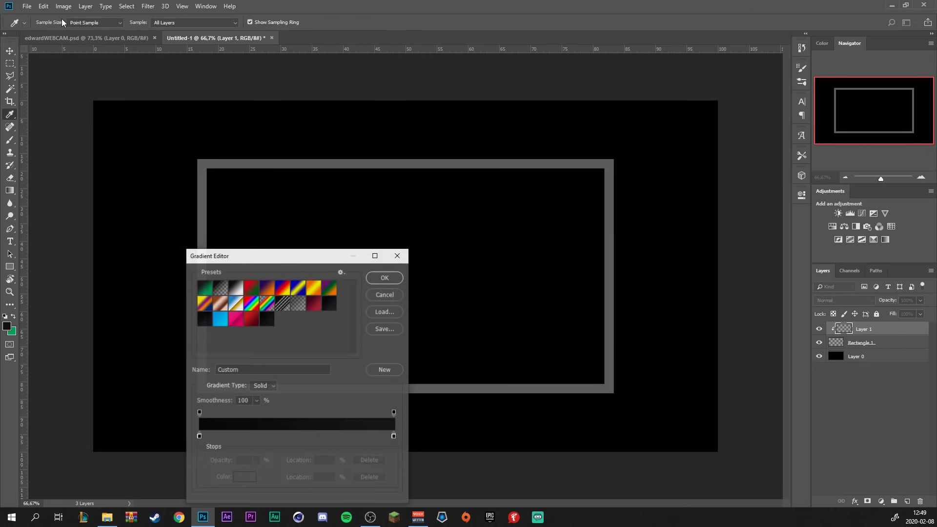
{"action": "left_click", "coordinate": [199, 437]}
{"action": "double_click", "coordinate": [200, 437]}
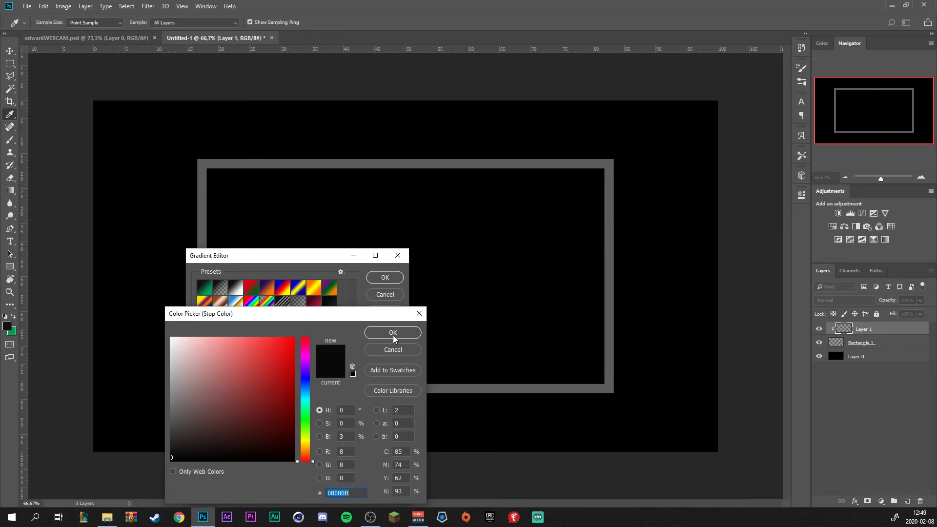
{"action": "left_click", "coordinate": [393, 334]}
{"action": "double_click", "coordinate": [395, 437]}
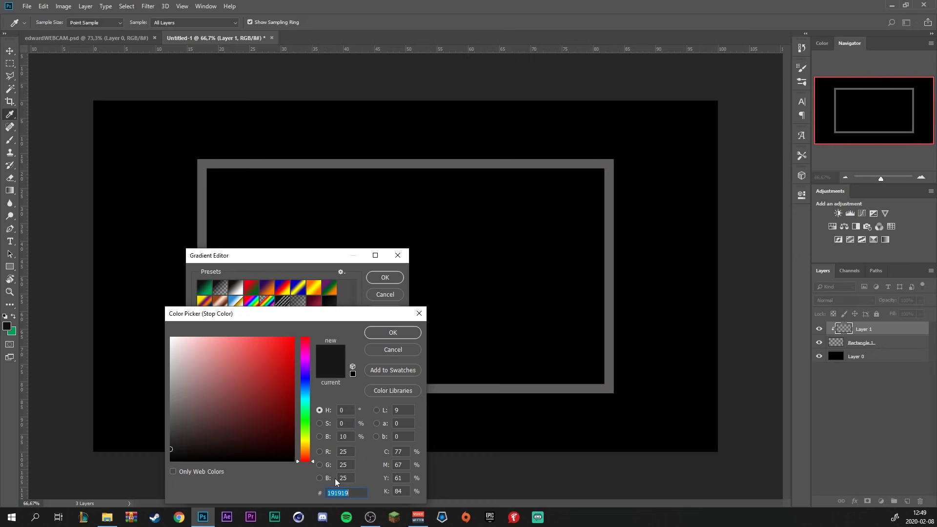
{"action": "left_click", "coordinate": [400, 332]}
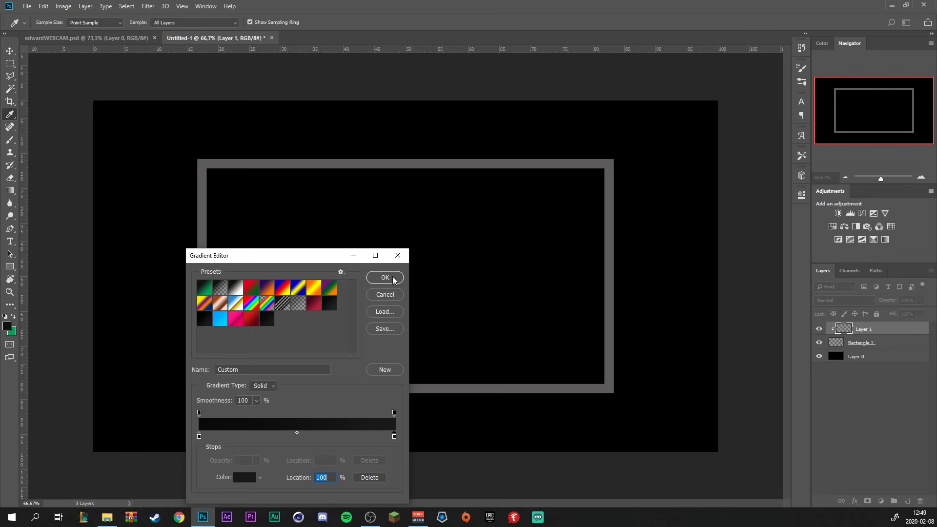
{"action": "left_click", "coordinate": [384, 278]}
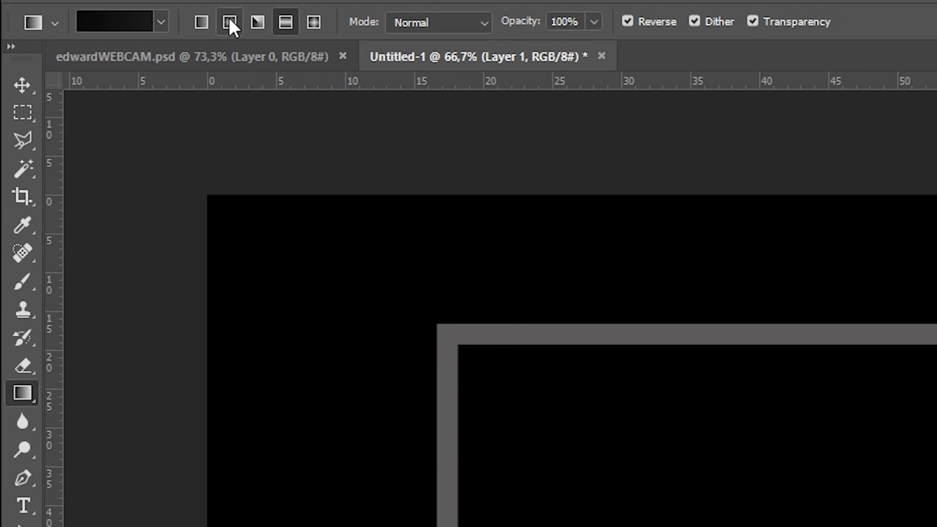
{"action": "left_click", "coordinate": [229, 21]}
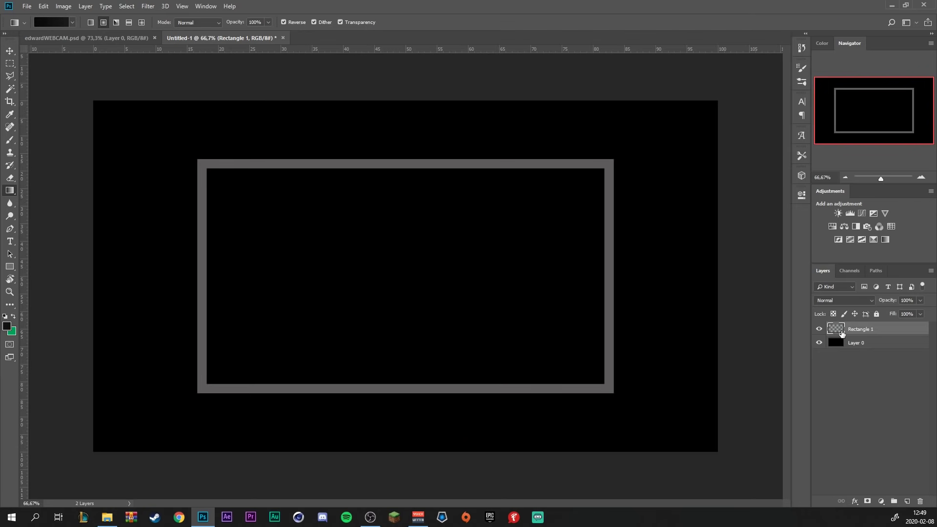
Fill the frame's pixels with the radial gradient from its centre, then deselect.
{"action": "left_click_drag", "start_coordinate": [842, 334], "coordinate": [836, 332]}
{"action": "left_click", "coordinate": [836, 330], "text": "ctrl"}
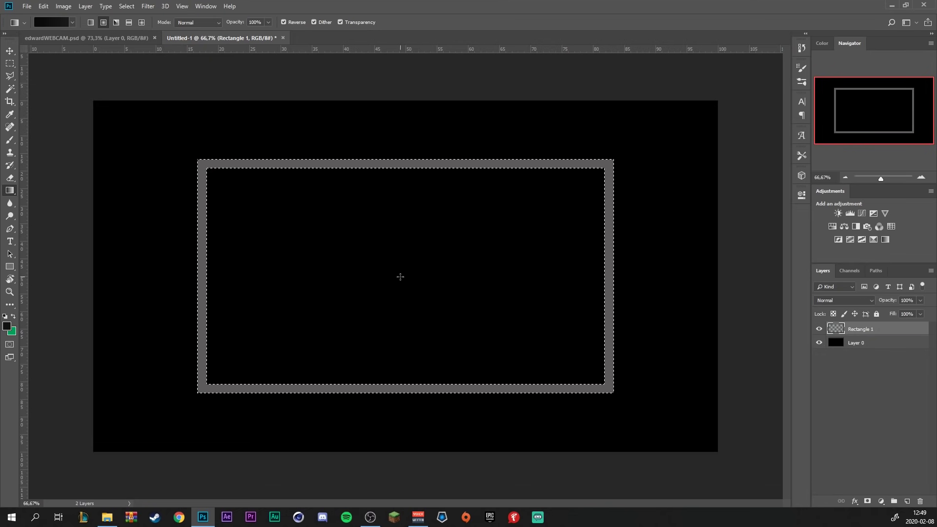
{"action": "left_click_drag", "start_coordinate": [402, 276], "coordinate": [49, 277]}
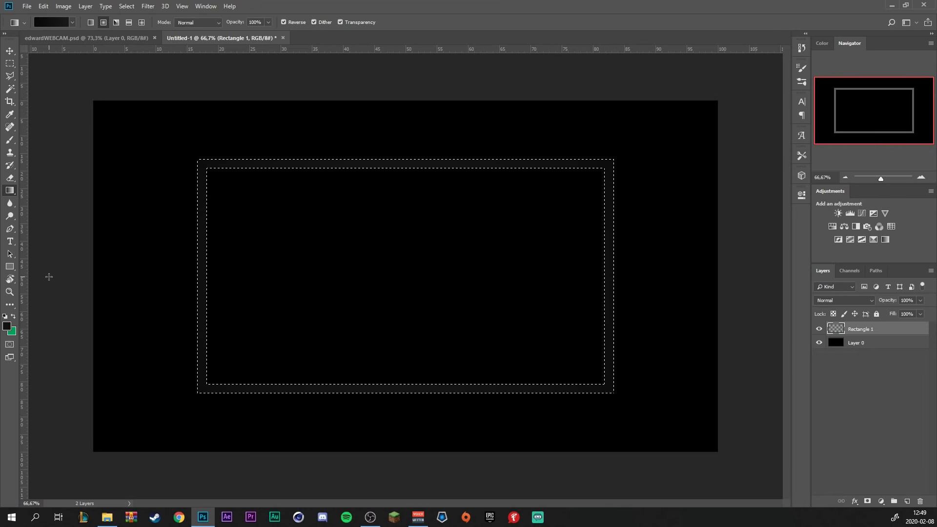
{"action": "key", "text": "ctrl+d"}
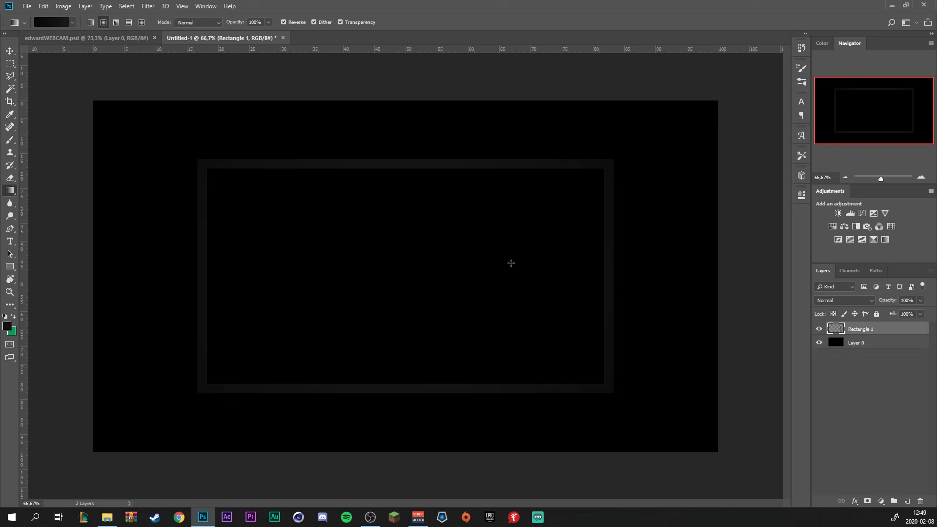
{"action": "scroll", "coordinate": [420, 292], "scroll_direction": "up", "scroll_amount": 2}
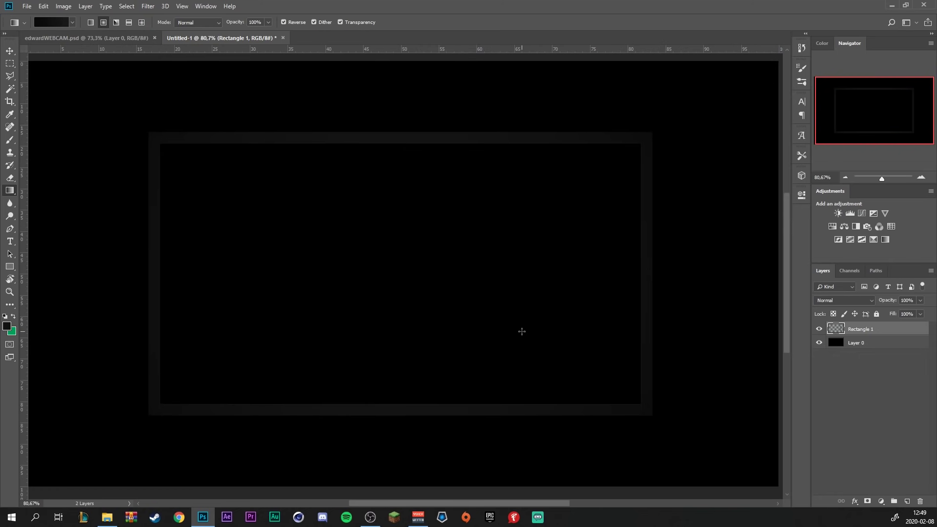
Add a Chisel Hard inner bevel (depth 1000%, 1 px) and a 100% Overlay inner glow to Rectangle 1.
{"action": "double_click", "coordinate": [921, 337]}
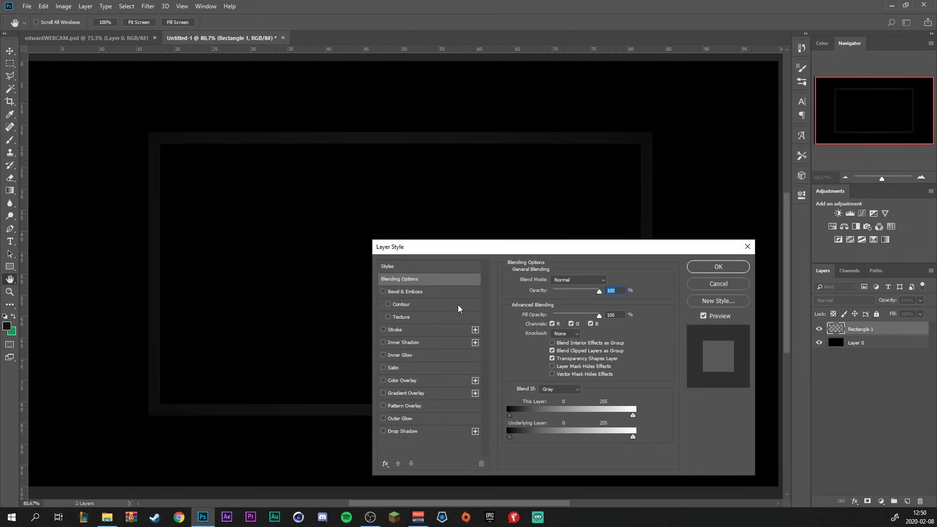
{"action": "left_click", "coordinate": [430, 292]}
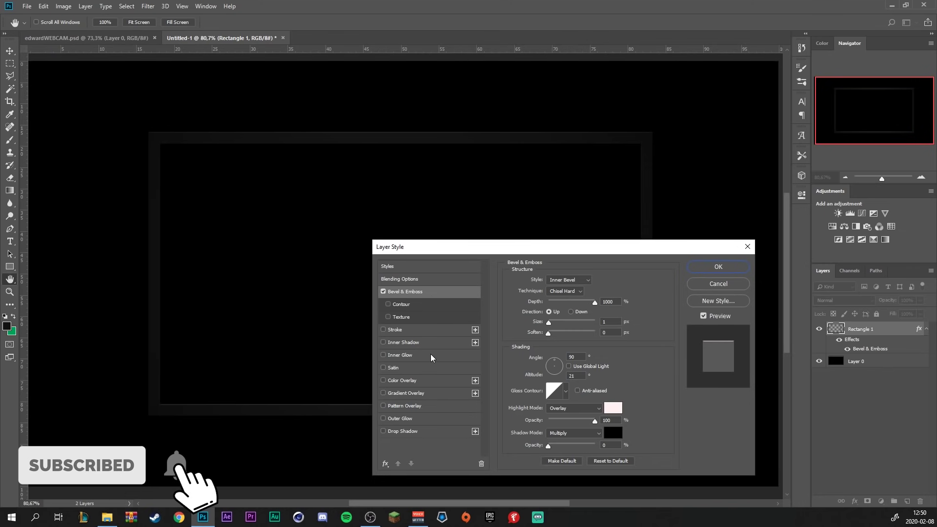
{"action": "left_click", "coordinate": [430, 355]}
{"action": "left_click_drag", "start_coordinate": [557, 291], "coordinate": [677, 303]}
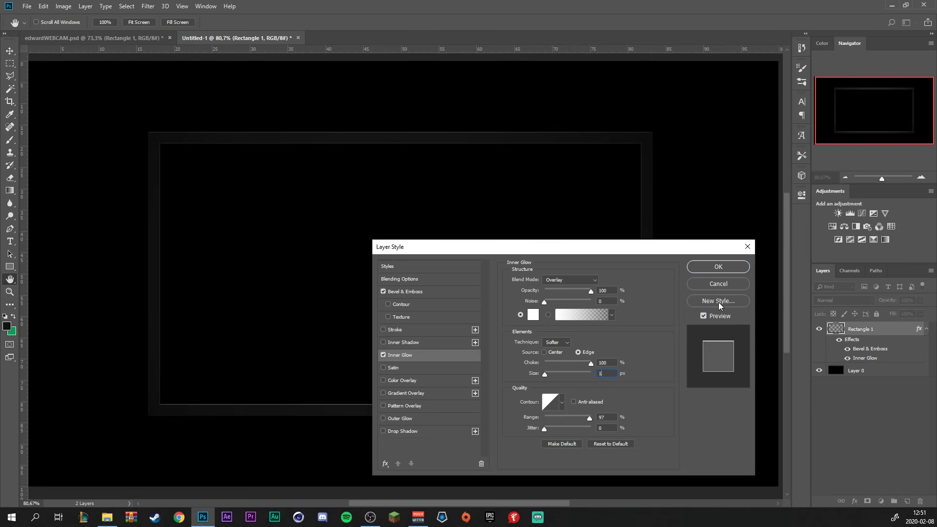
{"action": "key", "text": "g"}
{"action": "left_click", "coordinate": [718, 267]}
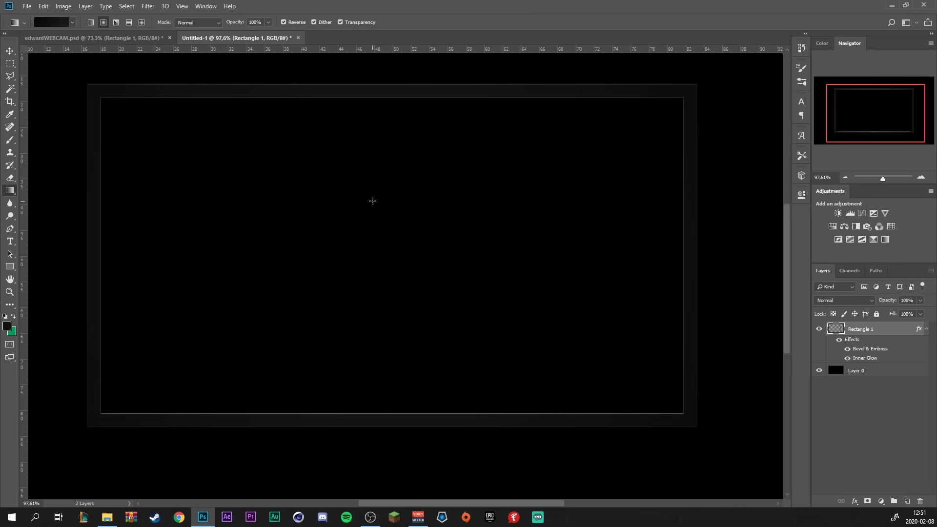
Show the centre guides and add a new empty layer for the template shape.
{"action": "key", "text": "ctrl+h"}
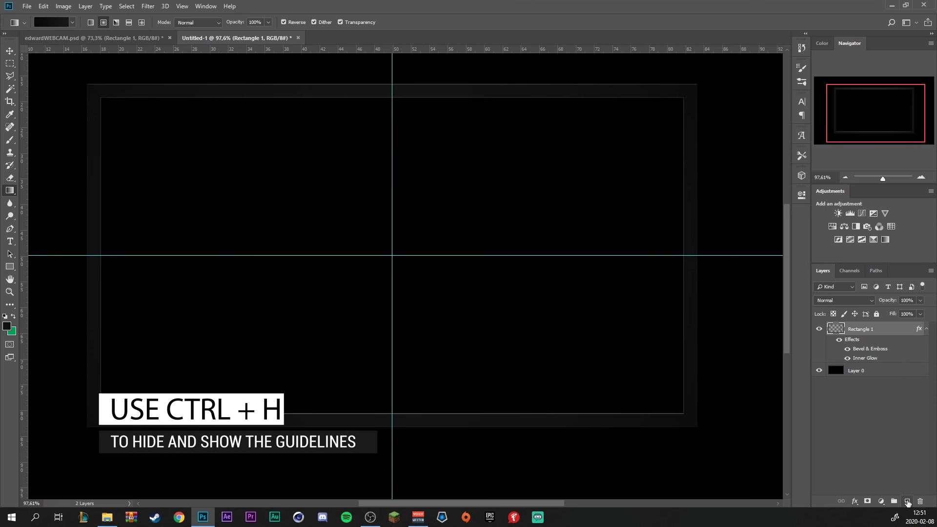
{"action": "left_click", "coordinate": [907, 502]}
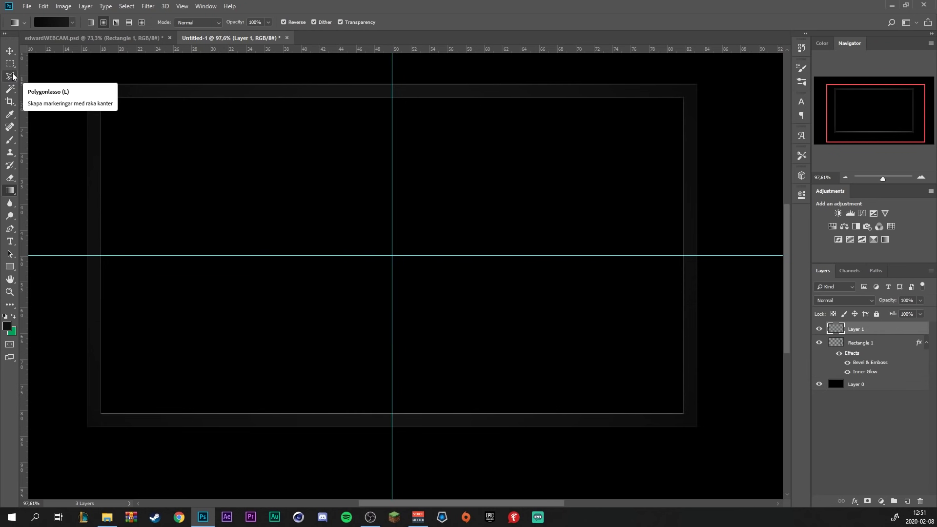
{"action": "left_click", "coordinate": [11, 77]}
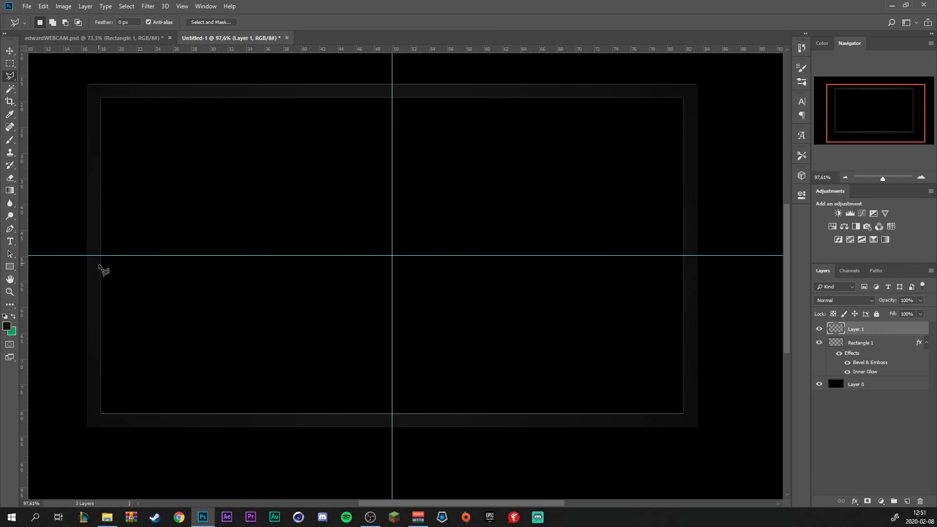
{"action": "scroll", "coordinate": [140, 450], "scroll_direction": "up", "scroll_amount": 2}
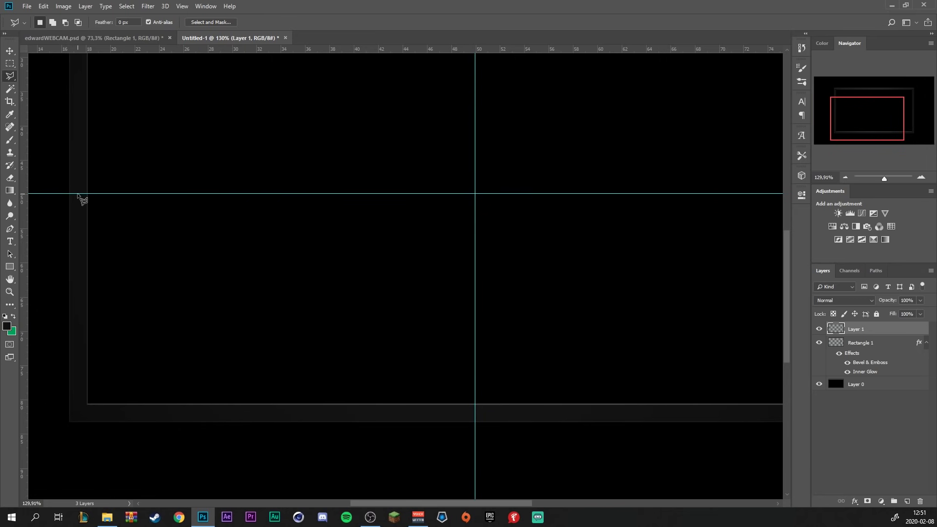
Outline the frame's lower-left quarter with a stepped, slanted bottom-left corner.
{"action": "left_click", "coordinate": [78, 194]}
{"action": "left_click", "coordinate": [129, 390]}
{"action": "left_click", "coordinate": [206, 390]}
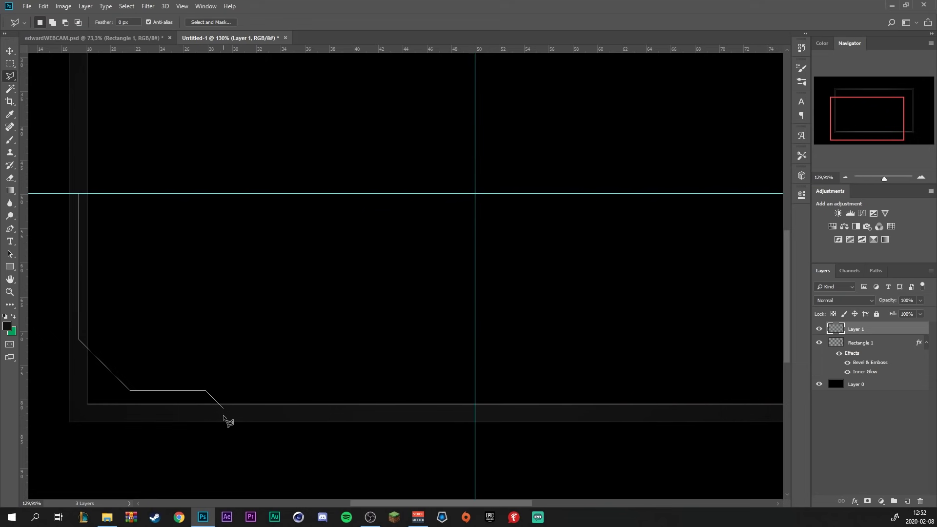
{"action": "left_click", "coordinate": [196, 391]}
{"action": "left_click", "coordinate": [216, 412]}
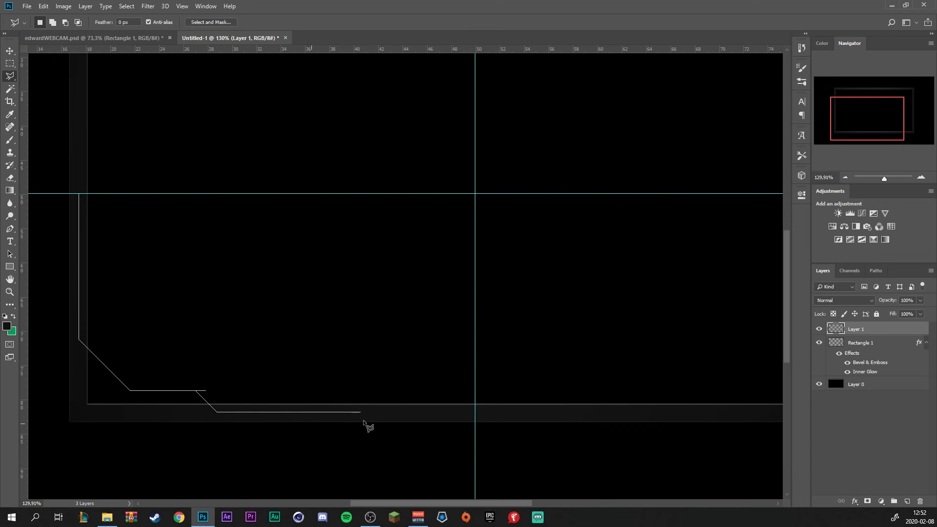
{"action": "left_click", "coordinate": [475, 413]}
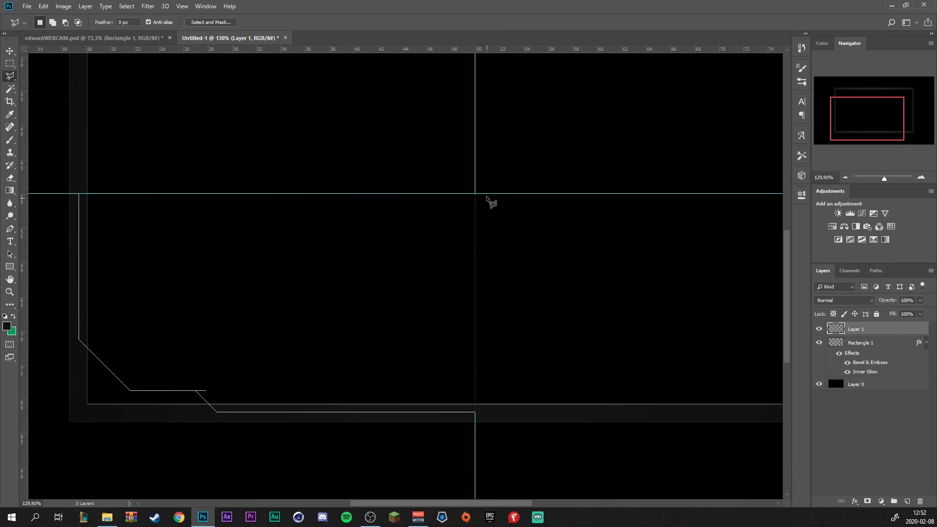
{"action": "left_click", "coordinate": [475, 194]}
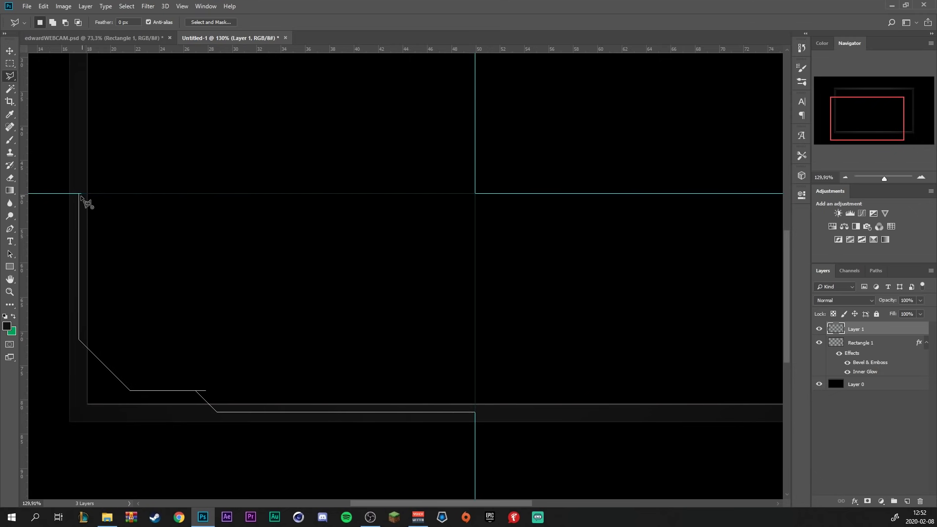
{"action": "left_click", "coordinate": [78, 194]}
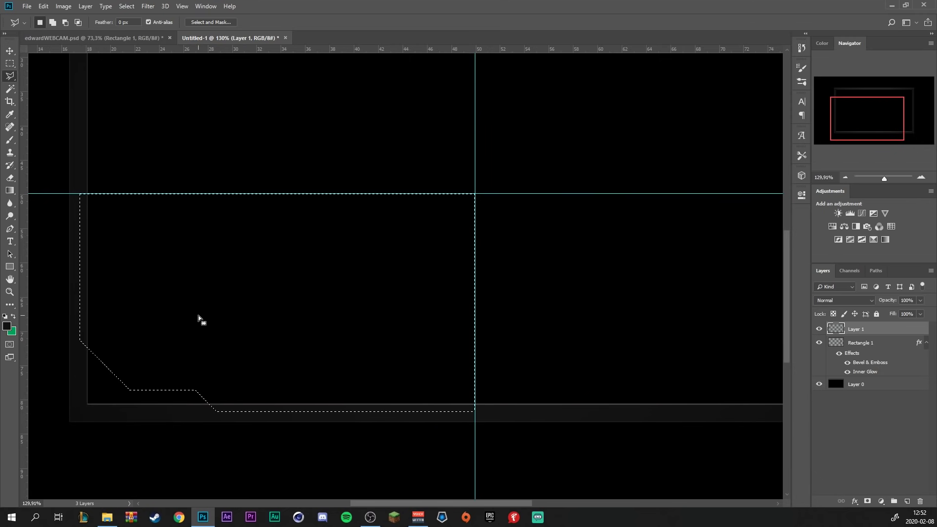
Fill the outline with green and cut its area out of the frame layer.
{"action": "key", "text": "ctrl+BackSpace"}
{"action": "key", "text": "ctrl+d"}
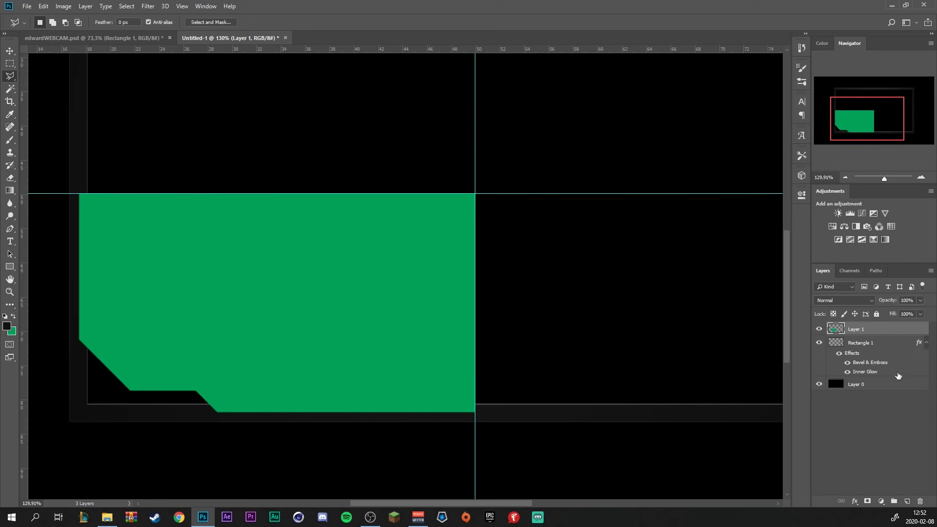
{"action": "left_click", "coordinate": [836, 329], "text": "ctrl"}
{"action": "left_click", "coordinate": [890, 349]}
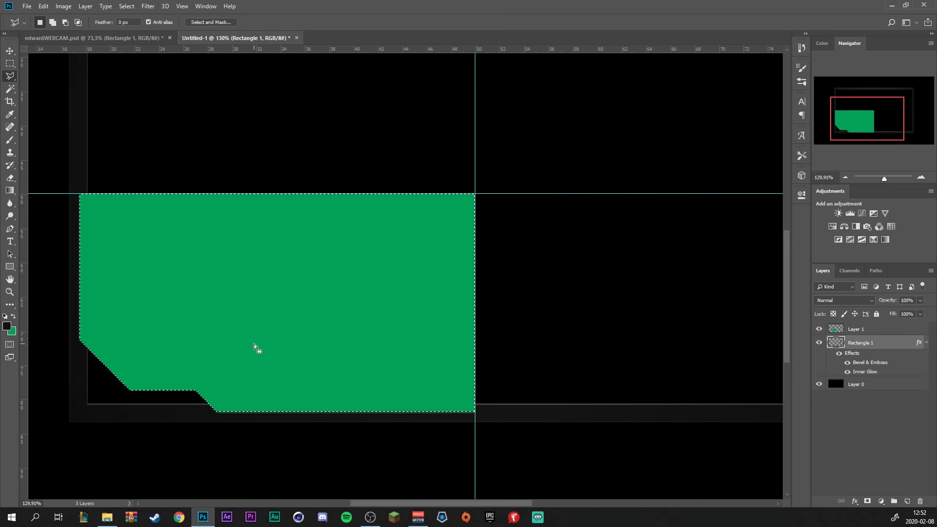
{"action": "key", "text": "ctrl+d"}
Mirror the green shape into the lower-right quarter and cut that notch from the frame.
{"action": "left_click", "coordinate": [838, 329]}
{"action": "scroll", "coordinate": [512, 293], "scroll_direction": "down", "scroll_amount": 3}
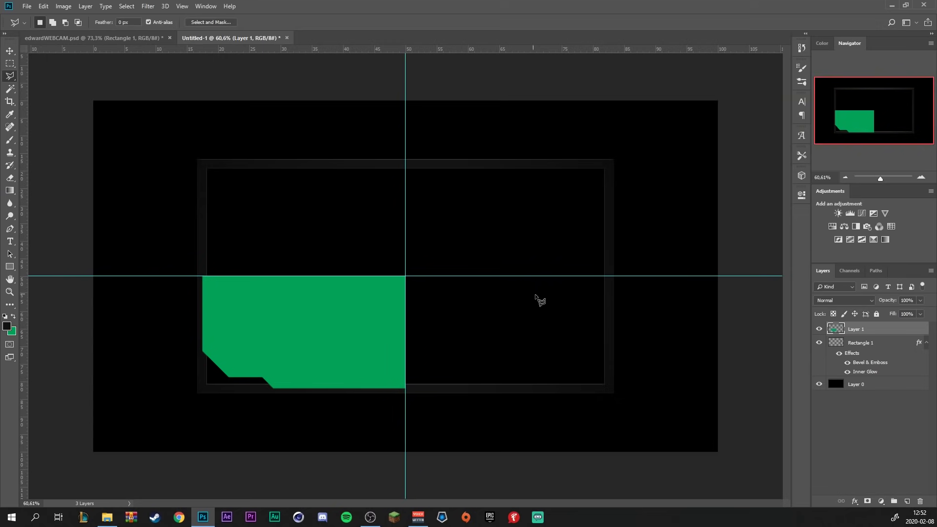
{"action": "key", "text": "ctrl+t"}
{"action": "scroll", "coordinate": [516, 366], "scroll_direction": "up", "scroll_amount": 1}
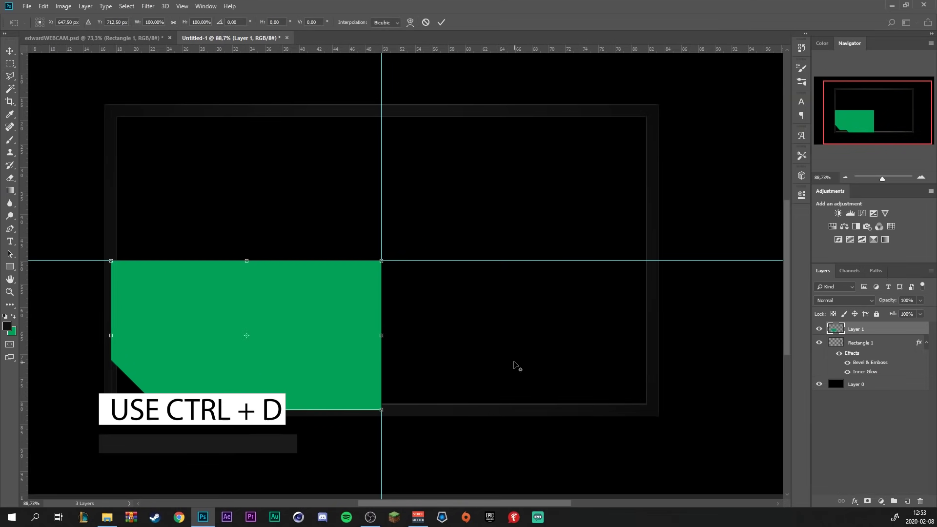
{"action": "right_click", "coordinate": [258, 311]}
{"action": "left_click", "coordinate": [286, 429]}
{"action": "left_click_drag", "start_coordinate": [238, 353], "coordinate": [509, 354]}
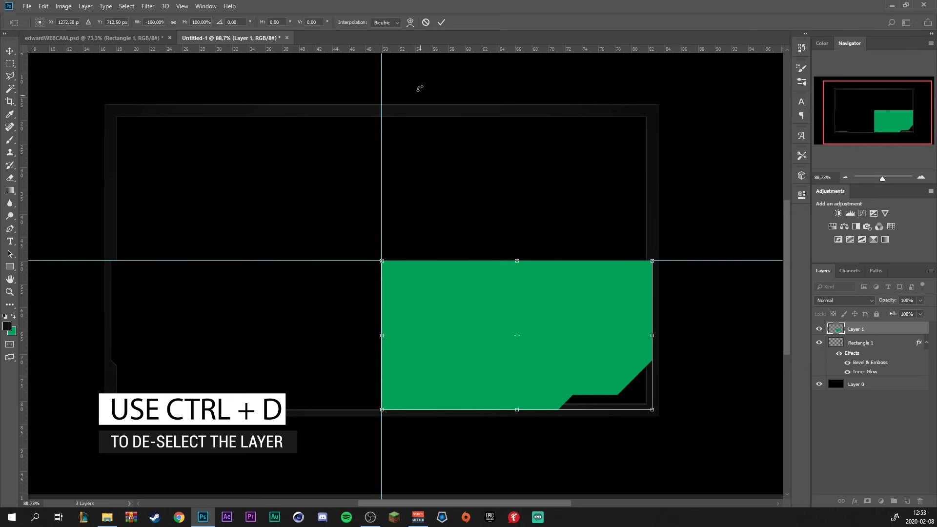
{"action": "left_click", "coordinate": [441, 22]}
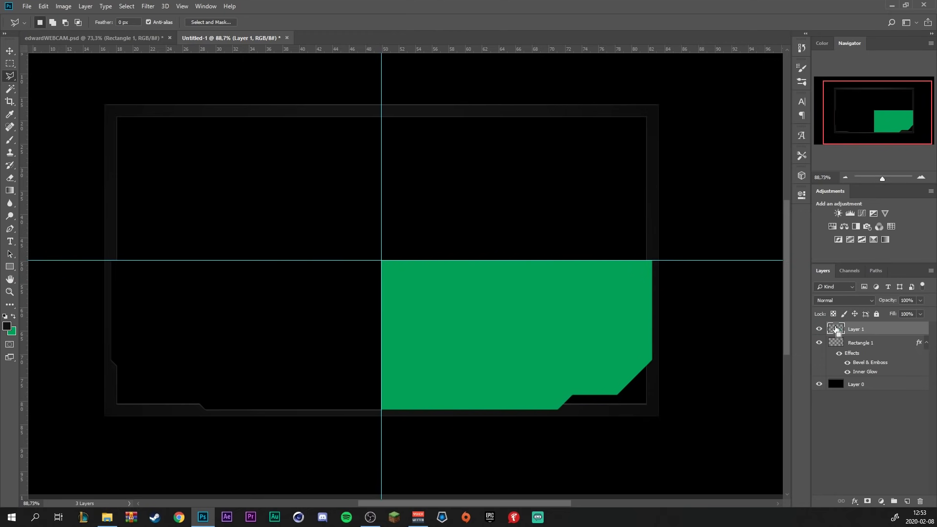
{"action": "left_click", "coordinate": [836, 330], "text": "ctrl"}
{"action": "left_click", "coordinate": [876, 345]}
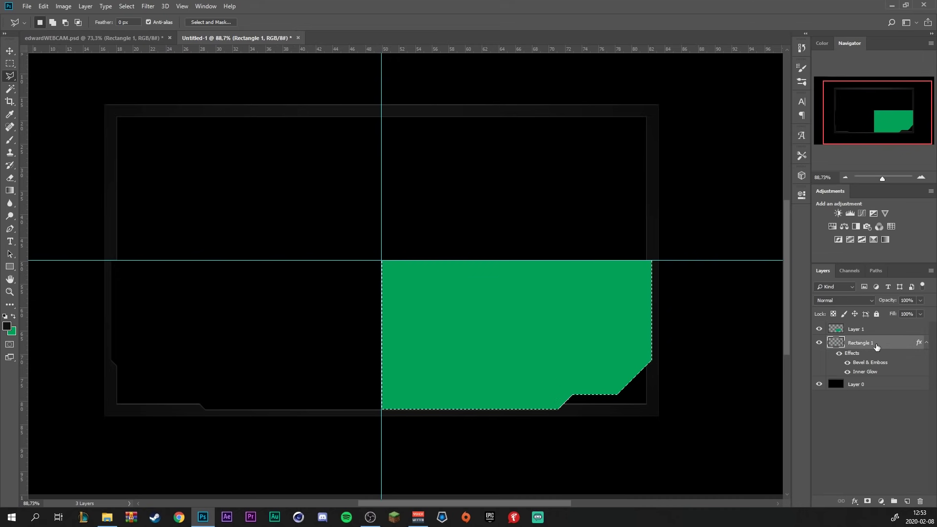
{"action": "key", "text": "ctrl+d"}
Flip the green shape into the upper-right quarter and cut that notch from the frame.
{"action": "left_click", "coordinate": [862, 329]}
{"action": "key", "text": "ctrl+t"}
{"action": "right_click", "coordinate": [503, 350]}
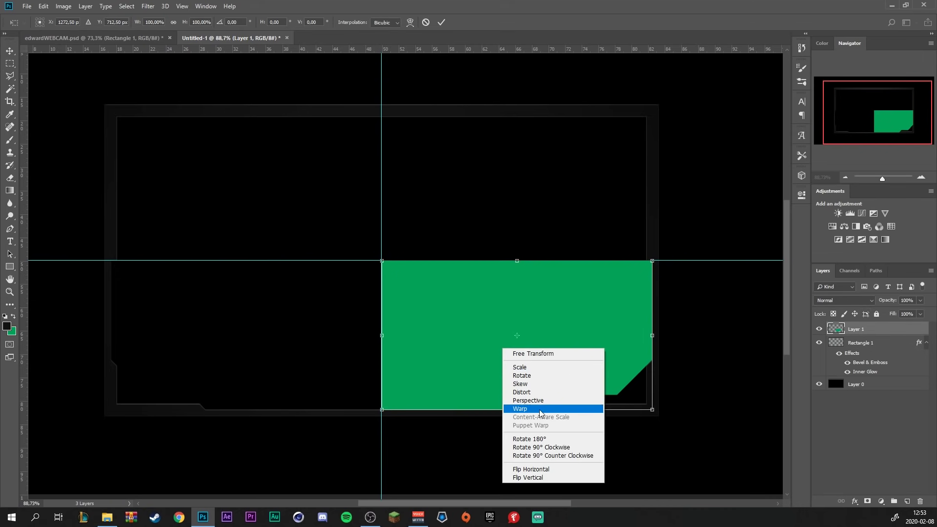
{"action": "left_click", "coordinate": [537, 470]}
{"action": "right_click", "coordinate": [575, 364]}
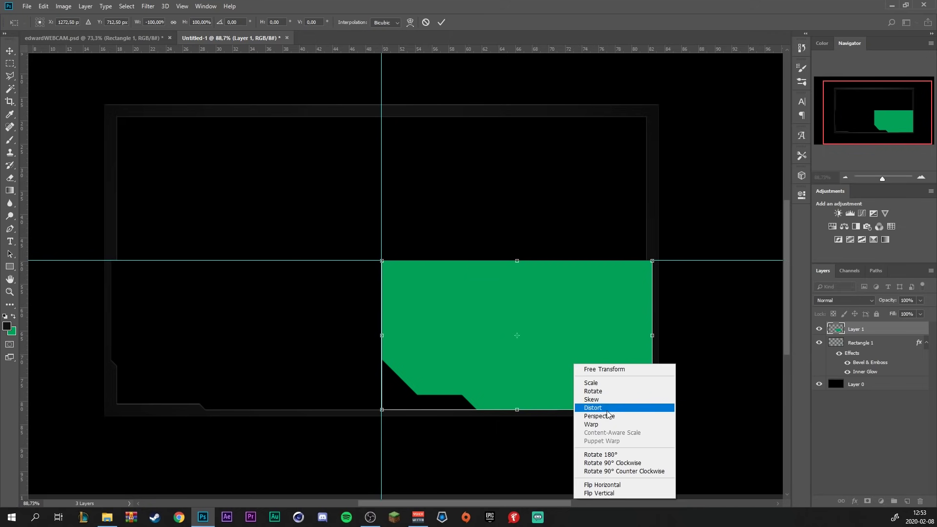
{"action": "left_click", "coordinate": [610, 454]}
{"action": "left_click_drag", "start_coordinate": [563, 379], "coordinate": [561, 242]}
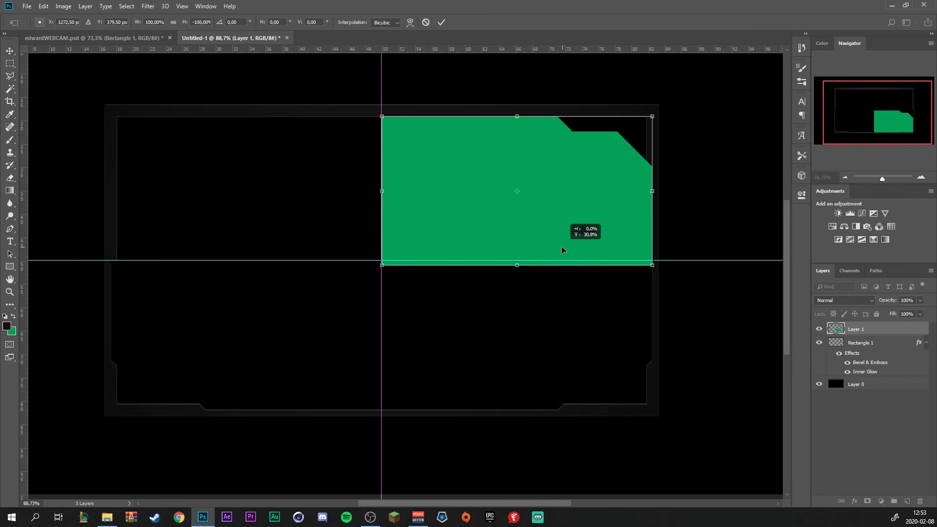
{"action": "left_click", "coordinate": [441, 22]}
{"action": "left_click", "coordinate": [836, 328], "text": "ctrl"}
{"action": "left_click", "coordinate": [866, 345]}
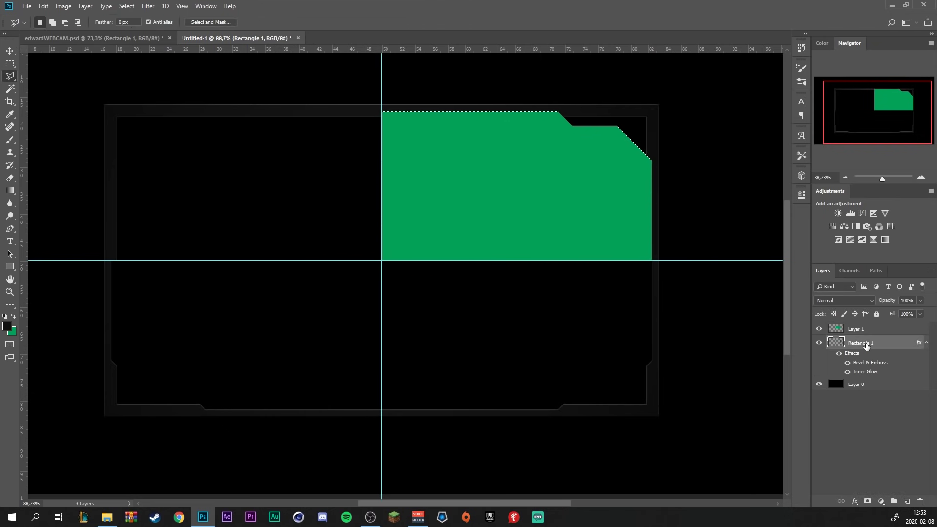
{"action": "key", "text": "ctrl+d"}
Mirror the shape into the upper-left quarter, then delete the green template layer.
{"action": "left_click", "coordinate": [857, 329]}
{"action": "key", "text": "ctrl+t"}
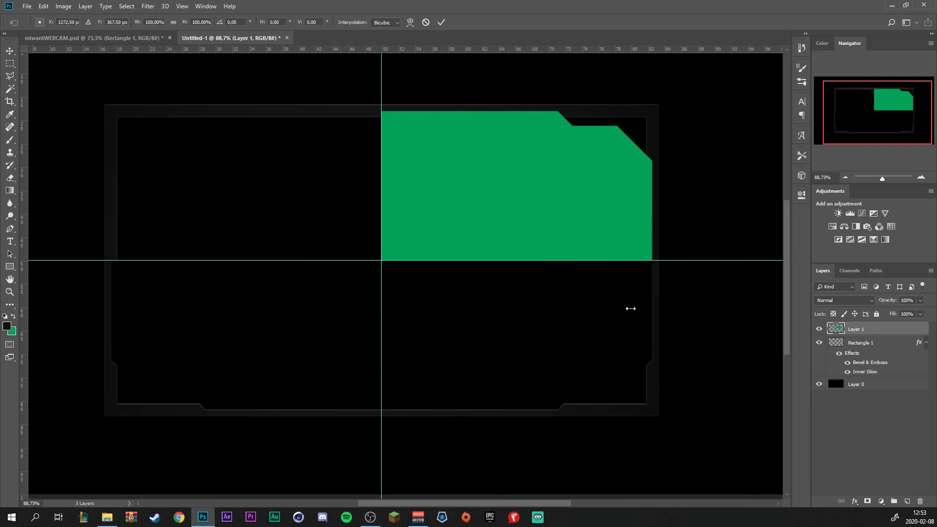
{"action": "right_click", "coordinate": [511, 235]}
{"action": "left_click", "coordinate": [537, 351]}
{"action": "key", "text": "Return"}
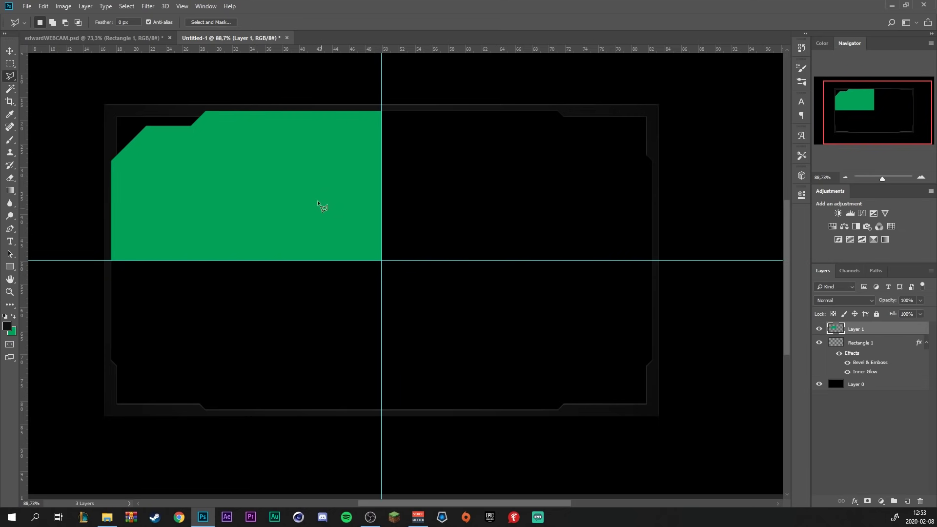
{"action": "key", "text": "Delete"}
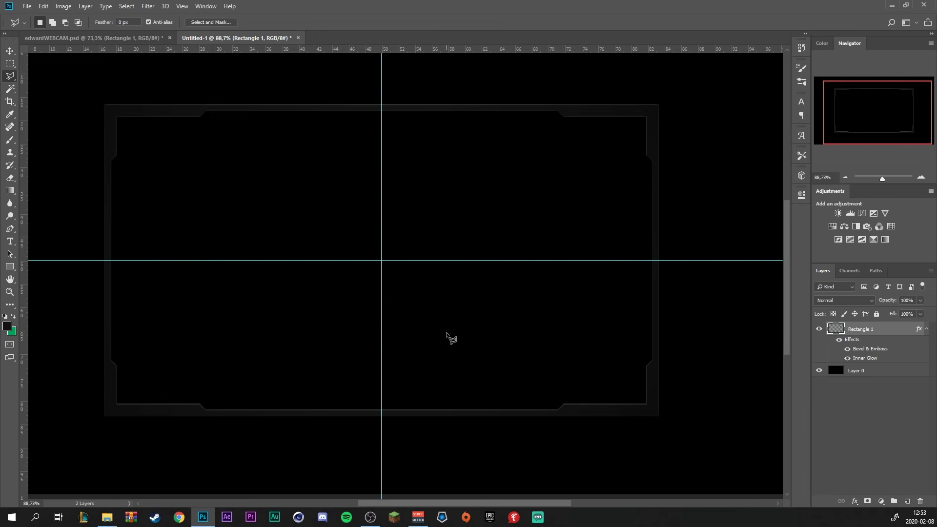
Zoom in on the frame's left edge and add a new empty layer.
{"action": "scroll", "coordinate": [92, 393], "scroll_direction": "up", "scroll_amount": 3}
{"action": "scroll", "coordinate": [122, 335], "scroll_direction": "up", "scroll_amount": 3}
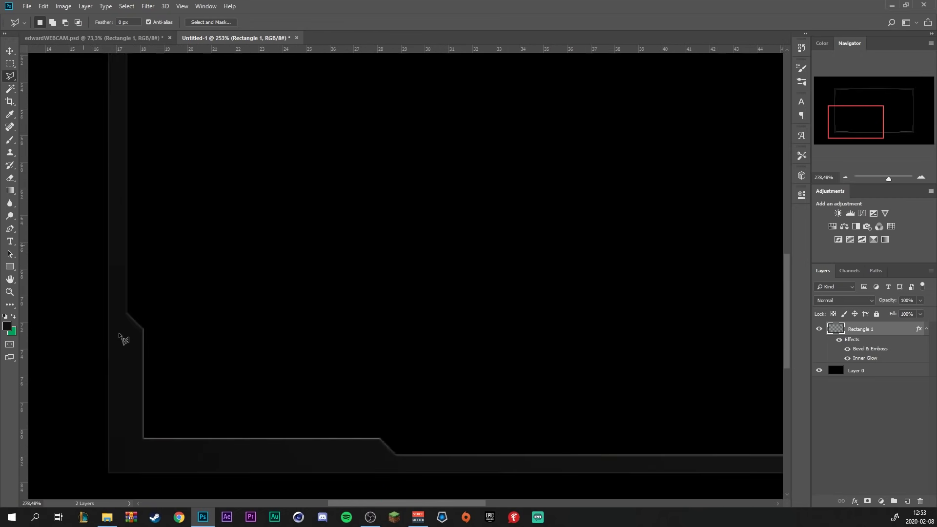
{"action": "scroll", "coordinate": [142, 329], "scroll_direction": "up", "scroll_amount": 2}
{"action": "scroll", "coordinate": [137, 315], "scroll_direction": "down", "scroll_amount": 3}
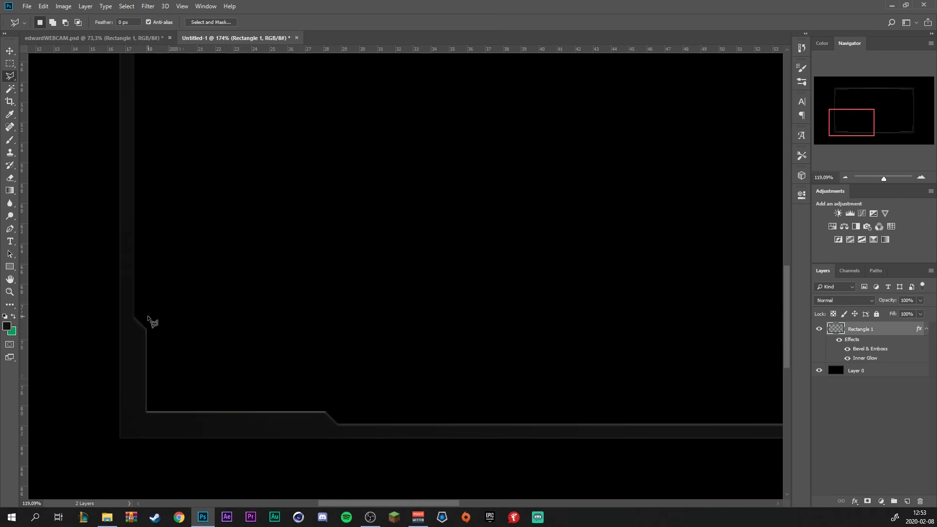
{"action": "scroll", "coordinate": [154, 303], "scroll_direction": "down", "scroll_amount": 2}
{"action": "scroll", "coordinate": [162, 205], "scroll_direction": "down", "scroll_amount": 3}
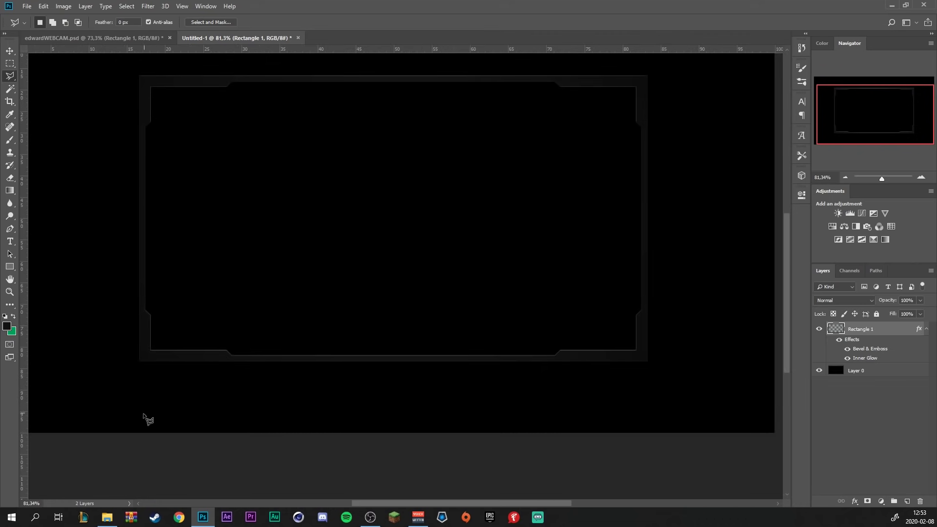
{"action": "scroll", "coordinate": [151, 332], "scroll_direction": "up", "scroll_amount": 3}
{"action": "scroll", "coordinate": [142, 308], "scroll_direction": "up", "scroll_amount": 2}
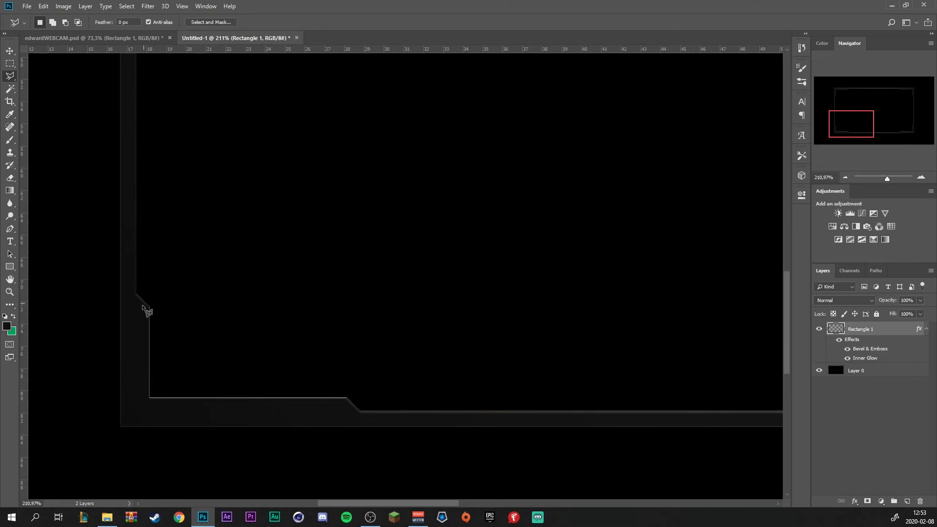
{"action": "scroll", "coordinate": [196, 284], "scroll_direction": "up", "scroll_amount": 2}
{"action": "scroll", "coordinate": [158, 238], "scroll_direction": "up", "scroll_amount": 2}
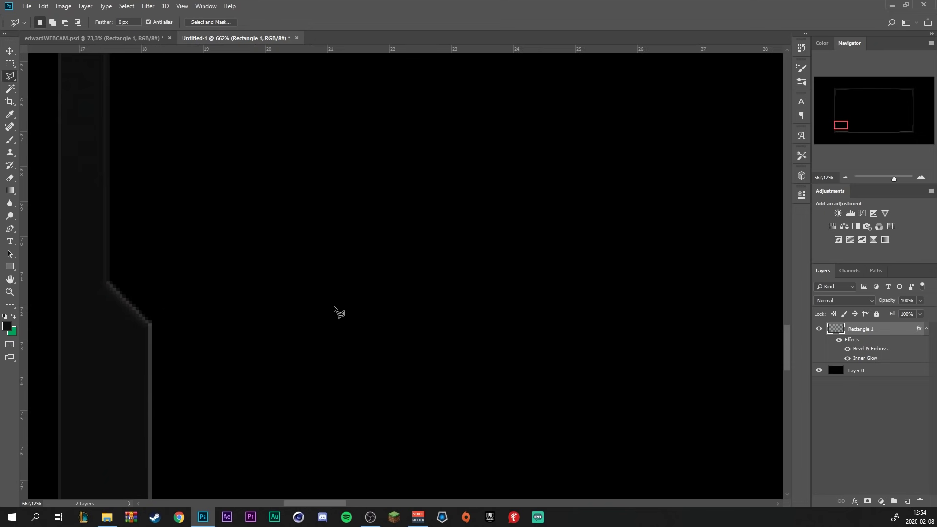
{"action": "scroll", "coordinate": [233, 296], "scroll_direction": "down", "scroll_amount": 3}
{"action": "scroll", "coordinate": [209, 267], "scroll_direction": "up", "scroll_amount": 1}
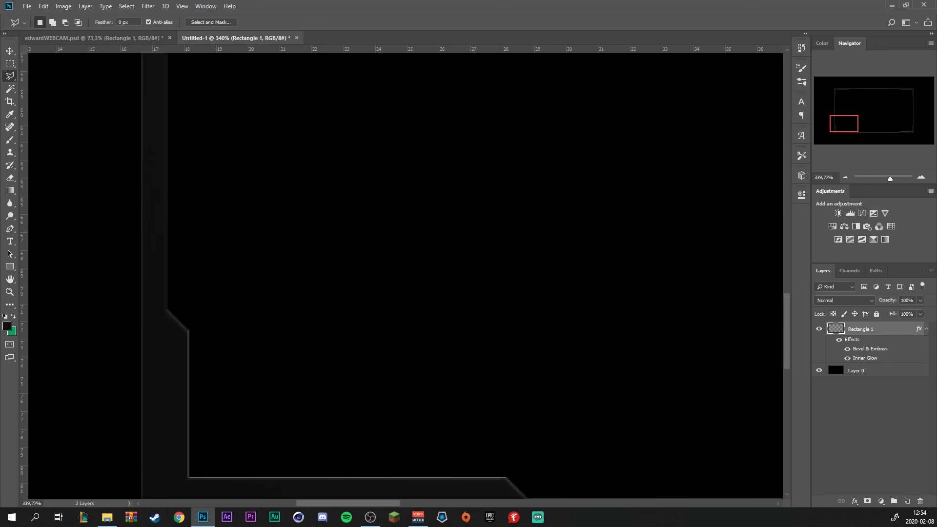
{"action": "left_click", "coordinate": [907, 502]}
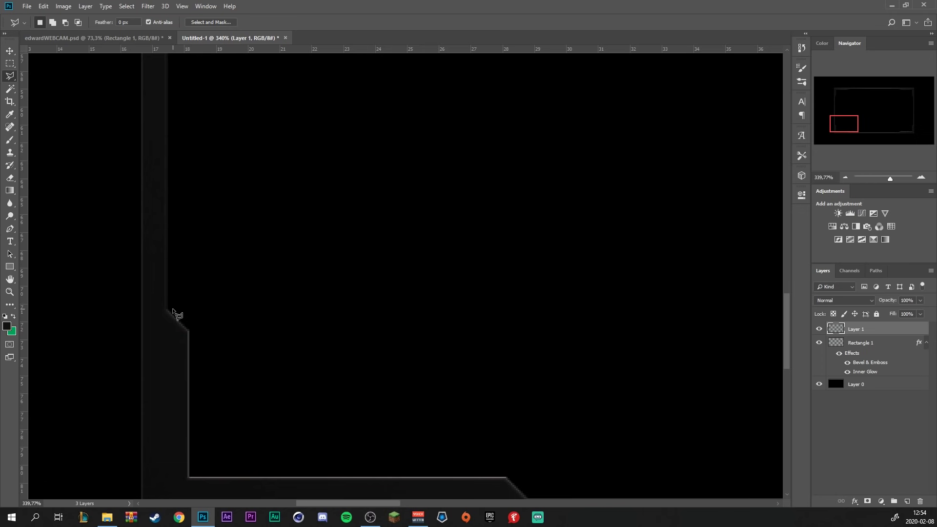
Outline a small slanted parallelogram tab in the left-edge notch and fill it green.
{"action": "left_click", "coordinate": [171, 308]}
{"action": "left_click", "coordinate": [188, 325]}
{"action": "left_click", "coordinate": [189, 289]}
{"action": "left_click", "coordinate": [172, 276]}
{"action": "key", "text": "ctrl+BackSpace"}
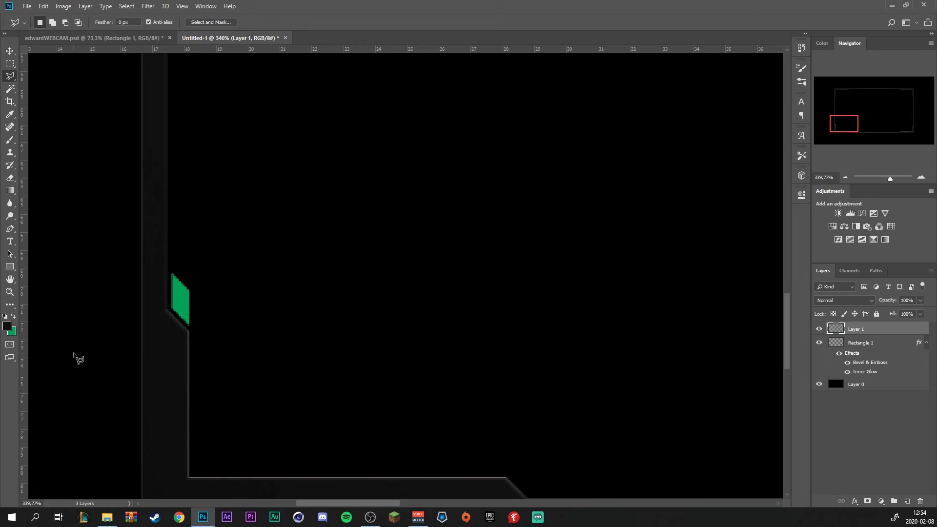
Apply a green Gradient Overlay and a Bevel & Emboss to the tab on Layer 1.
{"action": "double_click", "coordinate": [903, 333]}
{"action": "left_click", "coordinate": [415, 393]}
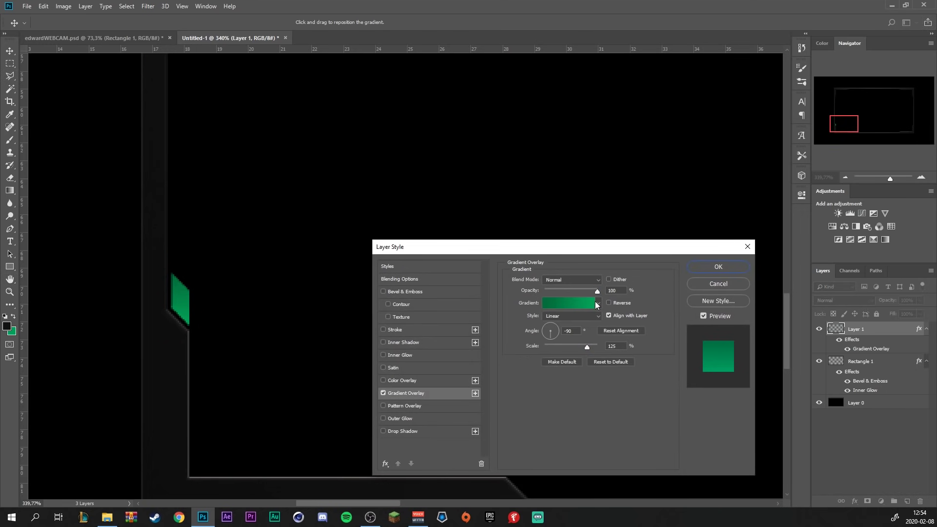
{"action": "left_click", "coordinate": [558, 303]}
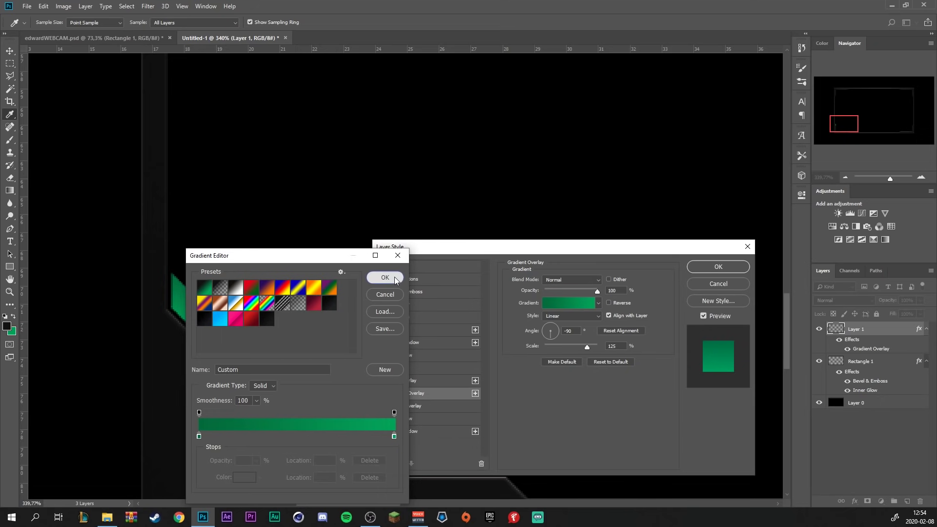
{"action": "left_click", "coordinate": [396, 280]}
{"action": "left_click", "coordinate": [413, 291]}
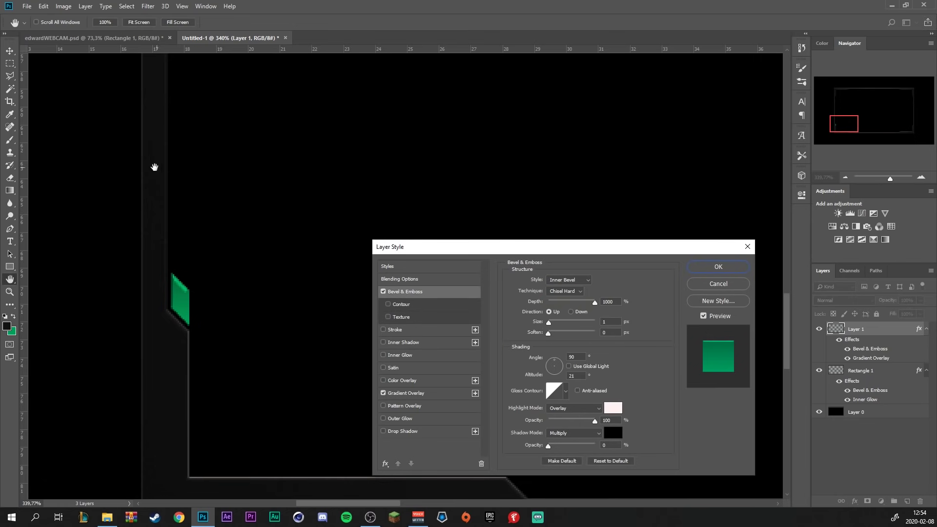
{"action": "left_click", "coordinate": [718, 266]}
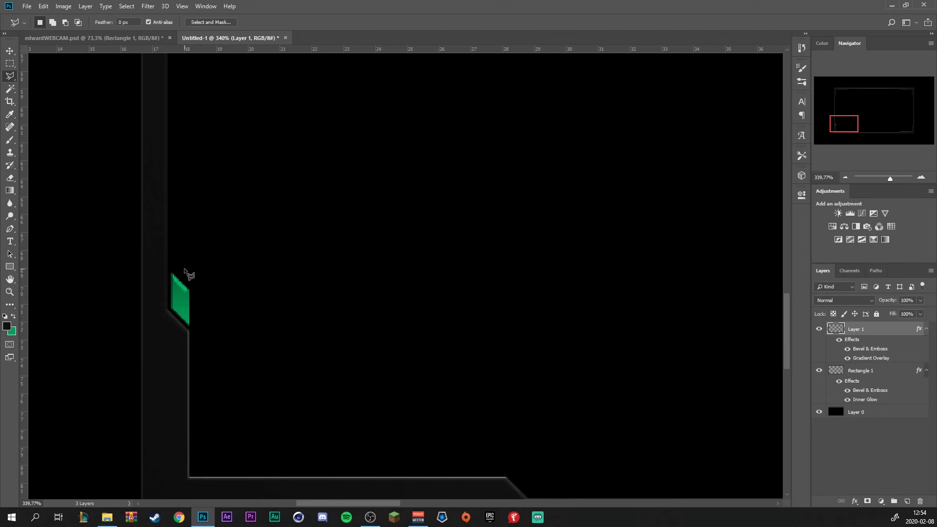
Duplicate the green tab just above the original and rasterize the copy's layer style.
{"action": "scroll", "coordinate": [188, 275], "scroll_direction": "up", "scroll_amount": 2}
{"action": "left_click", "coordinate": [10, 51]}
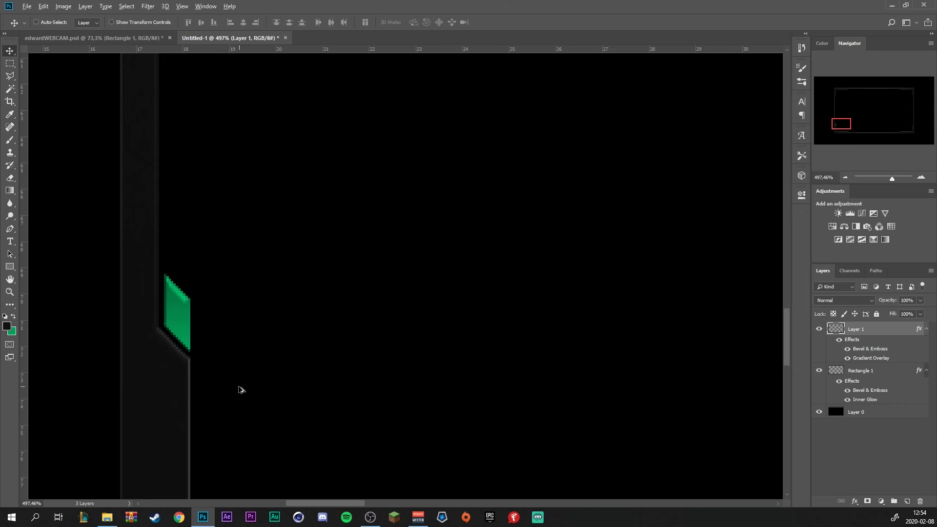
{"action": "left_click_drag", "start_coordinate": [234, 359], "coordinate": [237, 297], "text": "alt"}
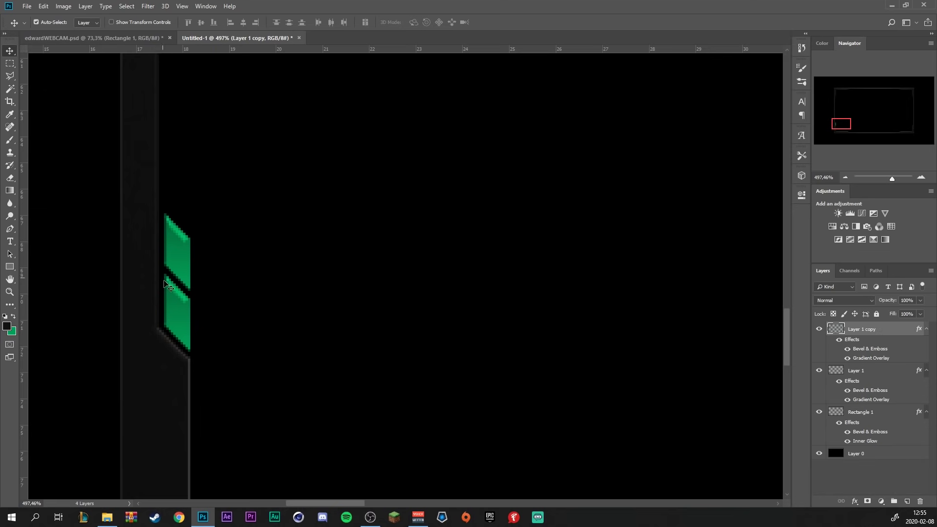
{"action": "key", "text": "ctrl"}
{"action": "right_click", "coordinate": [886, 330]}
{"action": "left_click", "coordinate": [827, 255]}
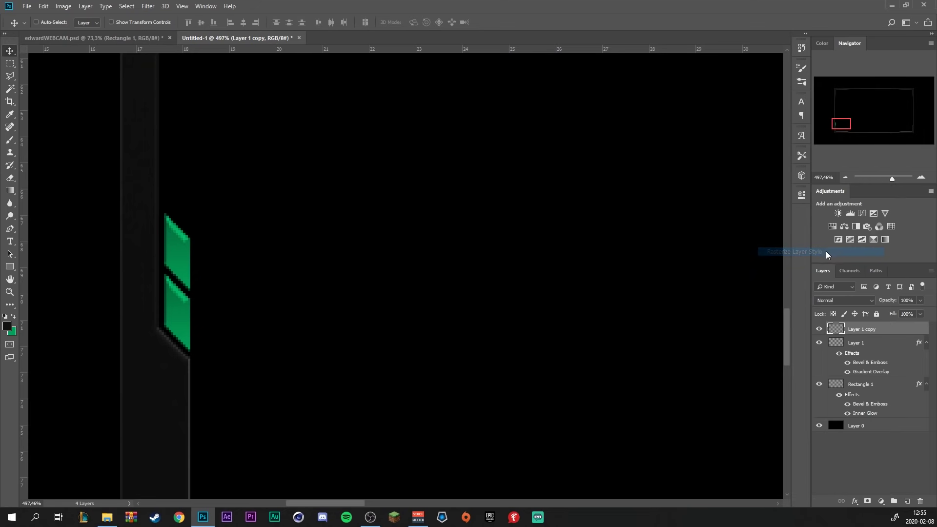
Turn the copy light grey with Hue/Saturation at −100 saturation and +62 lightness.
{"action": "key", "text": "ctrl+u"}
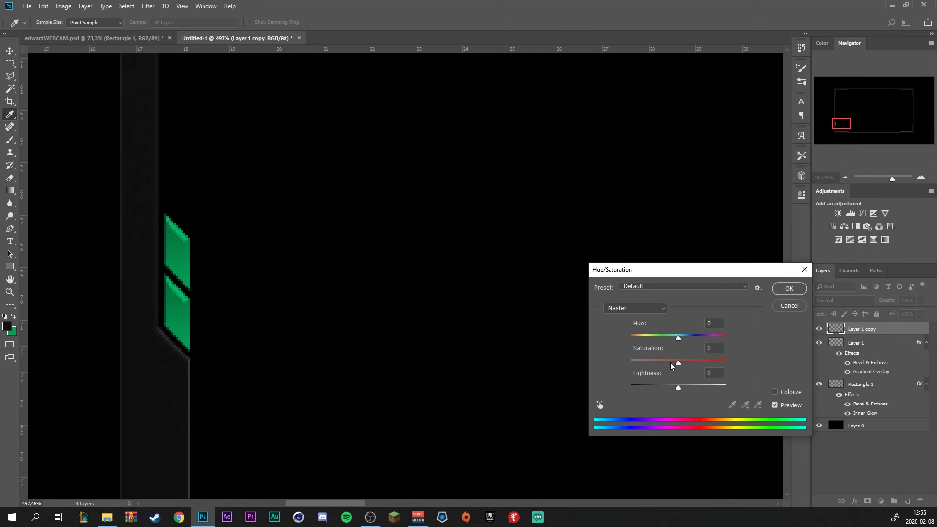
{"action": "left_click_drag", "start_coordinate": [678, 363], "coordinate": [444, 350]}
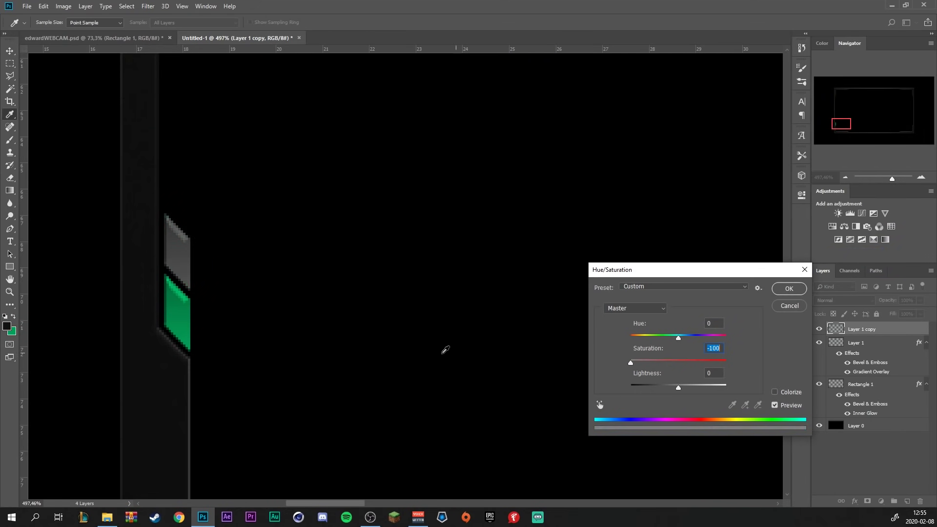
{"action": "key", "text": "Tab"}
{"action": "key", "text": "Up"}
{"action": "key", "text": "Up"}
{"action": "key", "text": "Up"}
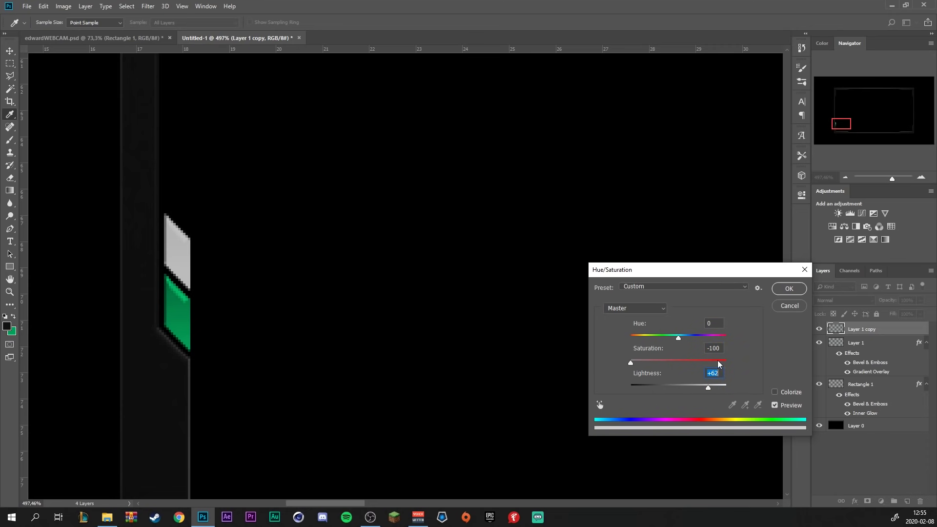
Apply the light grey Hue/Saturation change to the tab copy.
{"action": "left_click", "coordinate": [789, 288]}
{"action": "scroll", "coordinate": [288, 278], "scroll_direction": "down", "scroll_amount": 3}
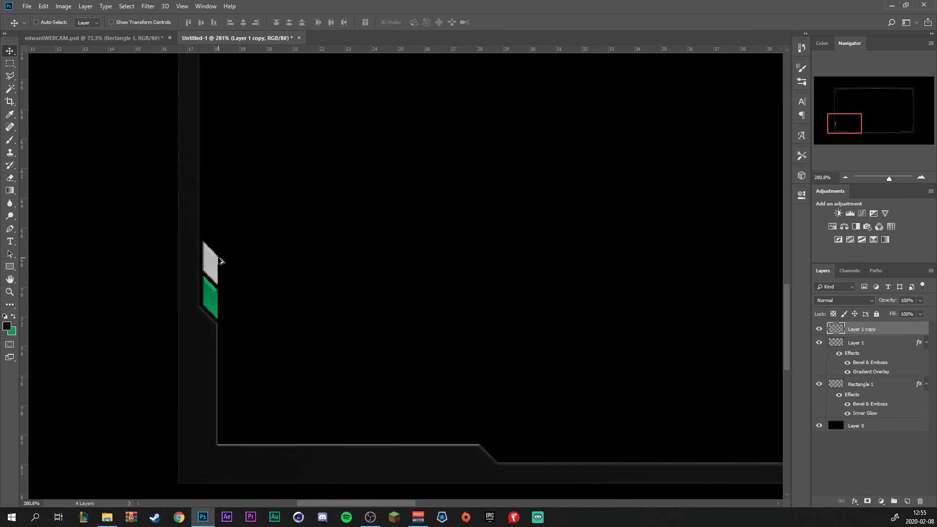
{"action": "scroll", "coordinate": [215, 262], "scroll_direction": "down", "scroll_amount": 2}
{"action": "scroll", "coordinate": [220, 245], "scroll_direction": "up", "scroll_amount": 3}
{"action": "scroll", "coordinate": [259, 259], "scroll_direction": "up", "scroll_amount": 3}
Shrink the grey tab to roughly 83% × 81% and nudge it up beside the green tab.
{"action": "key", "text": "ctrl+t"}
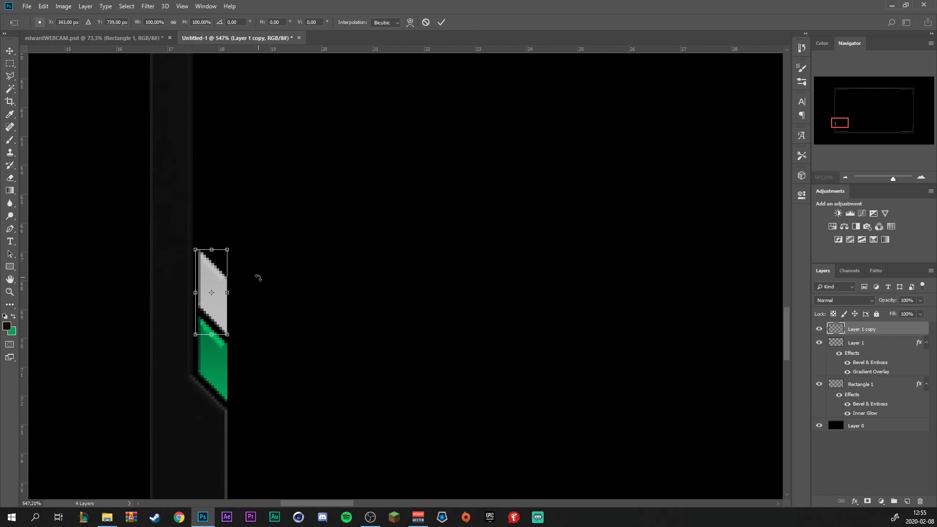
{"action": "left_click_drag", "start_coordinate": [227, 249], "coordinate": [222, 266]}
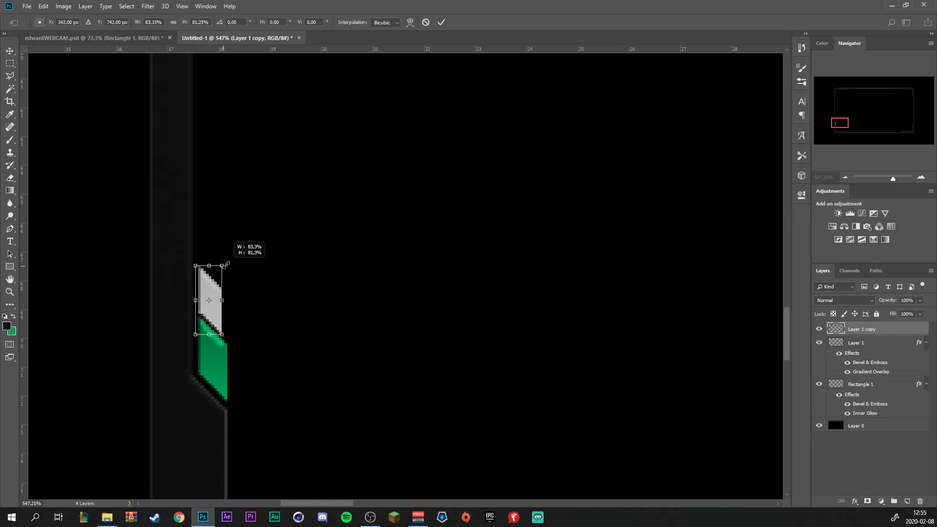
{"action": "left_click", "coordinate": [441, 21]}
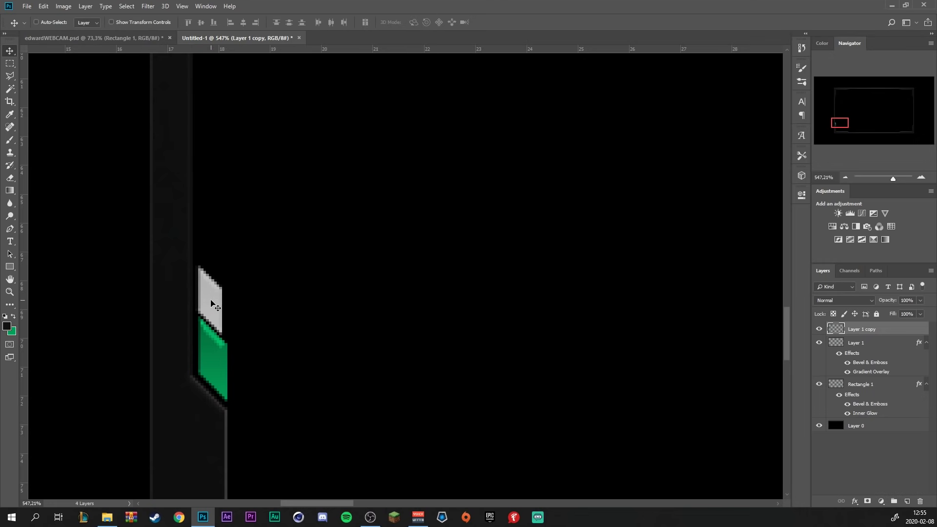
{"action": "left_click_drag", "start_coordinate": [212, 305], "coordinate": [211, 298]}
{"action": "key", "text": "ctrl+0"}
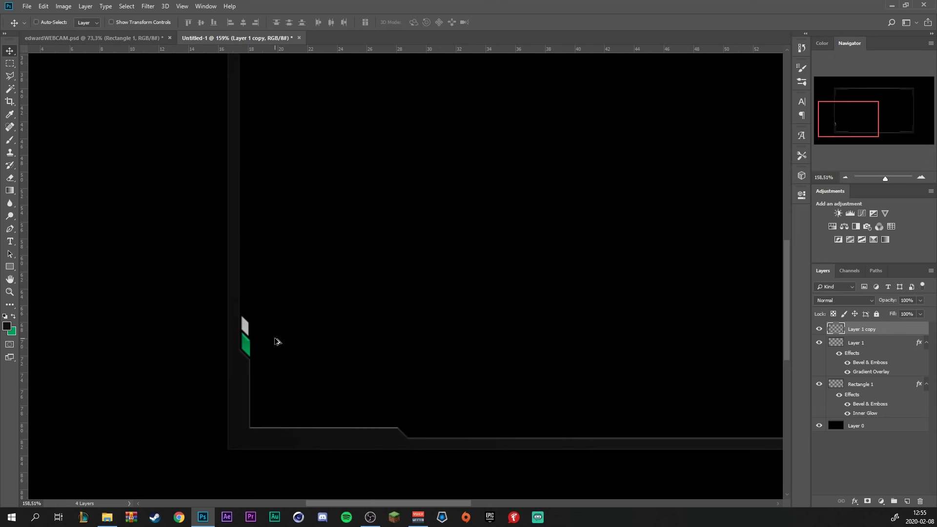
{"action": "scroll", "coordinate": [333, 339], "scroll_direction": "up", "scroll_amount": 1}
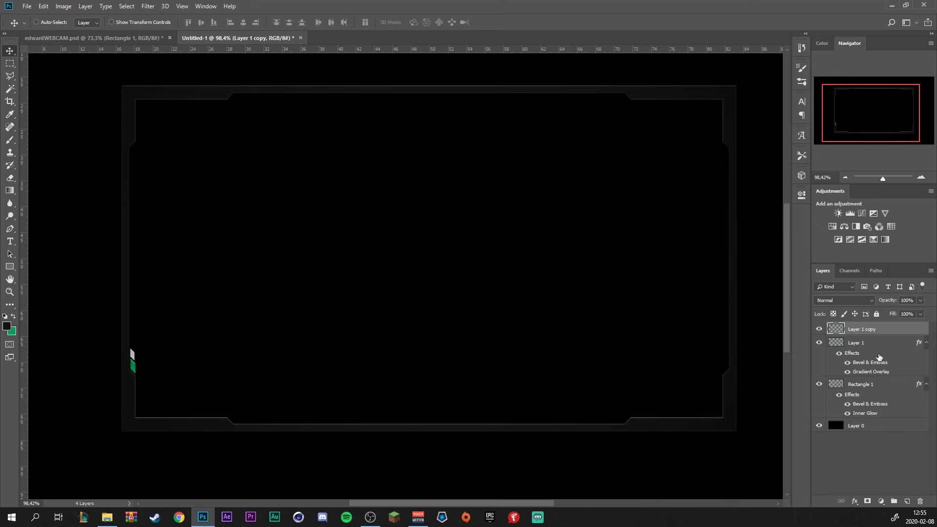
Duplicate the green and grey tabs, rotate them 180°, and move them near the top-left corner.
{"action": "left_click", "coordinate": [887, 345], "text": "ctrl"}
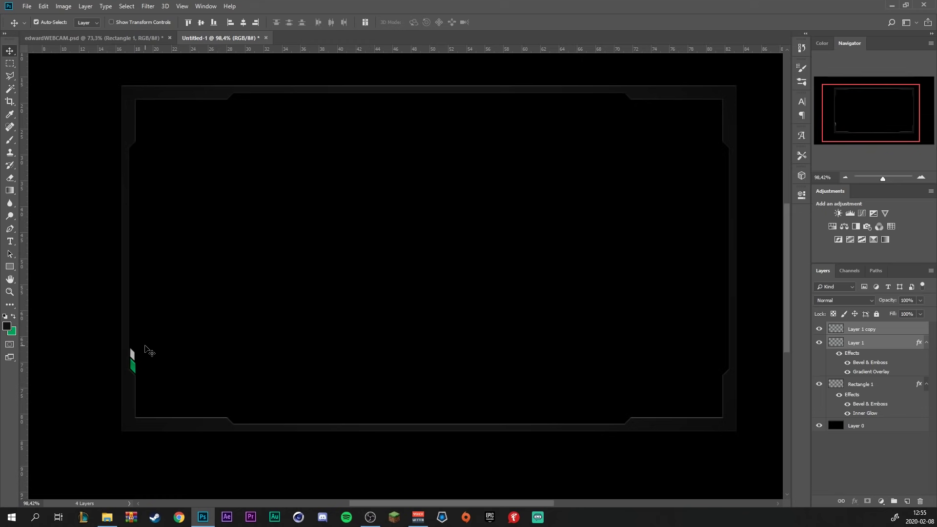
{"action": "key", "text": "ctrl+j"}
{"action": "key", "text": "ctrl+t"}
{"action": "right_click", "coordinate": [134, 366]}
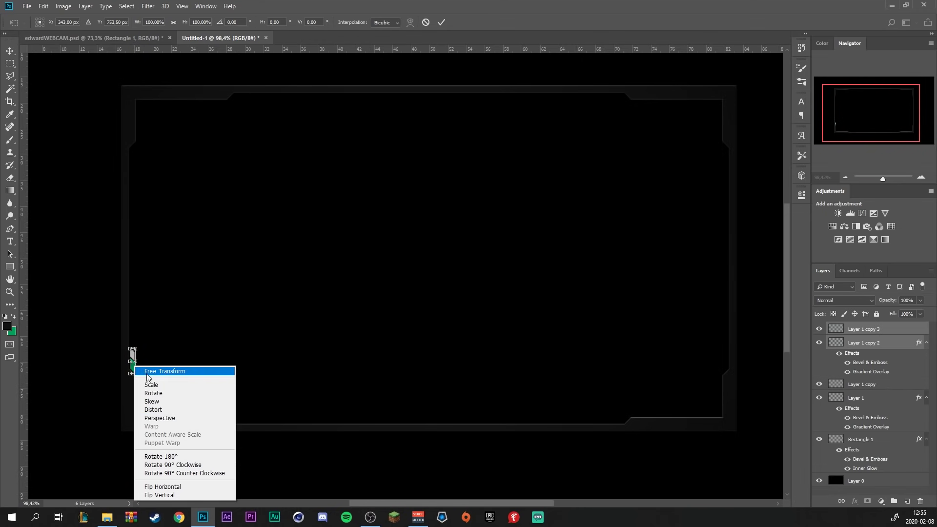
{"action": "left_click", "coordinate": [178, 457]}
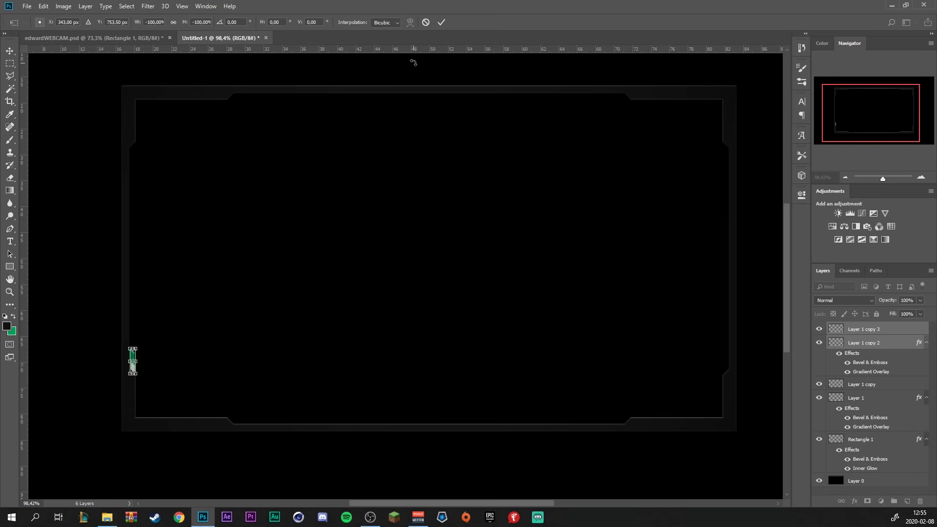
{"action": "left_click", "coordinate": [442, 22]}
{"action": "left_click_drag", "start_coordinate": [168, 397], "coordinate": [183, 195]}
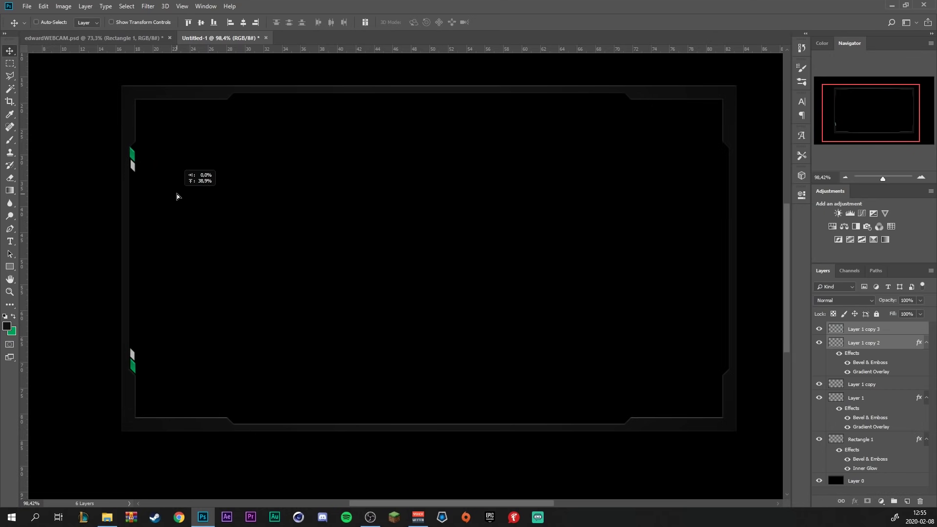
{"action": "scroll", "coordinate": [188, 205], "scroll_direction": "up", "scroll_amount": 3}
{"action": "scroll", "coordinate": [190, 207], "scroll_direction": "down", "scroll_amount": 5}
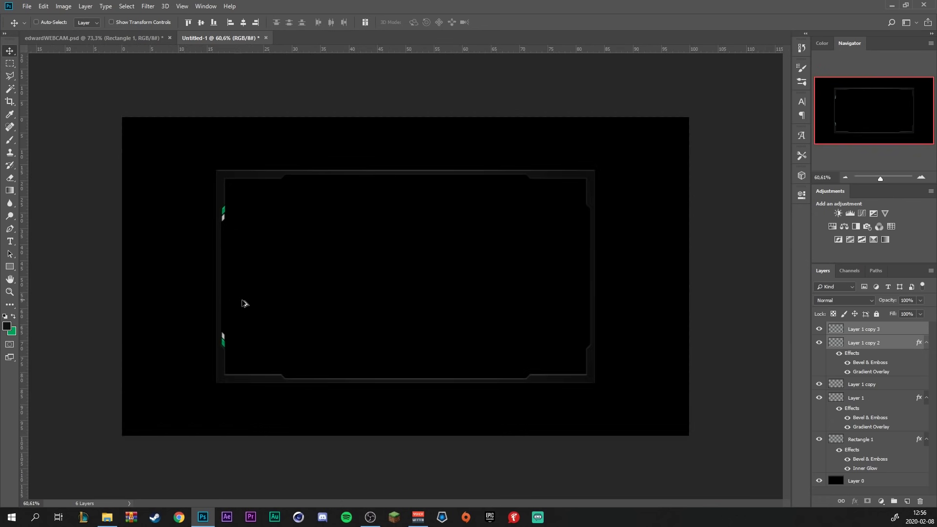
{"action": "key", "text": "ctrl+0"}
Flip all four tabs horizontally and place mirrored copies along the frame's right edge.
{"action": "left_click", "coordinate": [881, 332]}
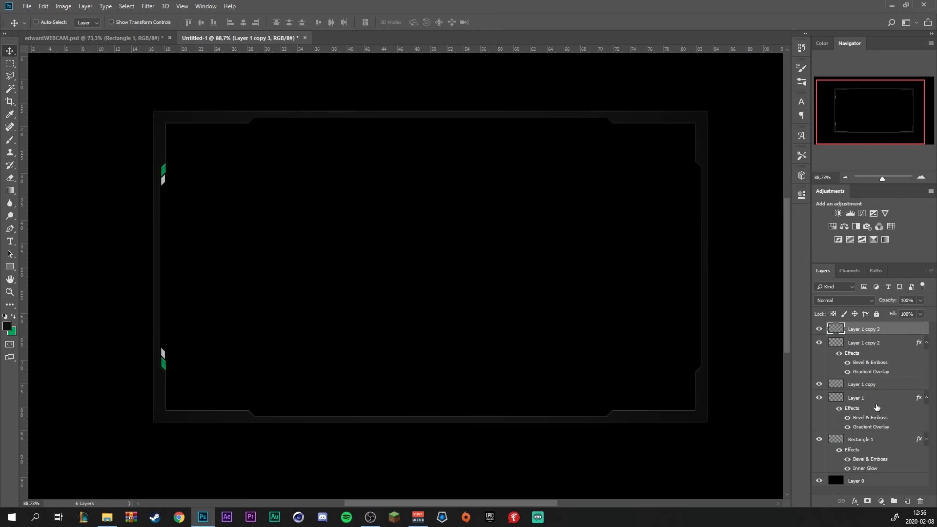
{"action": "left_click", "coordinate": [876, 410], "text": "shift"}
{"action": "key", "text": "ctrl+t"}
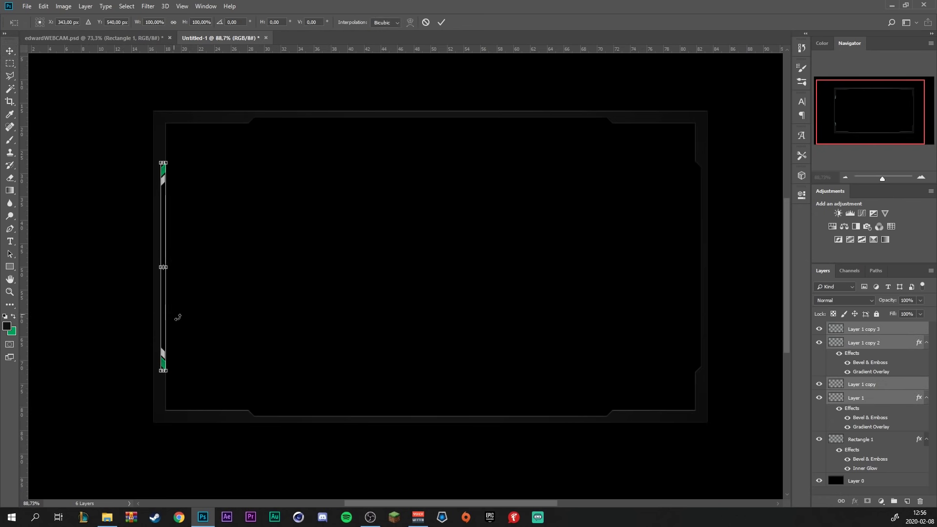
{"action": "right_click", "coordinate": [166, 343]}
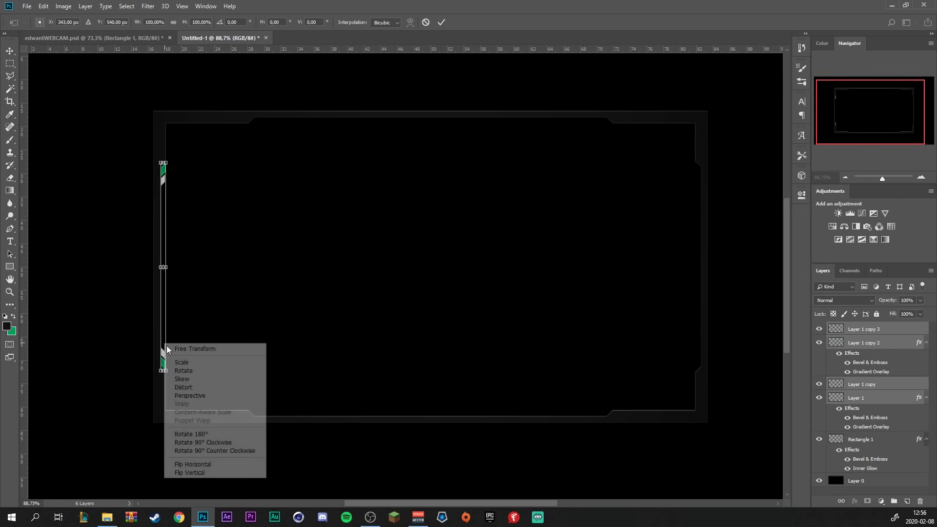
{"action": "left_click", "coordinate": [198, 464]}
{"action": "key", "text": "Return"}
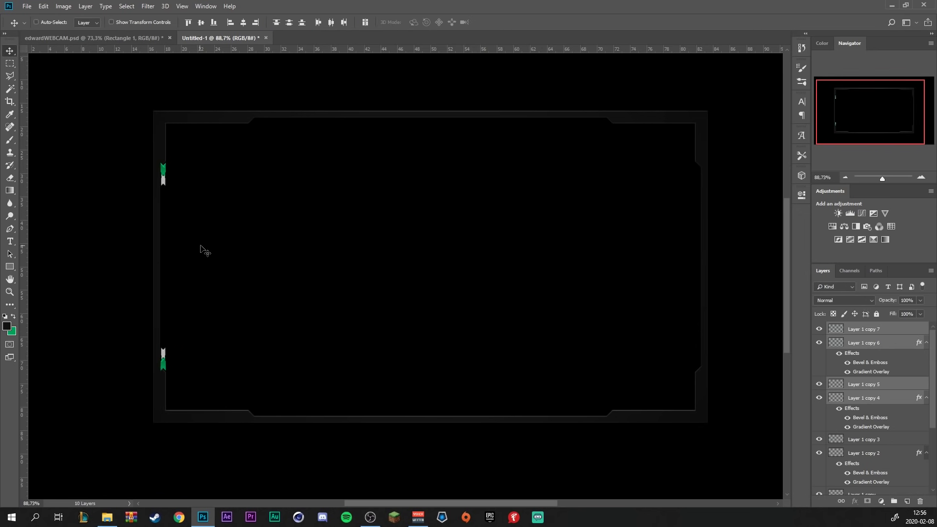
{"action": "left_click_drag", "start_coordinate": [203, 250], "coordinate": [735, 264]}
Group all the tab layers down to Layer 1 into Group 1.
{"action": "left_click", "coordinate": [880, 332]}
{"action": "scroll", "coordinate": [879, 371], "scroll_direction": "down", "scroll_amount": 3}
{"action": "scroll", "coordinate": [881, 412], "scroll_direction": "down", "scroll_amount": 2}
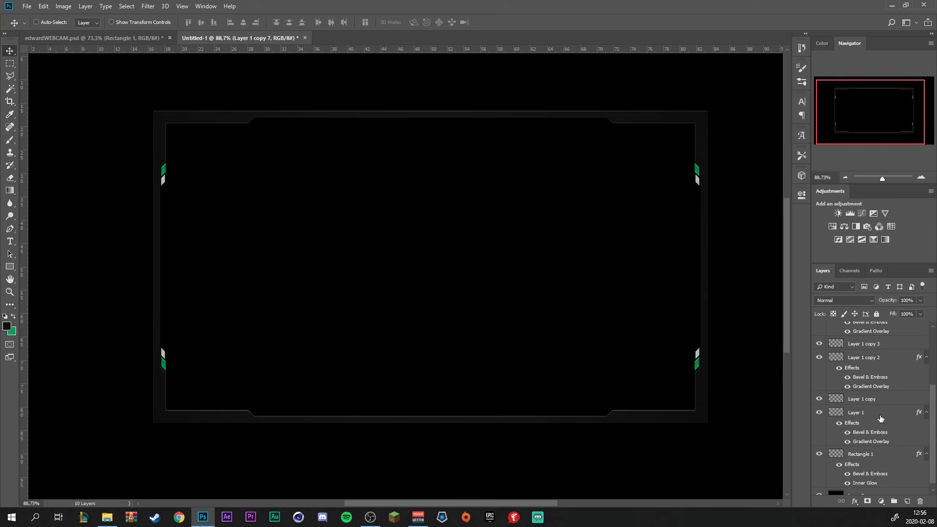
{"action": "left_click", "coordinate": [877, 431], "text": "shift"}
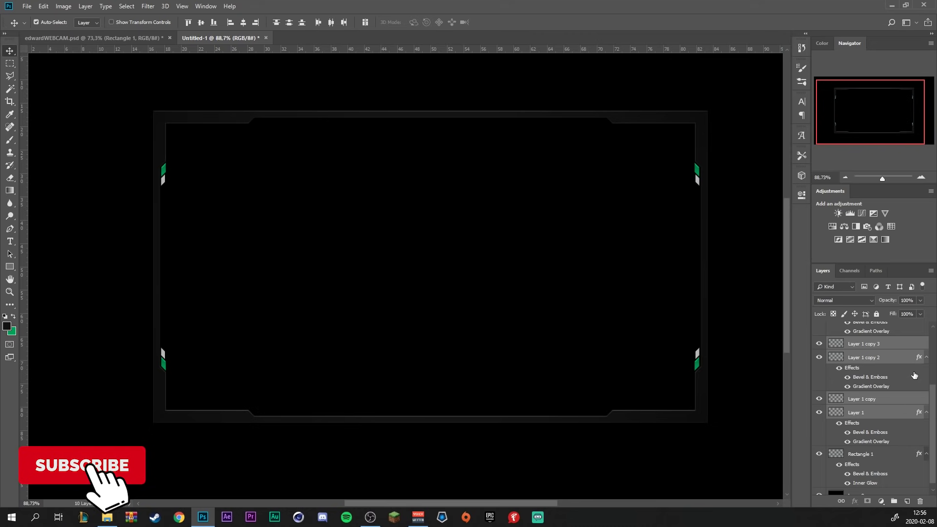
{"action": "key", "text": "ctrl+g"}
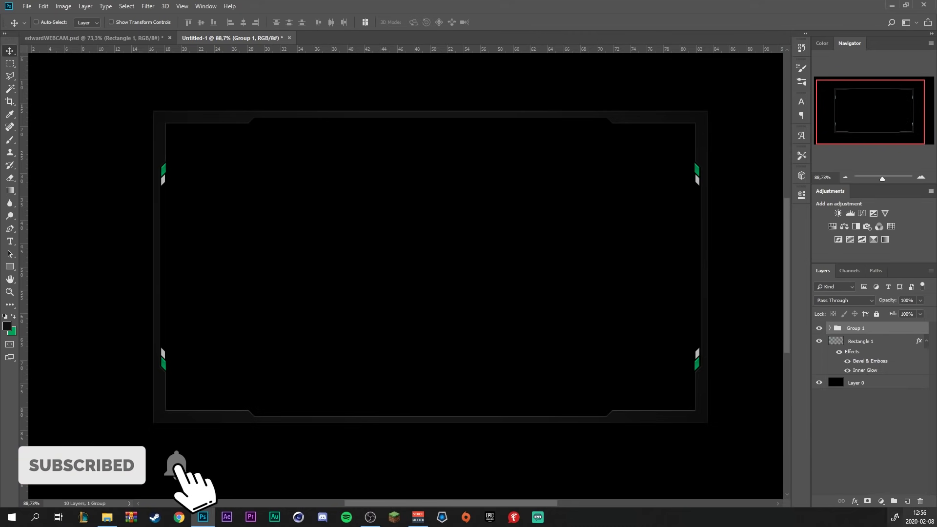
Add a new empty layer for the bottom-edge tab.
{"action": "left_click", "coordinate": [908, 502]}
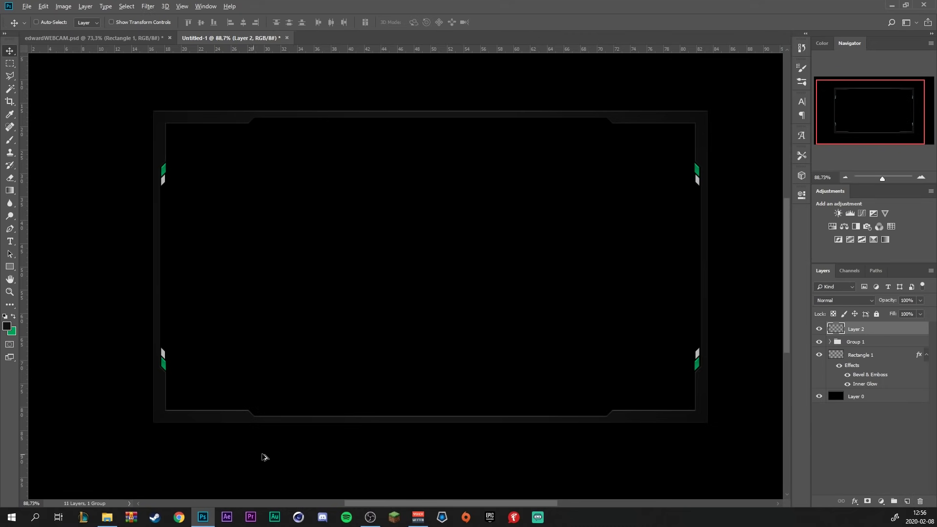
{"action": "scroll", "coordinate": [270, 449], "scroll_direction": "up", "scroll_amount": 2}
{"action": "scroll", "coordinate": [323, 441], "scroll_direction": "up", "scroll_amount": 2}
{"action": "scroll", "coordinate": [357, 431], "scroll_direction": "down", "scroll_amount": 1}
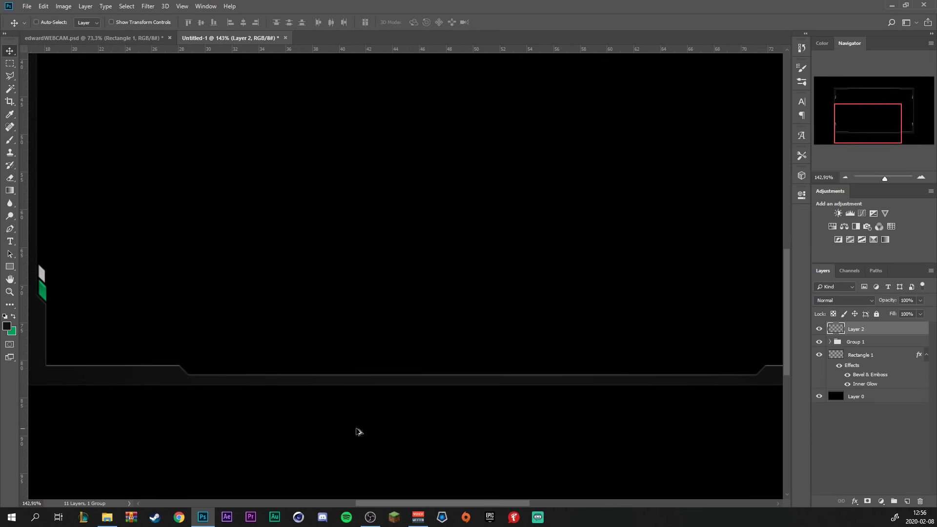
{"action": "scroll", "coordinate": [228, 383], "scroll_direction": "up", "scroll_amount": 2}
{"action": "scroll", "coordinate": [245, 380], "scroll_direction": "up", "scroll_amount": 1}
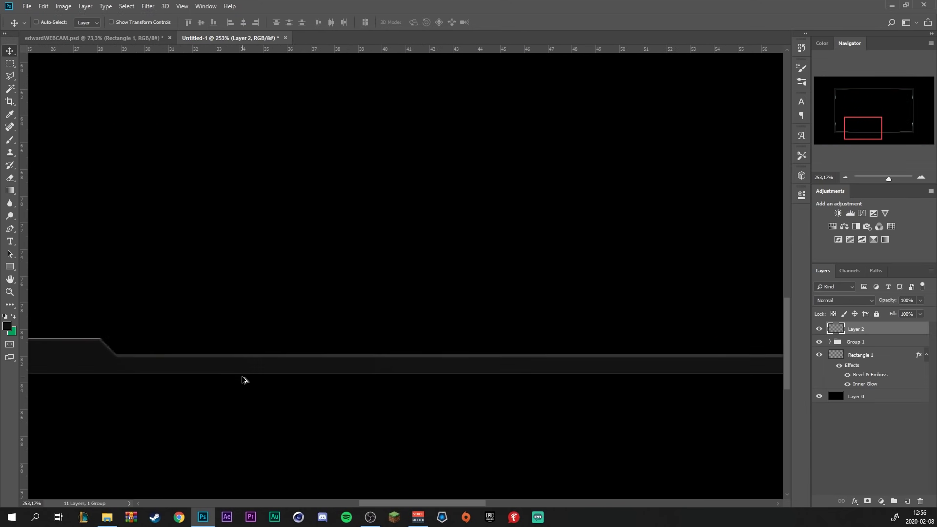
Trace a slanted, stepped tab outline with the Polygonal Lasso and fill it green.
{"action": "left_click", "coordinate": [11, 78]}
{"action": "scroll", "coordinate": [141, 369], "scroll_direction": "up", "scroll_amount": 2}
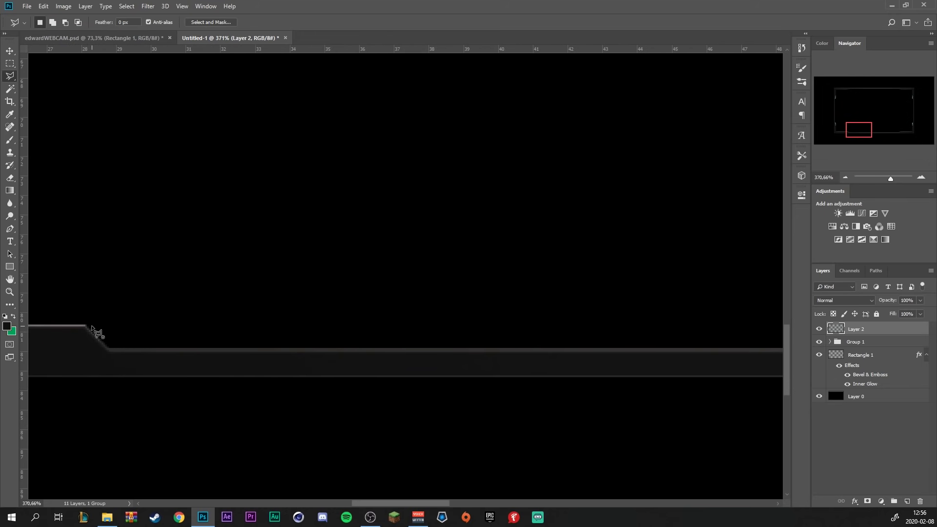
{"action": "left_click", "coordinate": [92, 327]}
{"action": "left_click", "coordinate": [112, 351], "text": "shift"}
{"action": "left_click", "coordinate": [266, 335], "text": "shift"}
{"action": "left_click", "coordinate": [174, 335]}
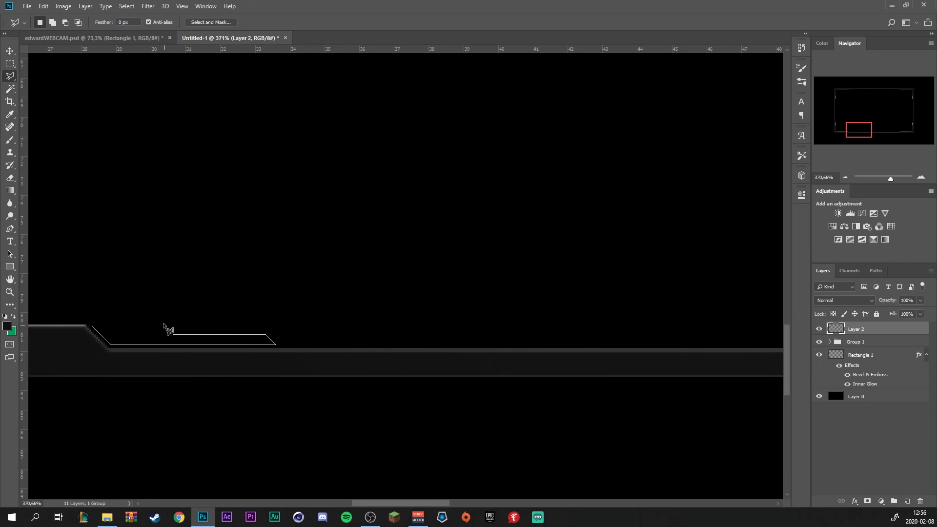
{"action": "left_click", "coordinate": [165, 324]}
{"action": "left_click", "coordinate": [93, 326]}
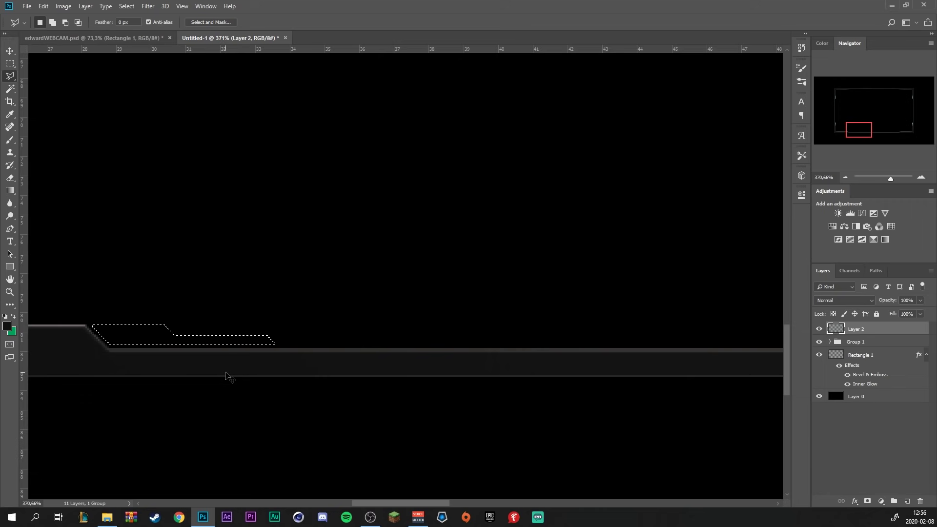
{"action": "key", "text": "ctrl+BackSpace"}
{"action": "key", "text": "ctrl+d"}
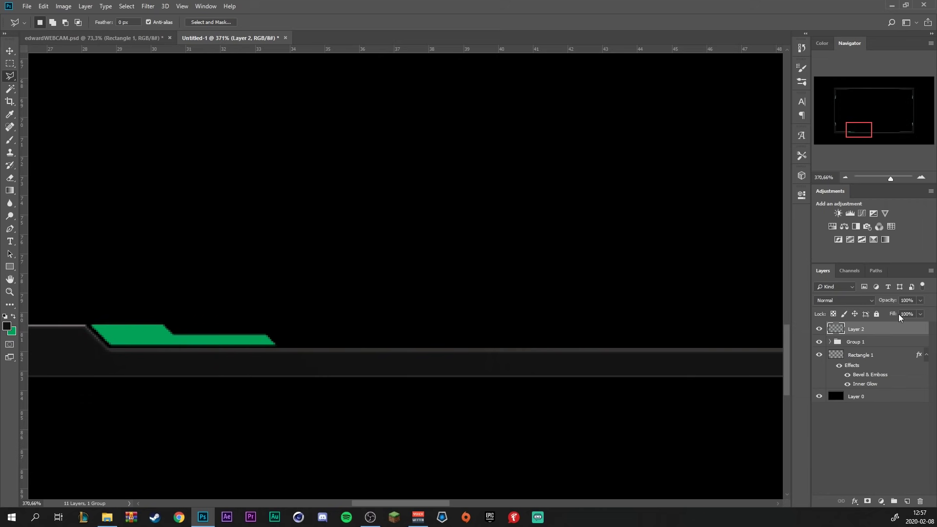
Give the green tab a Gradient Overlay and Bevel & Emboss layer style.
{"action": "double_click", "coordinate": [878, 329]}
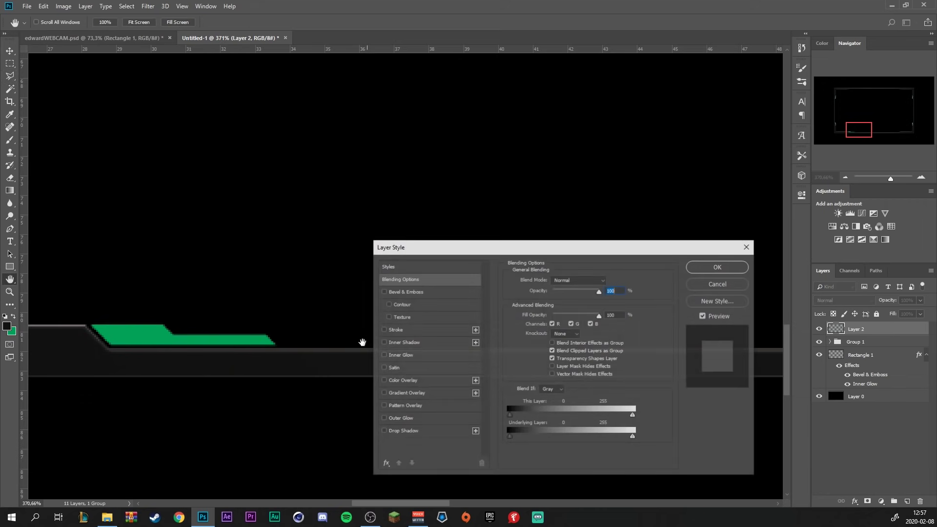
{"action": "left_click", "coordinate": [406, 394]}
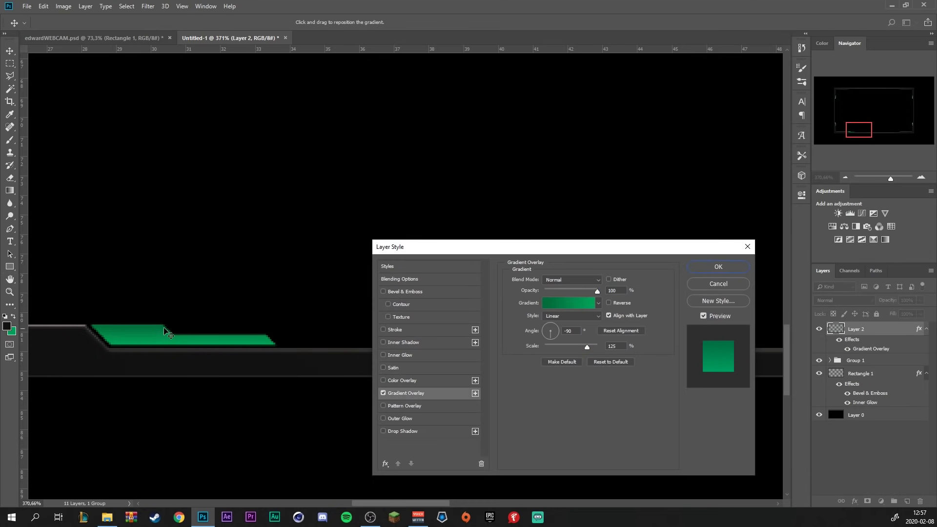
{"action": "left_click", "coordinate": [418, 291]}
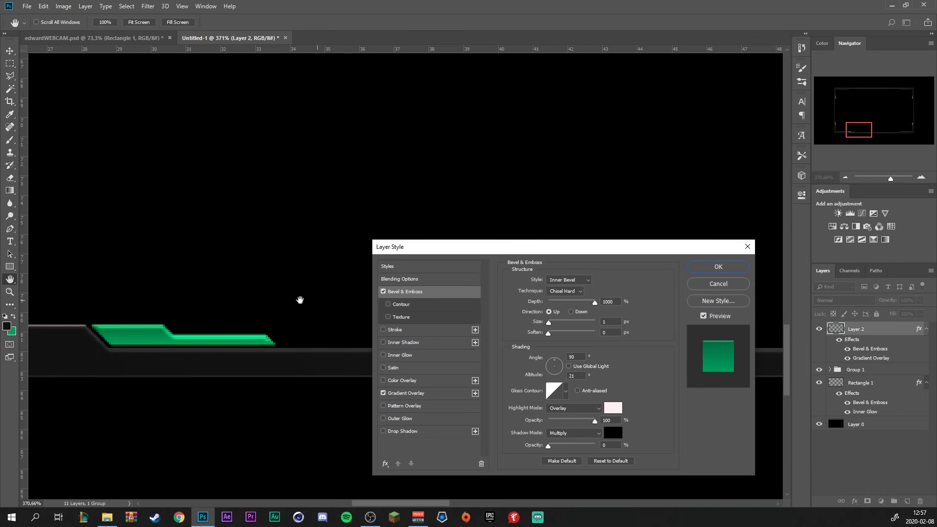
{"action": "key", "text": "Return"}
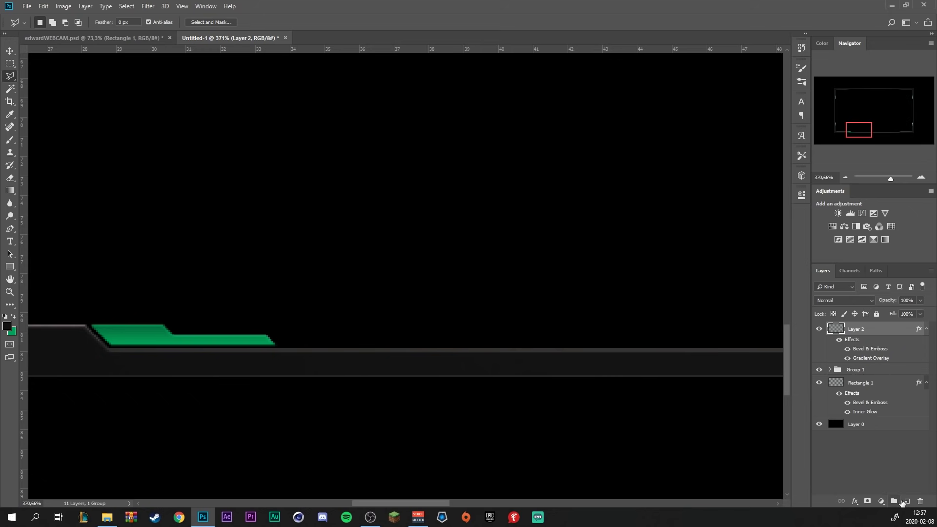
{"action": "left_click", "coordinate": [903, 502]}
Outline the stepped accent shape along the green tab and fill it with white.
{"action": "scroll", "coordinate": [226, 345], "scroll_direction": "up", "scroll_amount": 2}
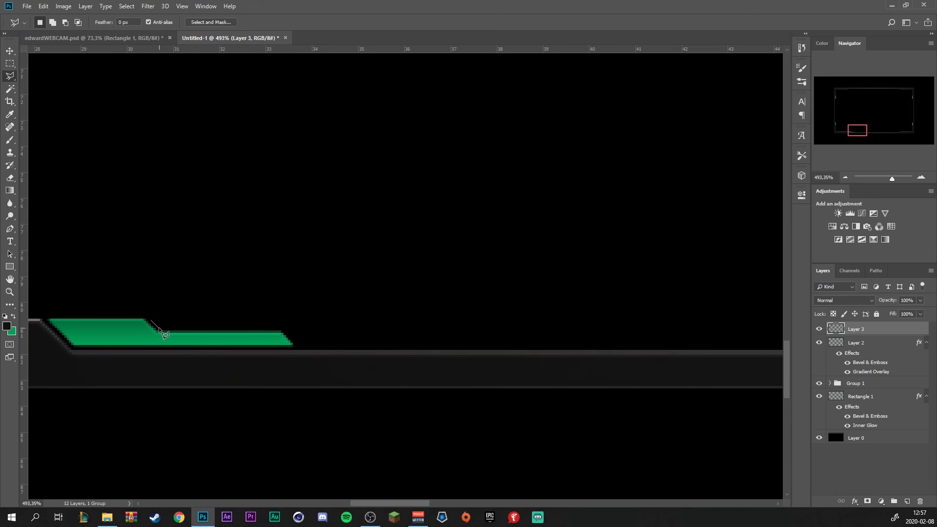
{"action": "left_click", "coordinate": [157, 328]}
{"action": "left_click", "coordinate": [278, 328]}
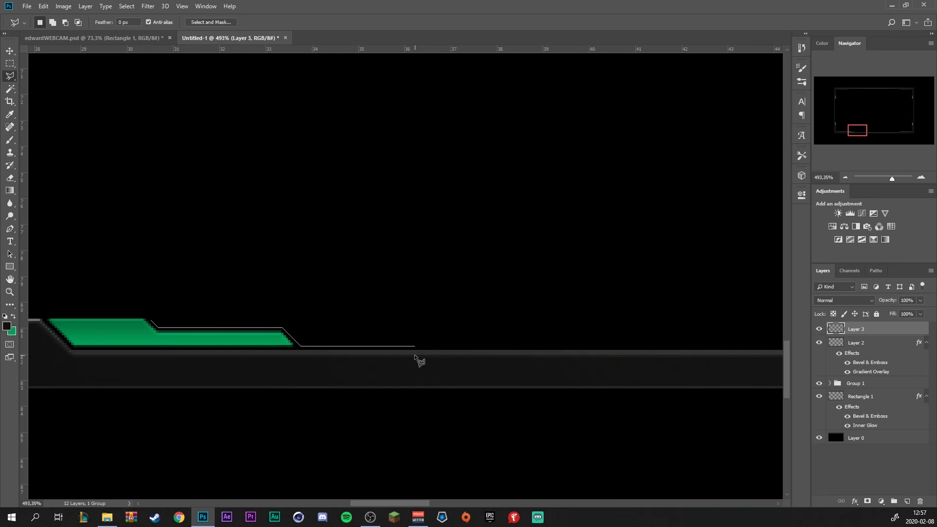
{"action": "scroll", "coordinate": [306, 359], "scroll_direction": "down", "scroll_amount": 2}
{"action": "left_click", "coordinate": [393, 413]}
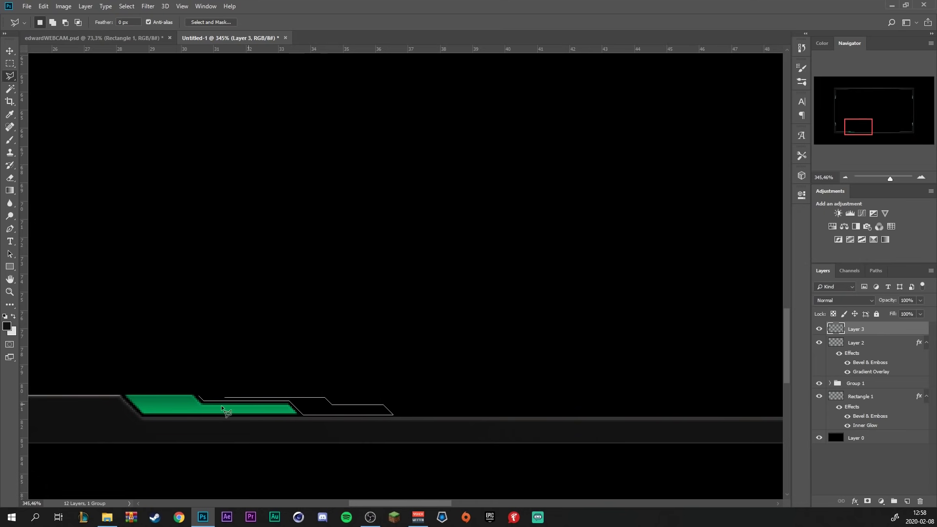
{"action": "left_click", "coordinate": [205, 411]}
{"action": "key", "text": "ctrl+BackSpace"}
Outline a strip below the white shape, then discard it and undo an accidental extra layer.
{"action": "scroll", "coordinate": [782, 488], "scroll_direction": "up", "scroll_amount": 1}
{"action": "scroll", "coordinate": [351, 431], "scroll_direction": "up", "scroll_amount": 1}
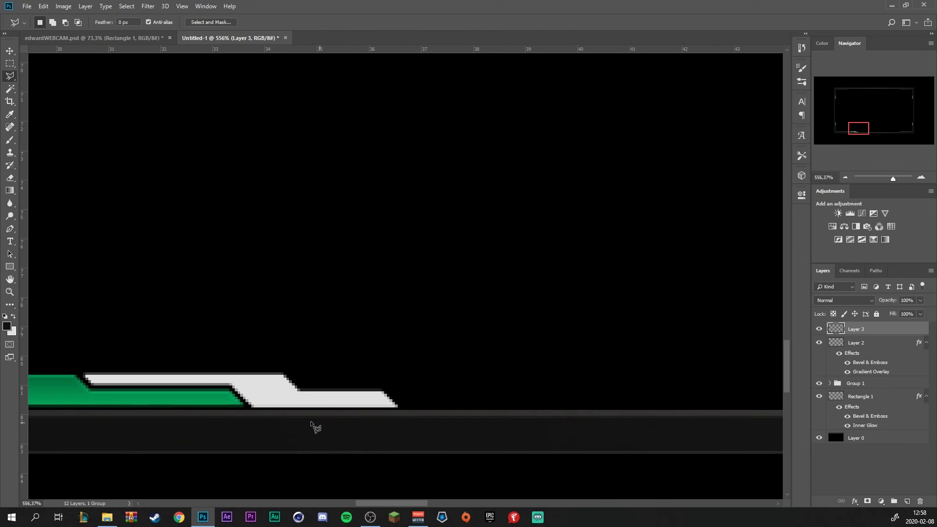
{"action": "left_click", "coordinate": [236, 407]}
{"action": "left_click", "coordinate": [414, 407]}
{"action": "left_click", "coordinate": [413, 427]}
{"action": "left_click", "coordinate": [232, 426]}
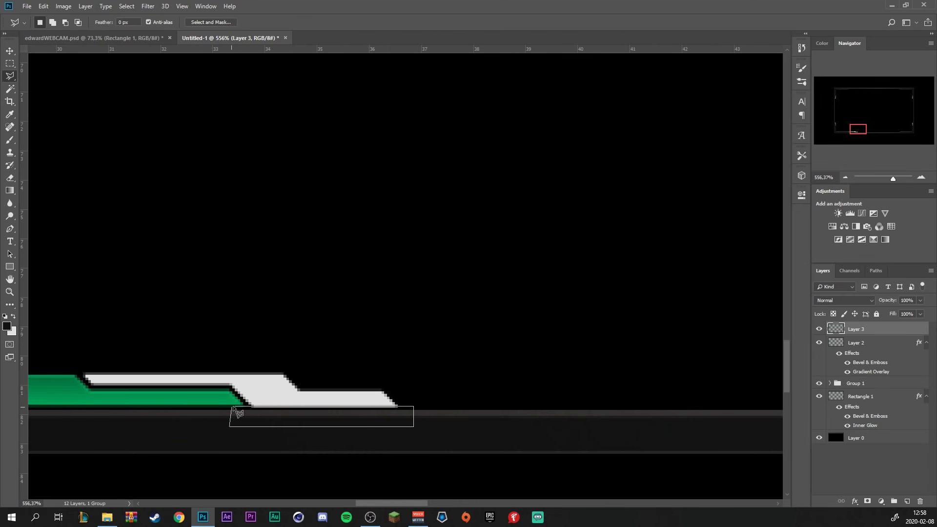
{"action": "left_click", "coordinate": [232, 409]}
{"action": "key", "text": "ctrl+d"}
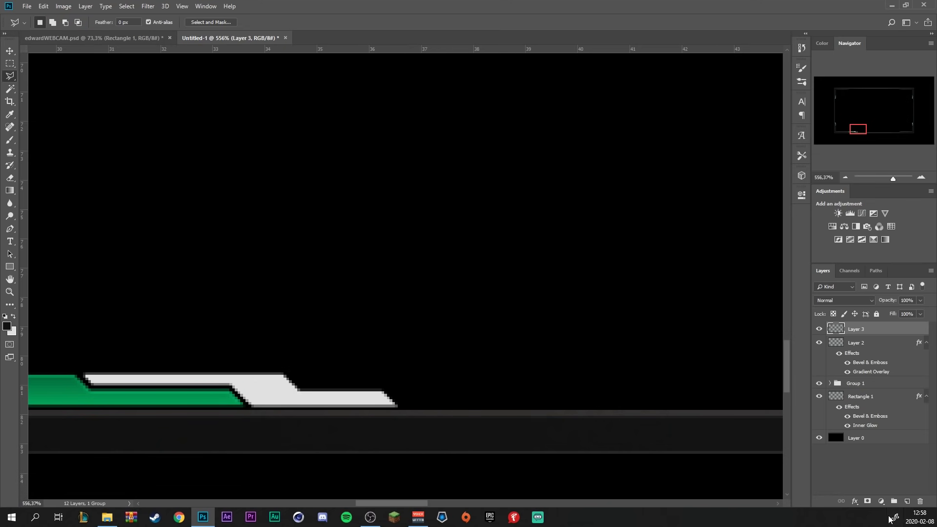
{"action": "left_click", "coordinate": [907, 501]}
{"action": "key", "text": "ctrl+z"}
Add a small slanted white piece at the accent's tip and deselect.
{"action": "left_click", "coordinate": [389, 392]}
{"action": "left_click", "coordinate": [400, 405]}
{"action": "left_click", "coordinate": [460, 404]}
{"action": "left_click", "coordinate": [449, 392]}
{"action": "left_click", "coordinate": [389, 392]}
{"action": "key", "text": "ctrl+BackSpace"}
{"action": "key", "text": "ctrl+d"}
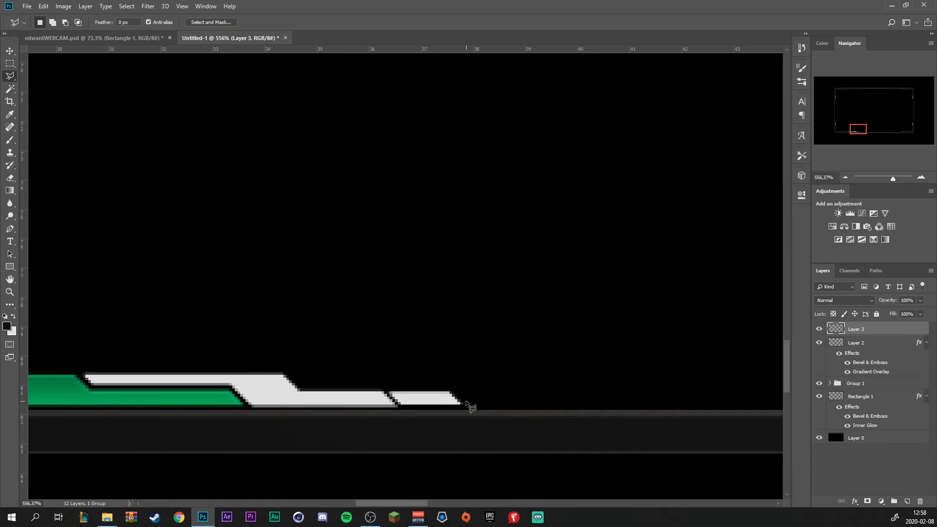
{"action": "key", "text": "v"}
{"action": "scroll", "coordinate": [406, 416], "scroll_direction": "down", "scroll_amount": 5}
{"action": "scroll", "coordinate": [353, 375], "scroll_direction": "up", "scroll_amount": 3}
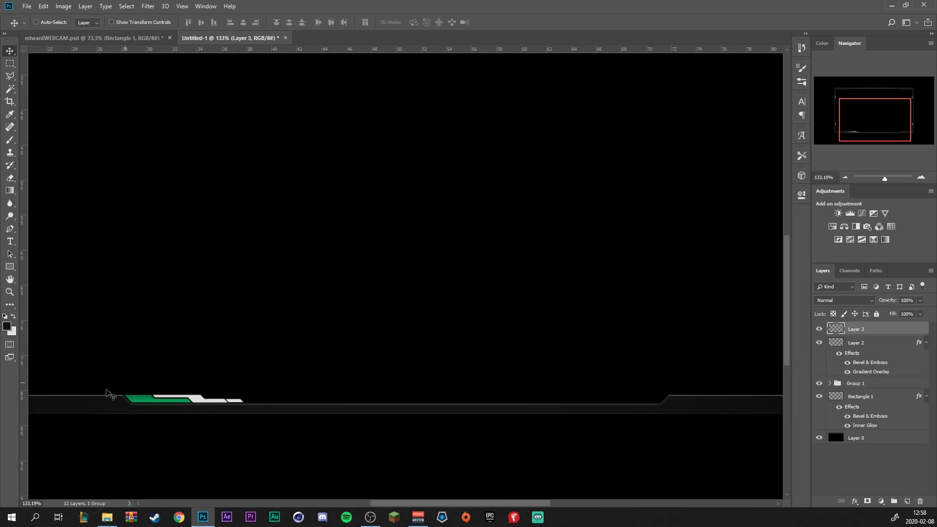
Duplicate the green and white tab layers, flip them horizontally, and move them to the bar's right end.
{"action": "left_click", "coordinate": [881, 354], "text": "ctrl"}
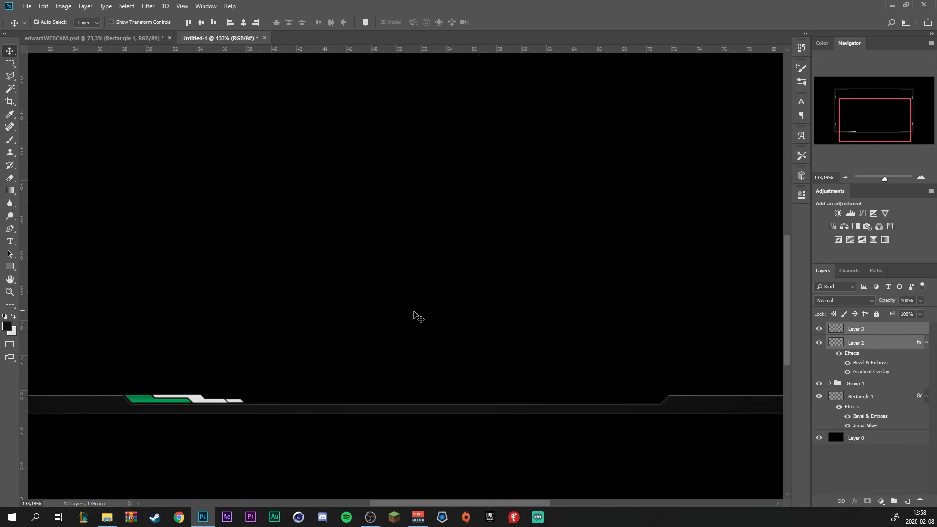
{"action": "key", "text": "ctrl+j"}
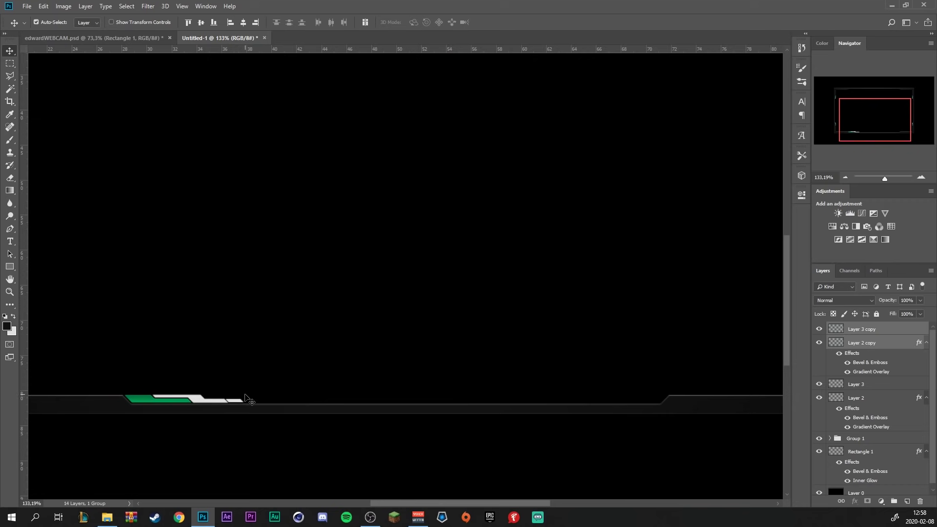
{"action": "key", "text": "ctrl+t"}
{"action": "right_click", "coordinate": [219, 401]}
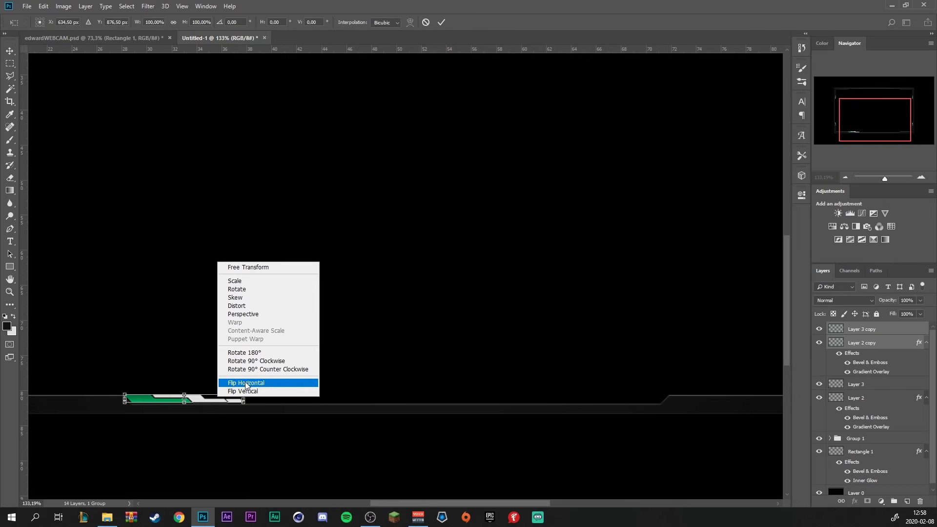
{"action": "left_click", "coordinate": [227, 387]}
{"action": "left_click", "coordinate": [441, 22]}
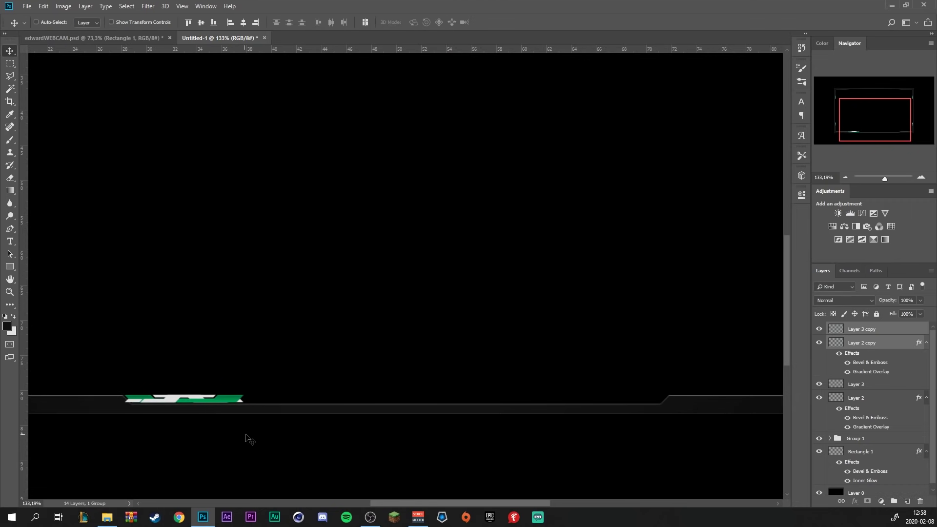
{"action": "left_click_drag", "start_coordinate": [246, 436], "coordinate": [668, 462]}
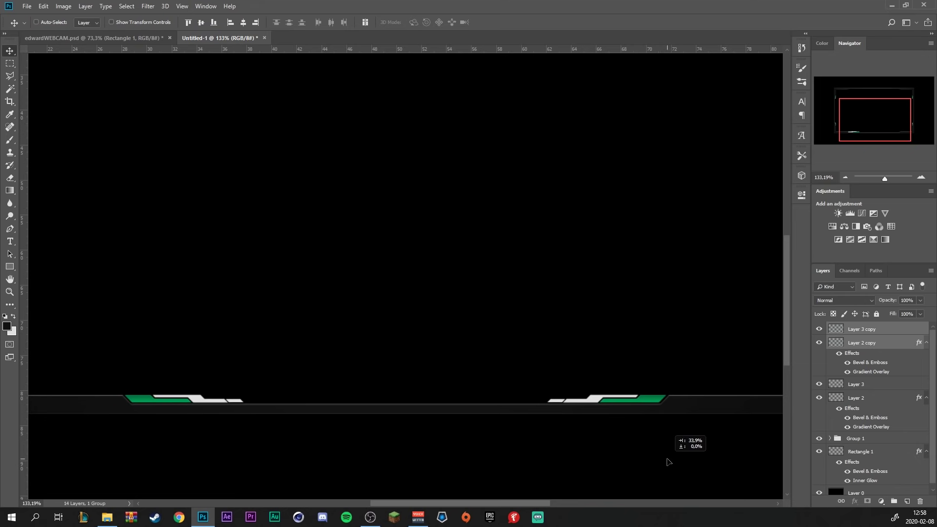
Duplicate all four tab layers, rotate the copies 180°, and move them to the frame's top edge.
{"action": "left_click", "coordinate": [870, 335]}
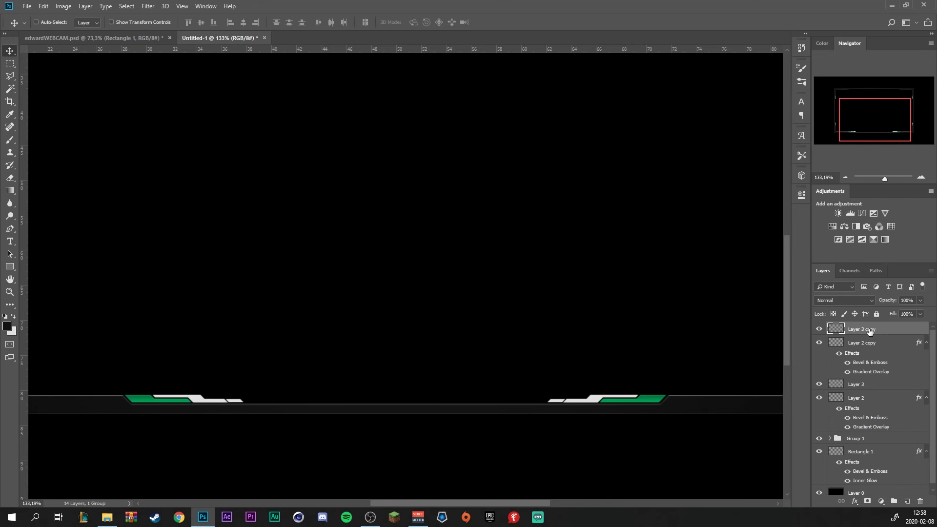
{"action": "left_click", "coordinate": [874, 399], "text": "shift"}
{"action": "key", "text": "ctrl"}
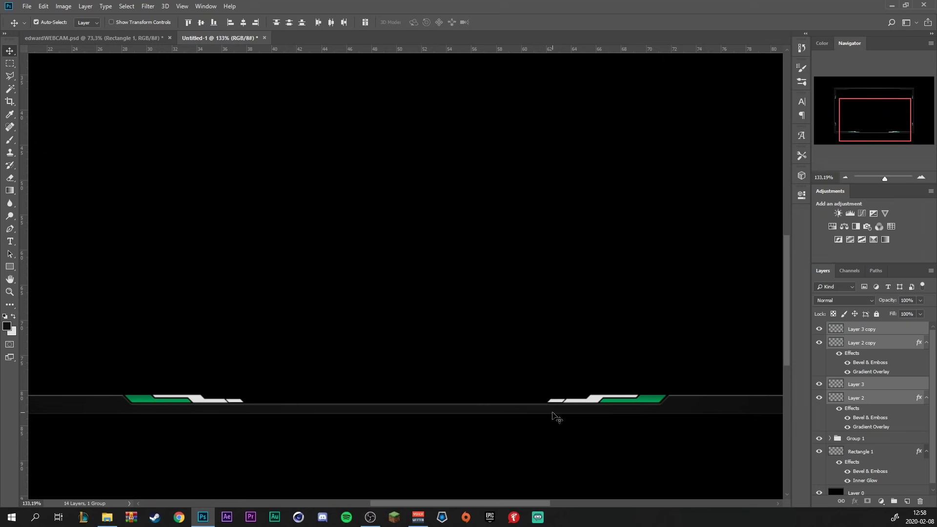
{"action": "key", "text": "ctrl+j"}
{"action": "key", "text": "ctrl+t"}
{"action": "right_click", "coordinate": [581, 396]}
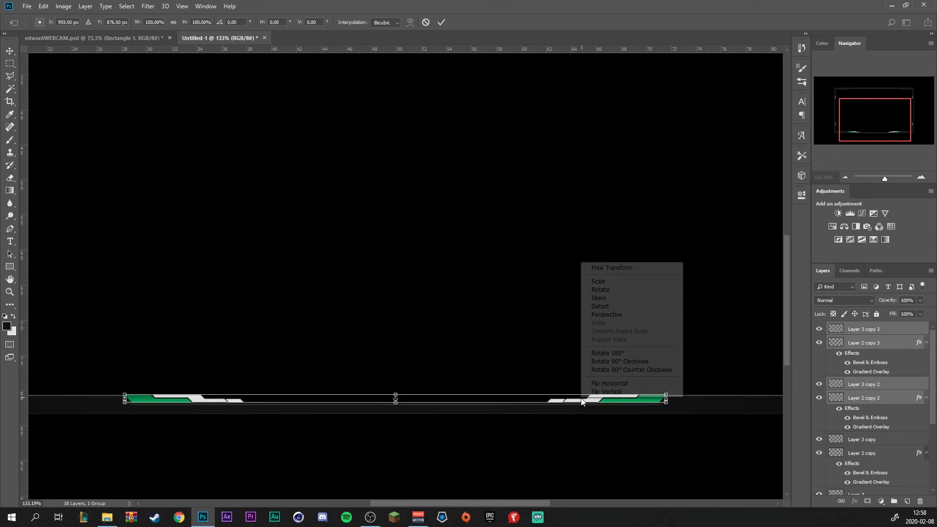
{"action": "left_click", "coordinate": [610, 353]}
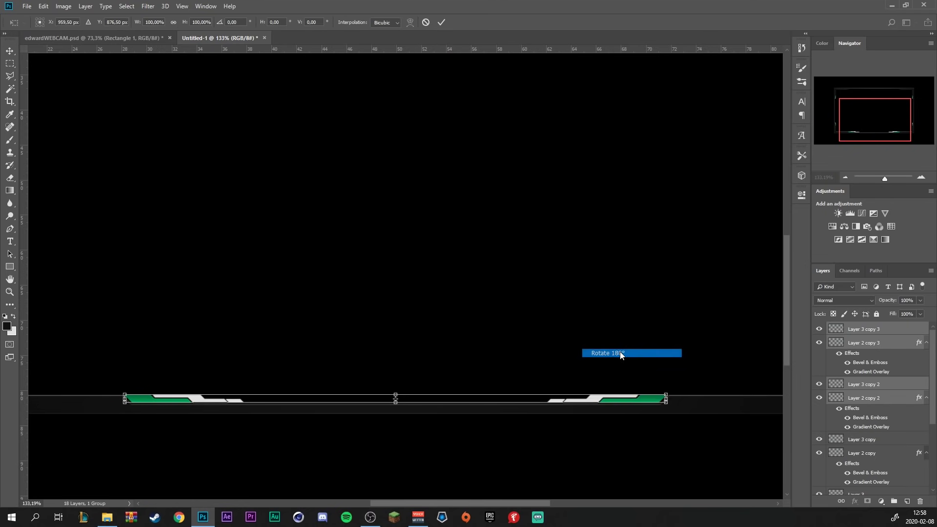
{"action": "left_click", "coordinate": [445, 22]}
{"action": "key", "text": "ctrl+0"}
{"action": "left_click_drag", "start_coordinate": [394, 366], "coordinate": [397, 137]}
Group the copied accent layers into Group 2 and add empty Layer 4 on top.
{"action": "scroll", "coordinate": [397, 136], "scroll_direction": "up", "scroll_amount": 3}
{"action": "left_click", "coordinate": [877, 329]}
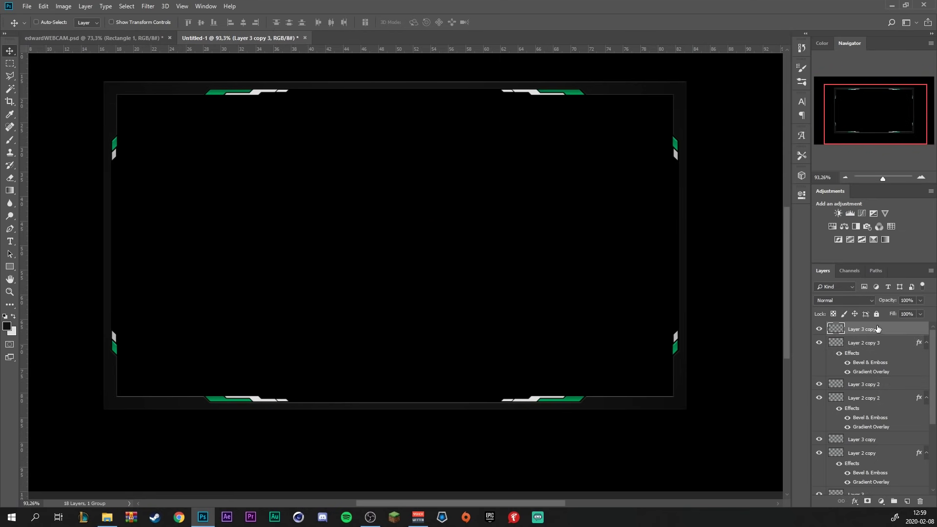
{"action": "scroll", "coordinate": [874, 468], "scroll_direction": "down", "scroll_amount": 3}
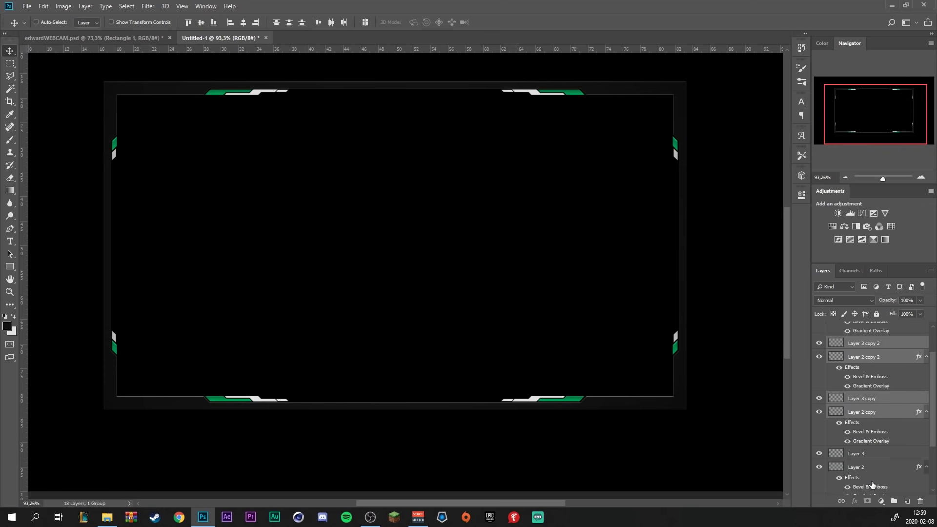
{"action": "left_click", "coordinate": [876, 468]}
{"action": "scroll", "coordinate": [875, 468], "scroll_direction": "up", "scroll_amount": 2}
{"action": "left_click", "coordinate": [903, 342], "text": "shift"}
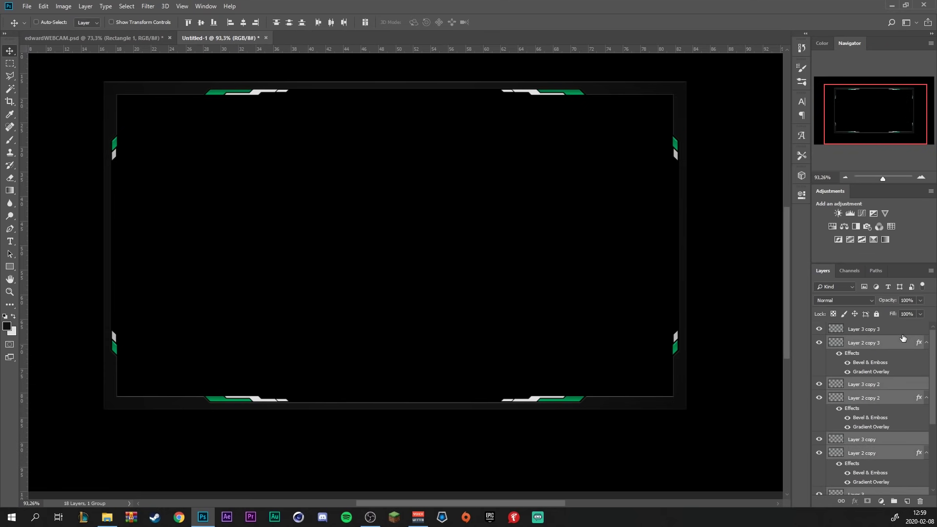
{"action": "left_click", "coordinate": [902, 334], "text": "ctrl"}
{"action": "key", "text": "ctrl+g"}
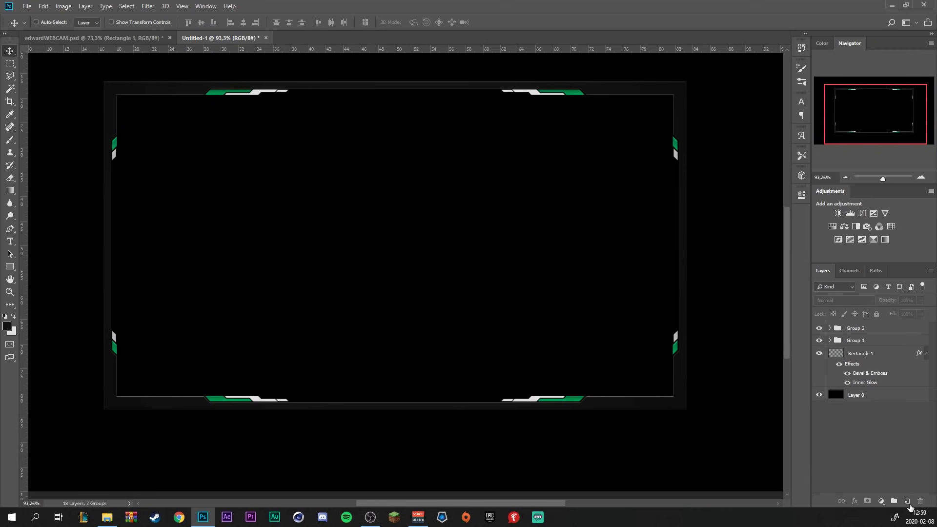
{"action": "left_click", "coordinate": [908, 501]}
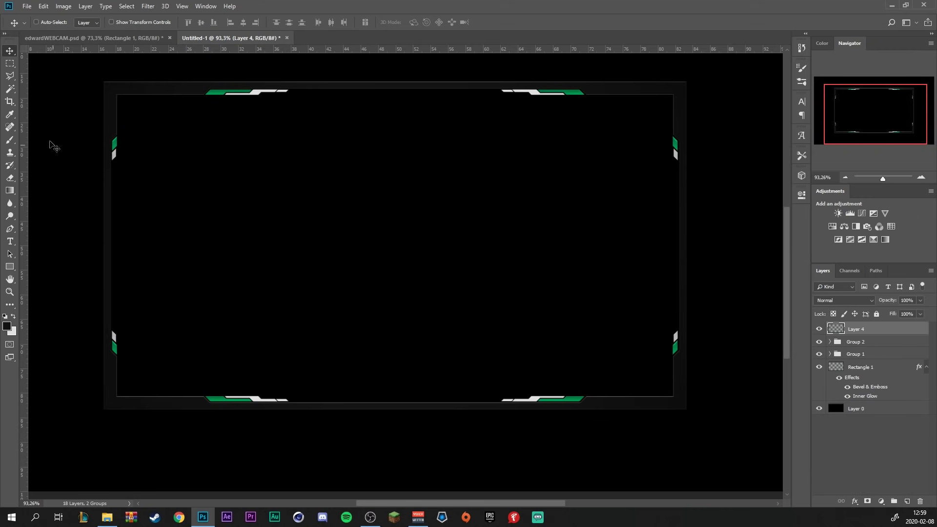
Outline a slanted strip along the frame's bottom-left edge with the Polygonal Lasso.
{"action": "left_click", "coordinate": [8, 78]}
{"action": "scroll", "coordinate": [159, 446], "scroll_direction": "up", "scroll_amount": 2}
{"action": "scroll", "coordinate": [90, 352], "scroll_direction": "up", "scroll_amount": 1}
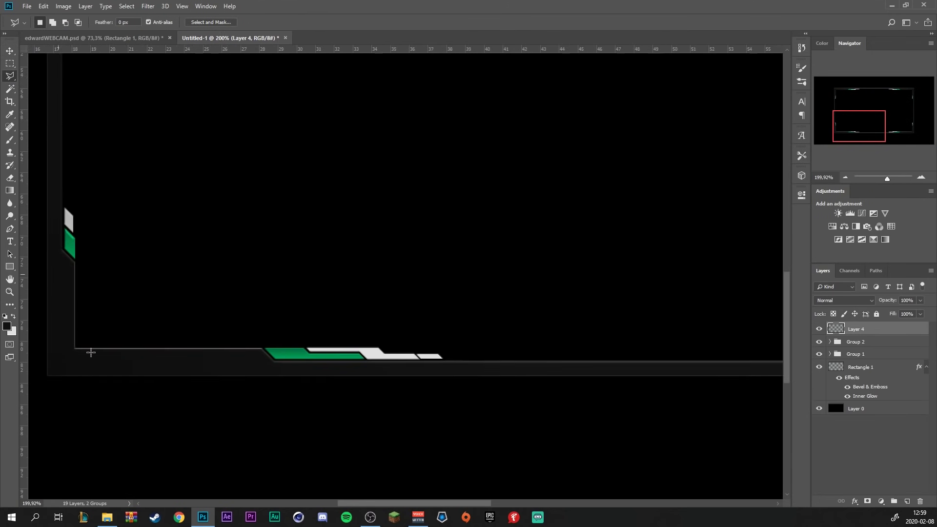
{"action": "scroll", "coordinate": [129, 325], "scroll_direction": "up", "scroll_amount": 1}
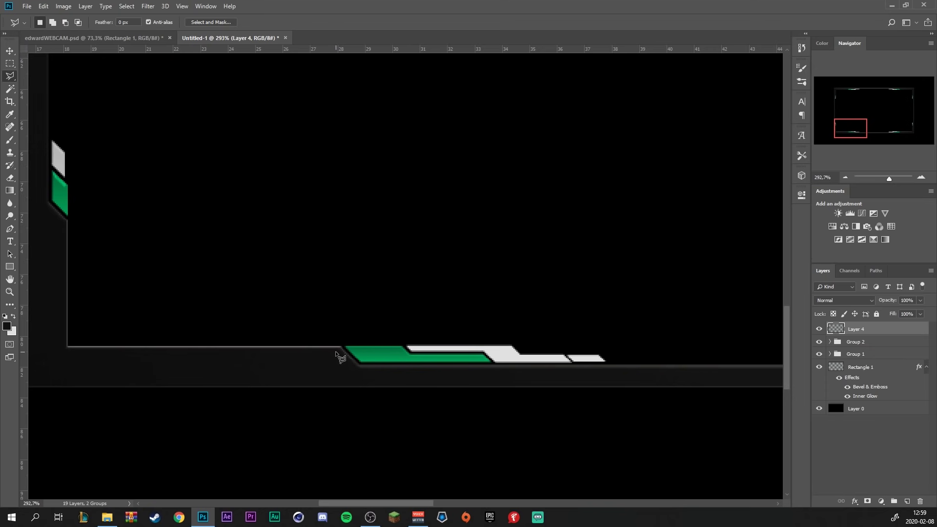
{"action": "left_click", "coordinate": [335, 352]}
{"action": "left_click", "coordinate": [354, 371]}
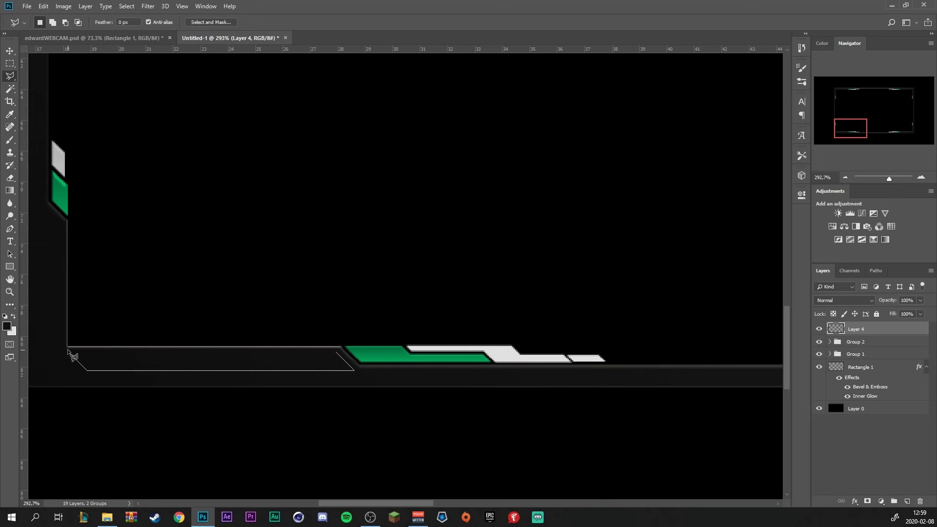
{"action": "left_click", "coordinate": [66, 348]}
{"action": "left_click", "coordinate": [68, 351]}
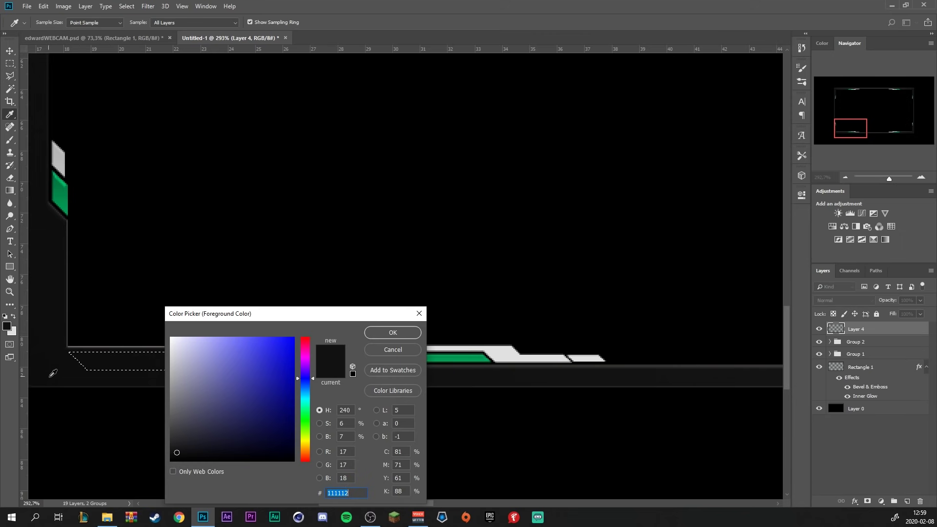
Fill the strip with the sampled near-black 0e0d0d frame colour, deselect, and open its layer style.
{"action": "left_click", "coordinate": [52, 366]}
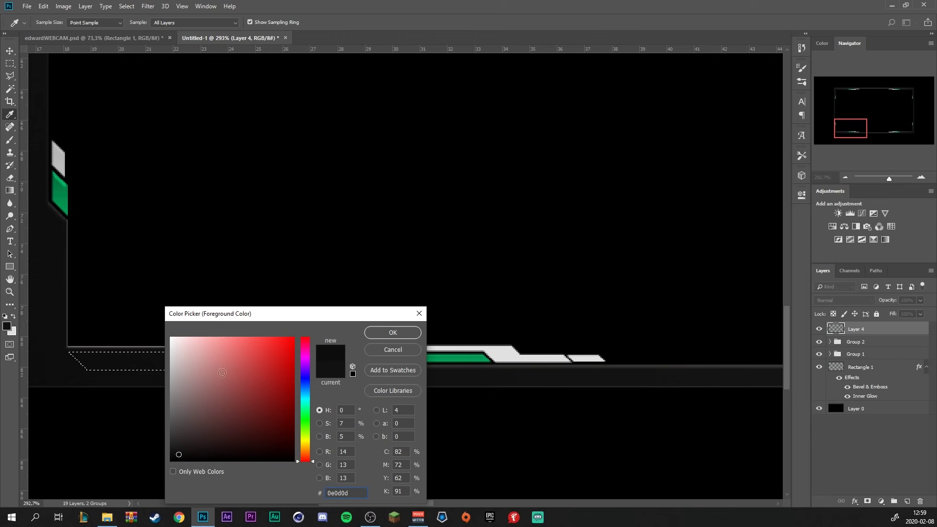
{"action": "left_click", "coordinate": [390, 336]}
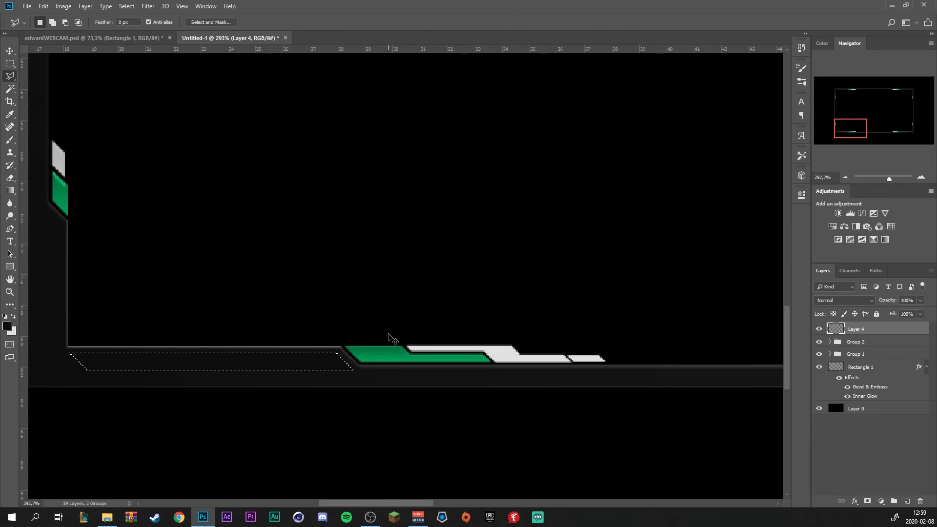
{"action": "key", "text": "ctrl+d"}
{"action": "double_click", "coordinate": [835, 333]}
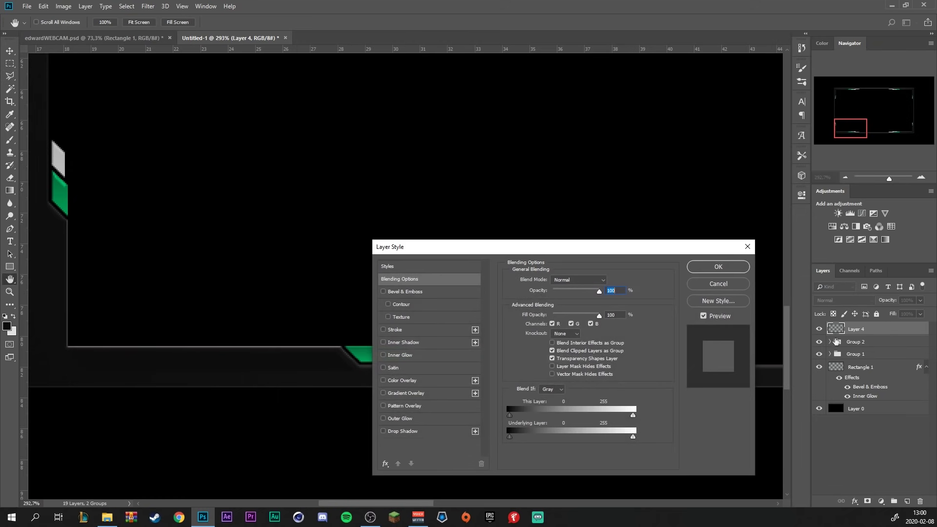
Add a black Hard Light Inner Shadow at 100% opacity with reduced distance.
{"action": "left_click", "coordinate": [436, 345]}
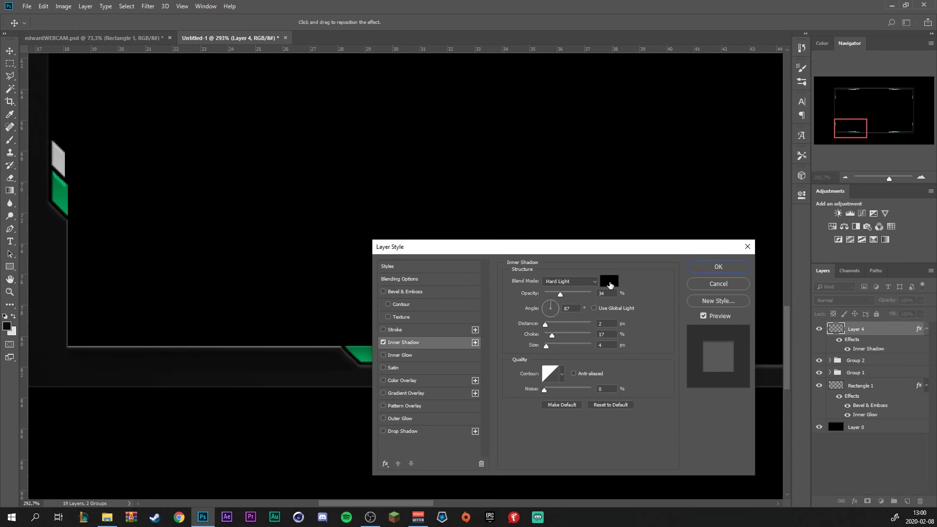
{"action": "left_click", "coordinate": [610, 282]}
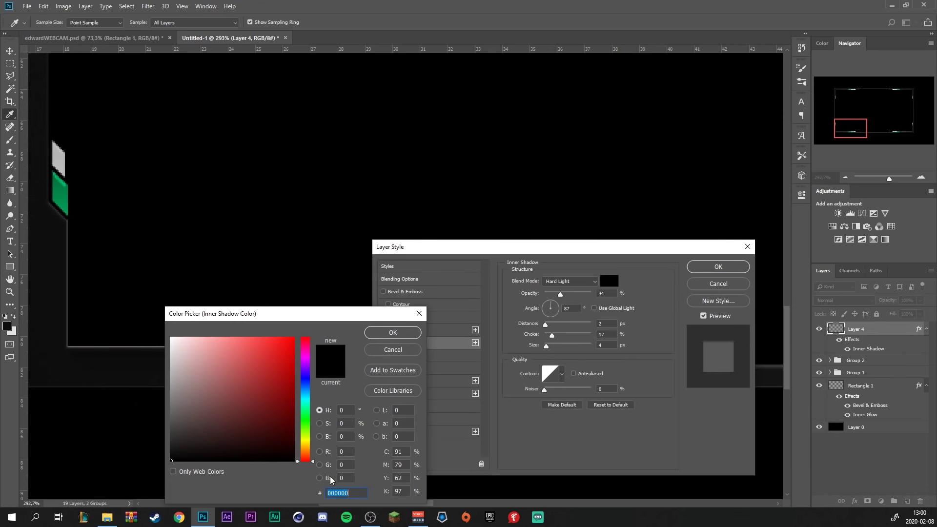
{"action": "left_click", "coordinate": [396, 333]}
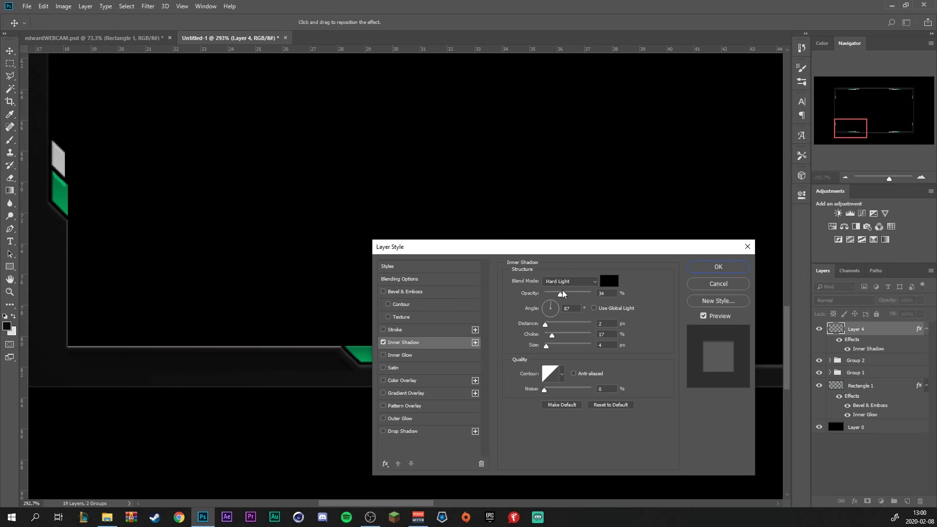
{"action": "left_click_drag", "start_coordinate": [559, 294], "coordinate": [570, 294]}
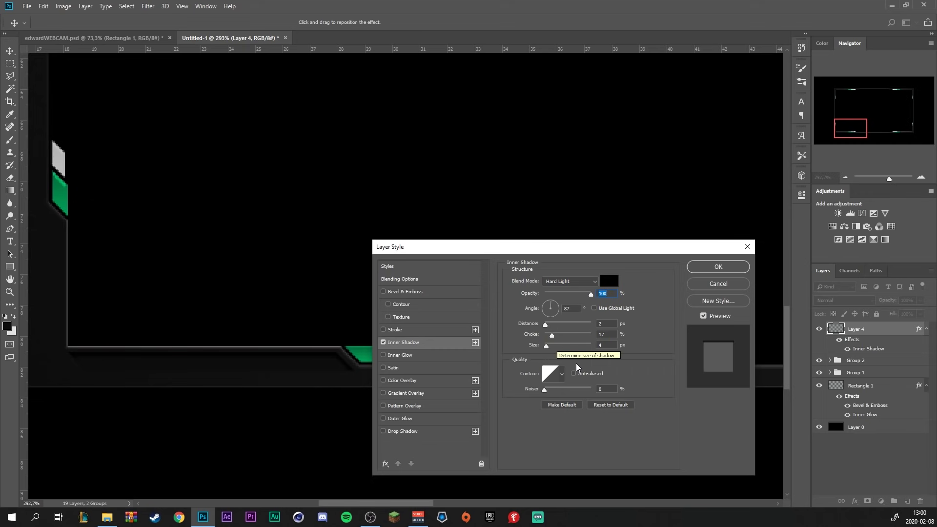
{"action": "mouse_move", "coordinate": [547, 327]}
{"action": "left_mouse_down"}
{"action": "mouse_move", "coordinate": [570, 335]}
{"action": "mouse_move", "coordinate": [549, 346]}
{"action": "left_mouse_up"}
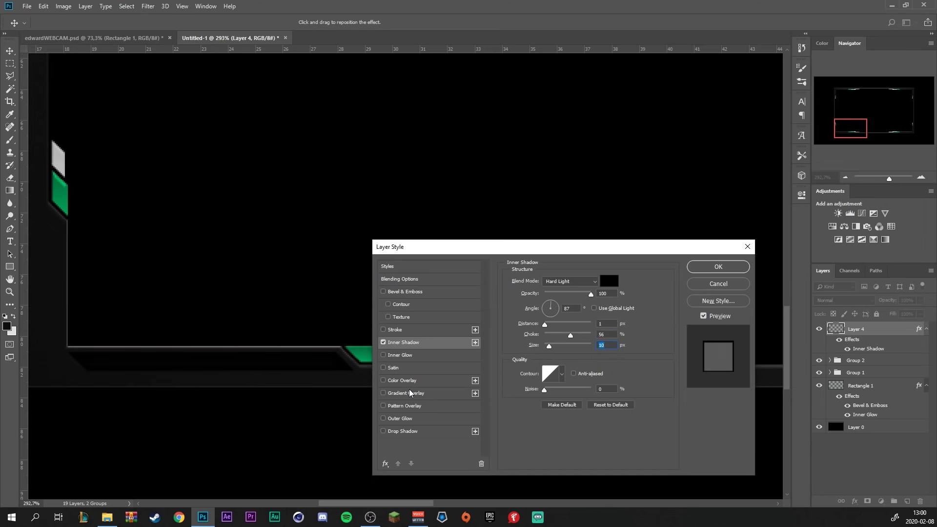
{"action": "key", "text": "shift+Tab"}
{"action": "key", "text": "shift+Tab"}
{"action": "key", "text": "shift+Tab"}
{"action": "type", "text": "80"}
Add a white Overlay Outer Glow with 24% spread and 2 px size, then apply the style.
{"action": "left_click", "coordinate": [391, 419]}
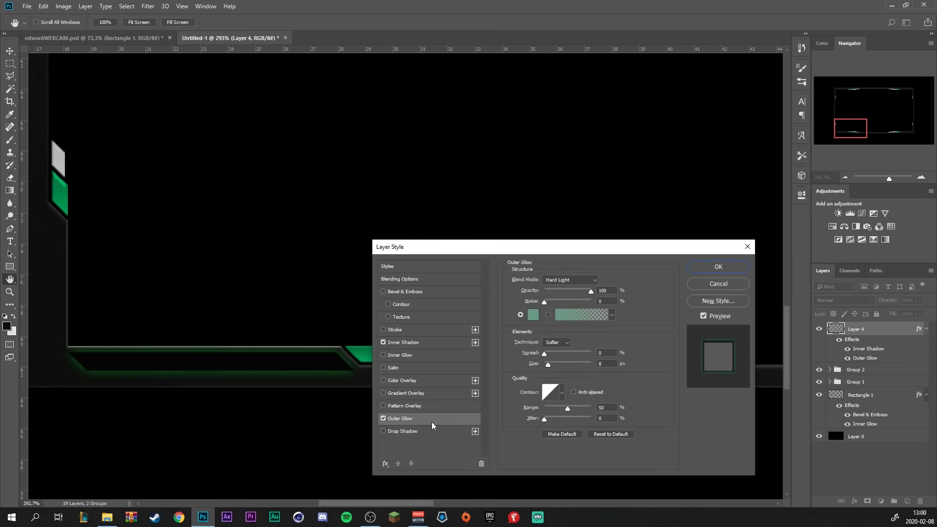
{"action": "left_click", "coordinate": [530, 314]}
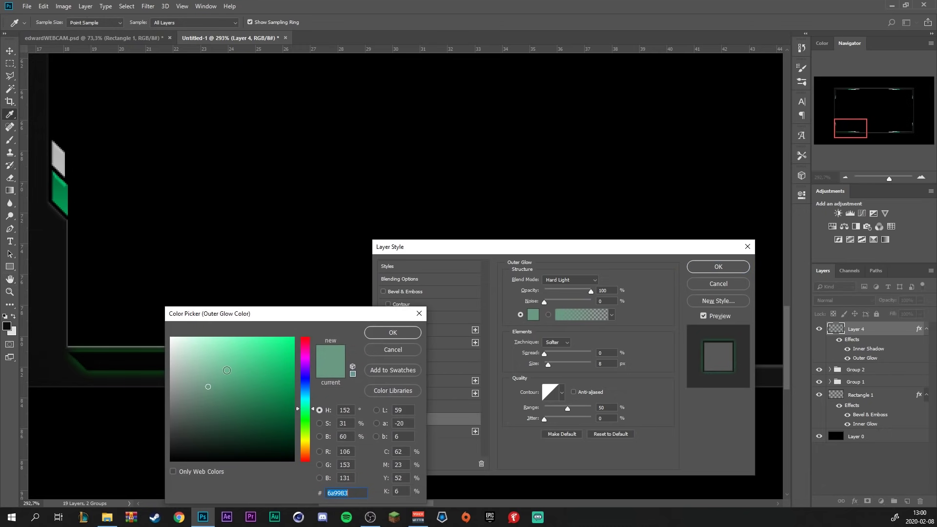
{"action": "left_click", "coordinate": [171, 338]}
{"action": "left_click", "coordinate": [405, 338]}
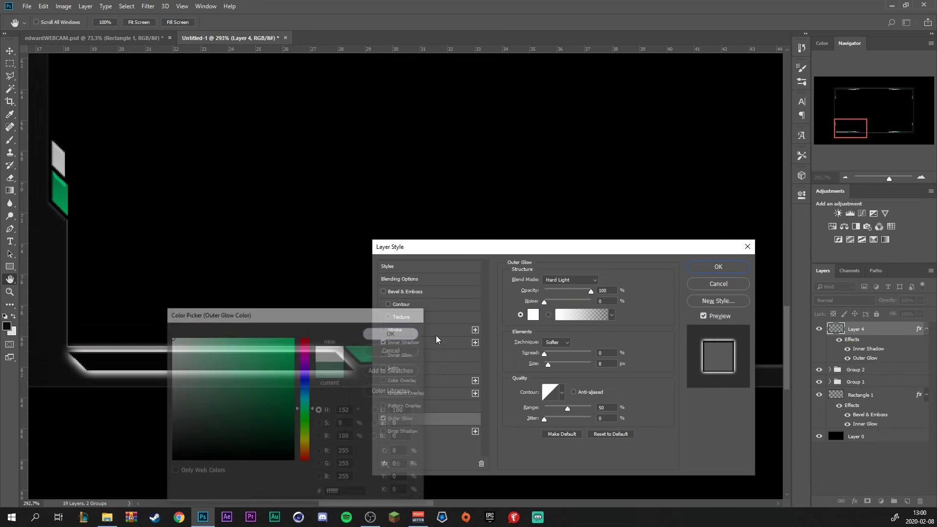
{"action": "left_click", "coordinate": [581, 279]}
{"action": "left_click", "coordinate": [567, 399]}
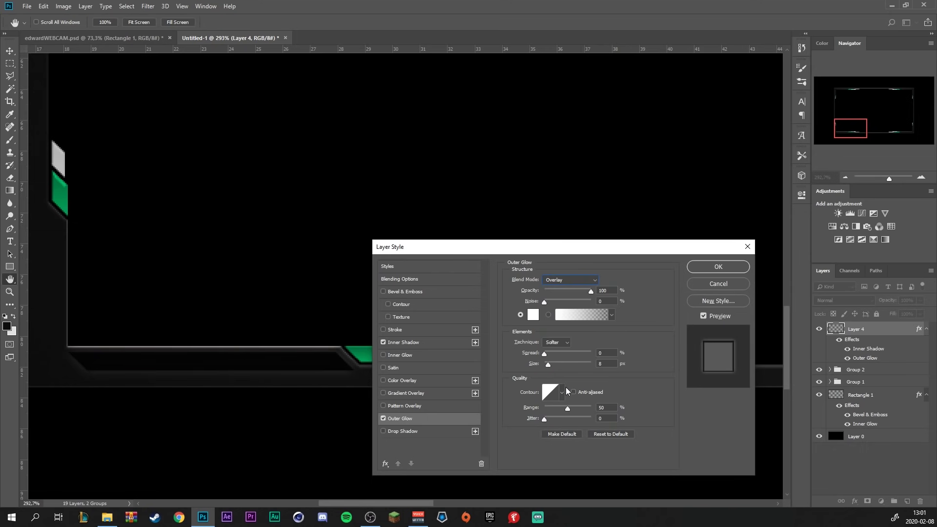
{"action": "mouse_move", "coordinate": [552, 354]}
{"action": "left_mouse_down"}
{"action": "mouse_move", "coordinate": [574, 356]}
{"action": "mouse_move", "coordinate": [545, 365]}
{"action": "left_mouse_up"}
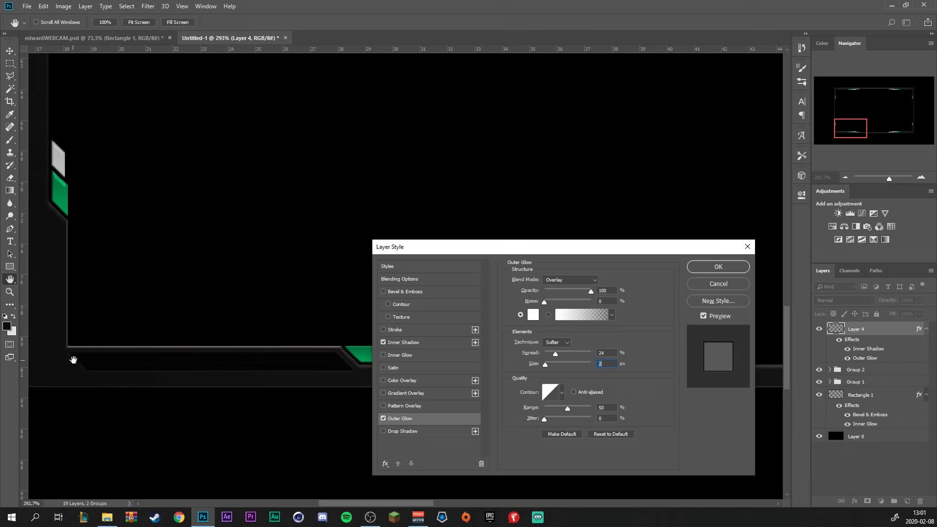
{"action": "left_click", "coordinate": [709, 266]}
On a new layer, lasso a small triangle at the frame's bottom-left corner.
{"action": "key", "text": "l"}
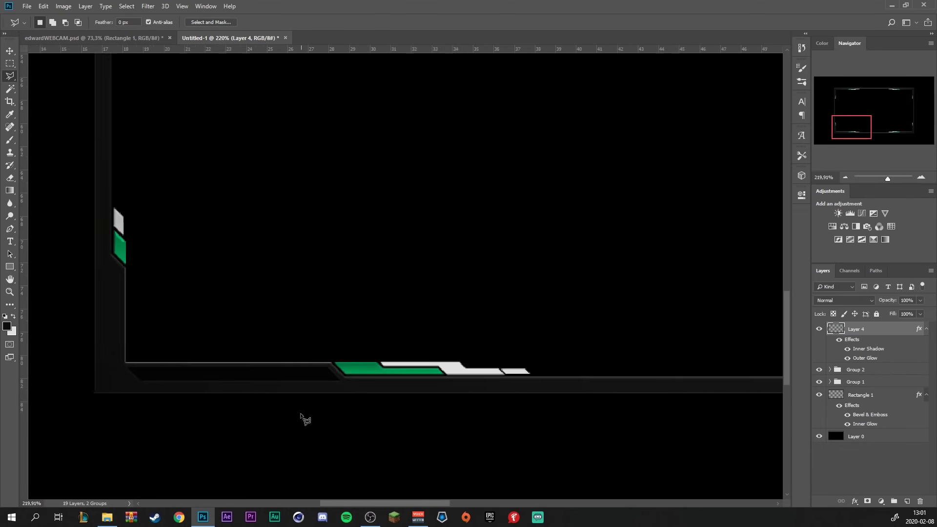
{"action": "scroll", "coordinate": [175, 376], "scroll_direction": "up", "scroll_amount": 3}
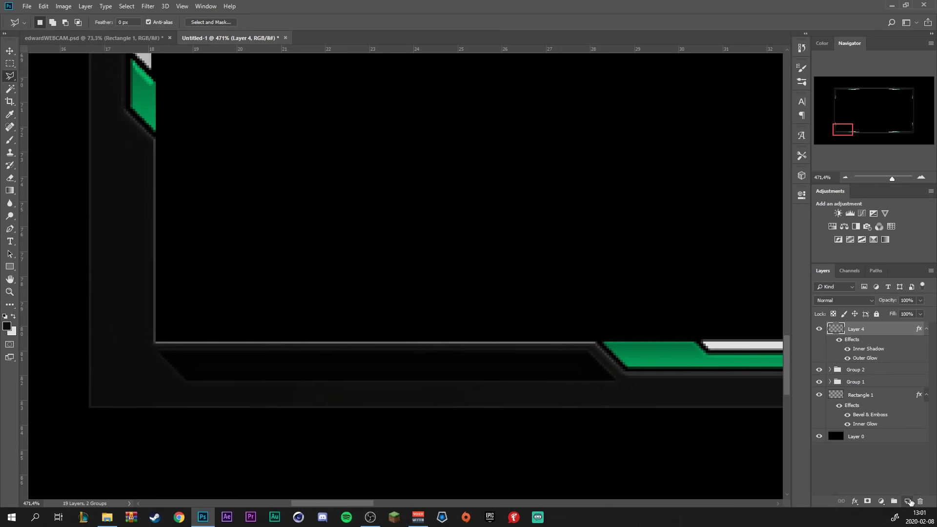
{"action": "left_click", "coordinate": [909, 502]}
{"action": "scroll", "coordinate": [214, 362], "scroll_direction": "up", "scroll_amount": 2}
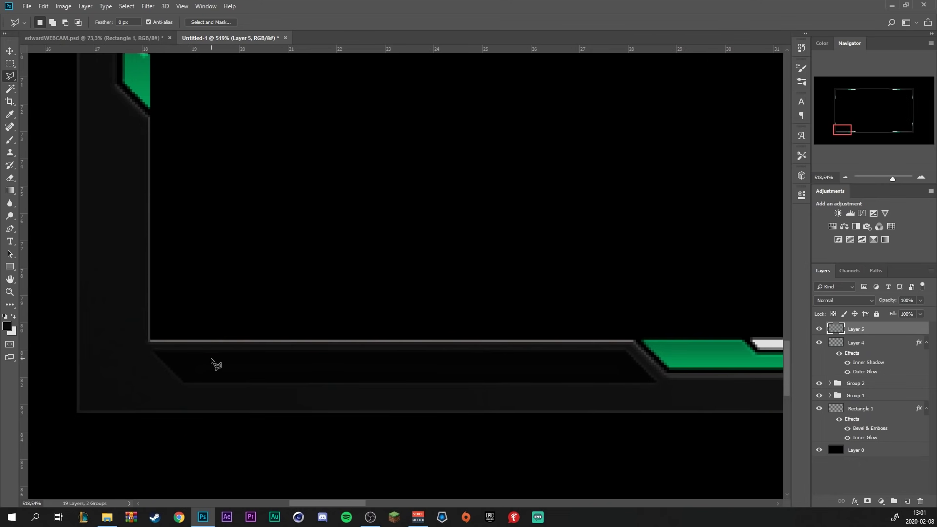
{"action": "left_click", "coordinate": [135, 349]}
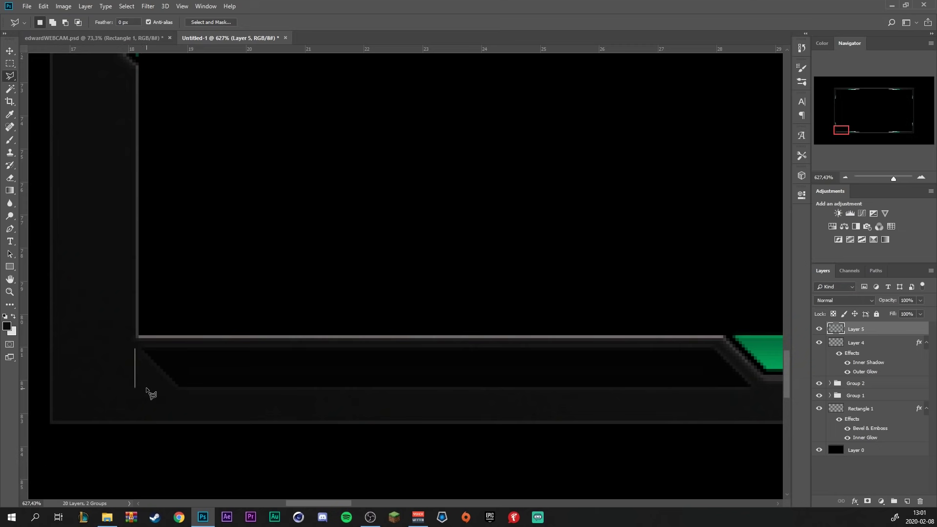
{"action": "left_click", "coordinate": [146, 387], "text": "shift"}
{"action": "left_click", "coordinate": [174, 396], "text": "shift"}
{"action": "left_click", "coordinate": [136, 351]}
Fill the triangle with the green accent colour sampled from the canvas, then deselect.
{"action": "scroll", "coordinate": [202, 412], "scroll_direction": "down", "scroll_amount": 3}
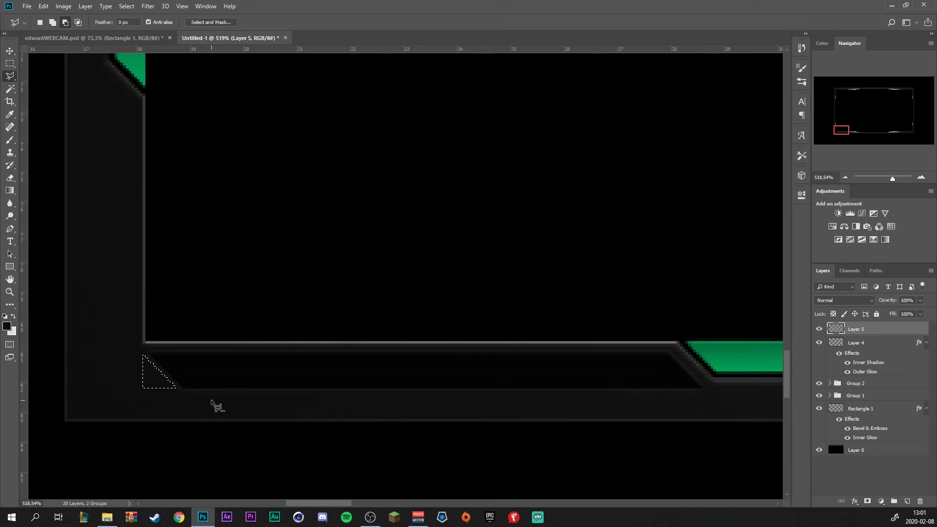
{"action": "left_click", "coordinate": [14, 332]}
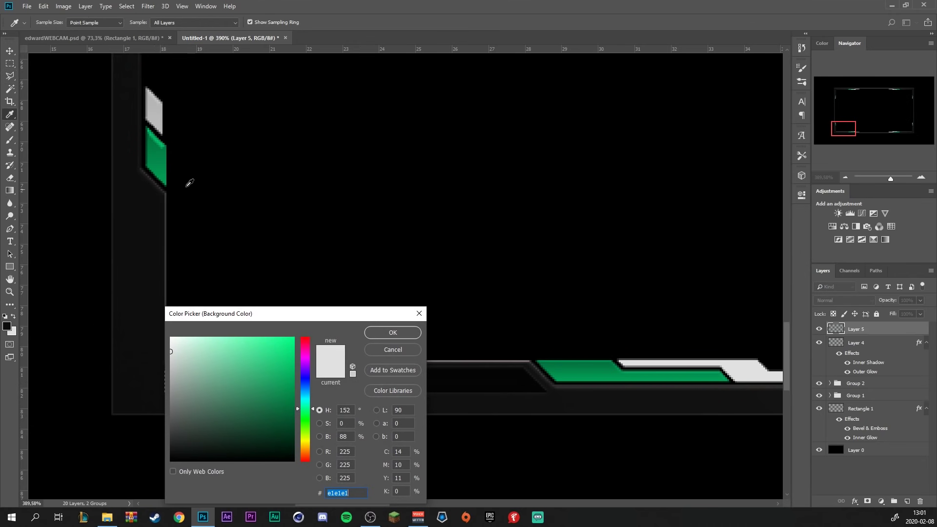
{"action": "left_click", "coordinate": [168, 162]}
{"action": "left_click", "coordinate": [405, 333]}
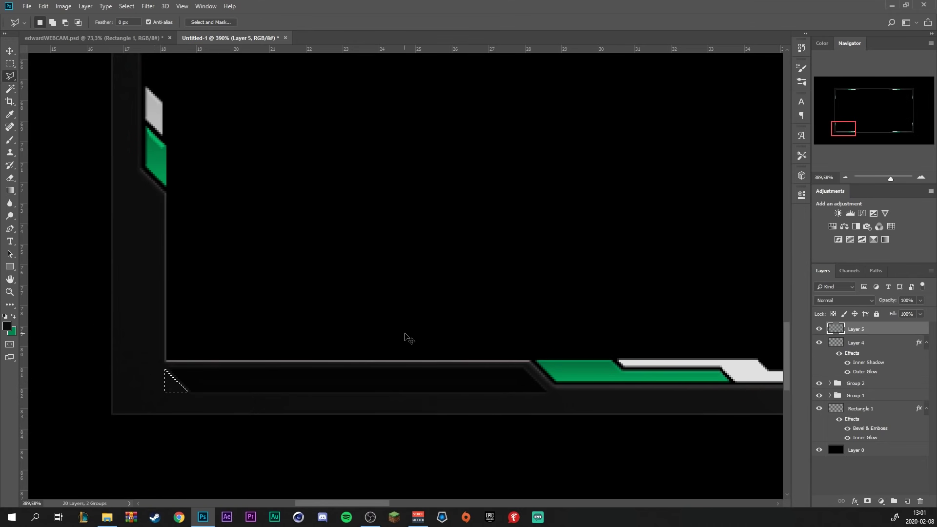
{"action": "key", "text": "ctrl+BackSpace"}
{"action": "key", "text": "ctrl+d"}
Duplicate the strip and triangle layers, group them as Group 3, and add Layer 6.
{"action": "scroll", "coordinate": [398, 387], "scroll_direction": "down", "scroll_amount": 3}
{"action": "scroll", "coordinate": [429, 394], "scroll_direction": "down", "scroll_amount": 3}
{"action": "scroll", "coordinate": [398, 417], "scroll_direction": "down", "scroll_amount": 3}
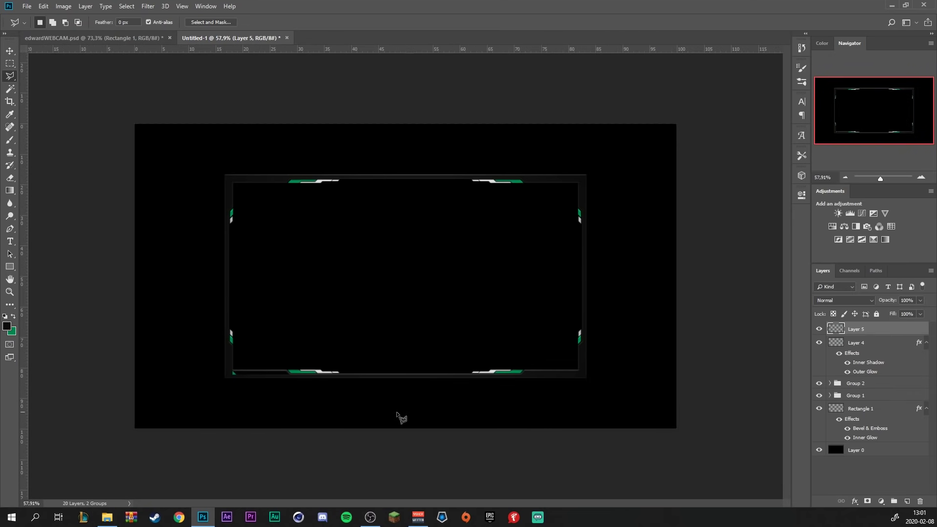
{"action": "scroll", "coordinate": [208, 416], "scroll_direction": "up", "scroll_amount": 2}
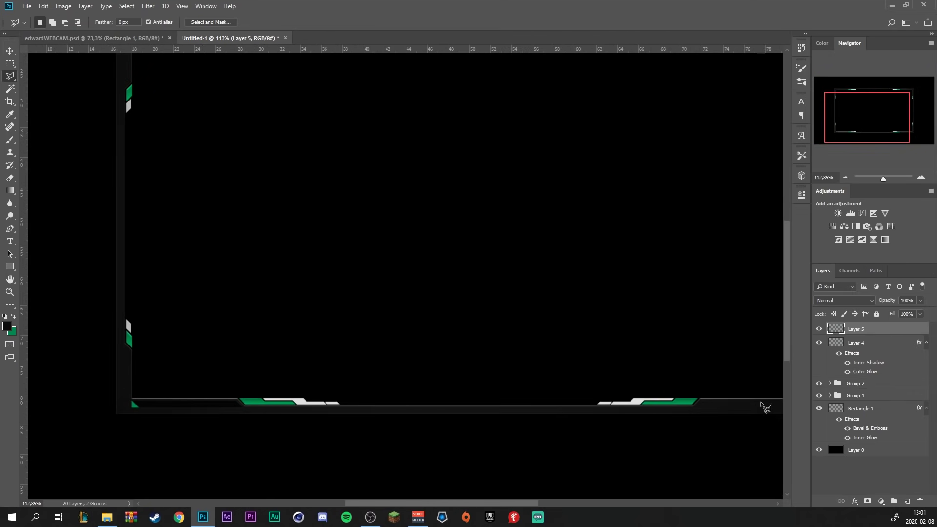
{"action": "scroll", "coordinate": [765, 408], "scroll_direction": "down", "scroll_amount": 2}
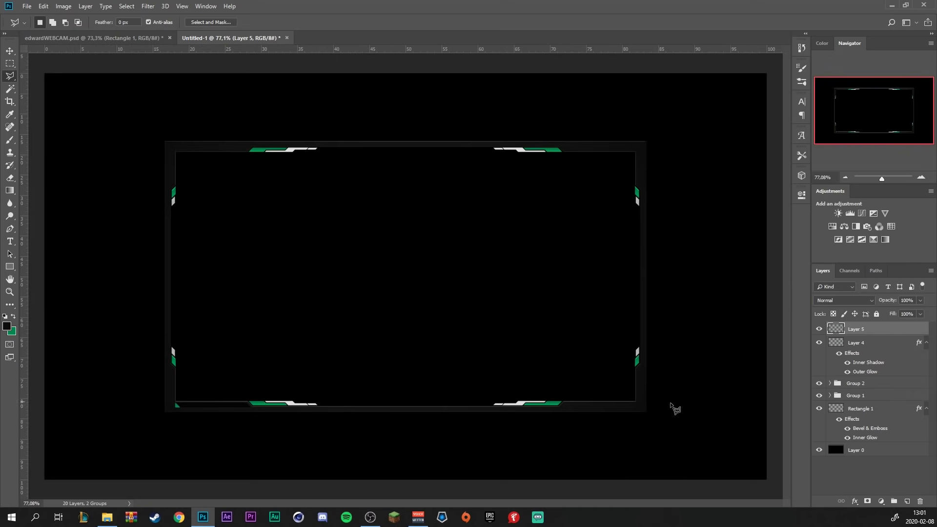
{"action": "left_click", "coordinate": [886, 352], "text": "shift"}
{"action": "key", "text": "ctrl+j"}
{"action": "key", "text": "v"}
{"action": "scroll", "coordinate": [684, 435], "scroll_direction": "up", "scroll_amount": 10}
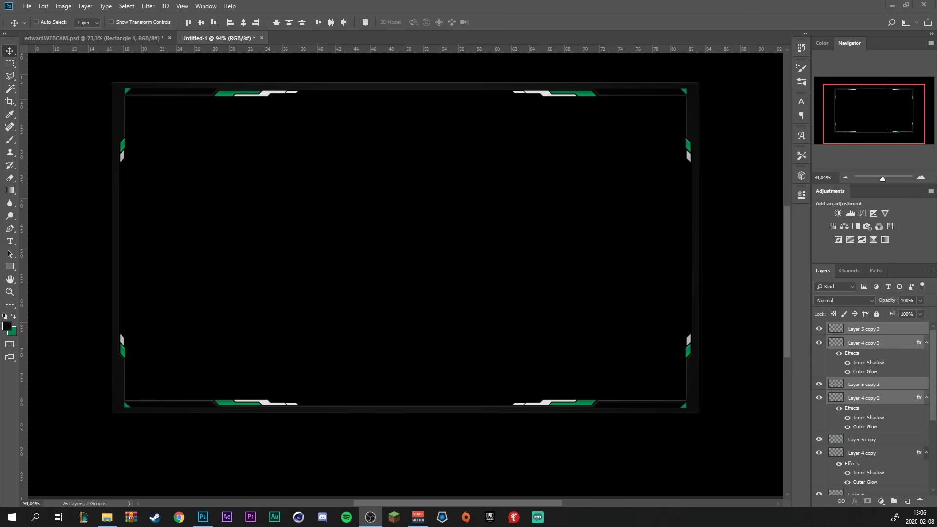
{"action": "left_click", "coordinate": [892, 331]}
{"action": "scroll", "coordinate": [886, 407], "scroll_direction": "down", "scroll_amount": 1}
{"action": "left_click", "coordinate": [869, 481], "text": "shift"}
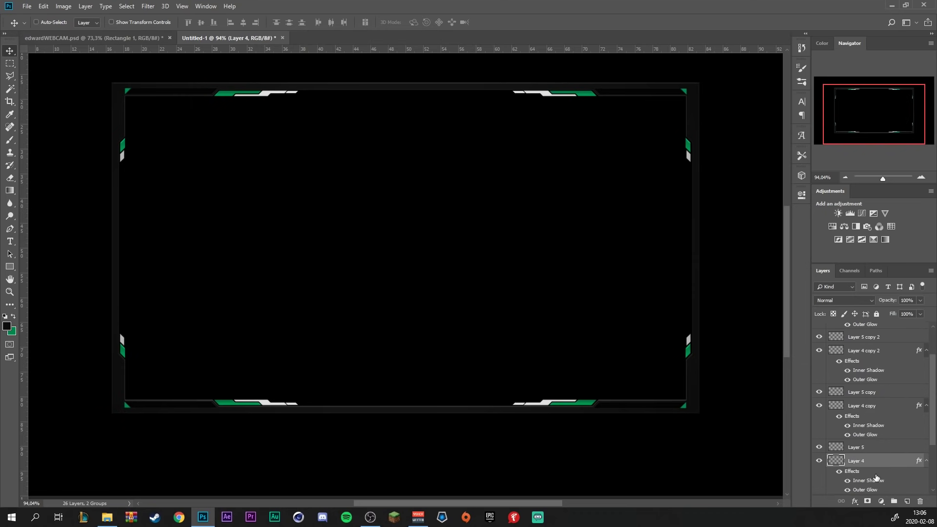
{"action": "key", "text": "ctrl+g"}
{"action": "left_click", "coordinate": [907, 501]}
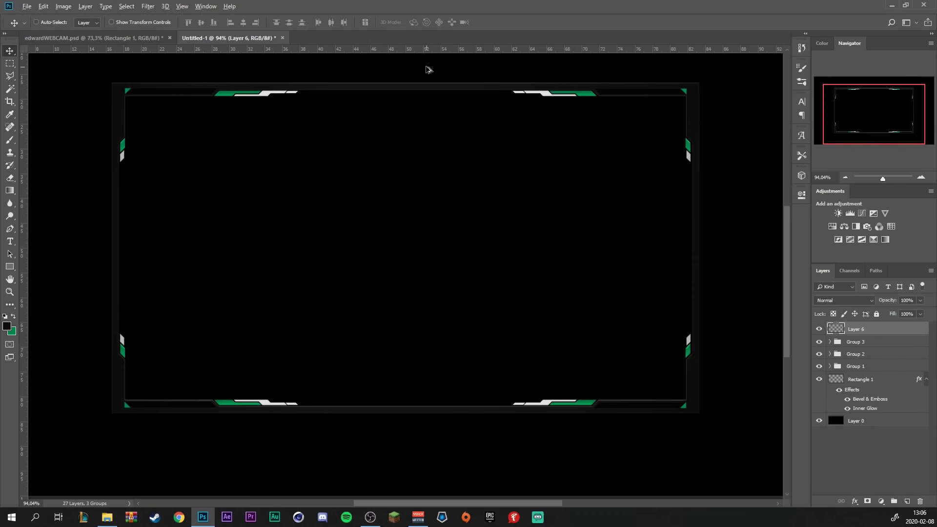
Lasso a slanted parallelogram on the frame's top bar.
{"action": "scroll", "coordinate": [420, 78], "scroll_direction": "up", "scroll_amount": 3}
{"action": "scroll", "coordinate": [420, 86], "scroll_direction": "up", "scroll_amount": 2}
{"action": "left_click", "coordinate": [10, 75]}
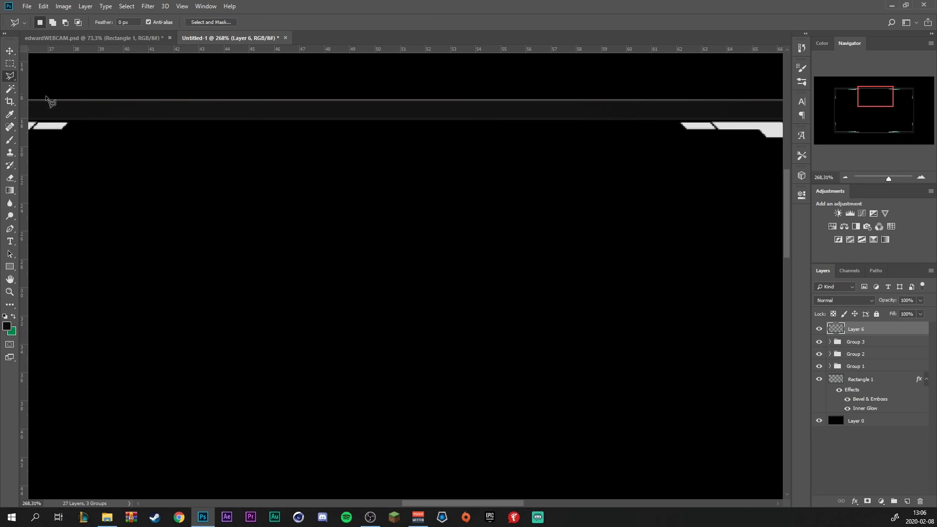
{"action": "left_click", "coordinate": [198, 104]}
{"action": "left_click", "coordinate": [189, 114]}
{"action": "left_click", "coordinate": [222, 113]}
{"action": "double_click", "coordinate": [229, 105]}
Fill the parallelogram with the grey sampled from the top bar and deselect.
{"action": "key", "text": "alt+BackSpace"}
{"action": "left_click", "coordinate": [7, 326]}
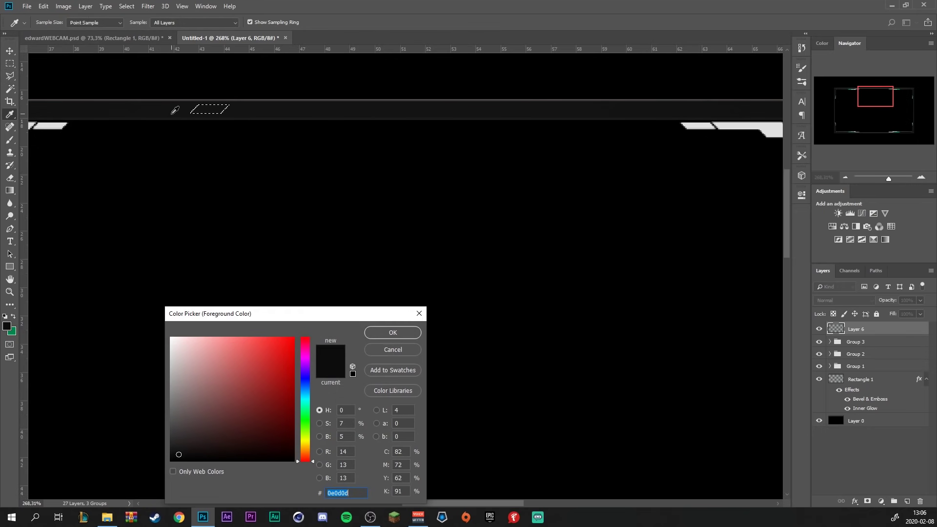
{"action": "left_click", "coordinate": [175, 111]}
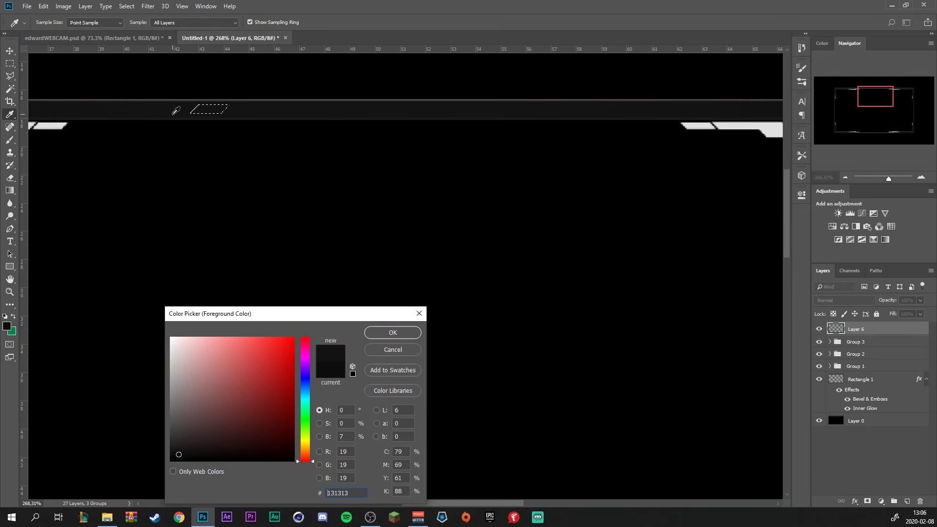
{"action": "left_click", "coordinate": [395, 332]}
{"action": "key", "text": "alt+BackSpace"}
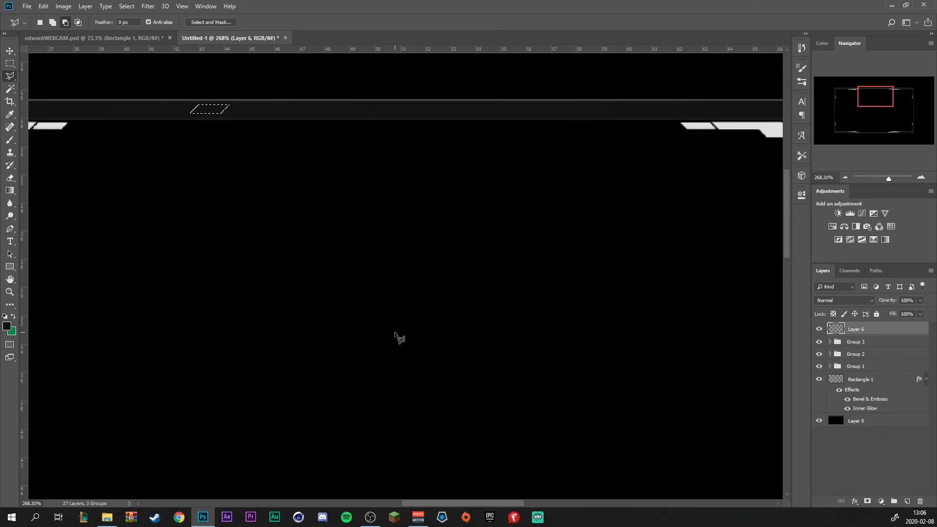
{"action": "key", "text": "ctrl+d"}
Give the tab layer an Inner Shadow with a slightly smaller size.
{"action": "double_click", "coordinate": [888, 331]}
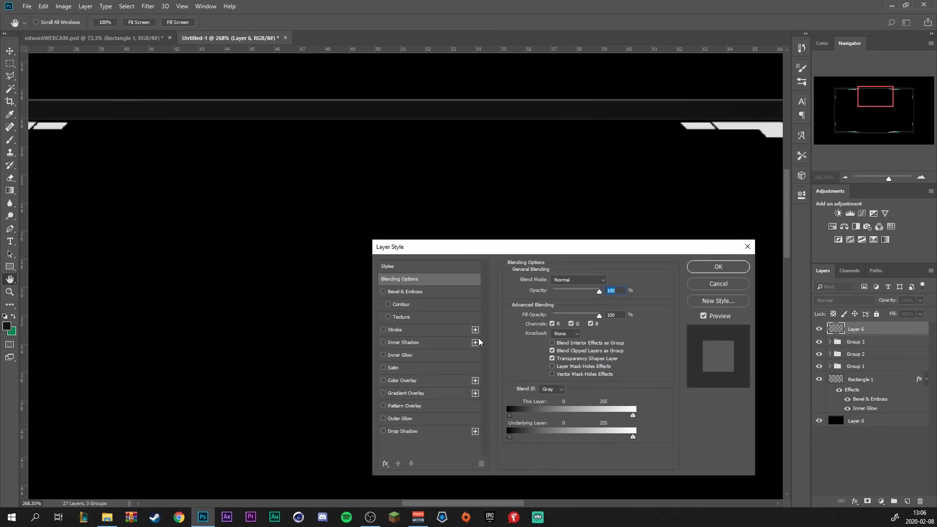
{"action": "left_click", "coordinate": [434, 343]}
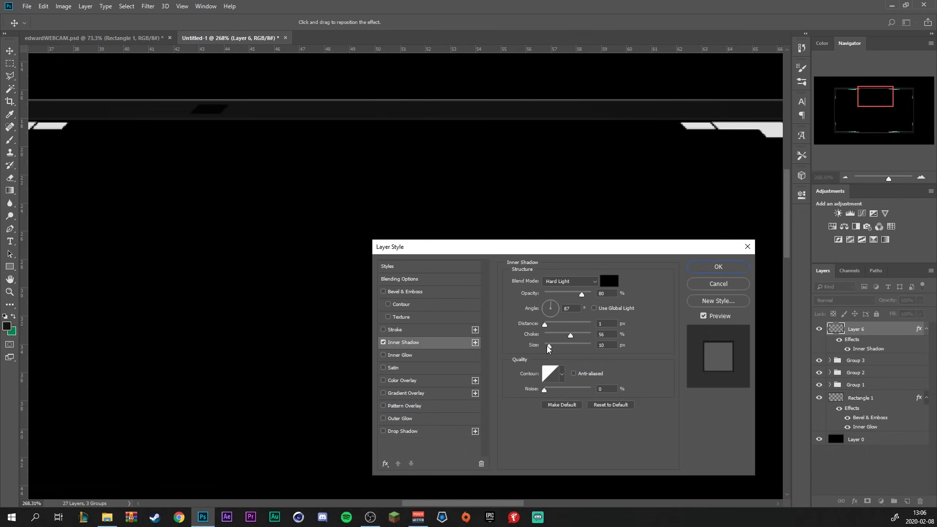
{"action": "left_click_drag", "start_coordinate": [549, 346], "coordinate": [546, 347]}
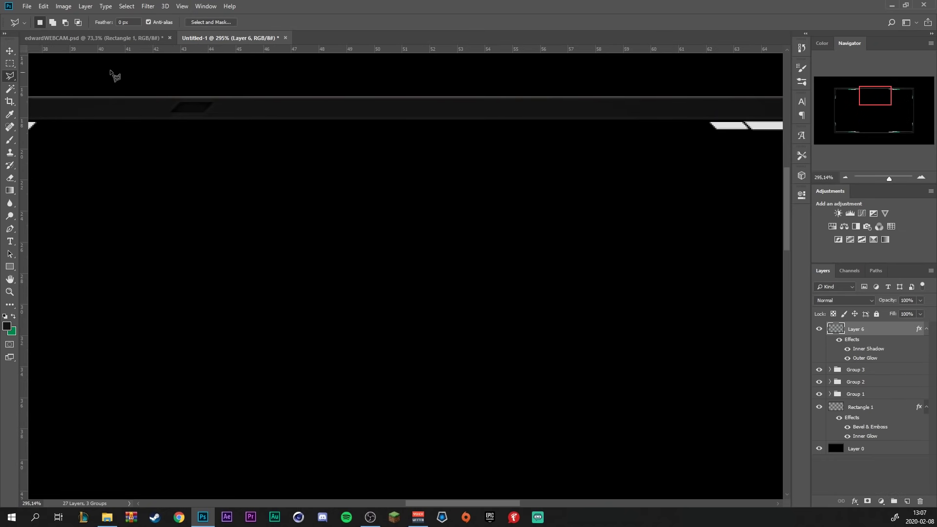
Show guides and drag a vertical guide to the canvas's horizontal centre.
{"action": "left_click", "coordinate": [10, 51]}
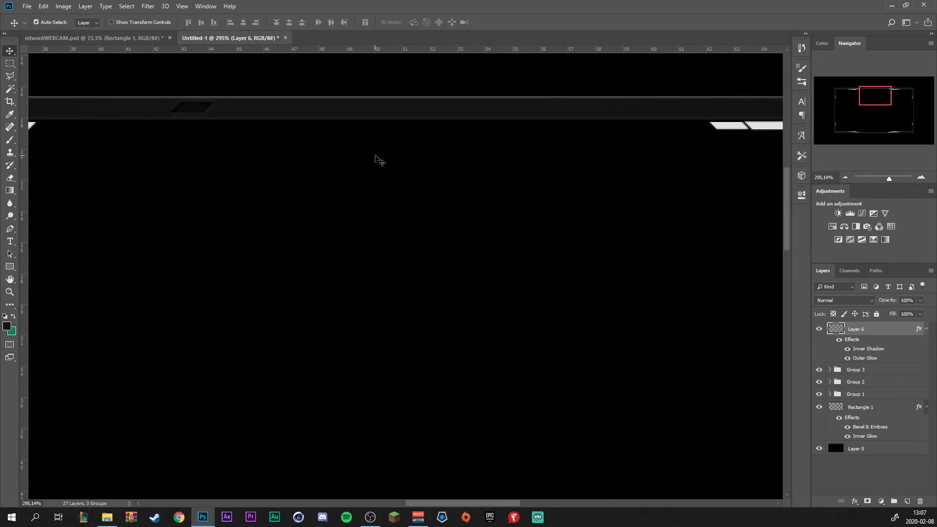
{"action": "key", "text": "ctrl+semicolon"}
{"action": "left_click_drag", "start_coordinate": [224, 112], "coordinate": [405, 112]}
Duplicate the slanted tab and place copies on either side of the original.
{"action": "scroll", "coordinate": [427, 117], "scroll_direction": "up", "scroll_amount": 3}
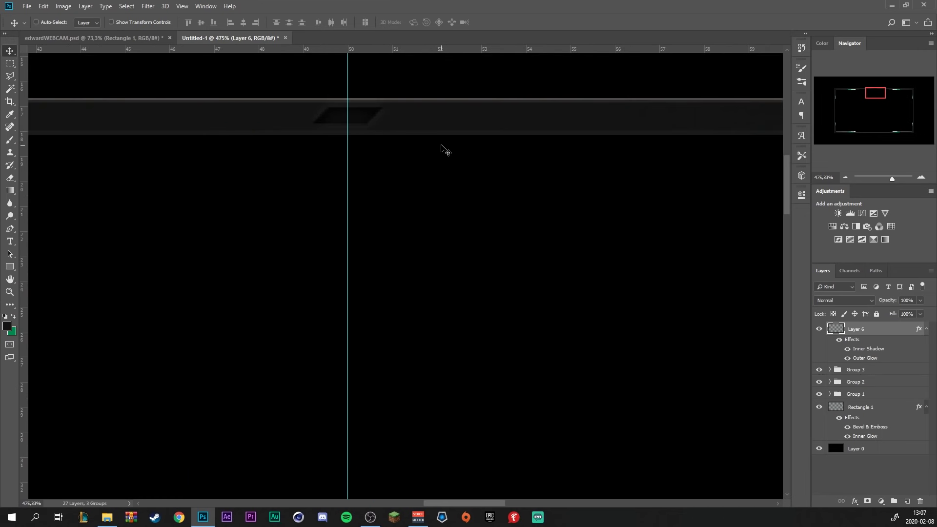
{"action": "key", "text": "ctrl"}
{"action": "key", "text": "ctrl+j"}
{"action": "key", "text": "ctrl+j"}
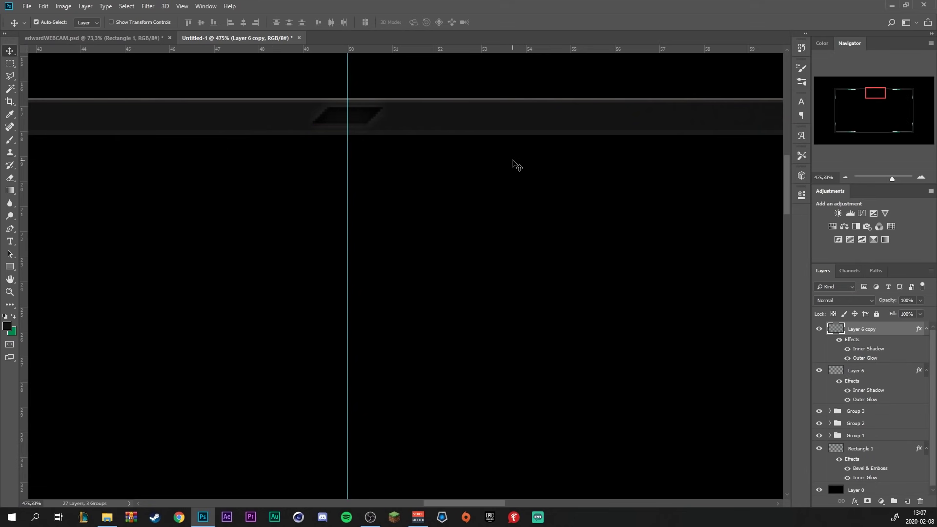
{"action": "left_click_drag", "start_coordinate": [400, 132], "coordinate": [476, 135]}
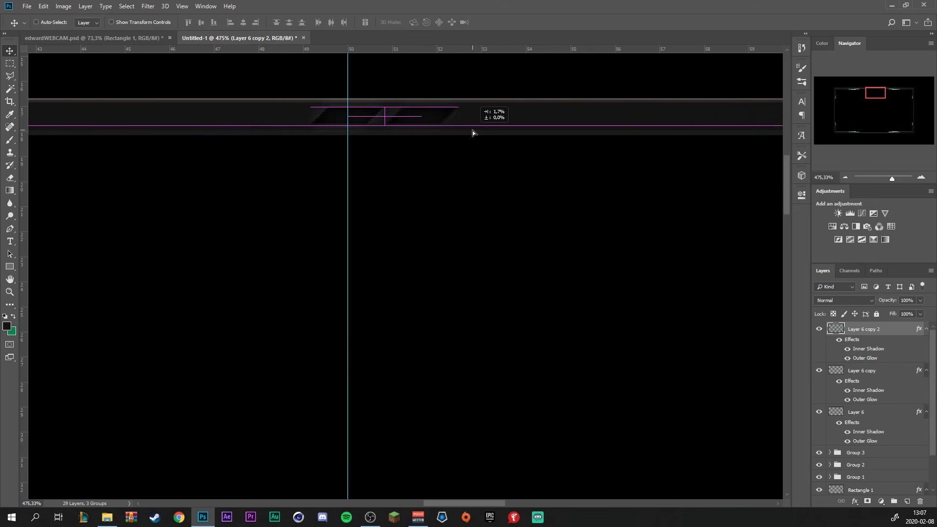
{"action": "left_click", "coordinate": [851, 380]}
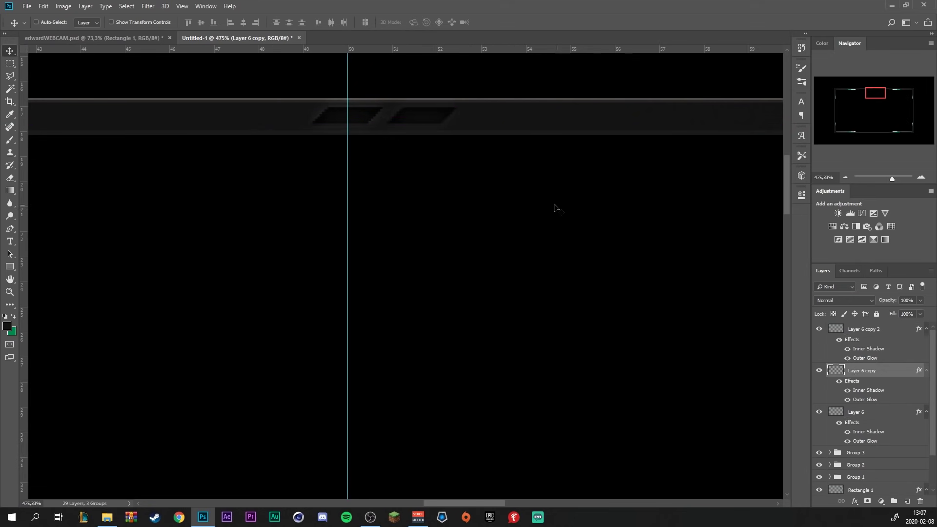
{"action": "left_click_drag", "start_coordinate": [555, 207], "coordinate": [460, 204]}
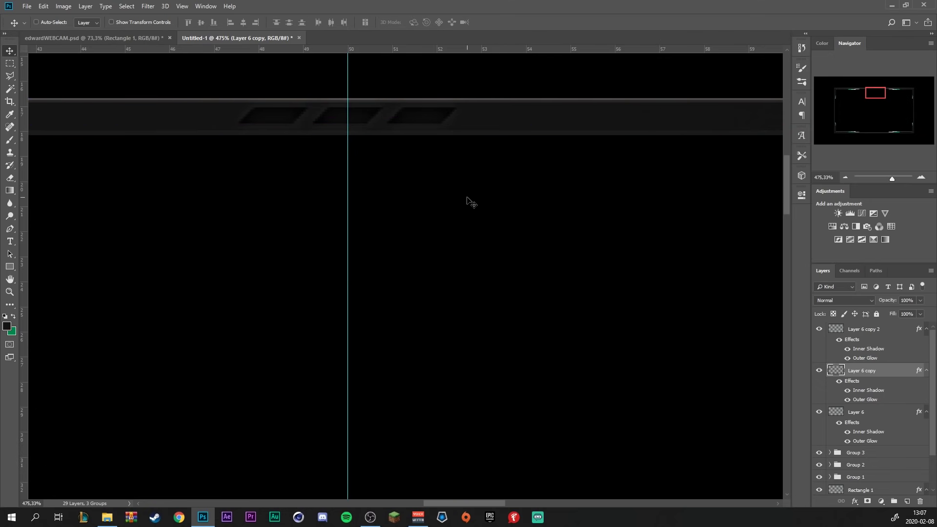
Duplicate the rightmost tab and fill its shape with green.
{"action": "left_click", "coordinate": [875, 337]}
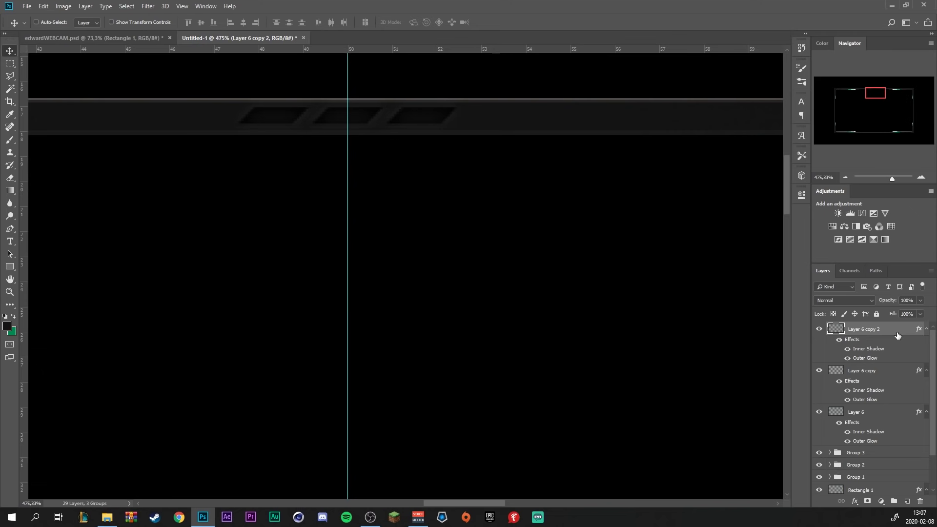
{"action": "key", "text": "ctrl+j"}
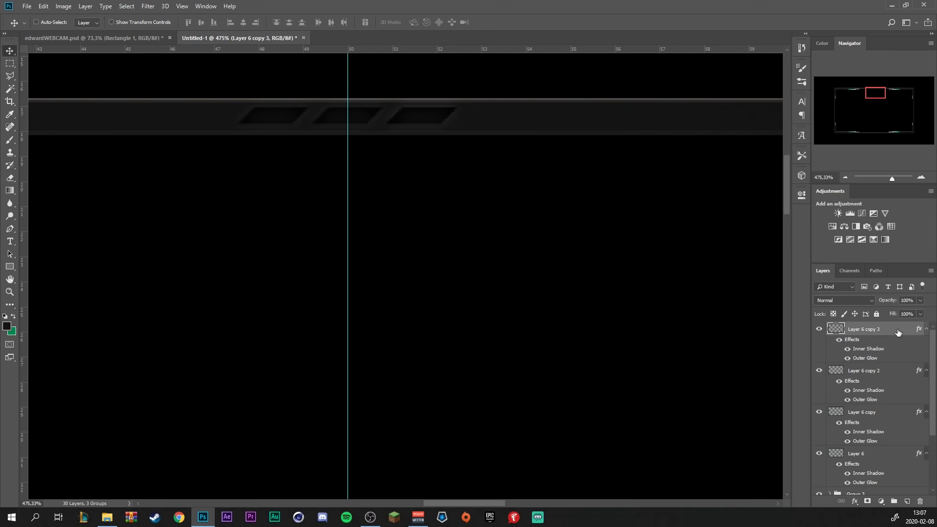
{"action": "left_click", "coordinate": [842, 334], "text": "ctrl"}
{"action": "key", "text": "ctrl+BackSpace"}
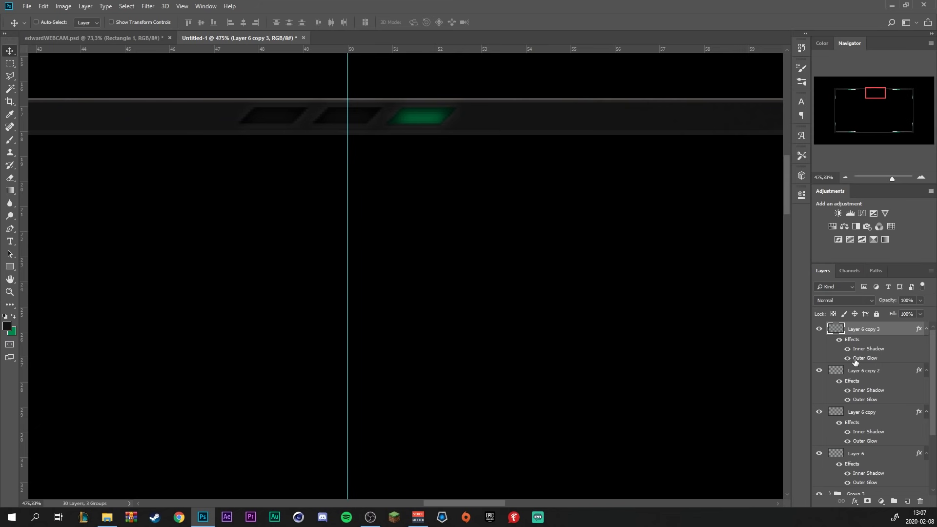
Remove the green tab's Inner Shadow, give it a larger green Outer Glow, and copy it onward.
{"action": "double_click", "coordinate": [900, 331]}
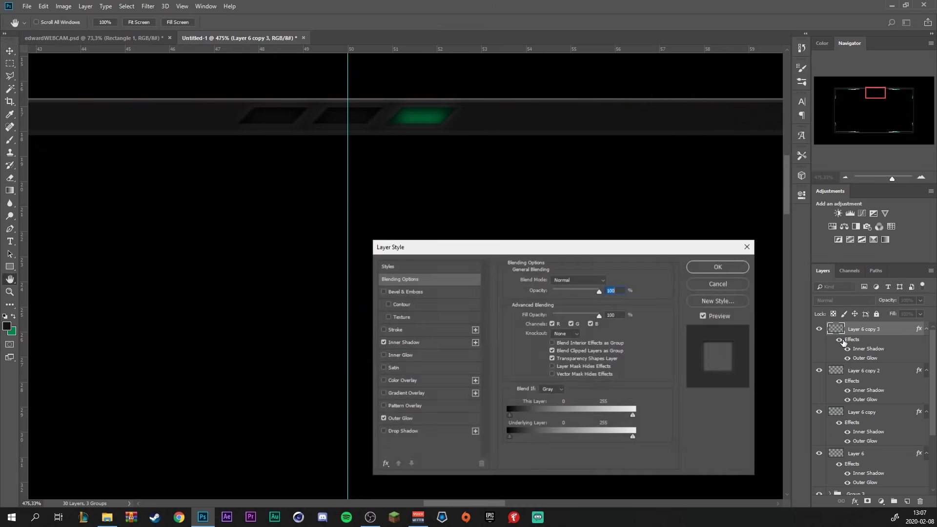
{"action": "left_click", "coordinate": [383, 342]}
{"action": "left_click", "coordinate": [390, 420]}
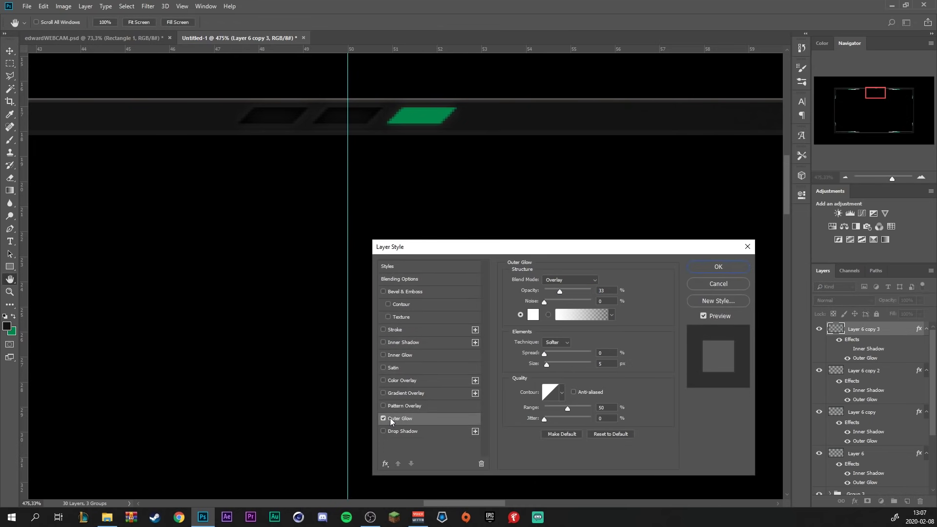
{"action": "left_click", "coordinate": [534, 316]}
{"action": "left_click", "coordinate": [435, 114]}
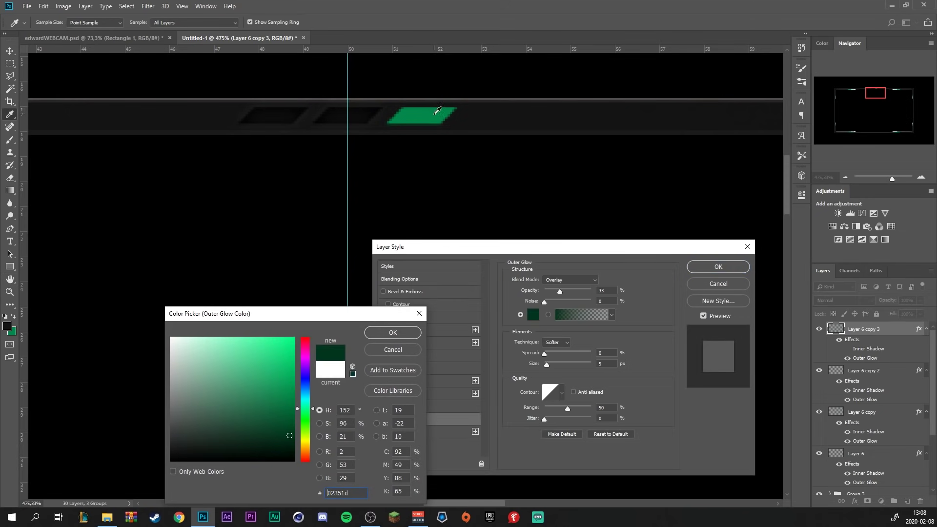
{"action": "left_click", "coordinate": [424, 115]}
{"action": "key", "text": "Return"}
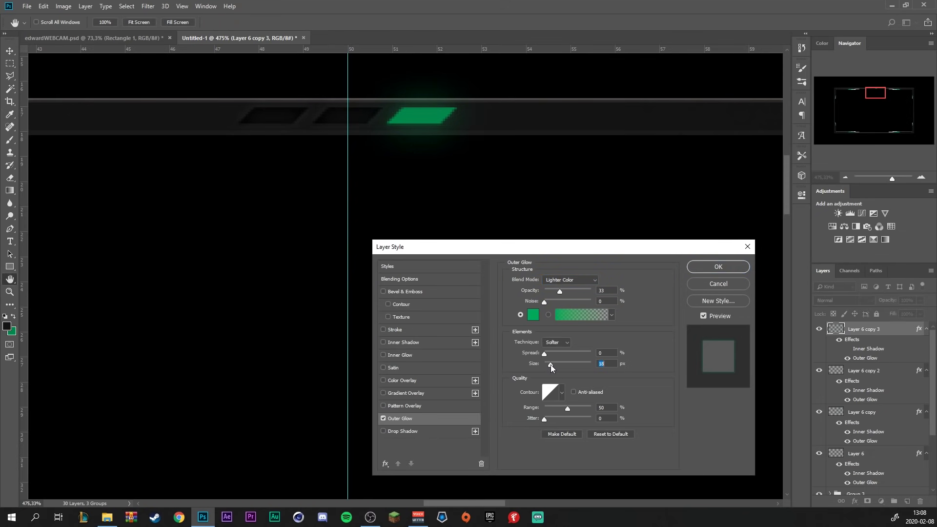
{"action": "left_click_drag", "start_coordinate": [546, 367], "coordinate": [548, 364]}
{"action": "key", "text": "Return"}
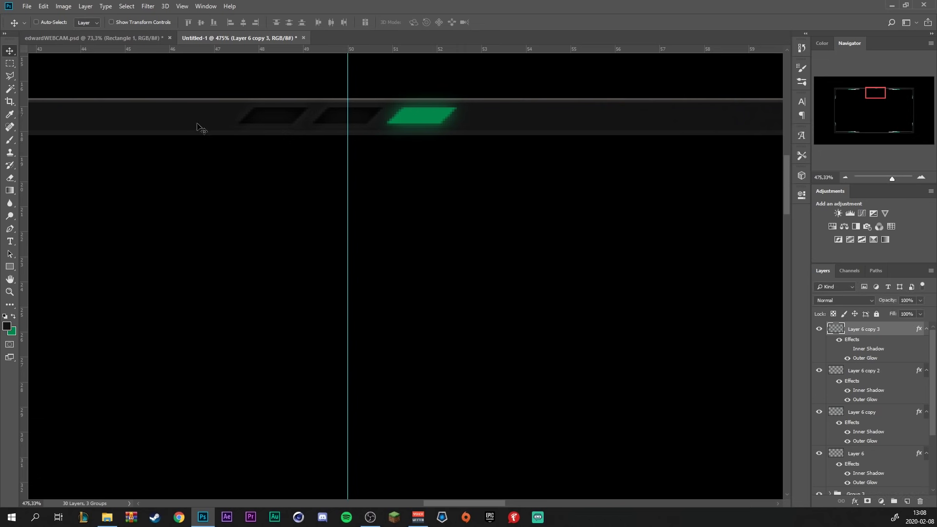
{"action": "left_click_drag", "start_coordinate": [506, 159], "coordinate": [412, 163]}
Group the three green top-centre tab layers into Group 4.
{"action": "scroll", "coordinate": [458, 117], "scroll_direction": "down", "scroll_amount": 10}
{"action": "scroll", "coordinate": [569, 201], "scroll_direction": "up", "scroll_amount": 4}
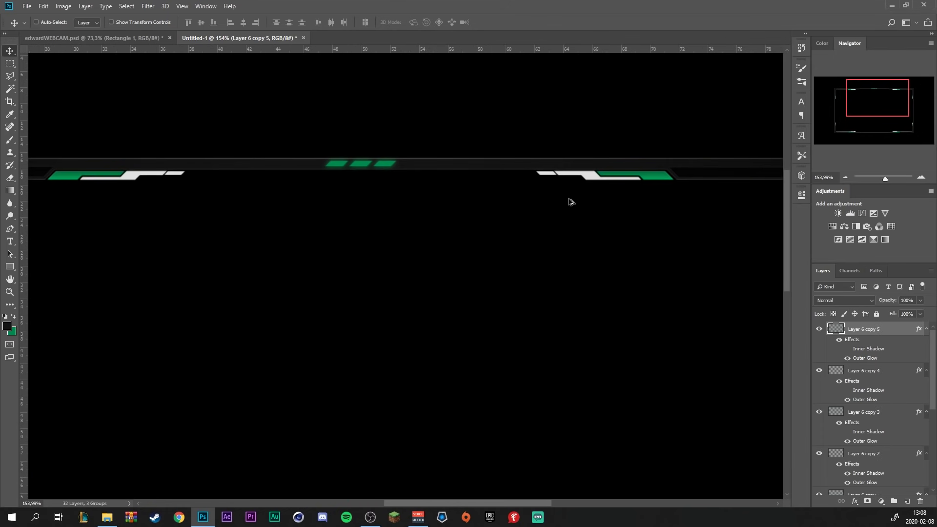
{"action": "scroll", "coordinate": [887, 357], "scroll_direction": "down", "scroll_amount": 4}
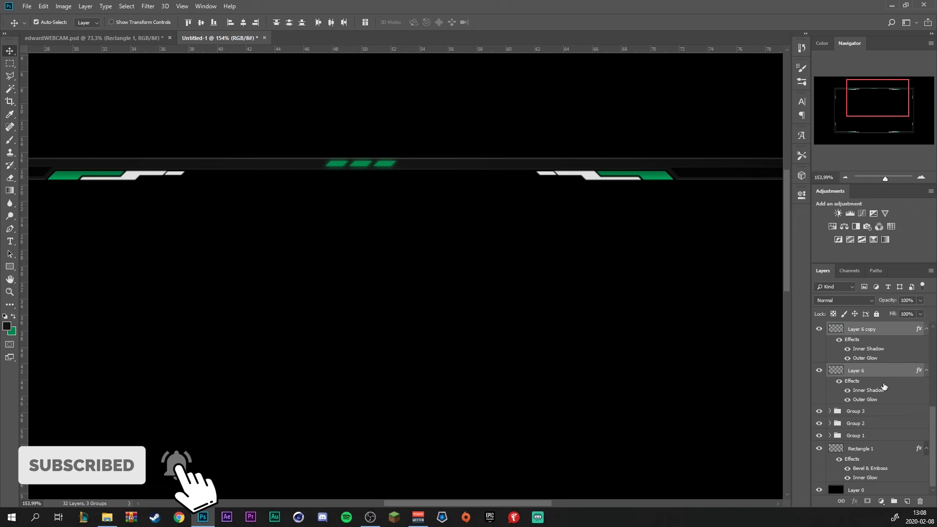
{"action": "key", "text": "ctrl+g"}
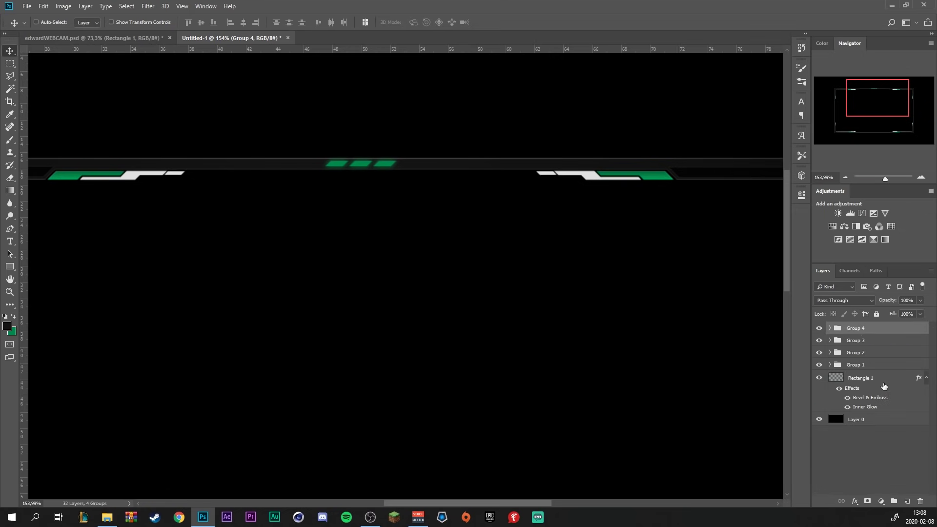
{"action": "scroll", "coordinate": [511, 297], "scroll_direction": "down", "scroll_amount": 2}
{"action": "scroll", "coordinate": [523, 289], "scroll_direction": "down", "scroll_amount": 2}
{"action": "scroll", "coordinate": [560, 444], "scroll_direction": "up", "scroll_amount": 1}
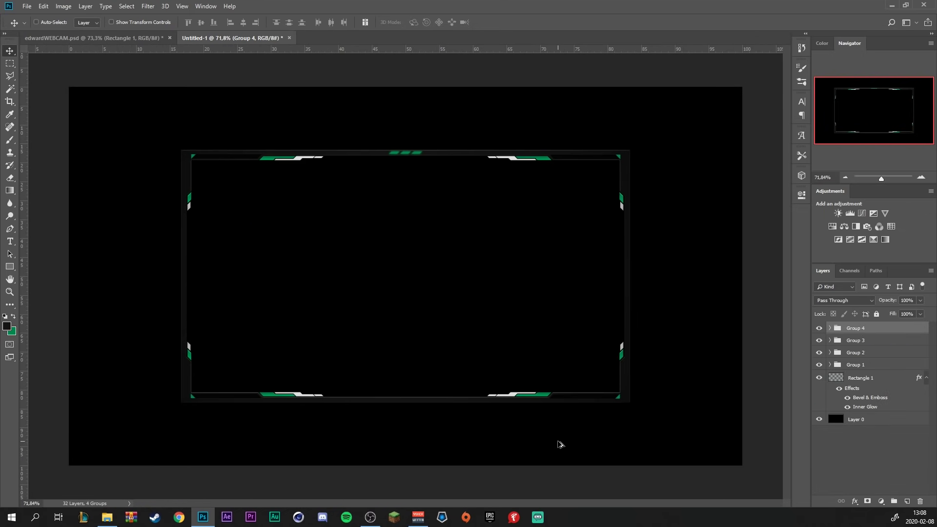
{"action": "scroll", "coordinate": [560, 444], "scroll_direction": "up", "scroll_amount": 1}
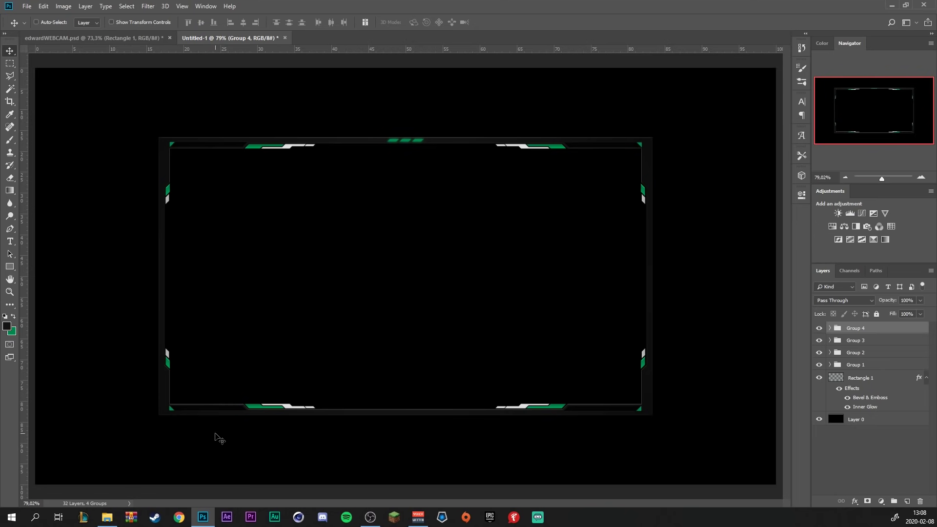
Check beneath the frame rectangle and add a new empty layer above Layer 0.
{"action": "left_click", "coordinate": [868, 425]}
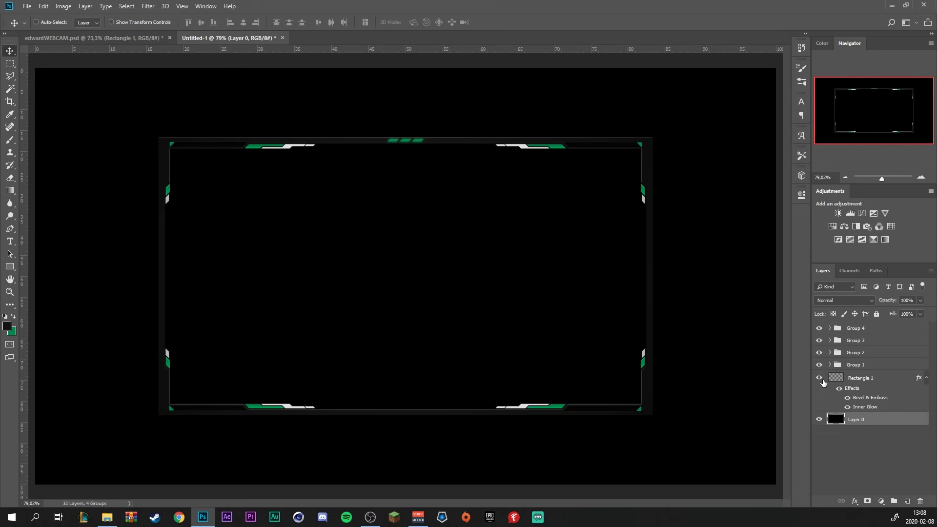
{"action": "left_click", "coordinate": [819, 378]}
{"action": "left_click", "coordinate": [820, 378]}
{"action": "left_click", "coordinate": [907, 502]}
Select a rectangular strip below the frame's bottom edge and choose a radial gradient.
{"action": "left_click", "coordinate": [12, 66]}
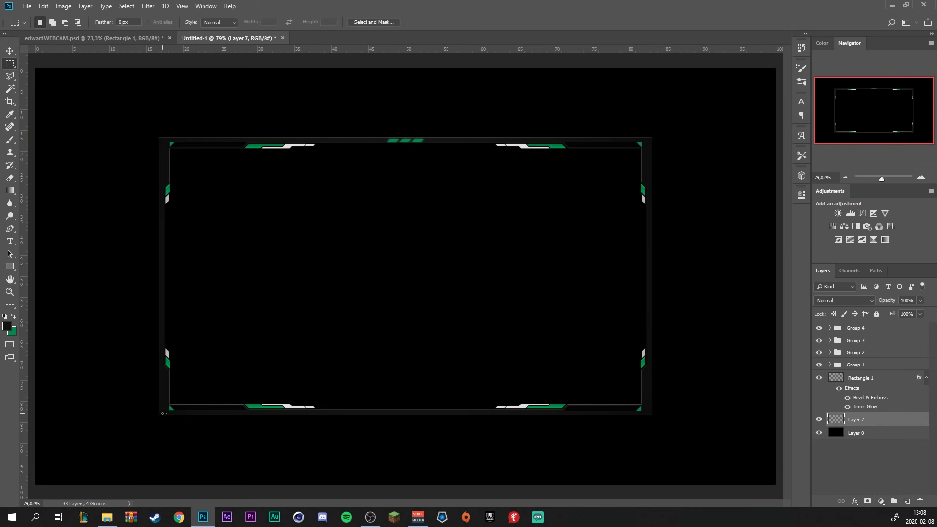
{"action": "mouse_move", "coordinate": [160, 413]}
{"action": "left_mouse_down"}
{"action": "mouse_move", "coordinate": [649, 469]}
{"action": "mouse_move", "coordinate": [651, 460]}
{"action": "left_mouse_up"}
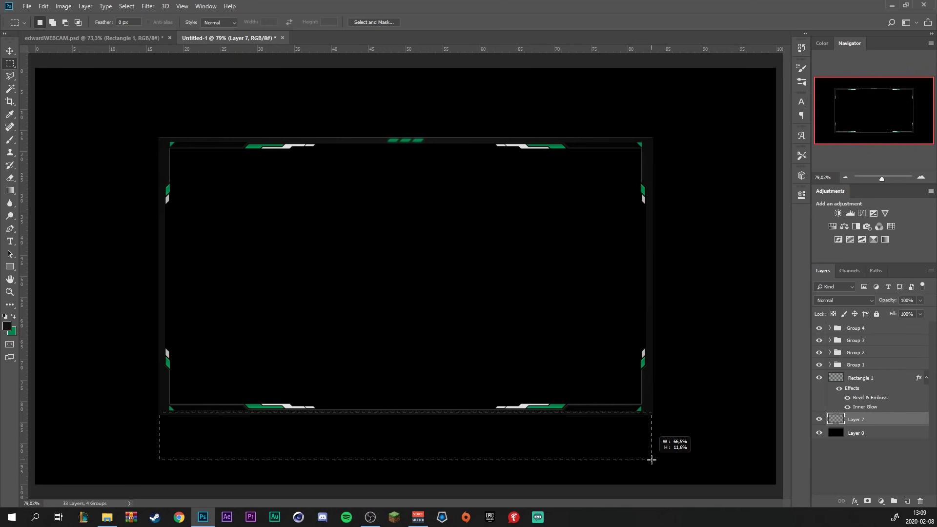
{"action": "left_click_drag", "start_coordinate": [652, 459], "coordinate": [652, 460]}
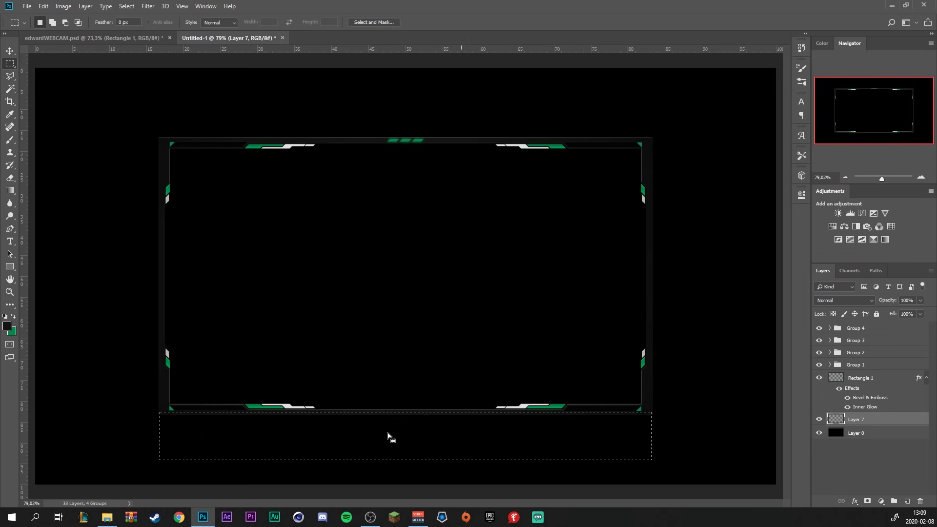
{"action": "left_click", "coordinate": [10, 190]}
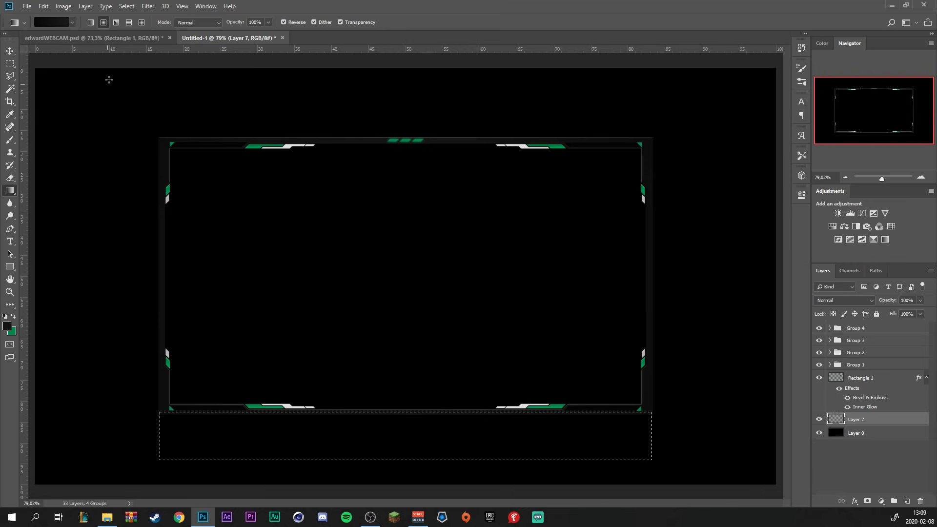
{"action": "left_click", "coordinate": [106, 24]}
Fill the lower strip selection with a dark radial gradient and deselect.
{"action": "left_click_drag", "start_coordinate": [394, 434], "coordinate": [98, 434]}
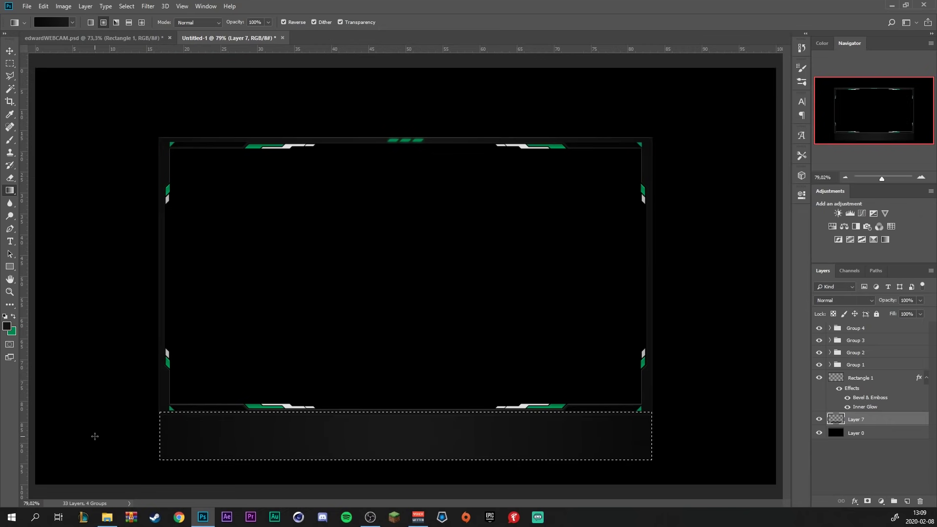
{"action": "key", "text": "ctrl+d"}
{"action": "scroll", "coordinate": [558, 364], "scroll_direction": "up", "scroll_amount": 1}
{"action": "scroll", "coordinate": [129, 465], "scroll_direction": "up", "scroll_amount": 5}
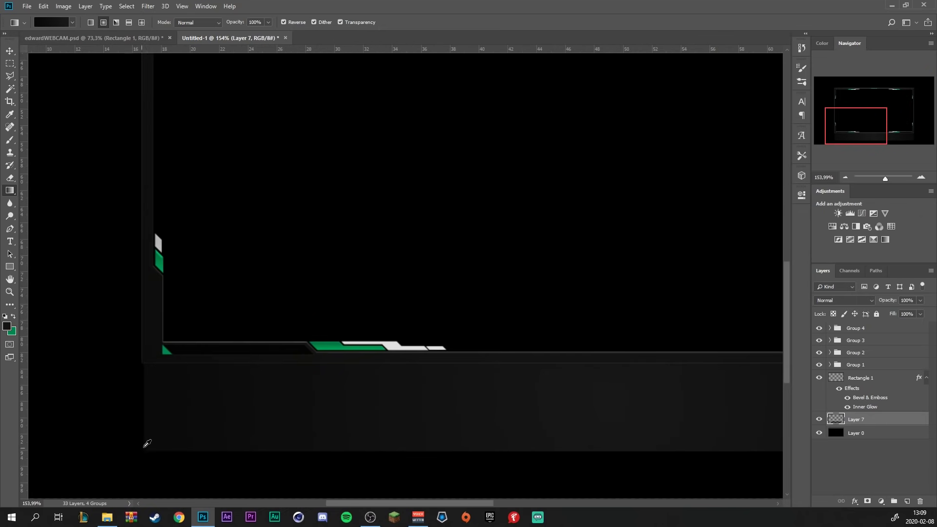
{"action": "scroll", "coordinate": [145, 444], "scroll_direction": "up", "scroll_amount": 3}
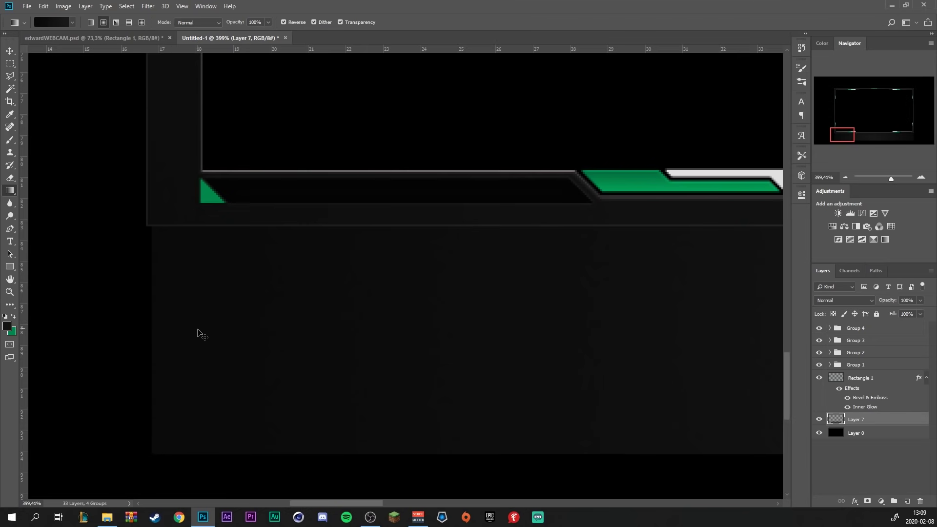
Stretch the gradient strip's left end out to the frame's outer edge.
{"action": "key", "text": "ctrl+t"}
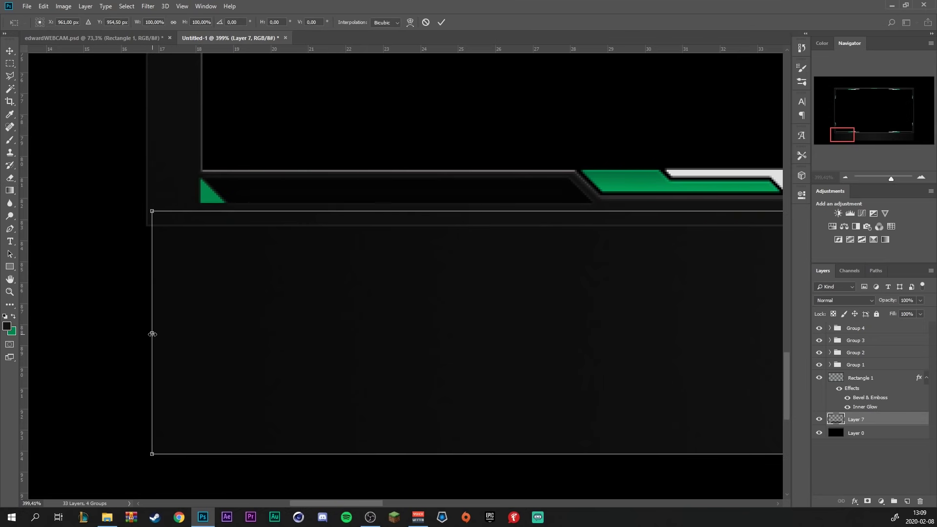
{"action": "left_click_drag", "start_coordinate": [153, 334], "coordinate": [146, 334]}
{"action": "left_click", "coordinate": [441, 22]}
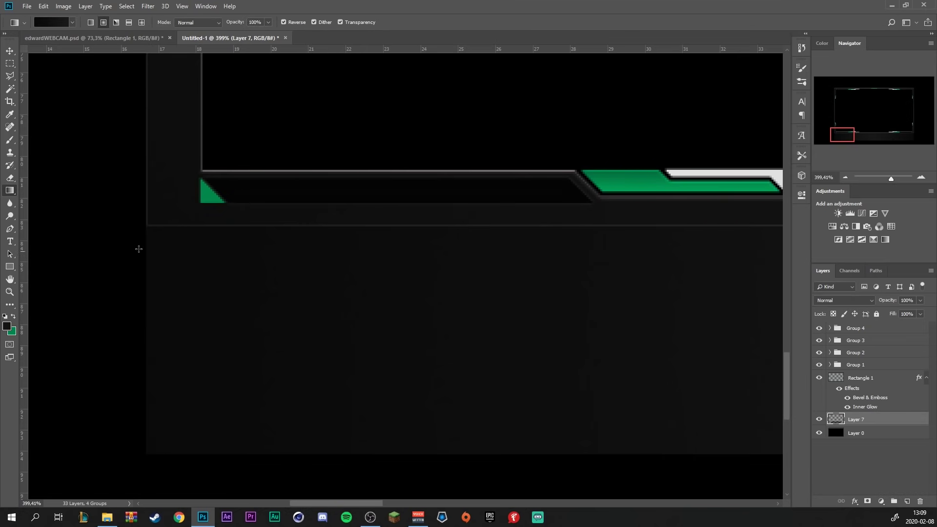
{"action": "scroll", "coordinate": [171, 273], "scroll_direction": "down", "scroll_amount": 3}
{"action": "scroll", "coordinate": [437, 360], "scroll_direction": "down", "scroll_amount": 3}
{"action": "scroll", "coordinate": [585, 376], "scroll_direction": "down", "scroll_amount": 3}
{"action": "scroll", "coordinate": [635, 431], "scroll_direction": "up", "scroll_amount": 1}
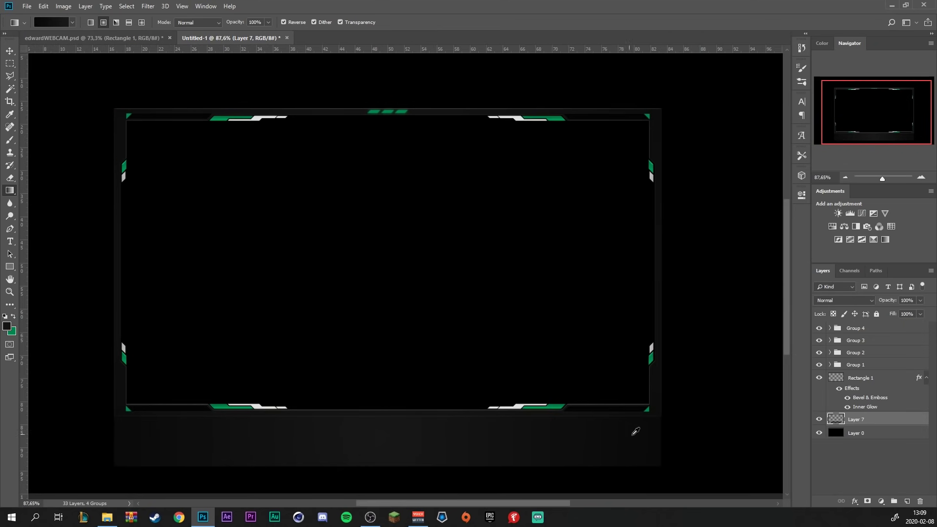
{"action": "scroll", "coordinate": [636, 431], "scroll_direction": "up", "scroll_amount": 3}
{"action": "scroll", "coordinate": [697, 472], "scroll_direction": "up", "scroll_amount": 2}
{"action": "scroll", "coordinate": [659, 463], "scroll_direction": "up", "scroll_amount": 1}
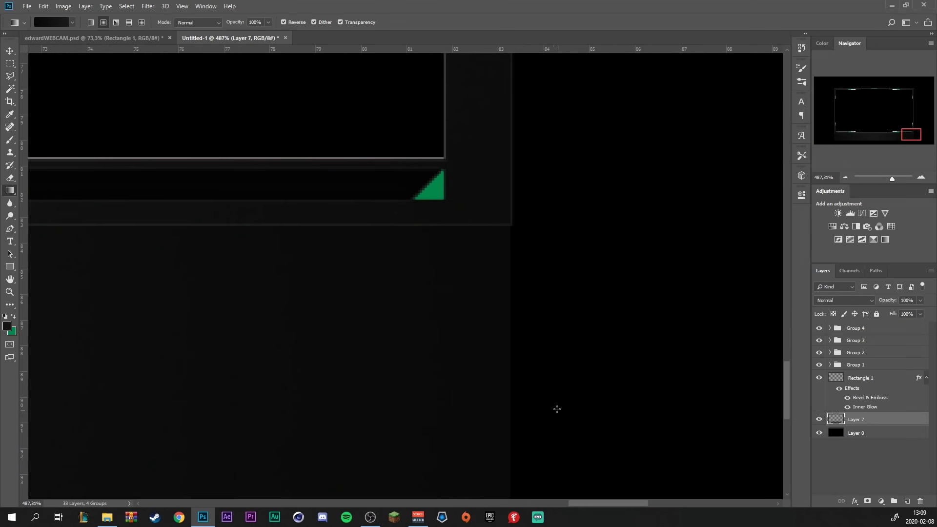
Stretch the strip's right end to the frame's edge and open Layer 7's layer styles.
{"action": "key", "text": "ctrl+t"}
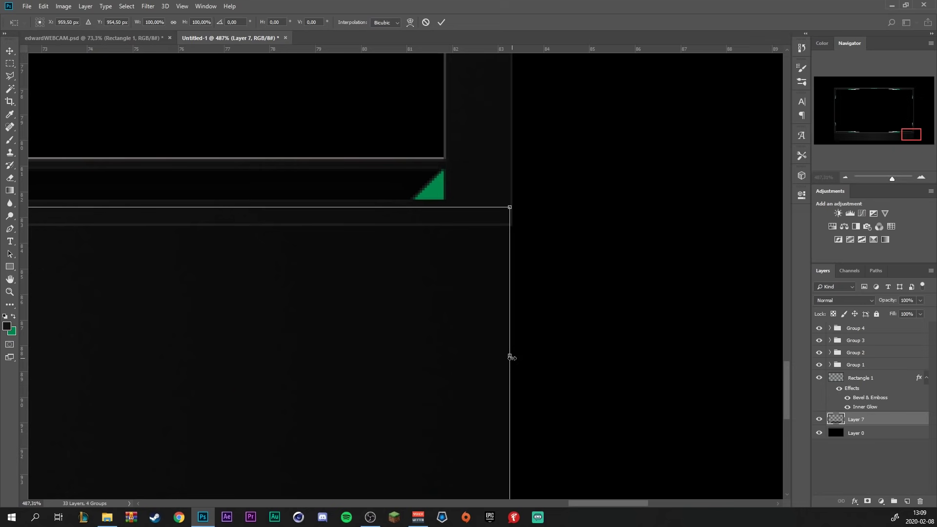
{"action": "left_click", "coordinate": [441, 22]}
{"action": "scroll", "coordinate": [260, 307], "scroll_direction": "down", "scroll_amount": 2}
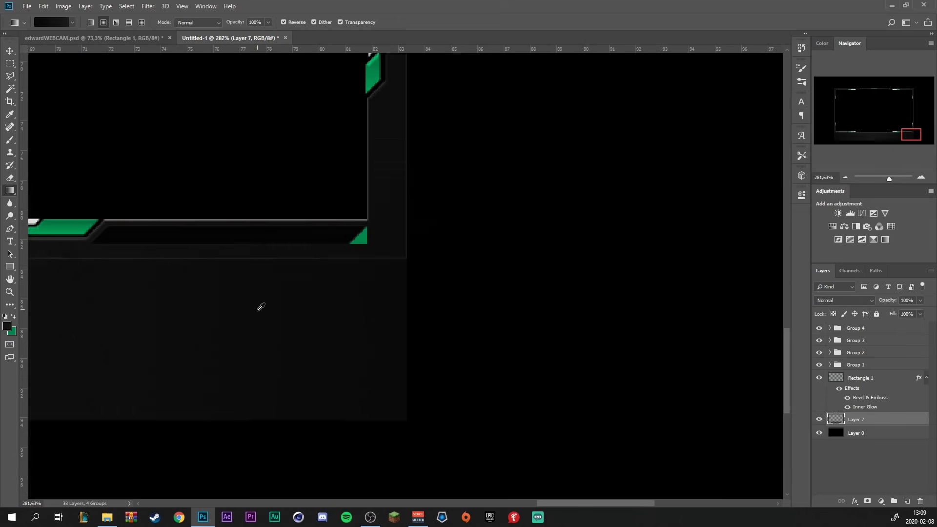
{"action": "scroll", "coordinate": [261, 307], "scroll_direction": "down", "scroll_amount": 1}
{"action": "scroll", "coordinate": [256, 335], "scroll_direction": "down", "scroll_amount": 1}
{"action": "scroll", "coordinate": [195, 352], "scroll_direction": "down", "scroll_amount": 2}
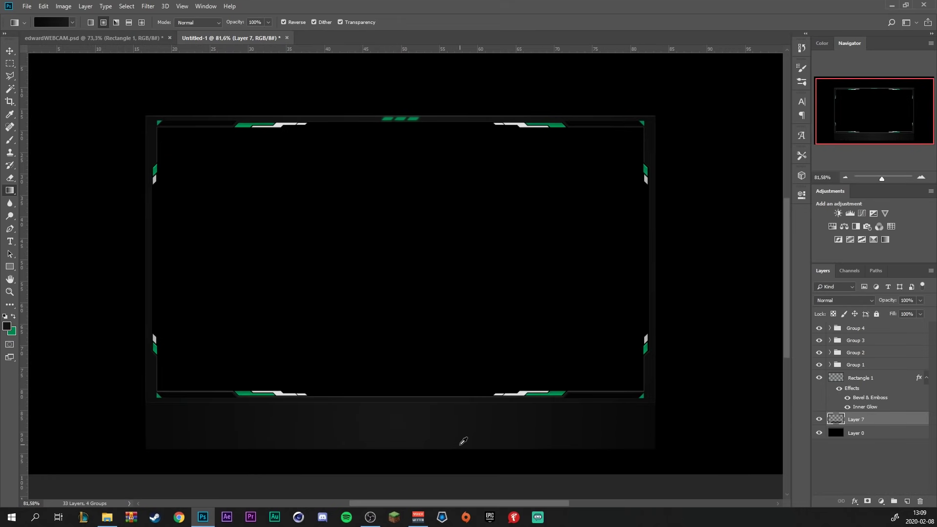
{"action": "double_click", "coordinate": [903, 421]}
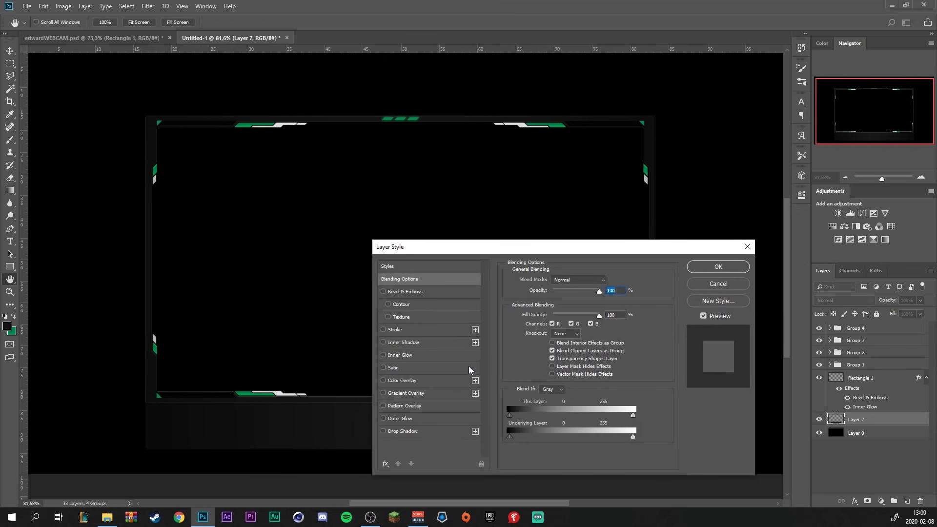
Add an Inner Shadow with increased distance to Layer 7.
{"action": "left_click", "coordinate": [446, 348]}
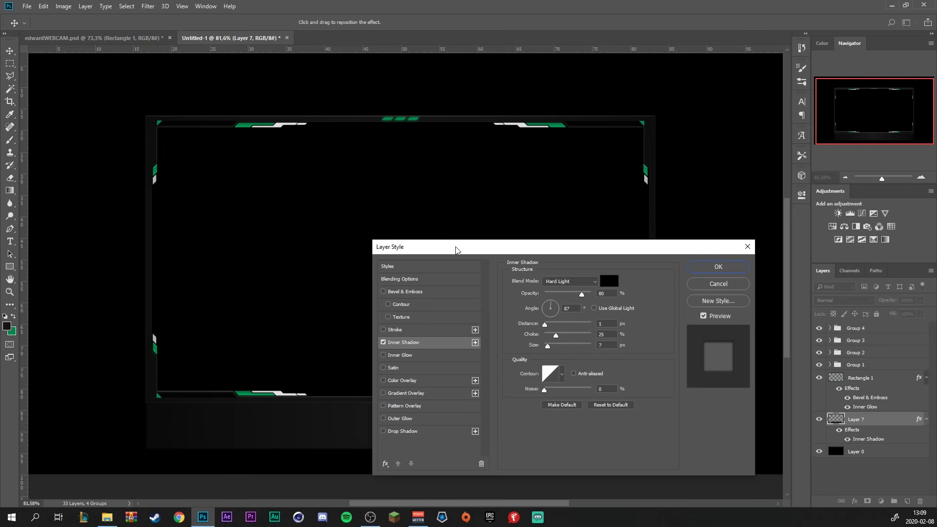
{"action": "left_click_drag", "start_coordinate": [456, 250], "coordinate": [448, 151]}
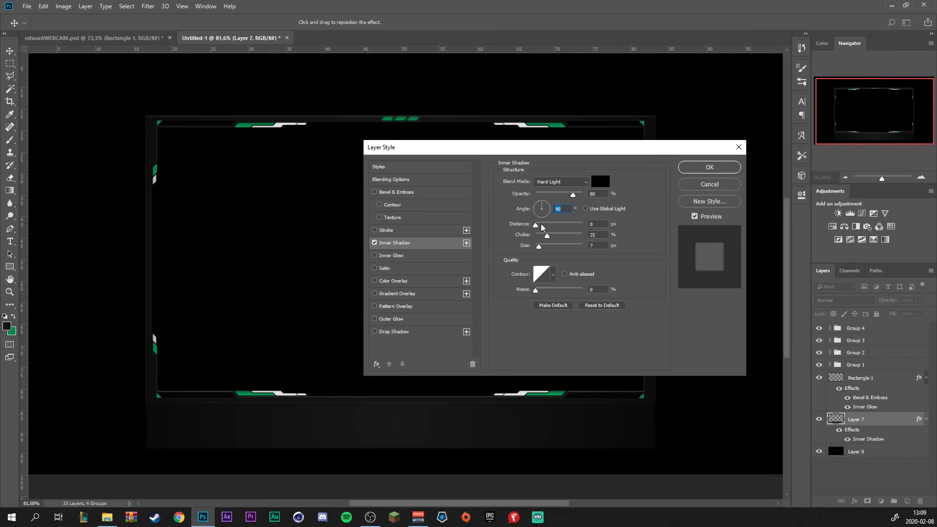
{"action": "left_click_drag", "start_coordinate": [541, 225], "coordinate": [547, 226]}
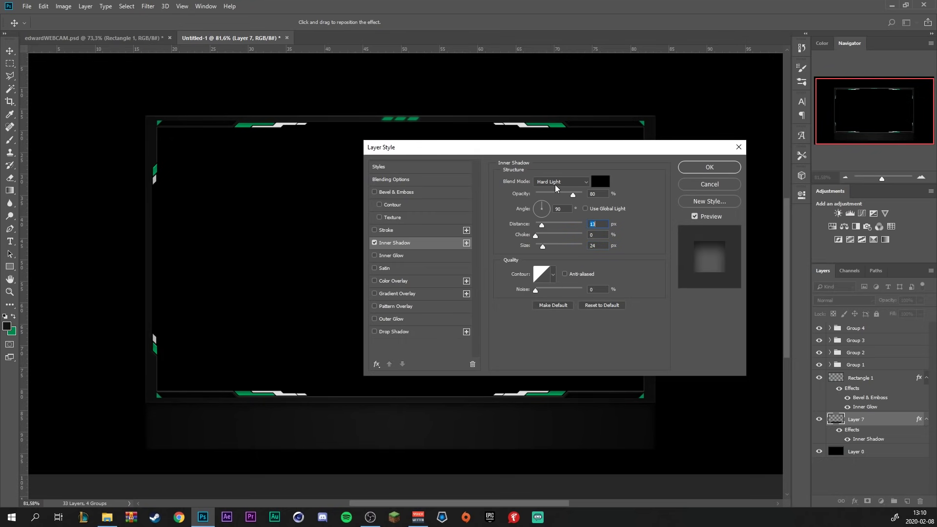
{"action": "key", "text": "Return"}
{"action": "key", "text": "g"}
{"action": "scroll", "coordinate": [243, 429], "scroll_direction": "up", "scroll_amount": 2}
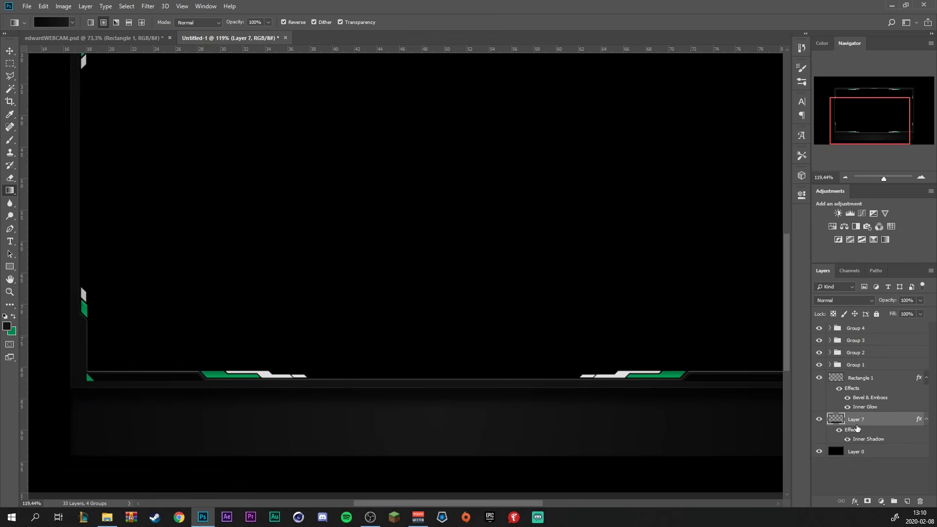
Add a Bevel & Emboss at -85° and 3 px, plus a 5% Soft Light Inner Glow.
{"action": "double_click", "coordinate": [879, 421]}
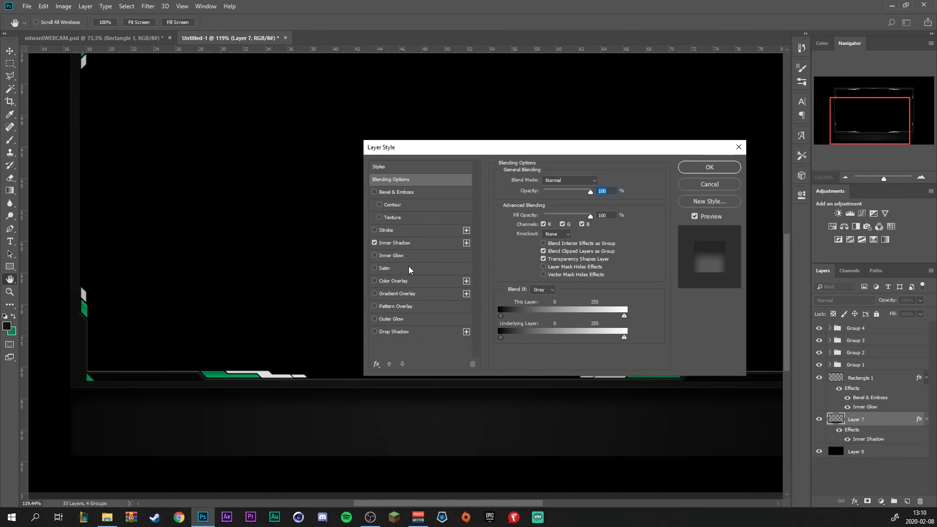
{"action": "left_click", "coordinate": [407, 194]}
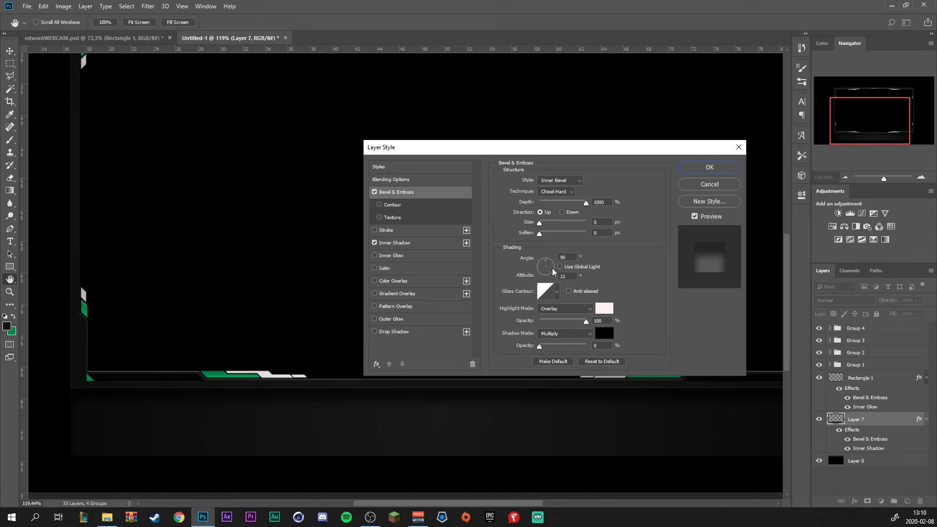
{"action": "left_click_drag", "start_coordinate": [548, 279], "coordinate": [547, 282]}
{"action": "left_click", "coordinate": [542, 223]}
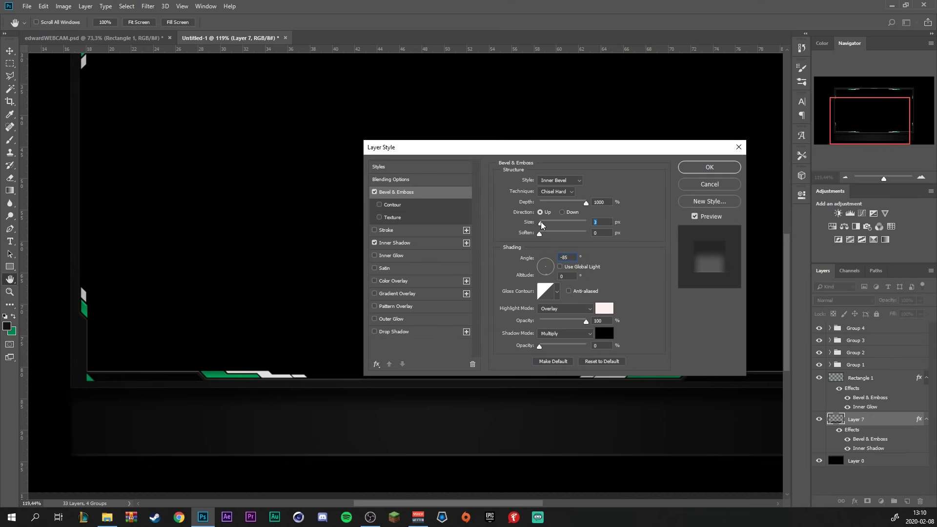
{"action": "left_click", "coordinate": [401, 256]}
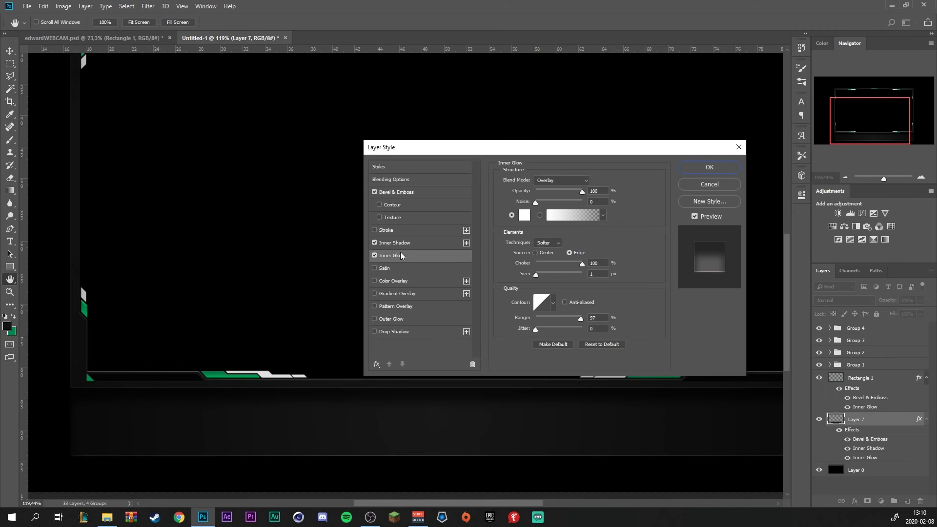
{"action": "left_click", "coordinate": [549, 181]}
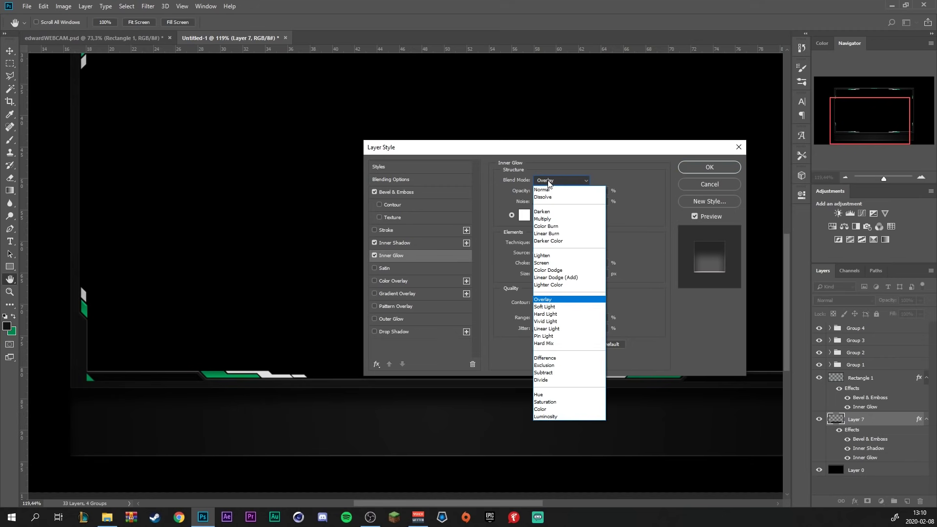
{"action": "left_click", "coordinate": [556, 306]}
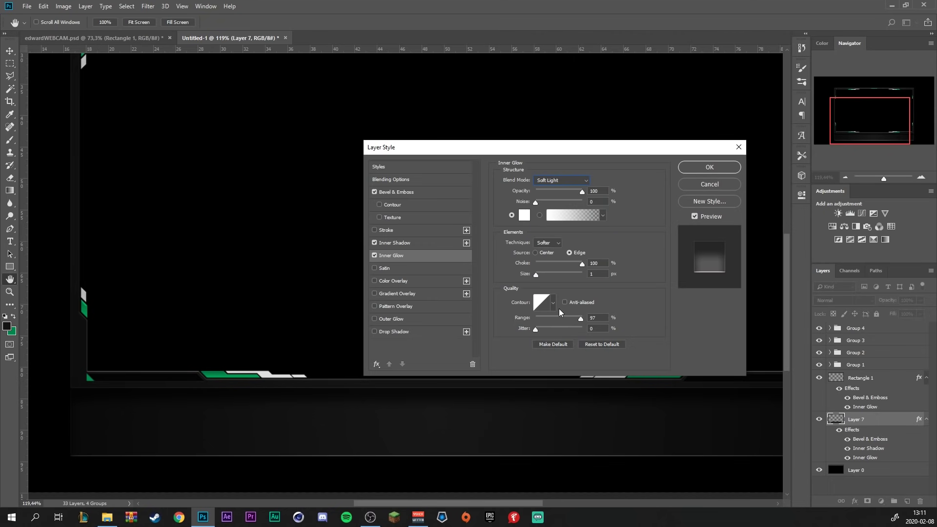
{"action": "left_click_drag", "start_coordinate": [560, 195], "coordinate": [532, 200]}
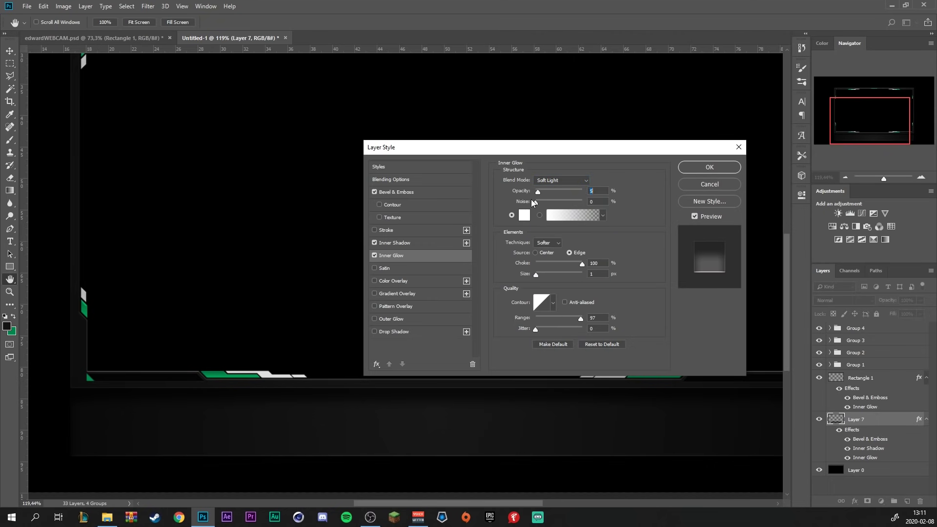
Apply the layer effects, then cut a diagonal triangle off the strip's left end.
{"action": "key", "text": "Return"}
{"action": "key", "text": "g"}
{"action": "scroll", "coordinate": [227, 433], "scroll_direction": "left", "scroll_amount": 3}
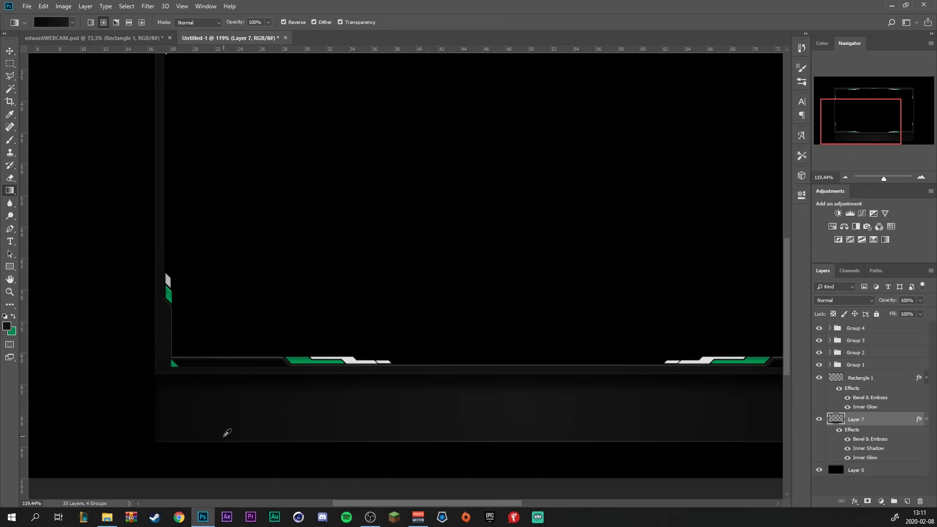
{"action": "left_click", "coordinate": [14, 78]}
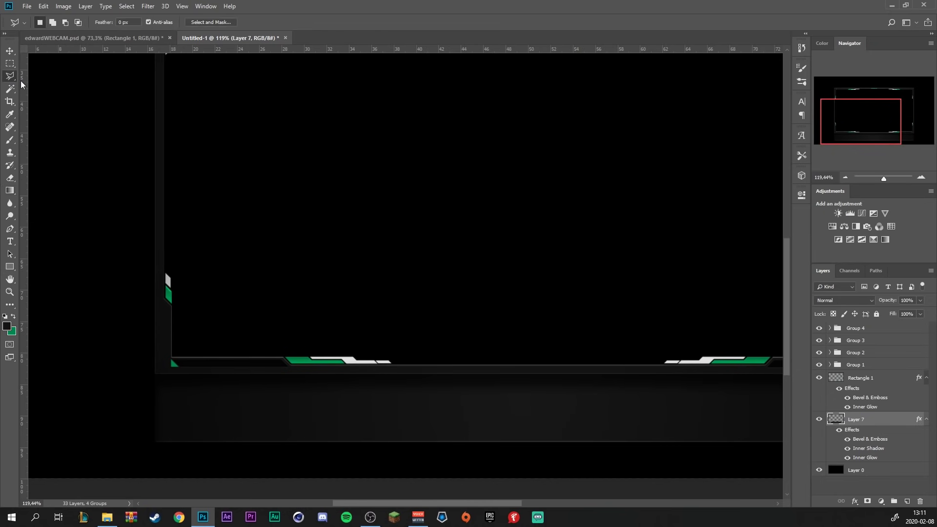
{"action": "scroll", "coordinate": [152, 413], "scroll_direction": "up", "scroll_amount": 5}
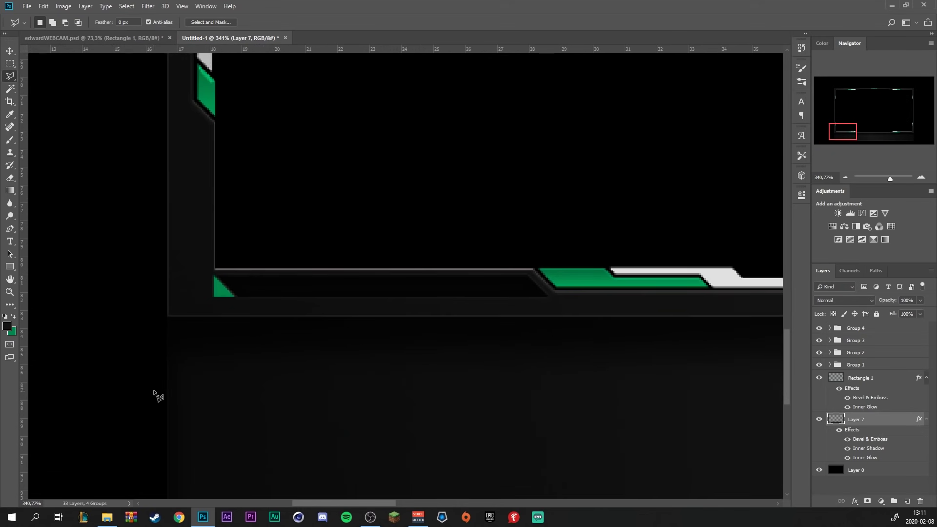
{"action": "left_click", "coordinate": [168, 316]}
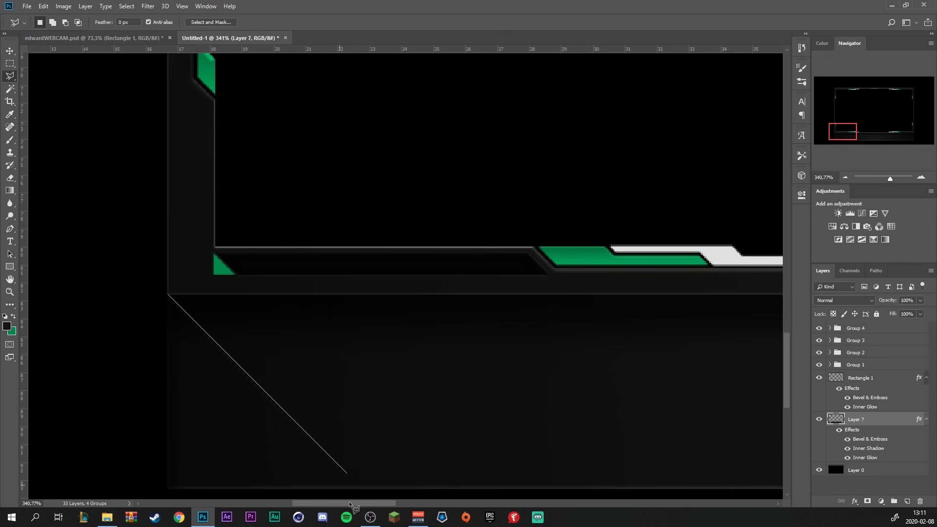
{"action": "scroll", "coordinate": [337, 488], "scroll_direction": "down", "scroll_amount": 5}
{"action": "left_click", "coordinate": [399, 307]}
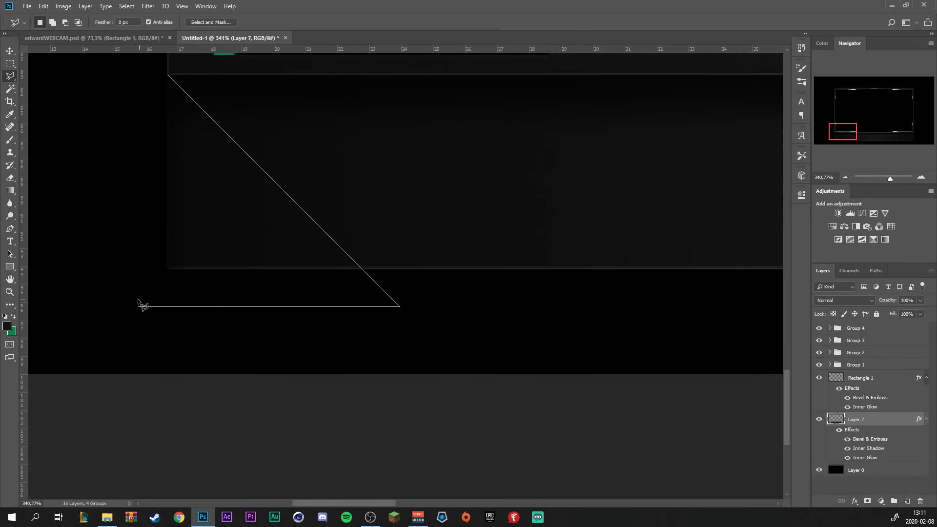
{"action": "left_click", "coordinate": [139, 306]}
{"action": "double_click", "coordinate": [166, 77], "text": "shift"}
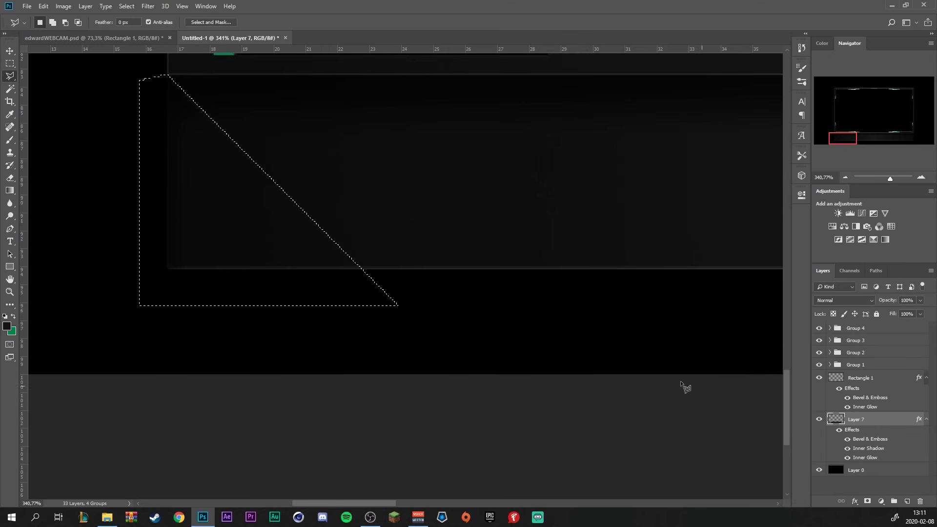
{"action": "key", "text": "Delete"}
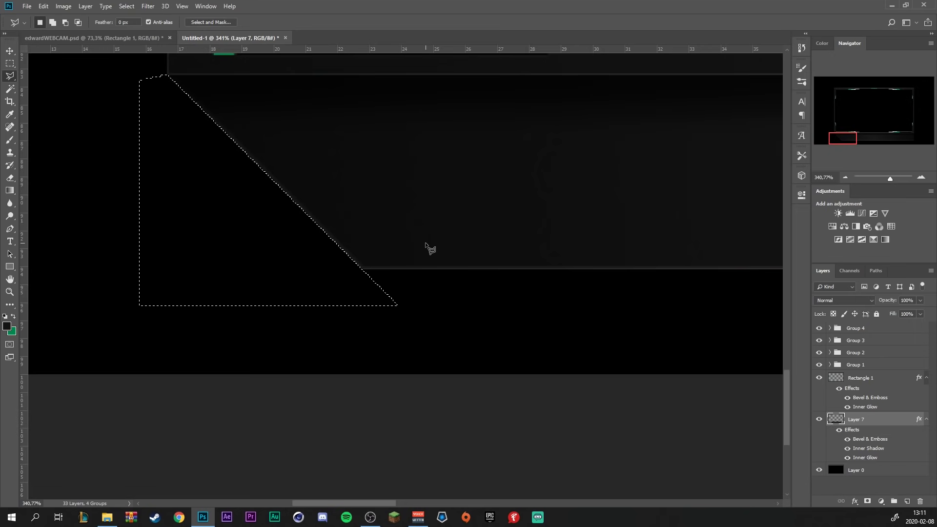
{"action": "key", "text": "ctrl+d"}
Start a selection at the frame's bottom-right corner and make Layer 0 the active layer.
{"action": "scroll", "coordinate": [484, 341], "scroll_direction": "down", "scroll_amount": 5}
{"action": "scroll", "coordinate": [524, 355], "scroll_direction": "down", "scroll_amount": 2}
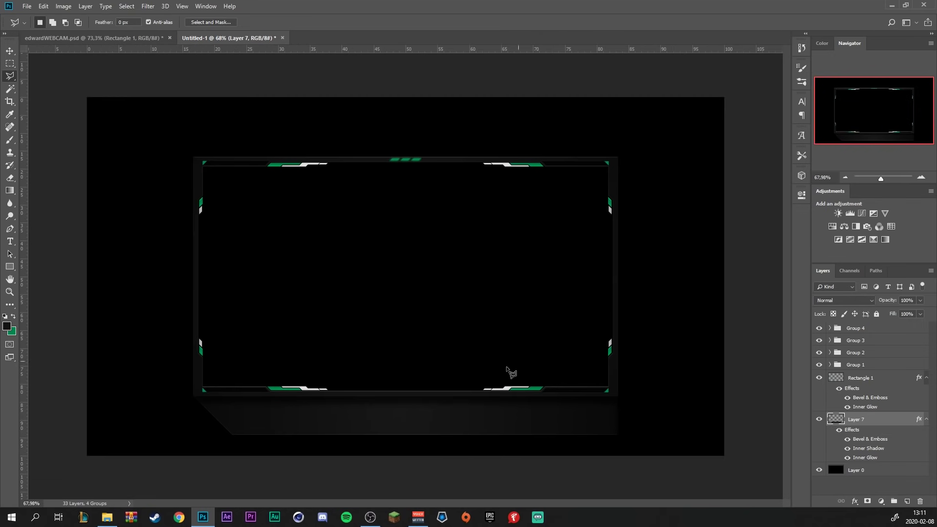
{"action": "scroll", "coordinate": [700, 488], "scroll_direction": "up", "scroll_amount": 4}
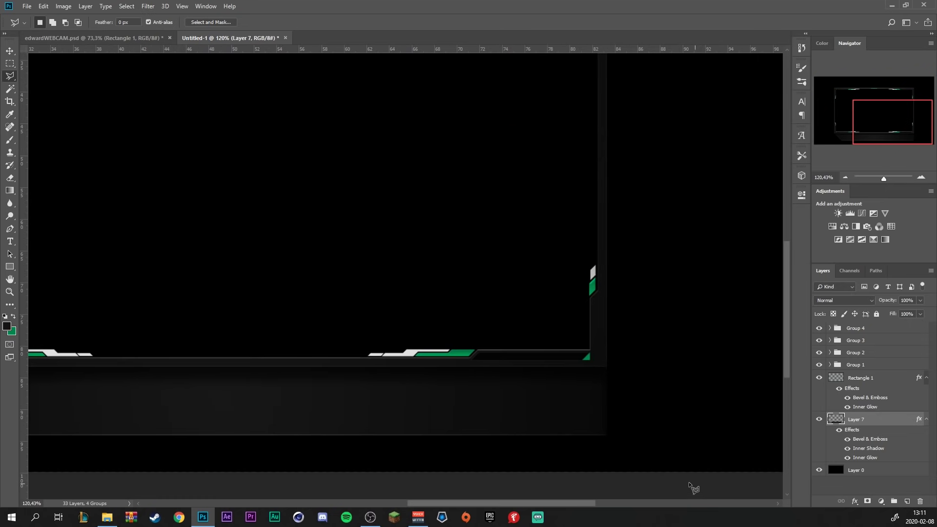
{"action": "scroll", "coordinate": [639, 443], "scroll_direction": "up", "scroll_amount": 2}
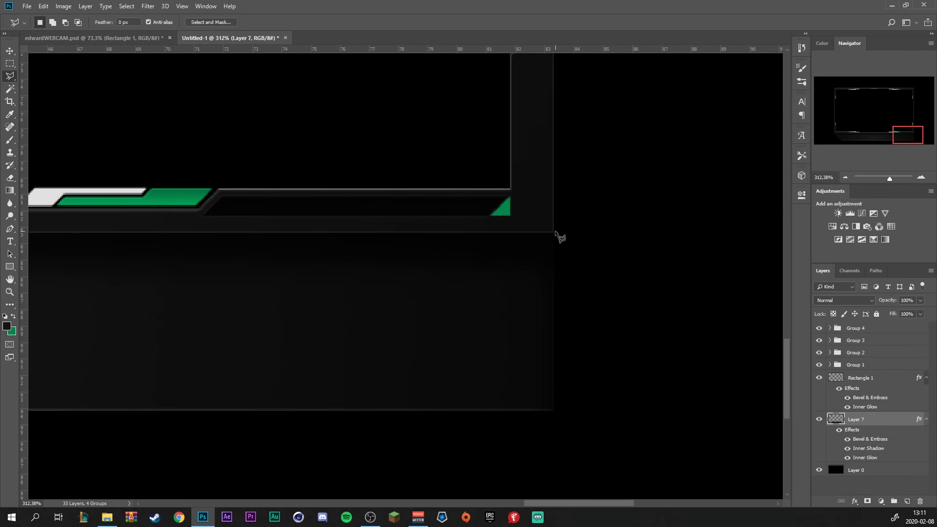
{"action": "left_click", "coordinate": [555, 231]}
{"action": "scroll", "coordinate": [336, 453], "scroll_direction": "down", "scroll_amount": 5}
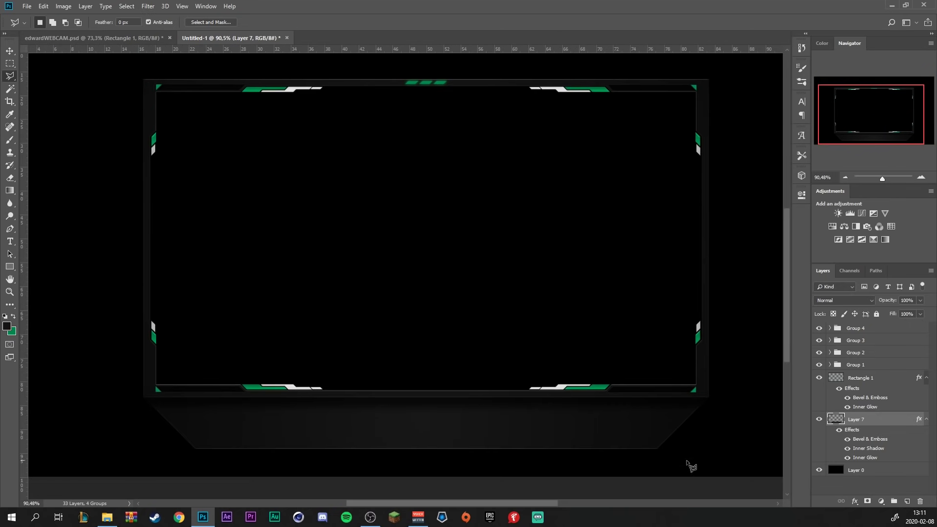
{"action": "scroll", "coordinate": [691, 466], "scroll_direction": "down", "scroll_amount": 2}
{"action": "key", "text": "alt+bracketleft"}
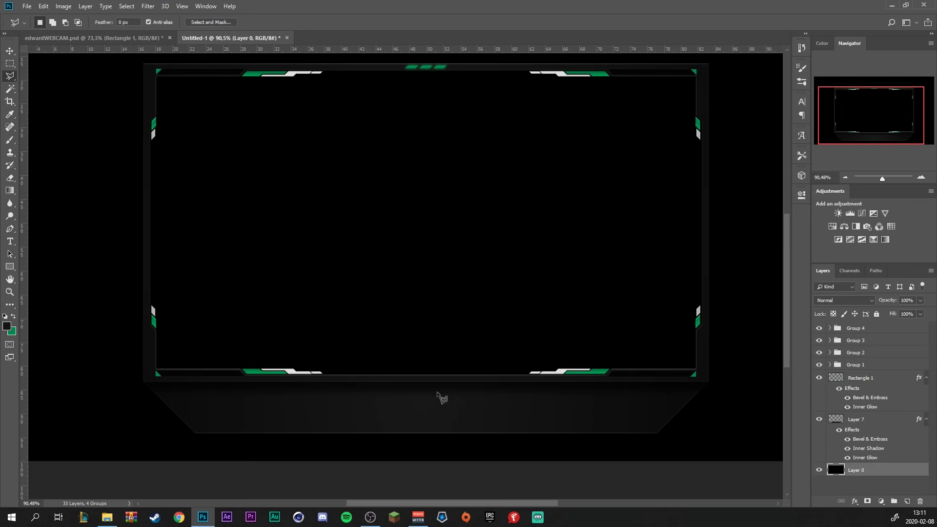
On a new layer, draw a slanted tab under the strip's left corner and fill it green.
{"action": "left_click", "coordinate": [921, 502]}
{"action": "scroll", "coordinate": [215, 478], "scroll_direction": "up", "scroll_amount": 2}
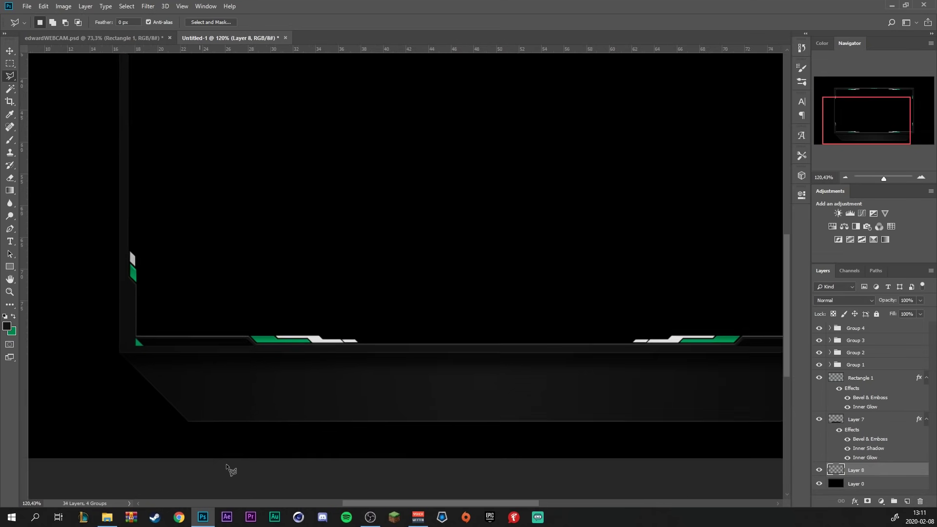
{"action": "scroll", "coordinate": [196, 439], "scroll_direction": "up", "scroll_amount": 2}
{"action": "scroll", "coordinate": [194, 434], "scroll_direction": "up", "scroll_amount": 2}
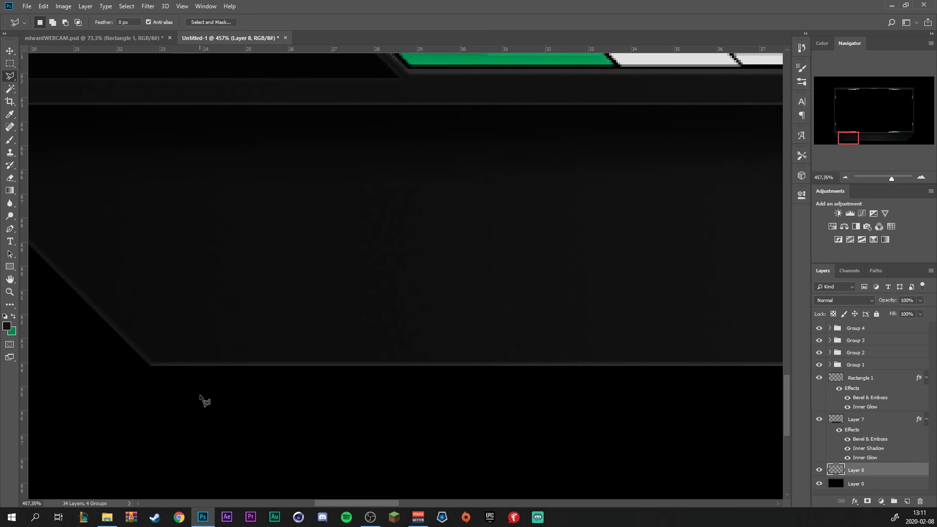
{"action": "left_click", "coordinate": [150, 364]}
{"action": "left_click", "coordinate": [177, 391]}
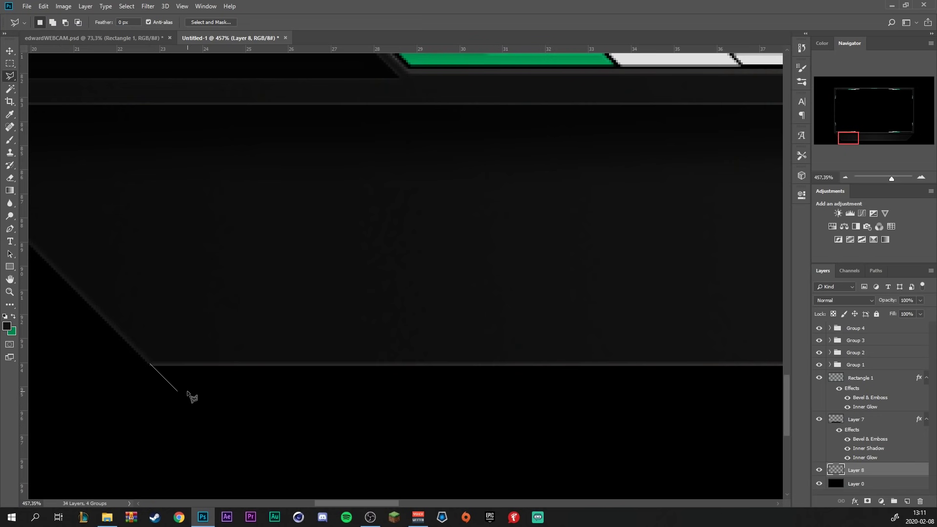
{"action": "left_click", "coordinate": [259, 389]}
{"action": "left_click", "coordinate": [281, 360]}
{"action": "left_click", "coordinate": [151, 364]}
{"action": "key", "text": "ctrl+BackSpace"}
{"action": "scroll", "coordinate": [308, 341], "scroll_direction": "down", "scroll_amount": 1}
{"action": "scroll", "coordinate": [335, 375], "scroll_direction": "down", "scroll_amount": 1}
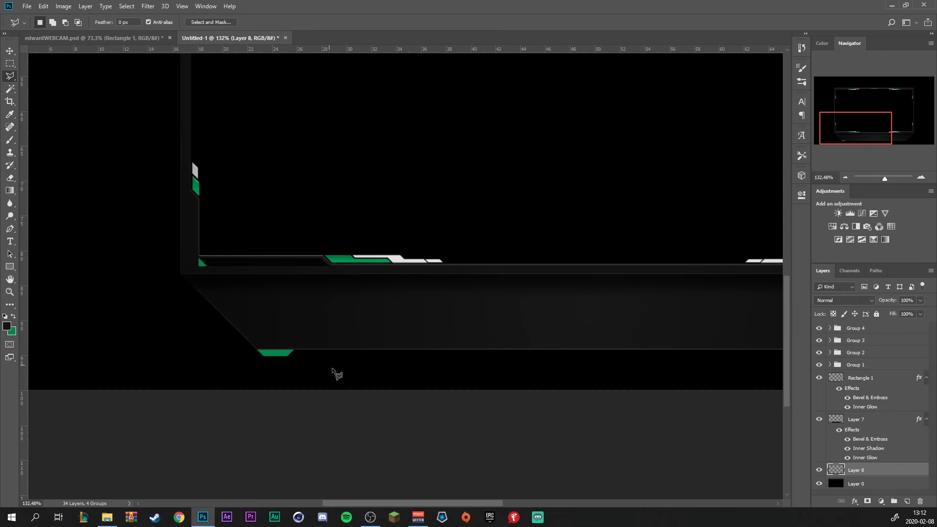
{"action": "scroll", "coordinate": [329, 412], "scroll_direction": "down", "scroll_amount": 1}
{"action": "scroll", "coordinate": [311, 474], "scroll_direction": "down", "scroll_amount": 1}
{"action": "scroll", "coordinate": [308, 469], "scroll_direction": "up", "scroll_amount": 1}
{"action": "key", "text": "v"}
{"action": "scroll", "coordinate": [221, 464], "scroll_direction": "up", "scroll_amount": 2}
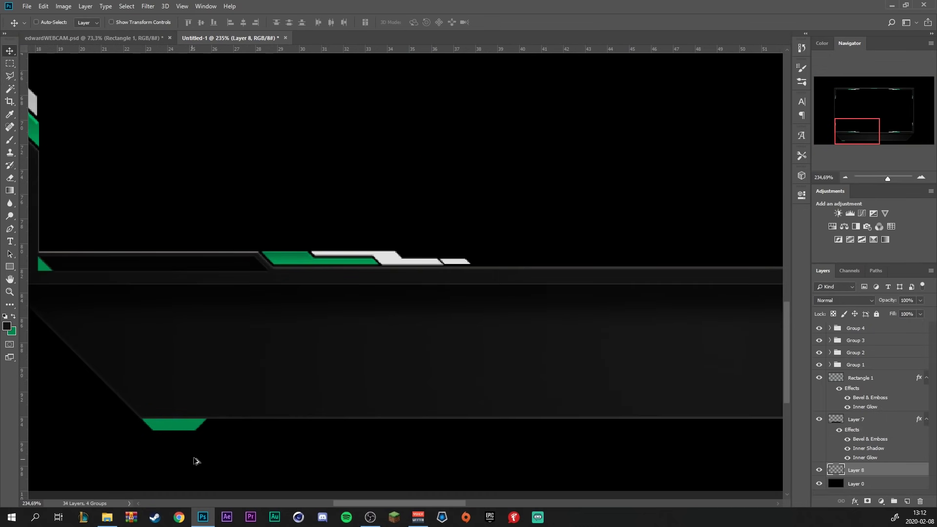
On another new layer, draw a thin strip beside the green tab and fill it light grey c5c5c5.
{"action": "left_click", "coordinate": [908, 502]}
{"action": "scroll", "coordinate": [295, 461], "scroll_direction": "up", "scroll_amount": 1}
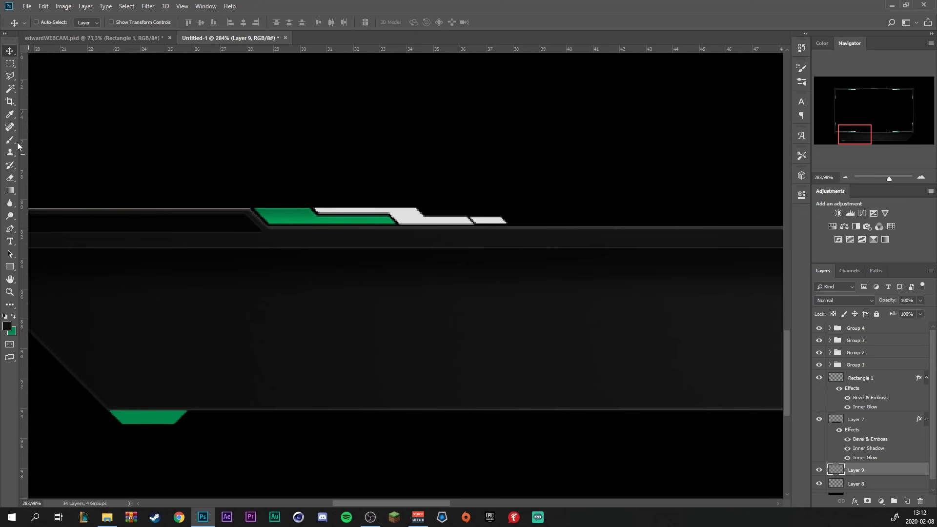
{"action": "key", "text": "l"}
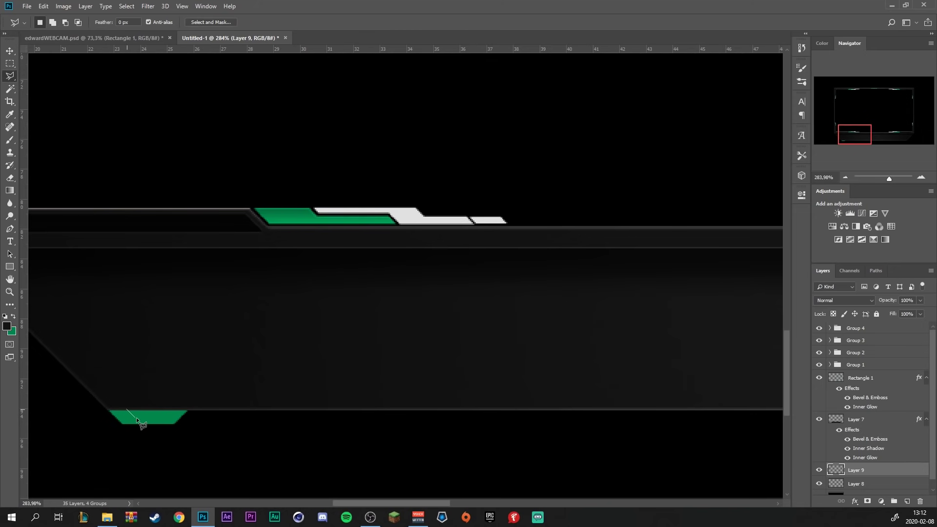
{"action": "left_click", "coordinate": [135, 418]}
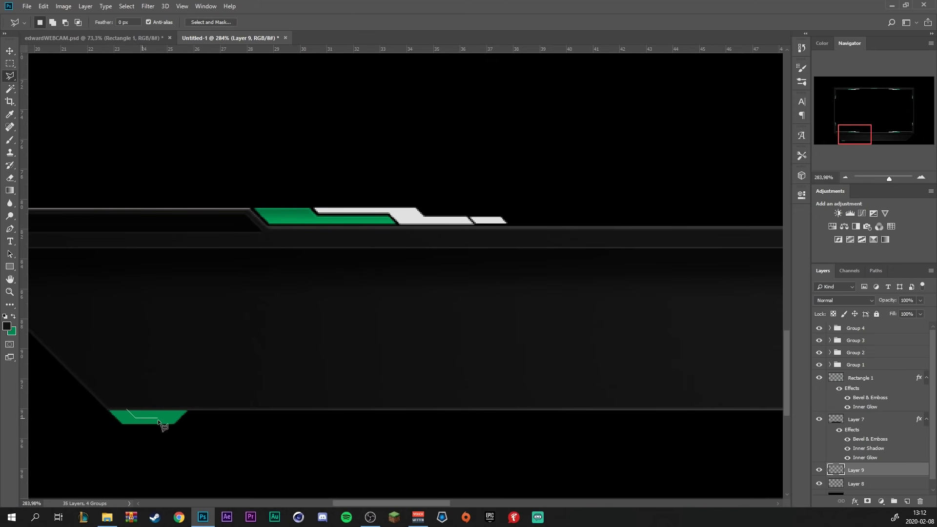
{"action": "left_click", "coordinate": [227, 418]}
{"action": "left_click", "coordinate": [239, 405]}
{"action": "left_click", "coordinate": [128, 409]}
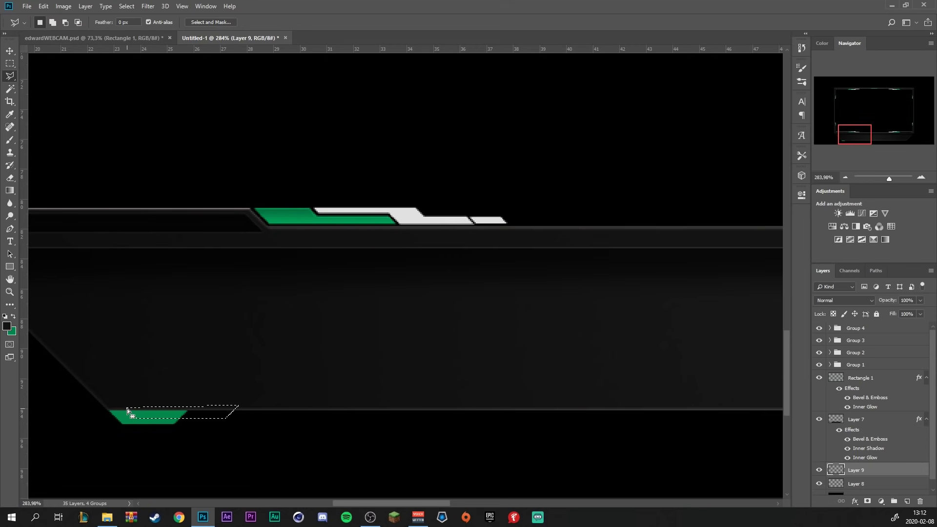
{"action": "left_click", "coordinate": [14, 331]}
{"action": "type", "text": "ccbdbd"}
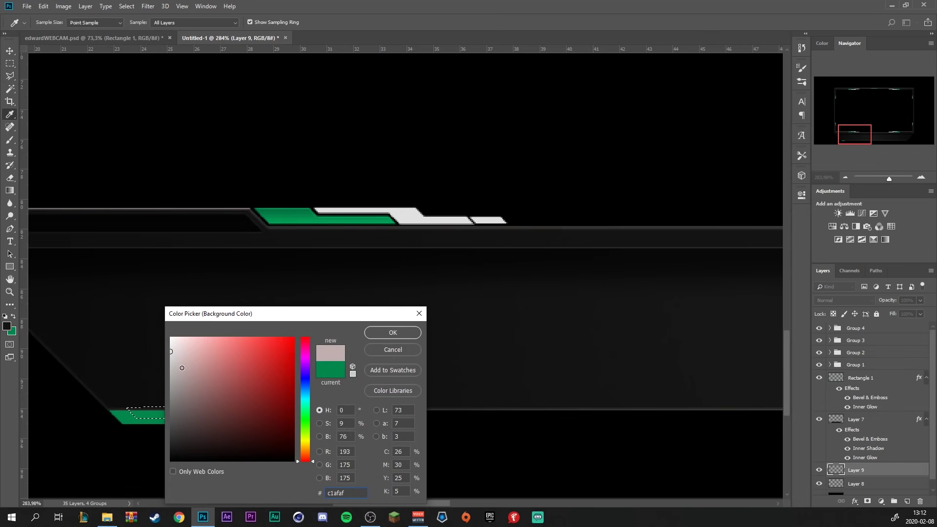
{"action": "left_click_drag", "start_coordinate": [179, 362], "coordinate": [161, 365]}
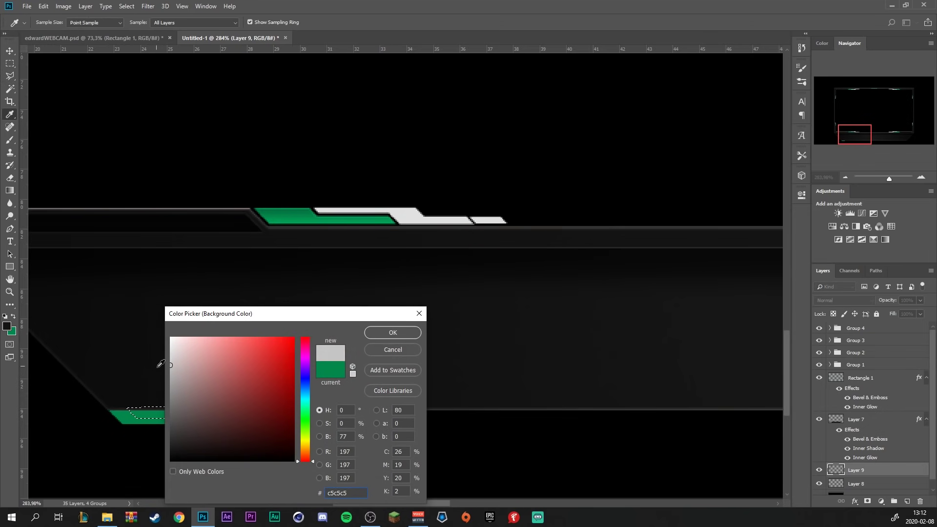
{"action": "key", "text": "Return"}
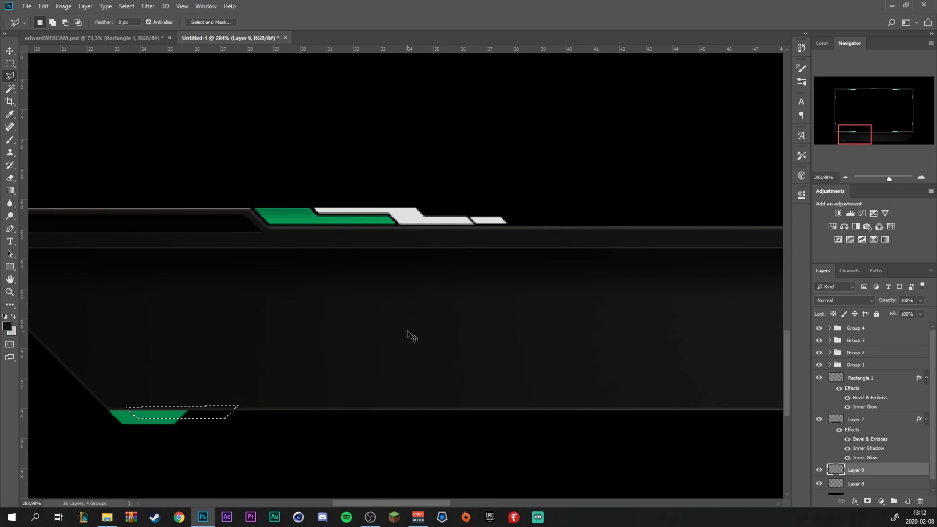
{"action": "key", "text": "ctrl+BackSpace"}
{"action": "key", "text": "ctrl+d"}
Duplicate the green tab and grey strip layers (Layers 8 and 9) together.
{"action": "scroll", "coordinate": [157, 434], "scroll_direction": "down", "scroll_amount": 2}
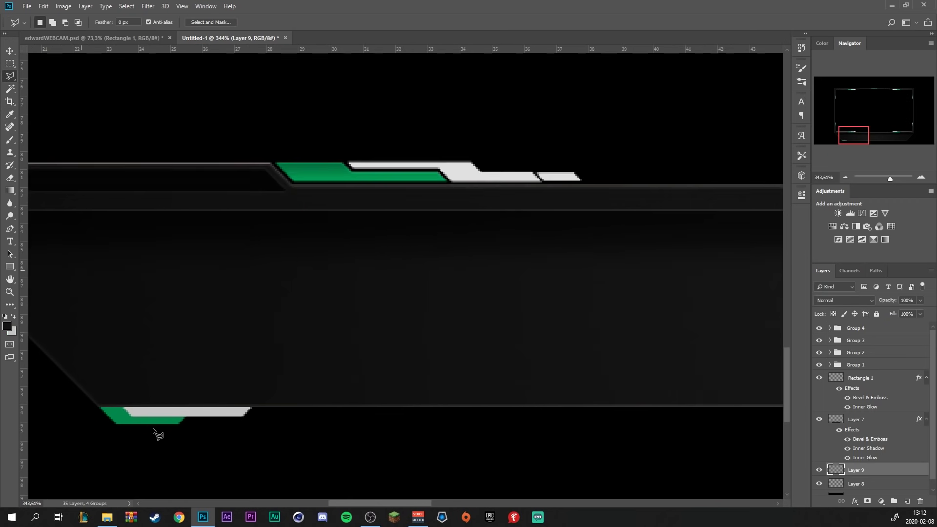
{"action": "scroll", "coordinate": [163, 435], "scroll_direction": "down", "scroll_amount": 2}
{"action": "scroll", "coordinate": [168, 441], "scroll_direction": "down", "scroll_amount": 2}
{"action": "scroll", "coordinate": [146, 420], "scroll_direction": "up", "scroll_amount": 6}
{"action": "key", "text": "v"}
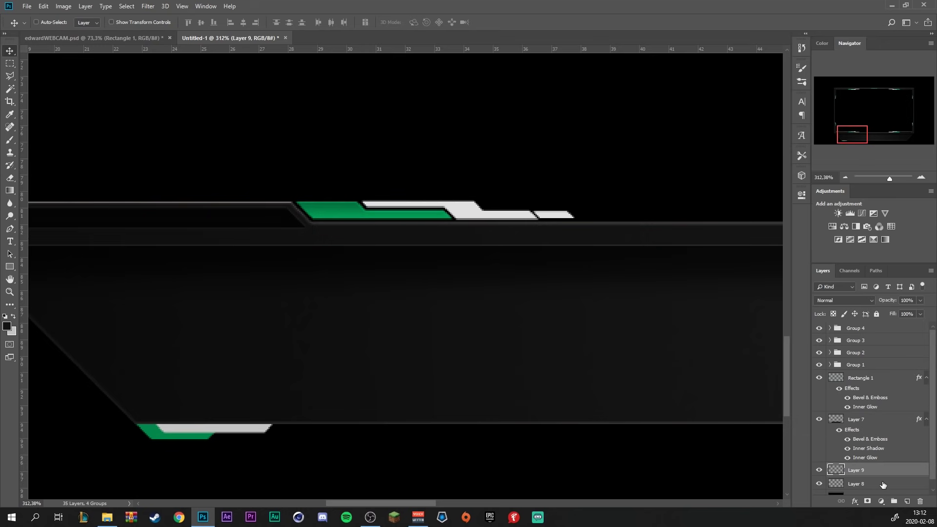
{"action": "left_click", "coordinate": [884, 484], "text": "shift"}
{"action": "scroll", "coordinate": [563, 396], "scroll_direction": "down", "scroll_amount": 5}
{"action": "scroll", "coordinate": [423, 426], "scroll_direction": "down", "scroll_amount": 5}
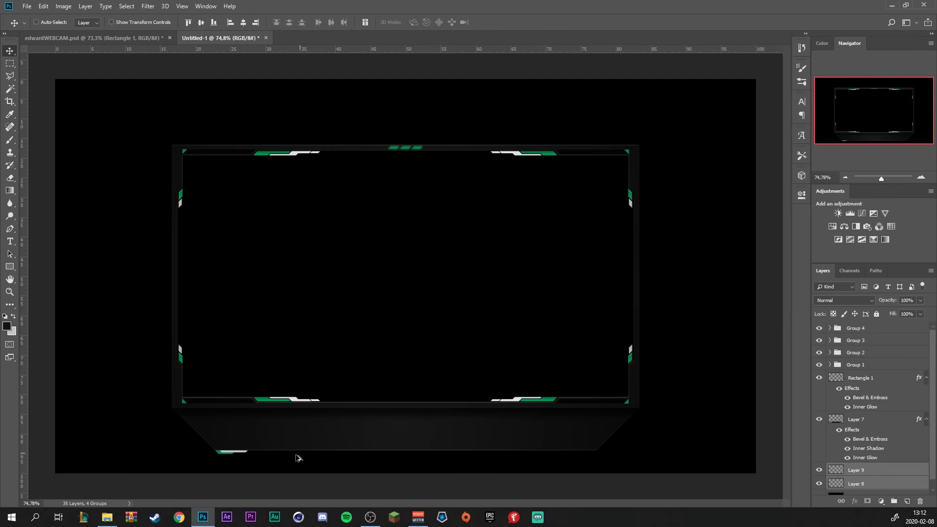
{"action": "scroll", "coordinate": [293, 459], "scroll_direction": "up", "scroll_amount": 4}
{"action": "key", "text": "ctrl+j"}
Flip the copied tabs horizontally and move them to the strip's bottom-right corner.
{"action": "key", "text": "ctrl+t"}
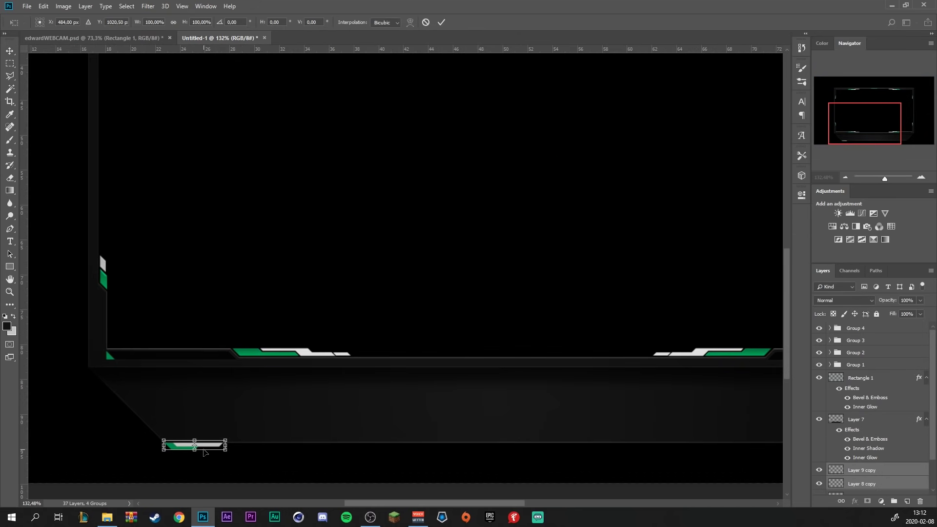
{"action": "right_click", "coordinate": [205, 452]}
{"action": "left_click", "coordinate": [225, 434]}
{"action": "left_click", "coordinate": [441, 22]}
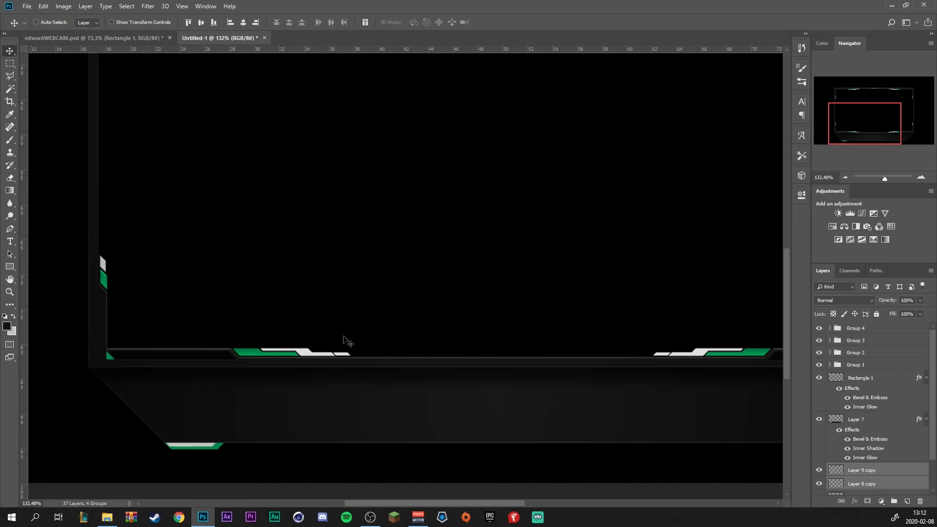
{"action": "left_click_drag", "start_coordinate": [247, 452], "coordinate": [644, 451]}
{"action": "left_click_drag", "start_coordinate": [421, 503], "coordinate": [499, 505]}
{"action": "scroll", "coordinate": [536, 451], "scroll_direction": "down", "scroll_amount": 4}
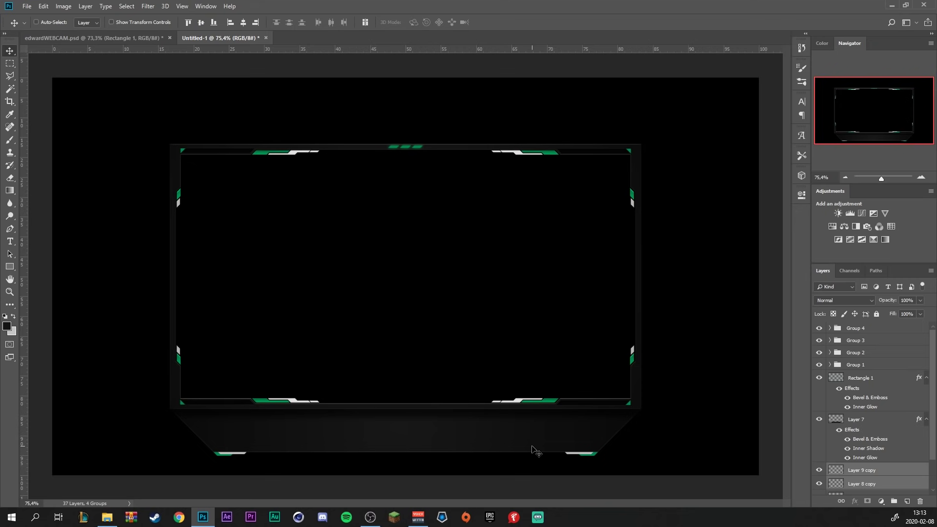
Drag the white E logo from Explorer onto the name strip and centre it on the vertical guide.
{"action": "left_click", "coordinate": [107, 517]}
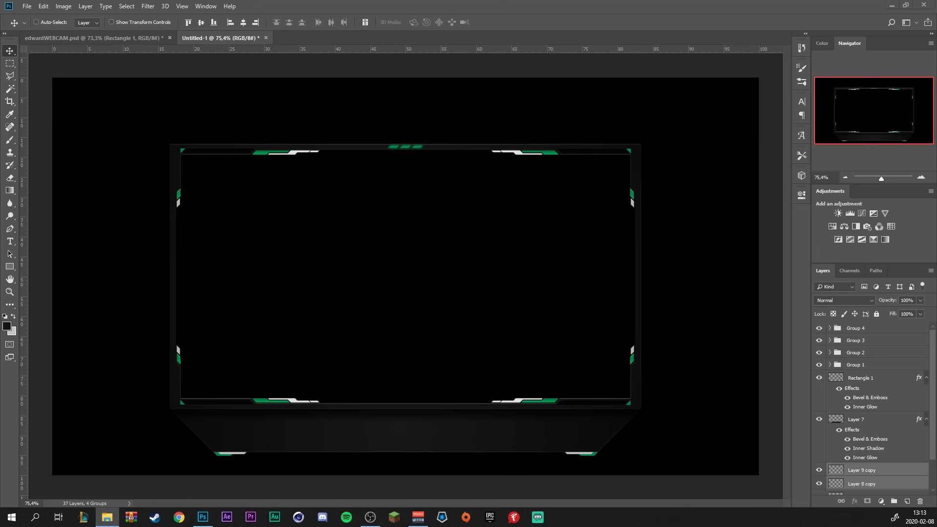
{"action": "mouse_move", "coordinate": [373, 371]}
{"action": "left_mouse_down"}
{"action": "mouse_move", "coordinate": [391, 384]}
{"action": "mouse_move", "coordinate": [402, 422]}
{"action": "left_mouse_up"}
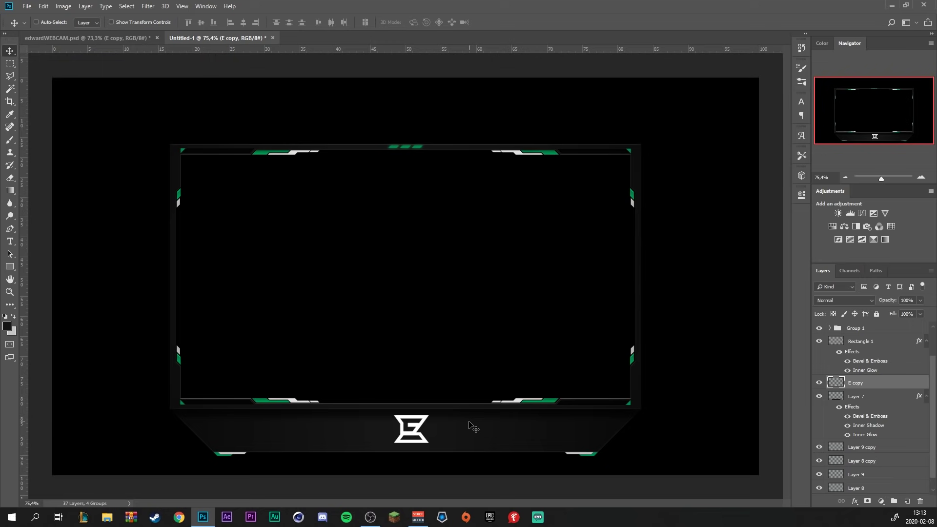
{"action": "key", "text": "ctrl+semicolon"}
{"action": "scroll", "coordinate": [411, 430], "scroll_direction": "up", "scroll_amount": 5}
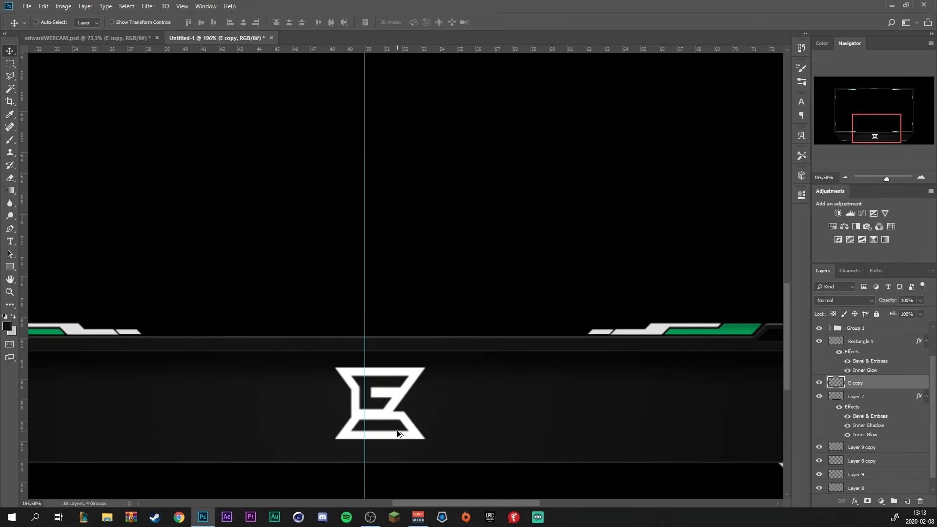
{"action": "key", "text": "ctrl+t"}
{"action": "left_click_drag", "start_coordinate": [402, 401], "coordinate": [387, 401]}
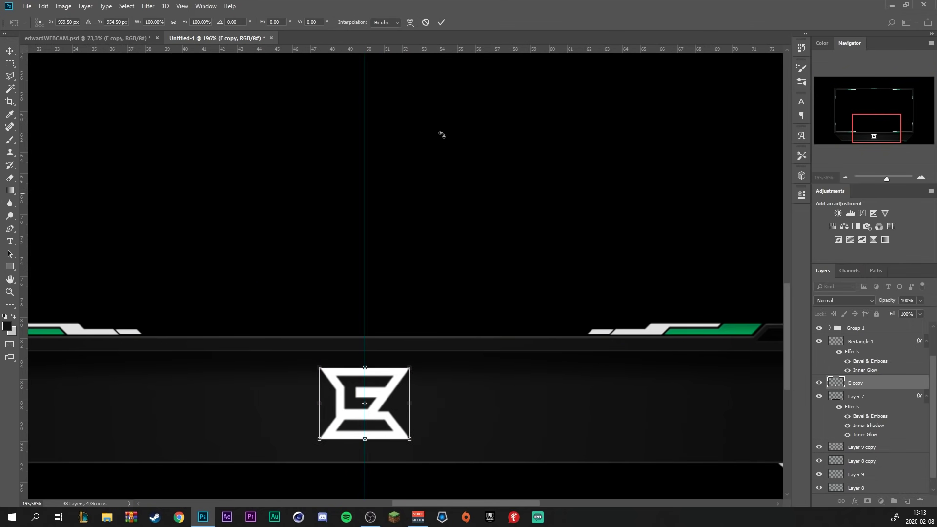
{"action": "left_click", "coordinate": [441, 23]}
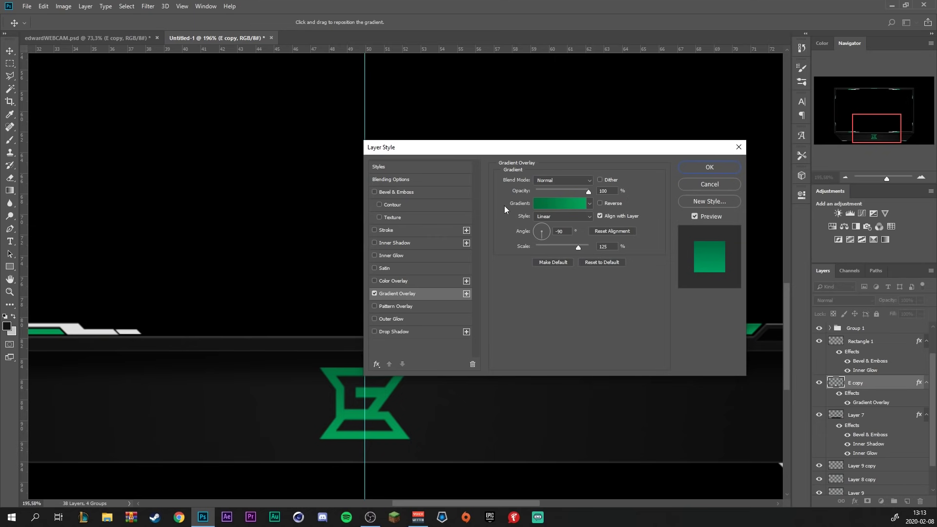
Give the E logo a green Gradient Overlay and a Bevel & Emboss with a 96° lighting angle.
{"action": "left_click", "coordinate": [396, 192]}
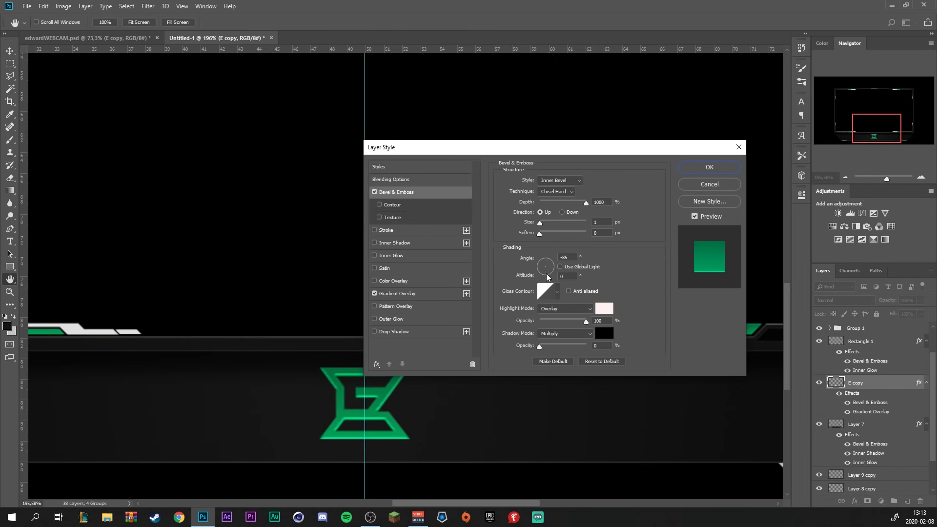
{"action": "left_click_drag", "start_coordinate": [546, 265], "coordinate": [546, 248]}
{"action": "left_click", "coordinate": [709, 167]}
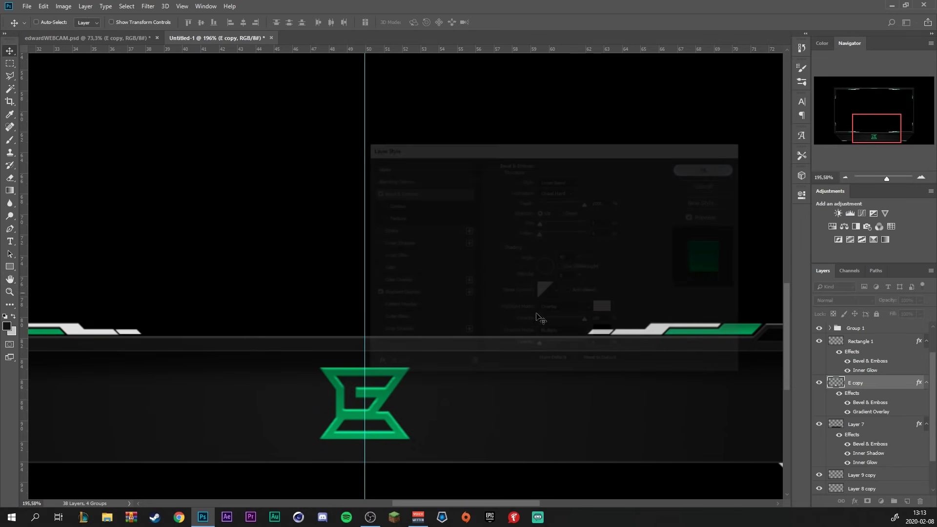
{"action": "key", "text": "v"}
{"action": "scroll", "coordinate": [448, 389], "scroll_direction": "down", "scroll_amount": 5, "text": "alt"}
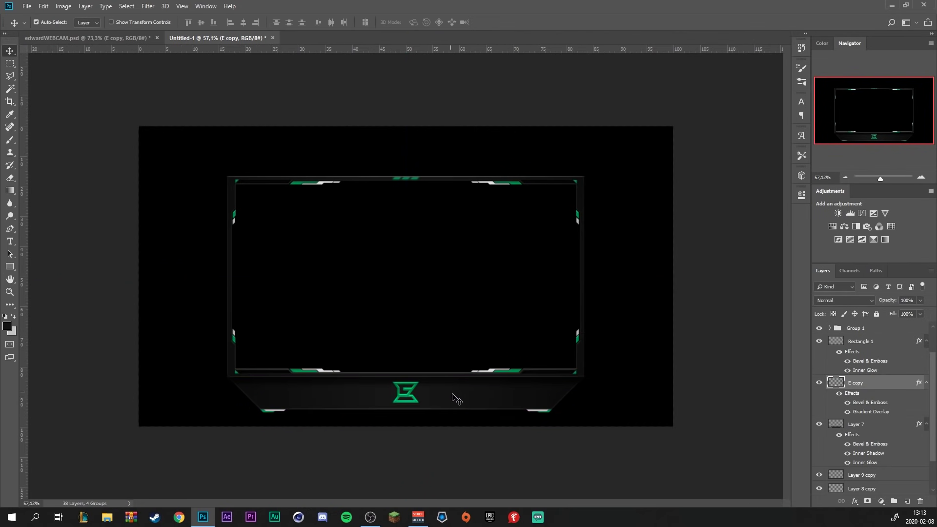
{"action": "scroll", "coordinate": [451, 405], "scroll_direction": "up", "scroll_amount": 3, "text": "alt"}
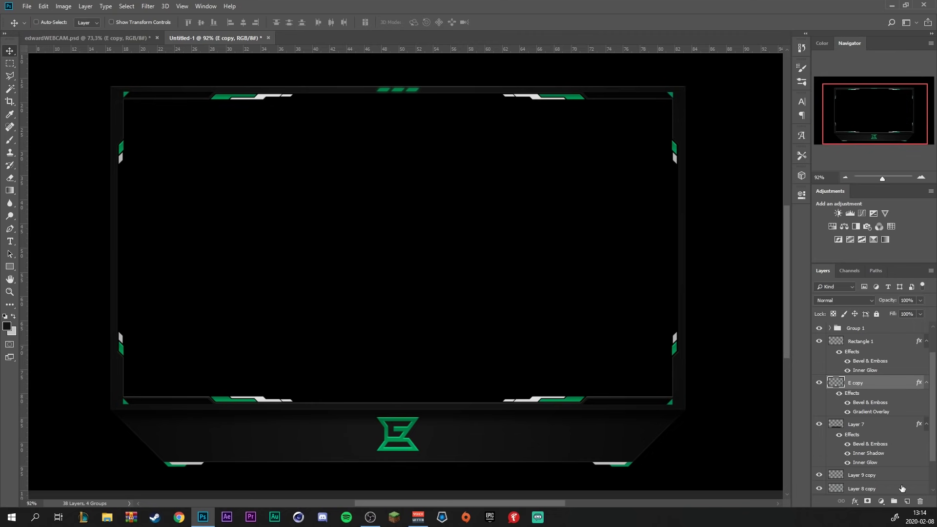
Fill a dark angled polygonal panel on a new layer across the bar's left half.
{"action": "left_click", "coordinate": [908, 501]}
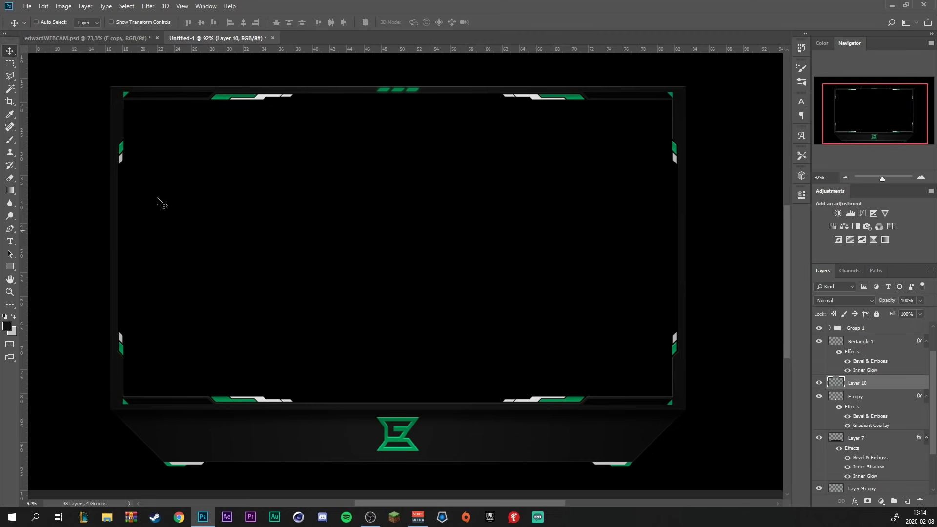
{"action": "left_click", "coordinate": [10, 76]}
{"action": "scroll", "coordinate": [172, 495], "scroll_direction": "up", "scroll_amount": 5}
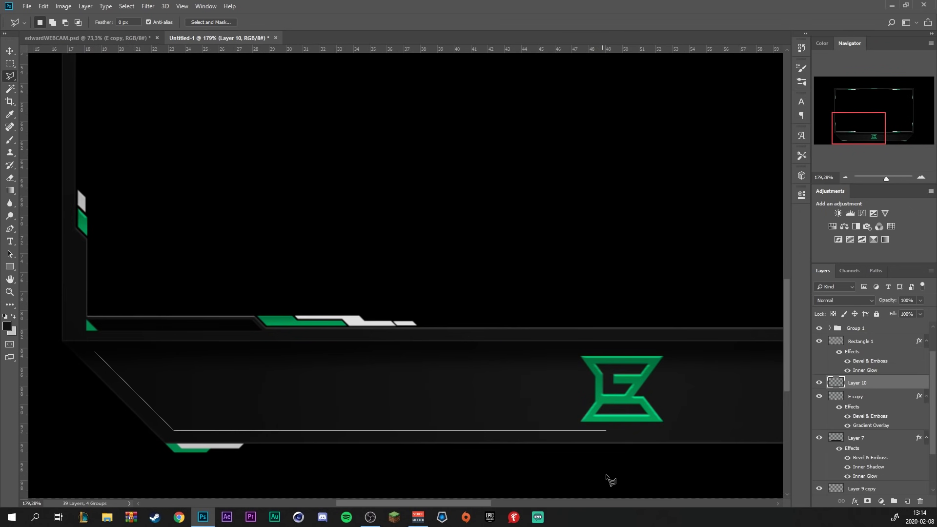
{"action": "left_click", "coordinate": [621, 431]}
{"action": "left_click", "coordinate": [621, 352]}
{"action": "double_click", "coordinate": [96, 380]}
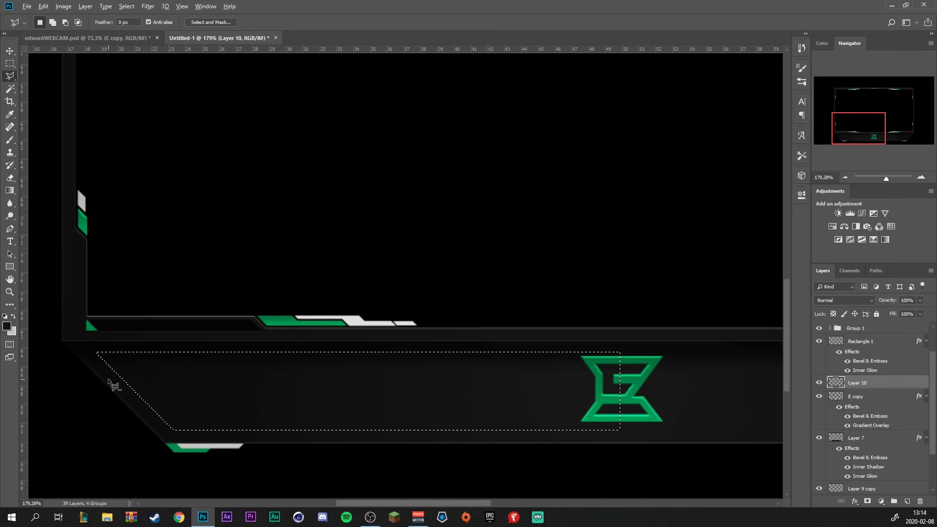
{"action": "key", "text": "Delete"}
{"action": "key", "text": "ctrl+d"}
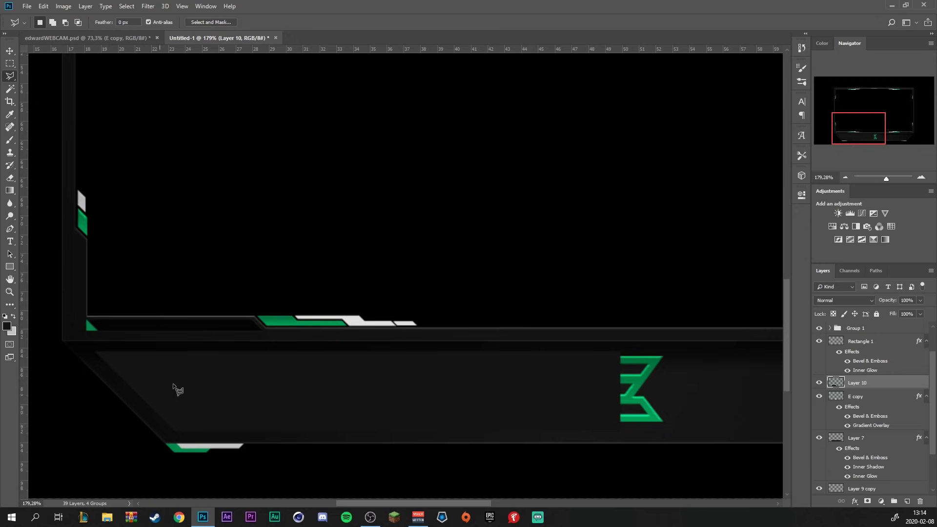
Move Layer 10 below the E copy logo layer.
{"action": "left_click", "coordinate": [130, 42]}
{"action": "left_click", "coordinate": [219, 38]}
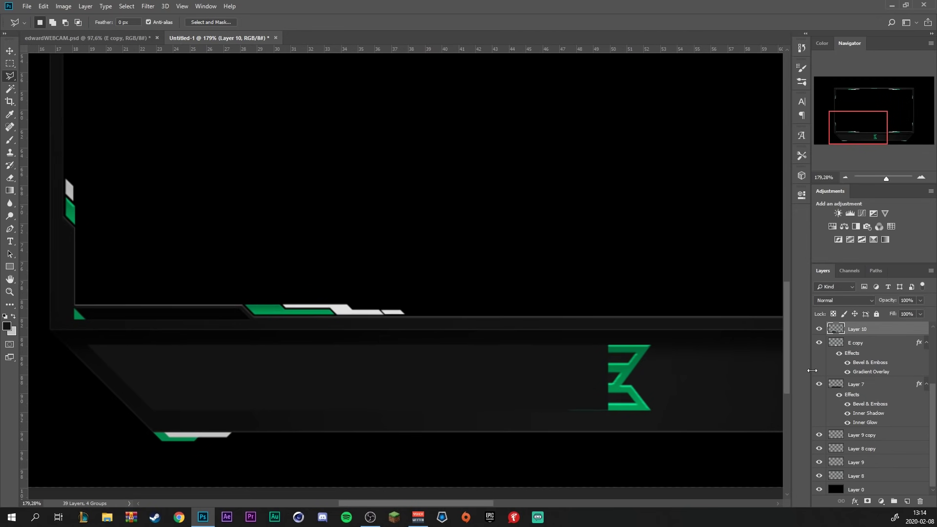
{"action": "left_click_drag", "start_coordinate": [874, 330], "coordinate": [871, 364]}
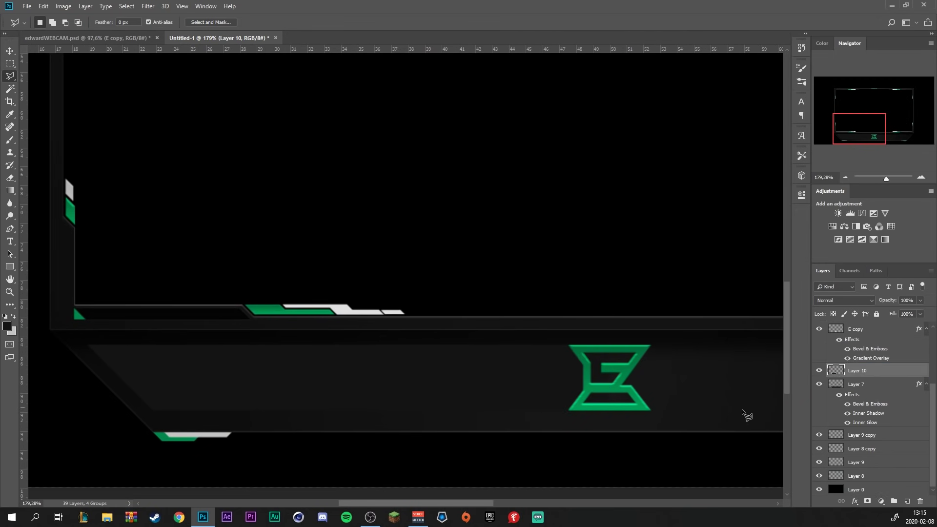
{"action": "scroll", "coordinate": [616, 429], "scroll_direction": "up", "scroll_amount": 2}
{"action": "scroll", "coordinate": [603, 390], "scroll_direction": "down", "scroll_amount": 2}
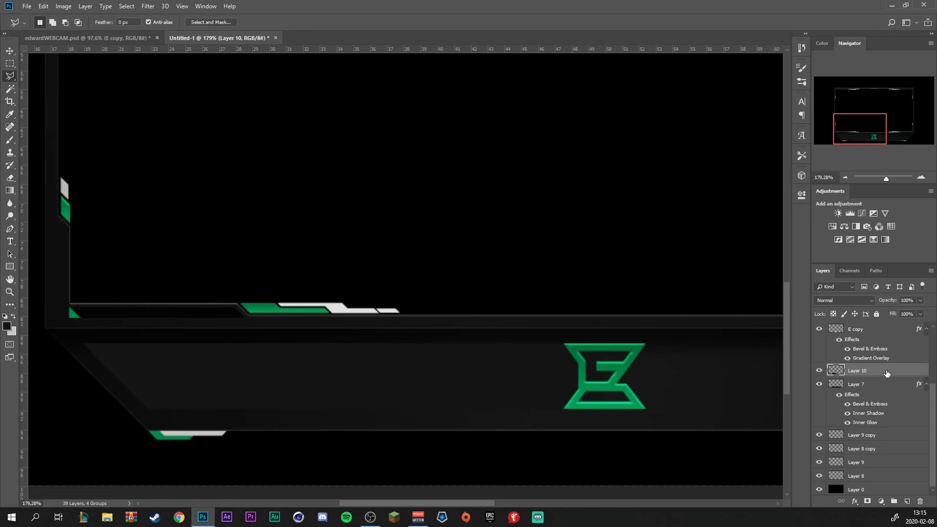
Give Layer 10 a zero-distance inner shadow and a diagonal-stripe pattern overlay.
{"action": "double_click", "coordinate": [888, 372]}
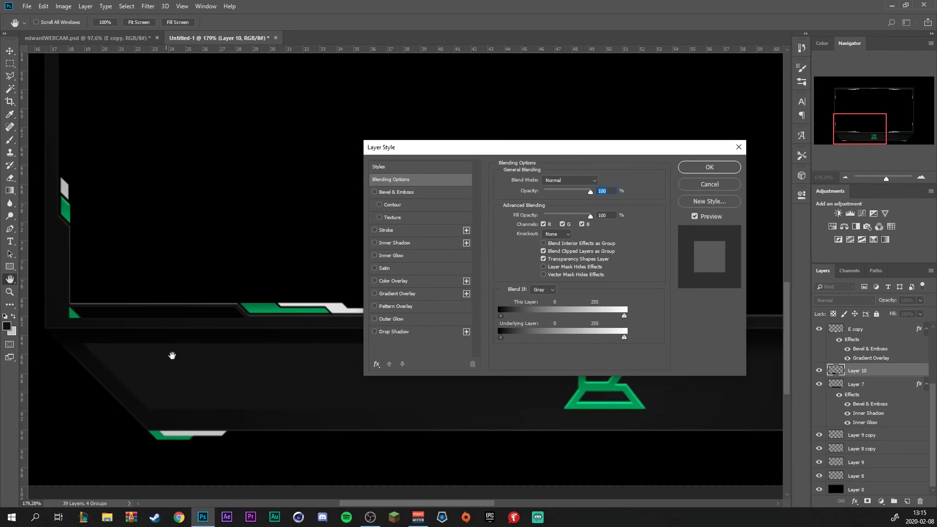
{"action": "left_click", "coordinate": [403, 246]}
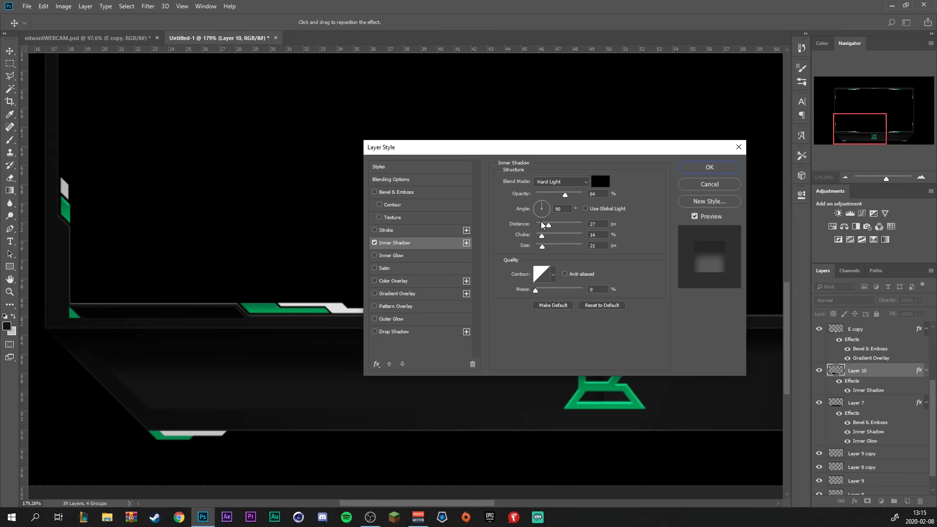
{"action": "left_click_drag", "start_coordinate": [542, 225], "coordinate": [533, 226]}
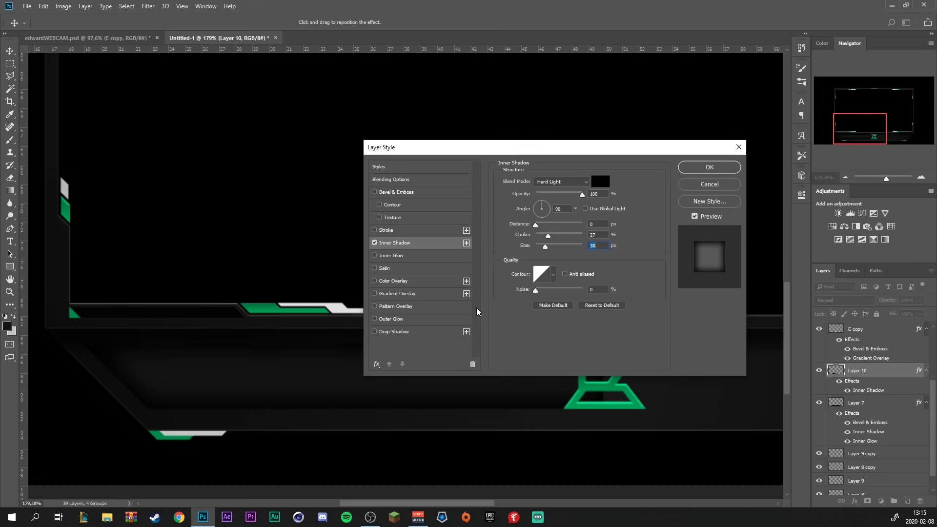
{"action": "left_click", "coordinate": [395, 307]}
{"action": "left_click", "coordinate": [553, 217]}
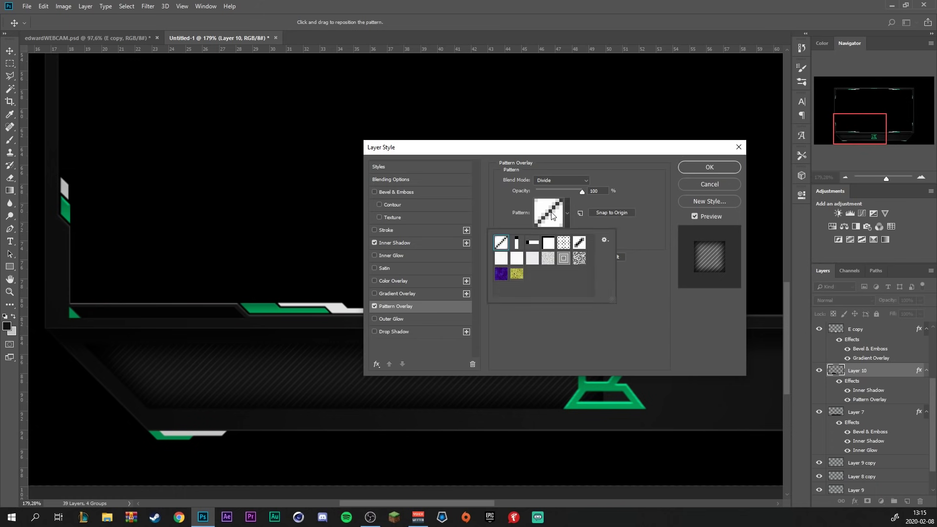
{"action": "left_click", "coordinate": [508, 210]}
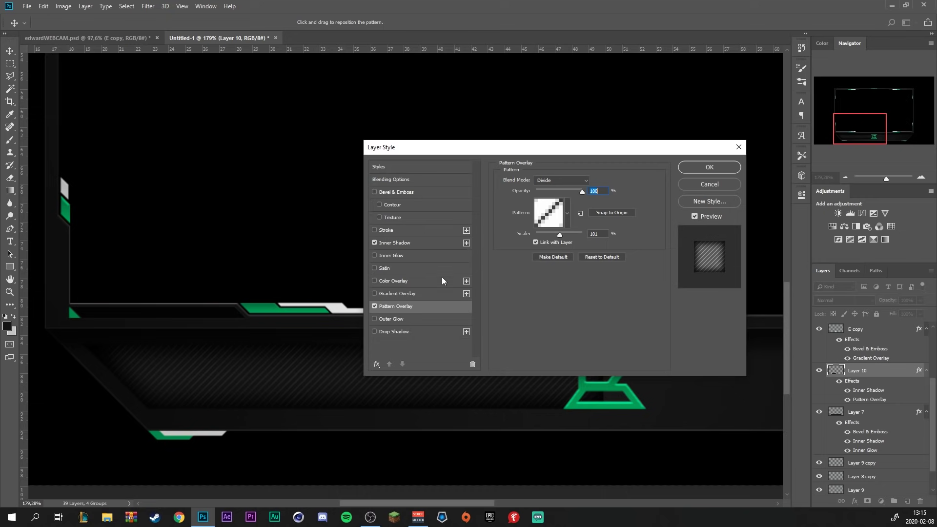
{"action": "left_click", "coordinate": [394, 243]}
{"action": "key", "text": "Return"}
{"action": "scroll", "coordinate": [241, 427], "scroll_direction": "down", "scroll_amount": 2}
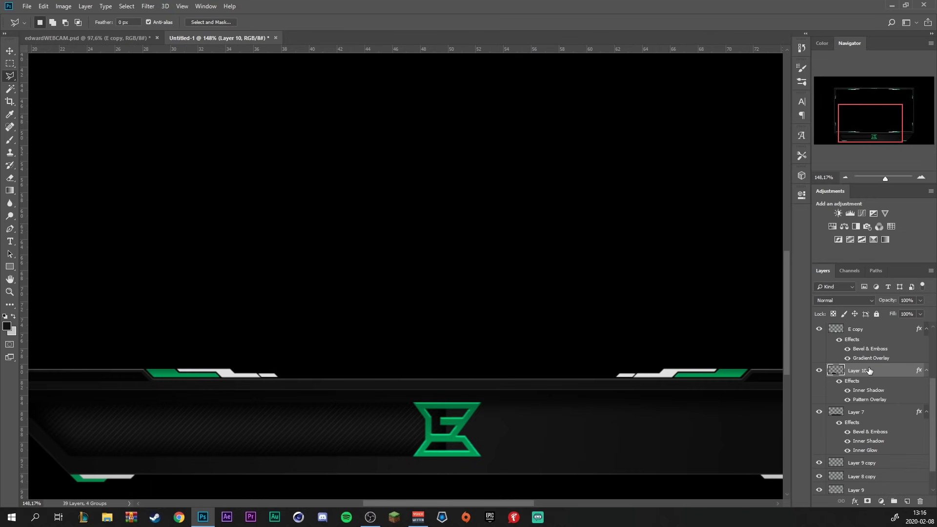
Add a white (ffffff) Overlay-mode outer glow of size 3, then duplicate the layer.
{"action": "double_click", "coordinate": [886, 372]}
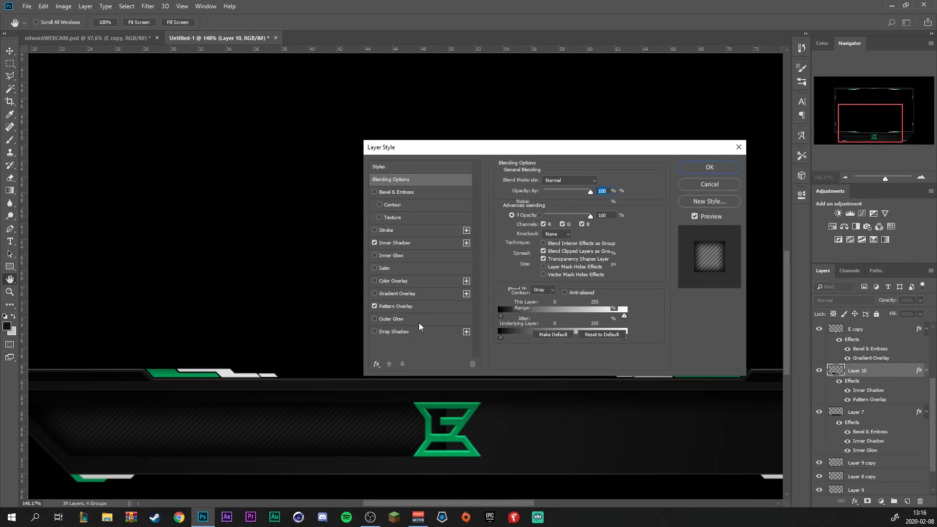
{"action": "left_click", "coordinate": [419, 323]}
{"action": "left_click", "coordinate": [524, 215]}
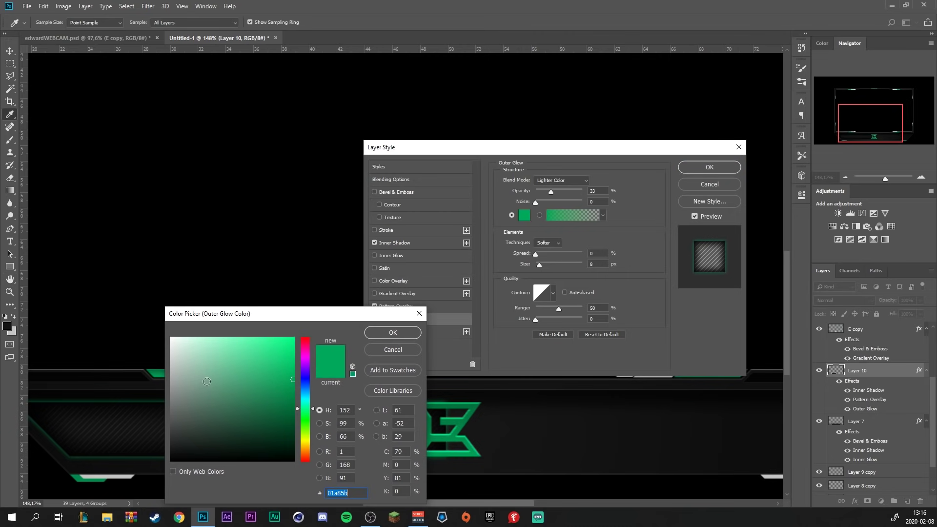
{"action": "type", "text": "ffffff"}
{"action": "left_click", "coordinate": [384, 332]}
{"action": "left_click", "coordinate": [553, 180]}
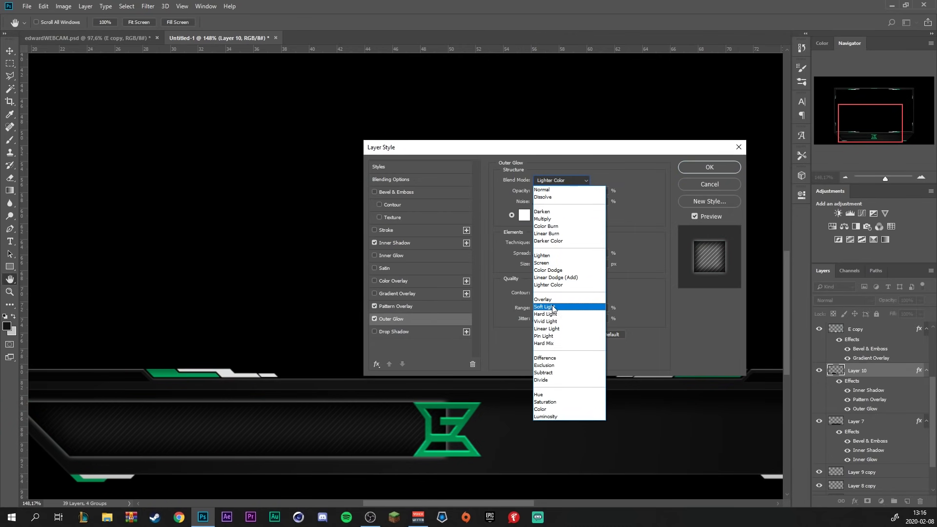
{"action": "left_click", "coordinate": [561, 293]}
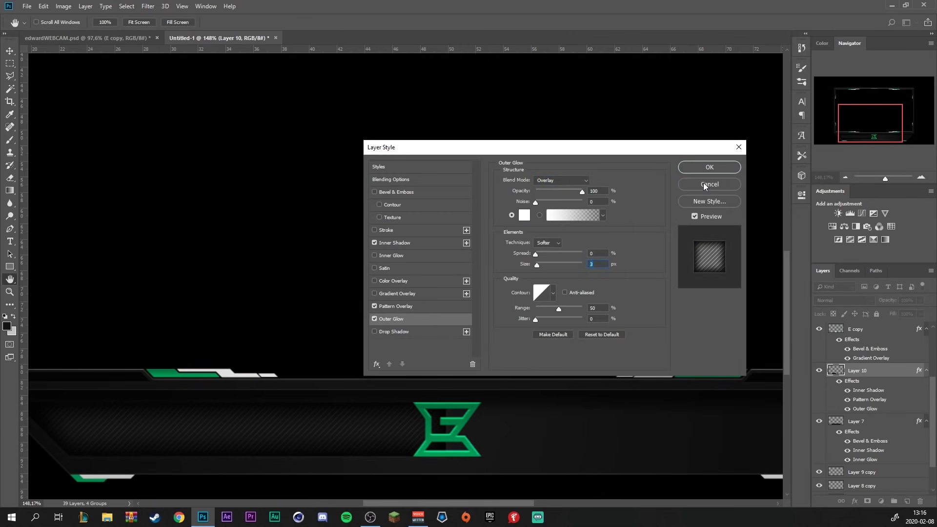
{"action": "left_click", "coordinate": [708, 168]}
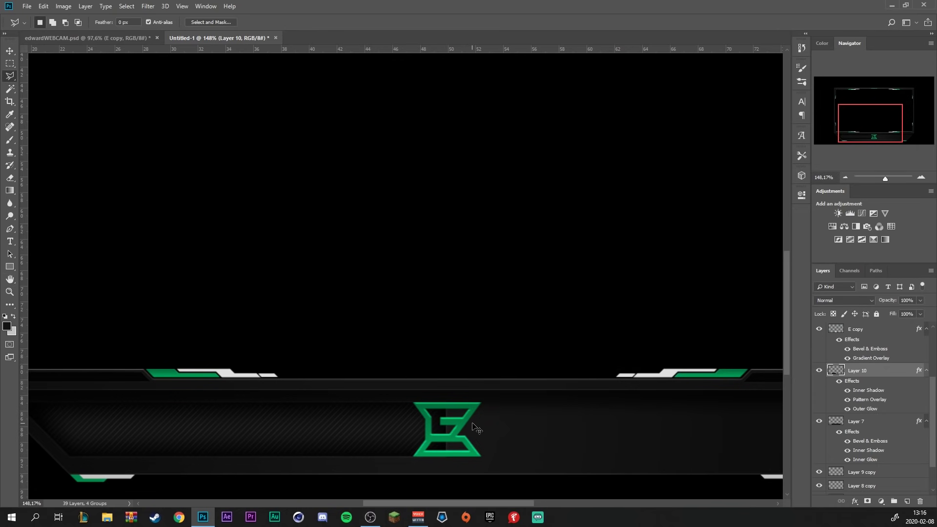
{"action": "key", "text": "ctrl+j"}
Flip the Layer 10 copy horizontally and position it right of the E logo.
{"action": "key", "text": "ctrl+t"}
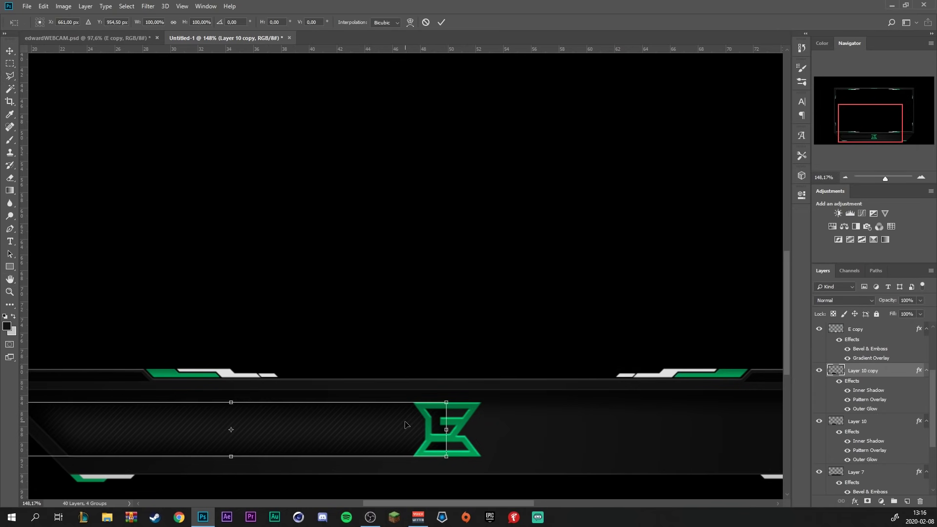
{"action": "right_click", "coordinate": [403, 423]}
{"action": "left_click", "coordinate": [446, 408]}
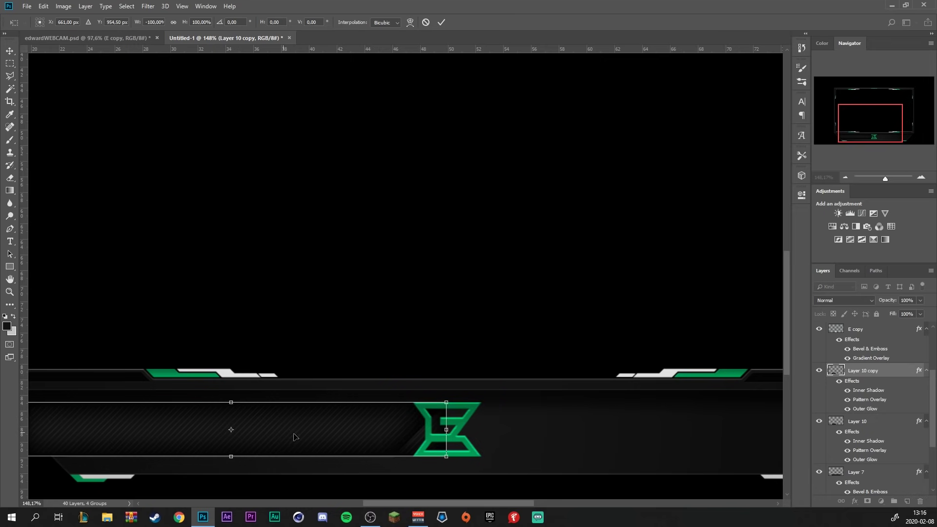
{"action": "left_click_drag", "start_coordinate": [434, 437], "coordinate": [518, 430]}
{"action": "left_click_drag", "start_coordinate": [594, 430], "coordinate": [594, 434]}
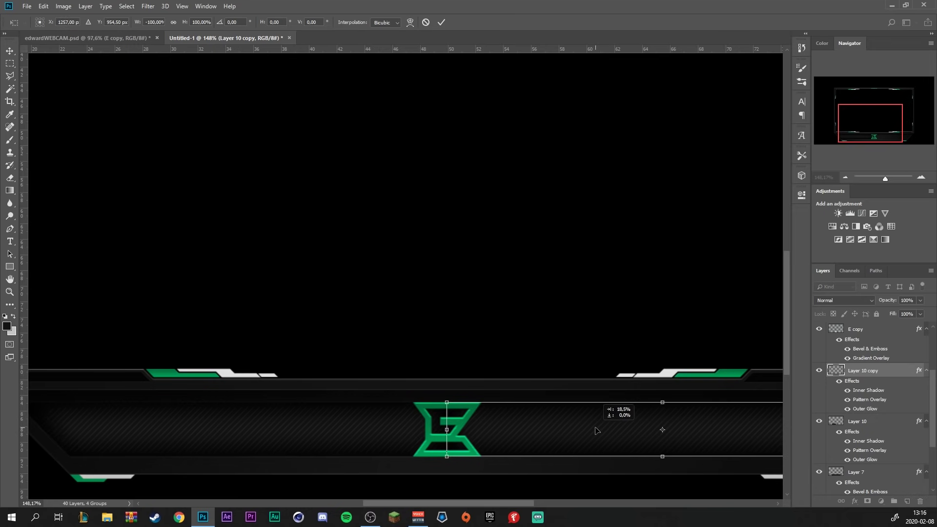
{"action": "scroll", "coordinate": [557, 434], "scroll_direction": "down", "scroll_amount": 2}
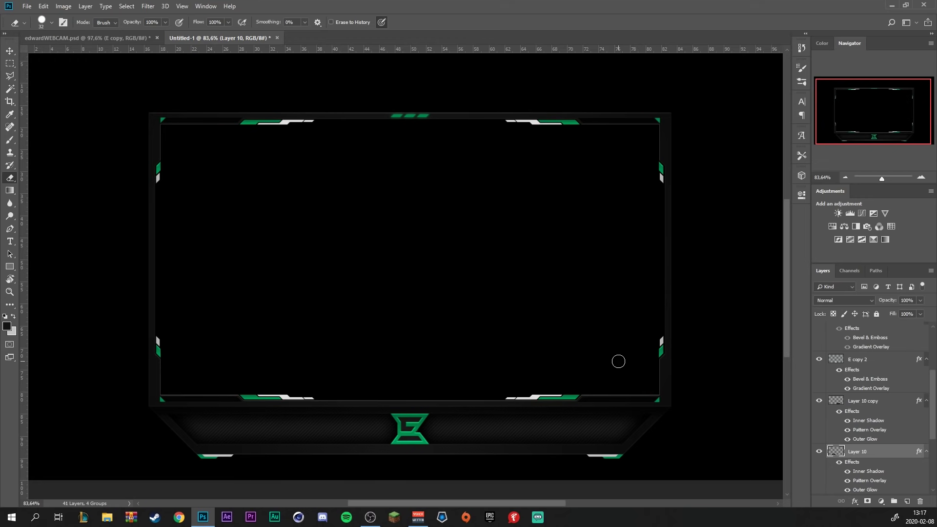
Add a new empty layer above Group 4.
{"action": "scroll", "coordinate": [862, 363], "scroll_direction": "up", "scroll_amount": 2}
{"action": "scroll", "coordinate": [862, 364], "scroll_direction": "up", "scroll_amount": 2}
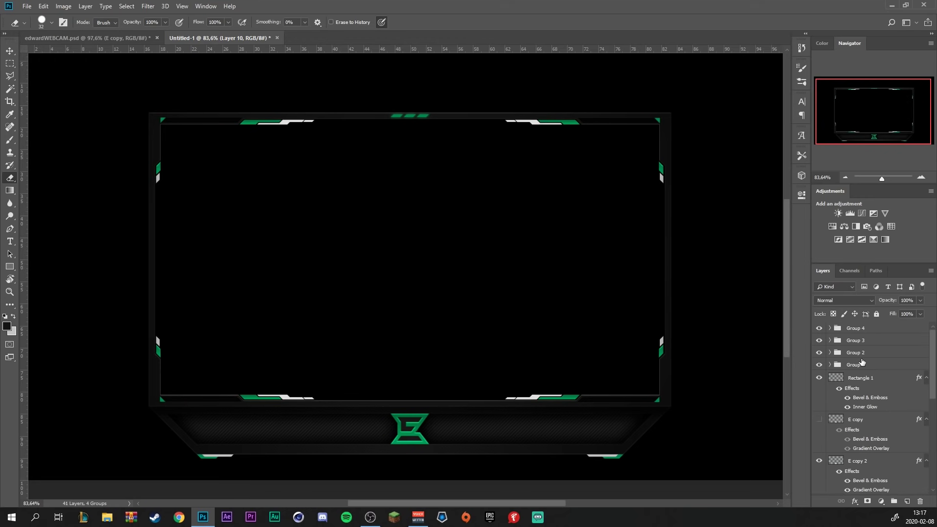
{"action": "left_click", "coordinate": [863, 331]}
{"action": "left_click", "coordinate": [858, 384]}
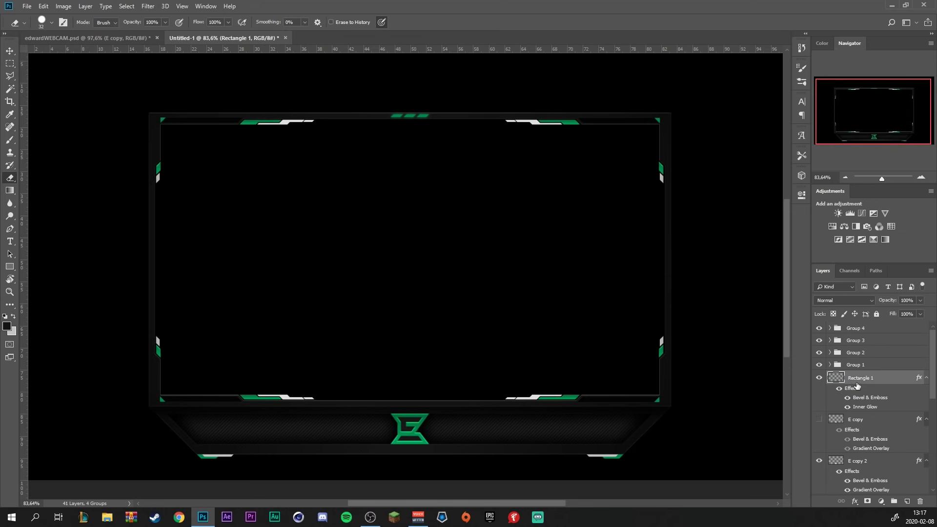
{"action": "left_click", "coordinate": [873, 332]}
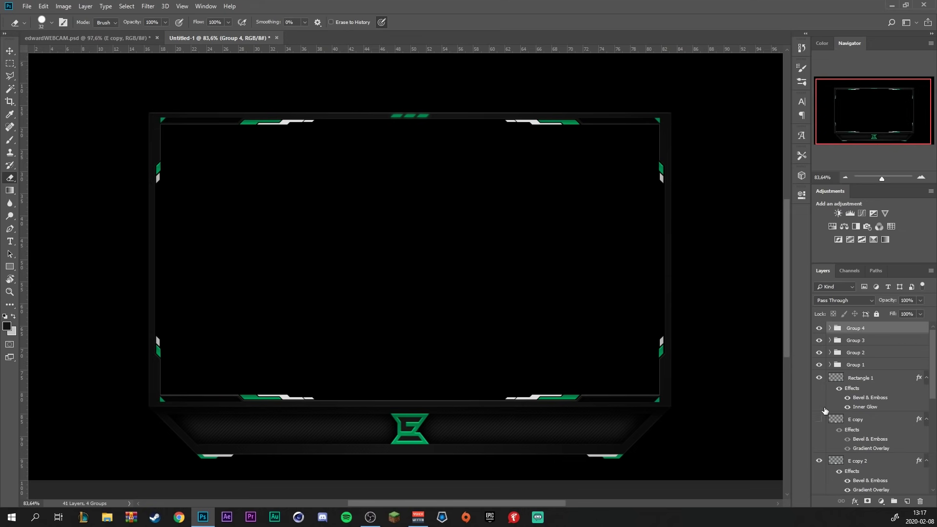
{"action": "left_click", "coordinate": [902, 502]}
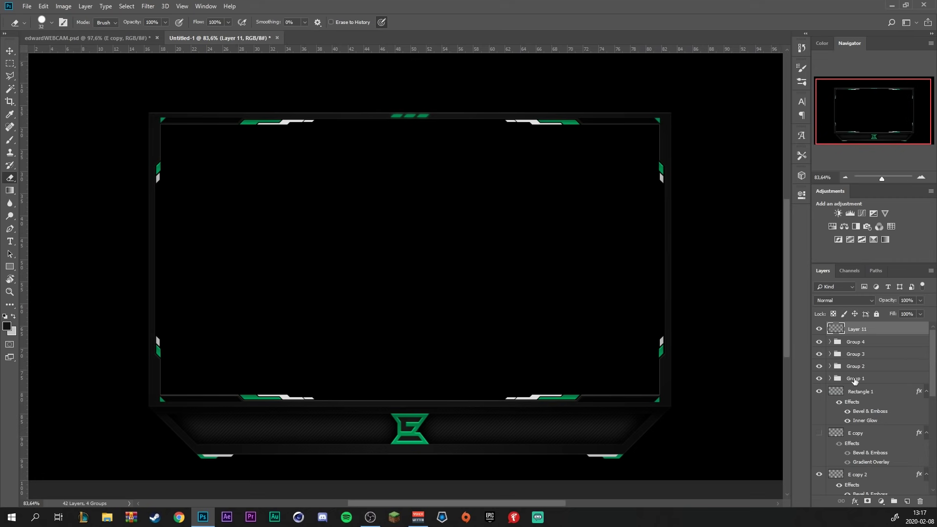
Fill a thin vertical strip along the frame's left edge with light grey.
{"action": "left_click", "coordinate": [10, 65]}
{"action": "scroll", "coordinate": [90, 197], "scroll_direction": "up", "scroll_amount": 2}
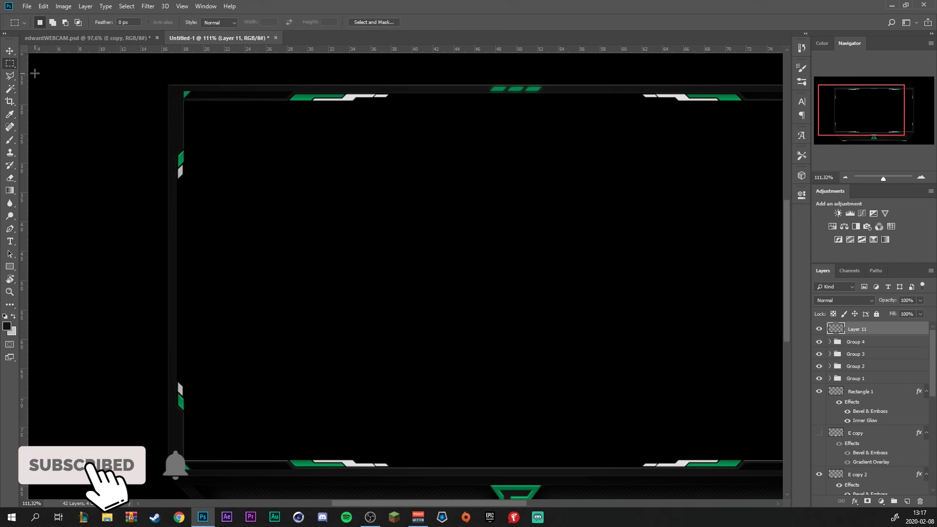
{"action": "scroll", "coordinate": [198, 225], "scroll_direction": "up", "scroll_amount": 4}
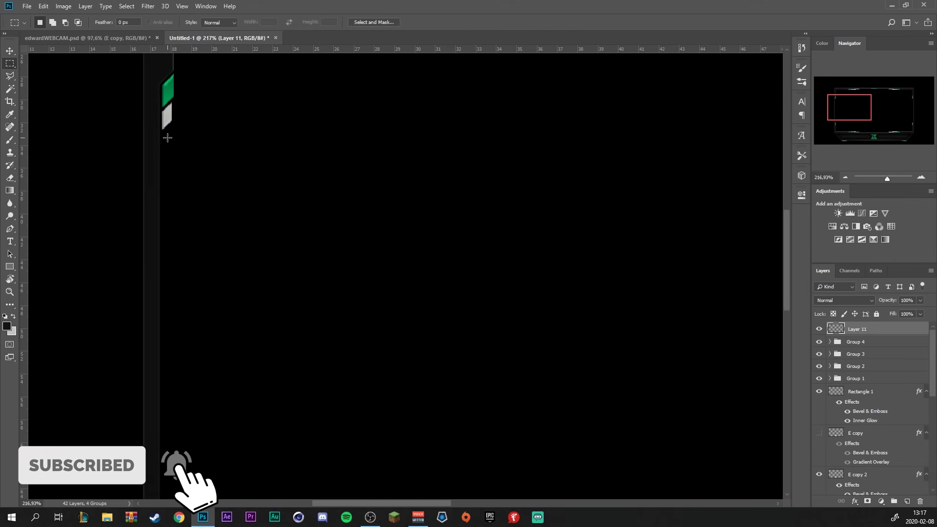
{"action": "left_click_drag", "start_coordinate": [167, 138], "coordinate": [166, 245]}
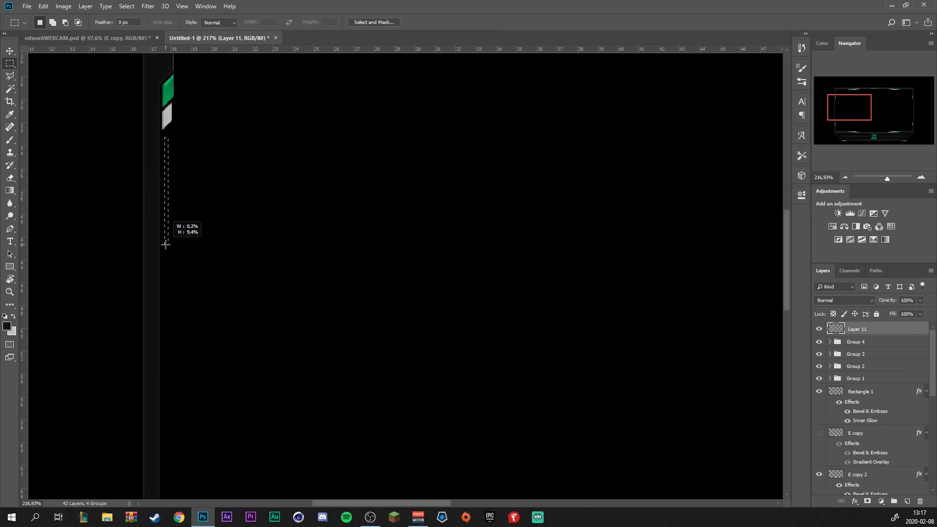
{"action": "left_click_drag", "start_coordinate": [165, 244], "coordinate": [166, 245]}
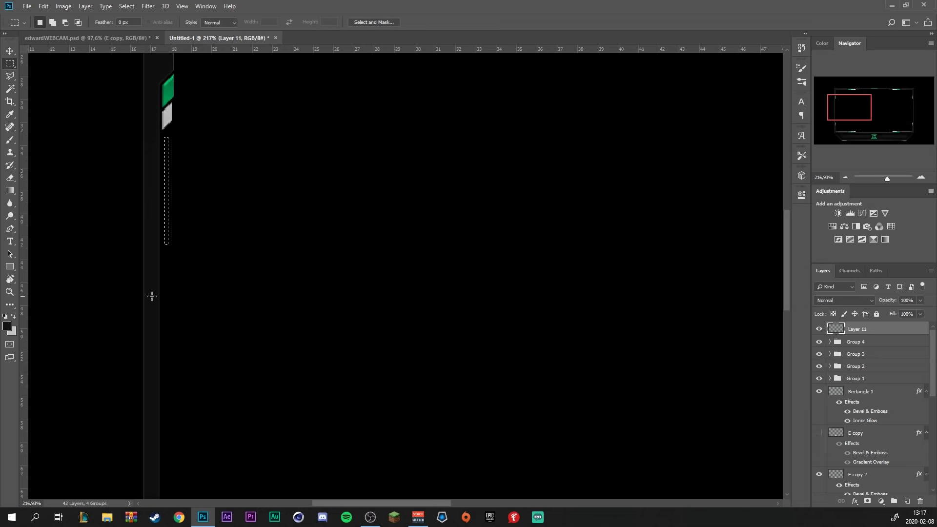
{"action": "key", "text": "ctrl+BackSpace"}
{"action": "key", "text": "ctrl+d"}
Duplicate the bar, fill the copy with the frame's sampled green, and move it to the right edge.
{"action": "key", "text": "v"}
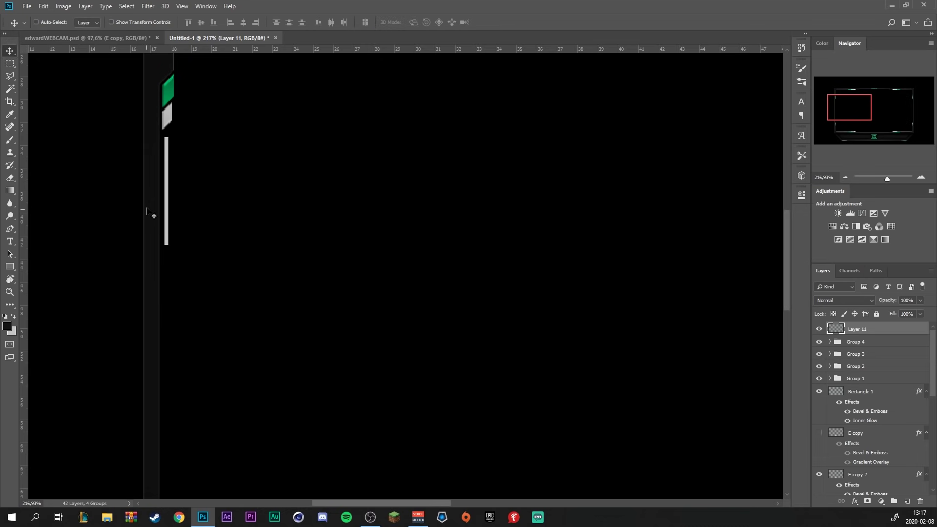
{"action": "key", "text": "ctrl+0"}
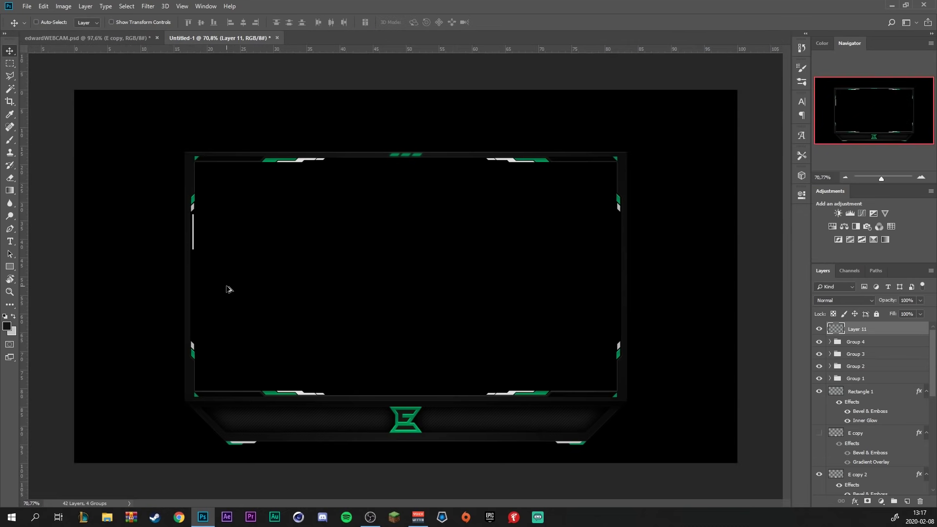
{"action": "scroll", "coordinate": [197, 249], "scroll_direction": "up", "scroll_amount": 3}
{"action": "left_click_drag", "start_coordinate": [166, 198], "coordinate": [176, 199]}
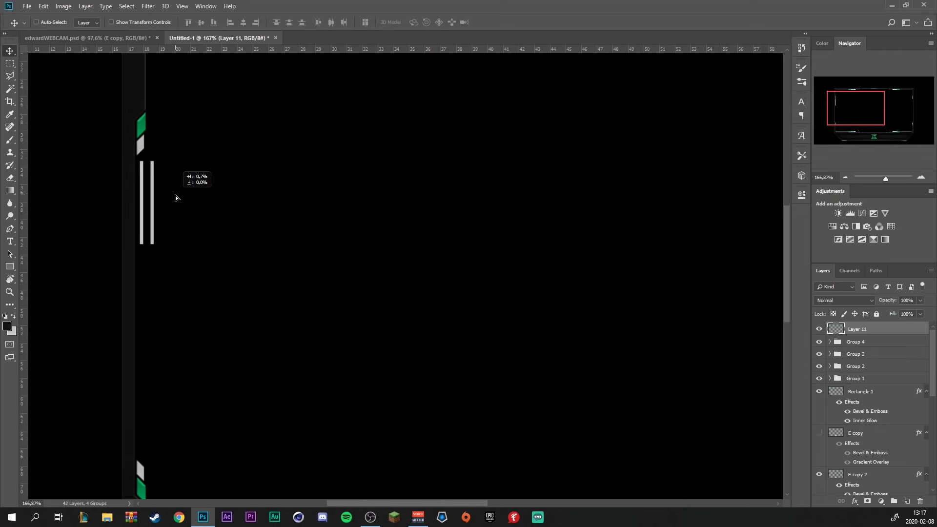
{"action": "left_click", "coordinate": [13, 334]}
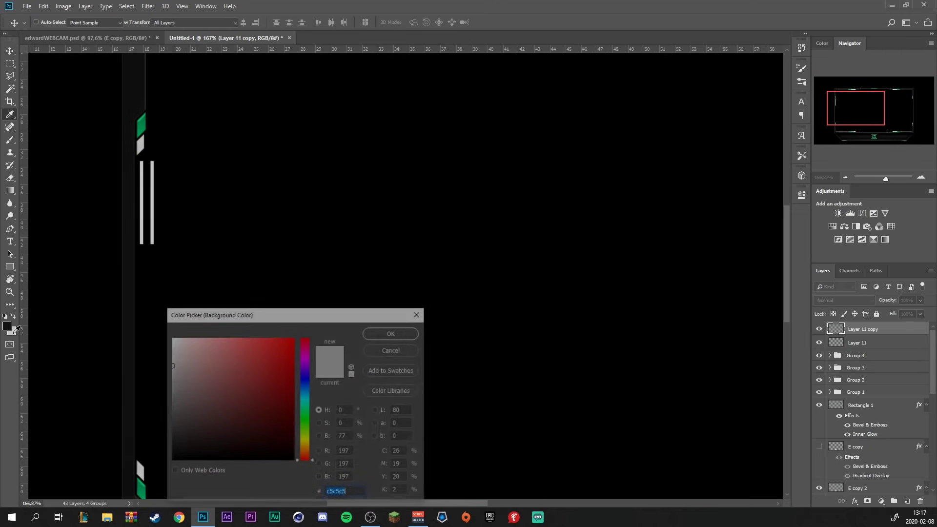
{"action": "left_click", "coordinate": [142, 124]}
{"action": "key", "text": "Return"}
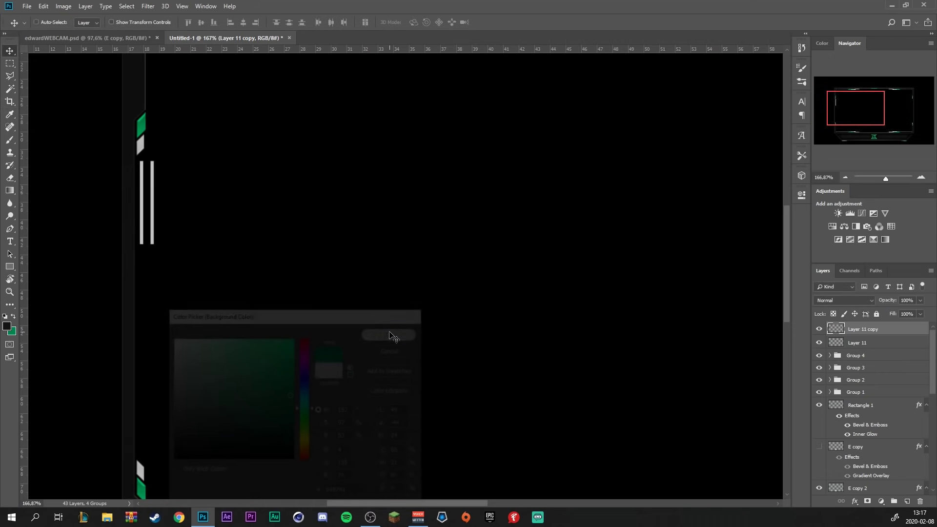
{"action": "key", "text": "ctrl+BackSpace"}
{"action": "key", "text": "ctrl+0"}
{"action": "scroll", "coordinate": [274, 253], "scroll_direction": "down", "scroll_amount": 2}
{"action": "key", "text": "v"}
{"action": "mouse_move", "coordinate": [274, 253]}
{"action": "left_mouse_down"}
{"action": "mouse_move", "coordinate": [521, 282]}
{"action": "mouse_move", "coordinate": [605, 263]}
{"action": "left_mouse_up"}
{"action": "key", "text": "ctrl+0"}
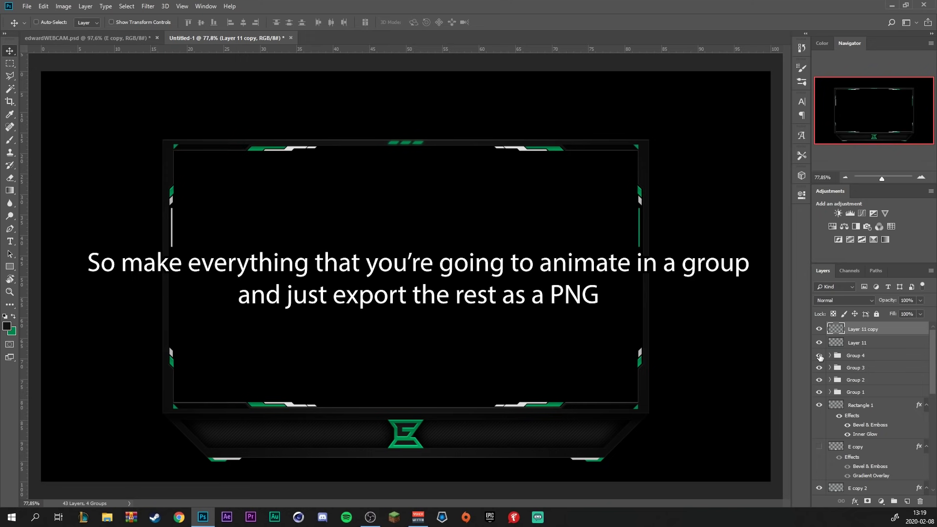
{"action": "left_click", "coordinate": [820, 356]}
{"action": "left_click", "coordinate": [819, 356]}
{"action": "left_click", "coordinate": [819, 369]}
{"action": "left_click", "coordinate": [821, 382]}
{"action": "left_click", "coordinate": [822, 383]}
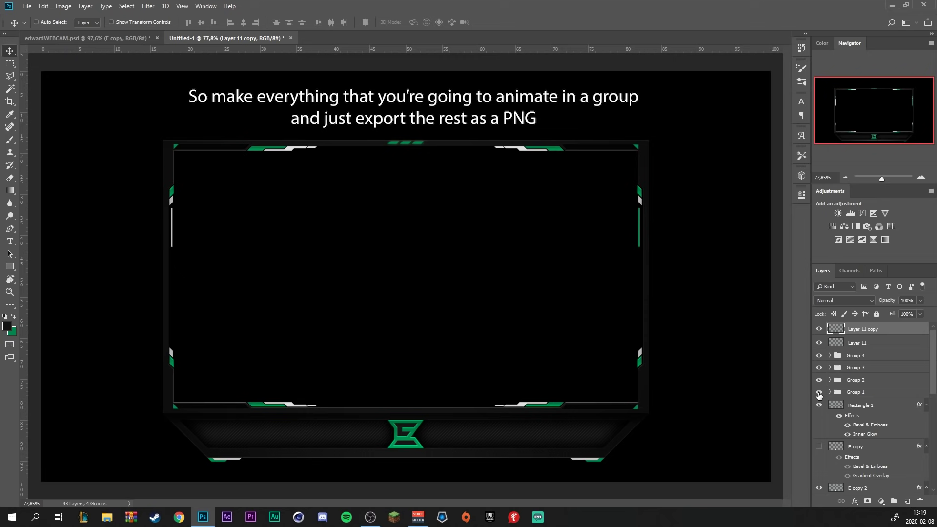
{"action": "left_click", "coordinate": [820, 393]}
{"action": "left_click", "coordinate": [819, 393]}
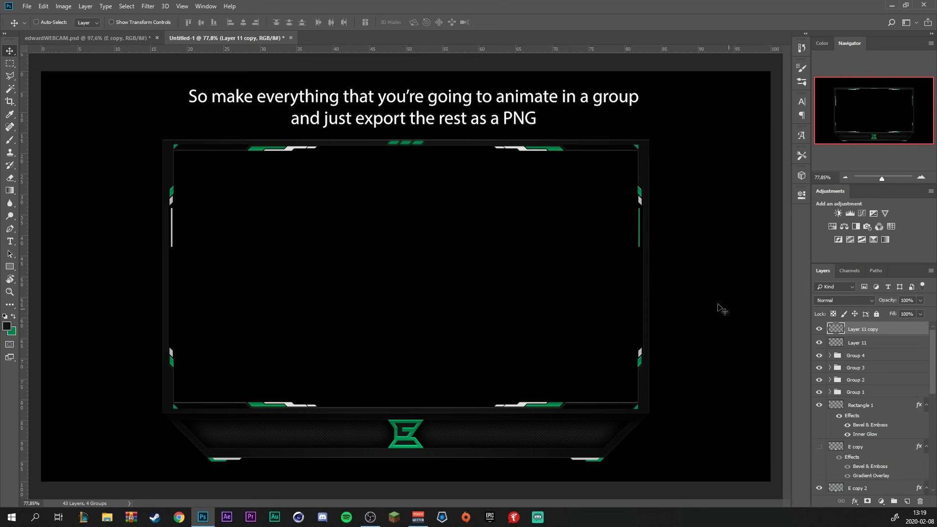
{"action": "left_click", "coordinate": [820, 405]}
{"action": "left_click", "coordinate": [820, 405]}
Group the layers from Group 3 through Layer 8 into Group 5.
{"action": "left_click", "coordinate": [862, 367]}
{"action": "scroll", "coordinate": [876, 393], "scroll_direction": "down", "scroll_amount": 1}
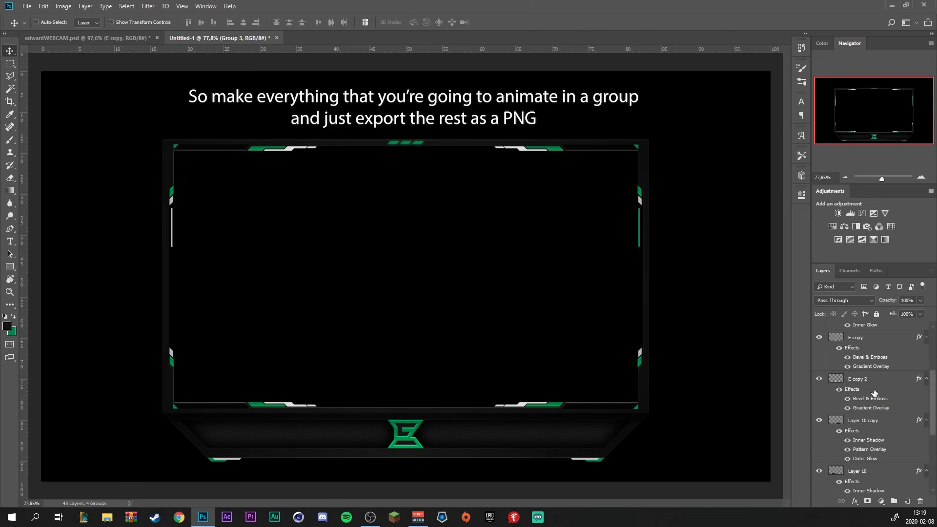
{"action": "scroll", "coordinate": [876, 393], "scroll_direction": "down", "scroll_amount": 1}
{"action": "scroll", "coordinate": [877, 393], "scroll_direction": "down", "scroll_amount": 1}
{"action": "left_click", "coordinate": [895, 481], "text": "shift"}
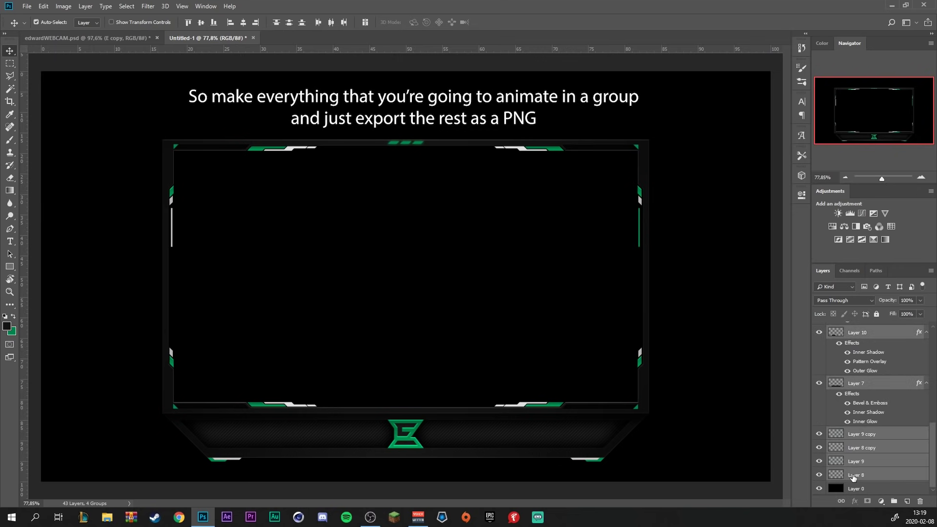
{"action": "key", "text": "ctrl+g"}
Hide Layer 0, the side bars and Group 4 so only the frame shows.
{"action": "left_click", "coordinate": [819, 381]}
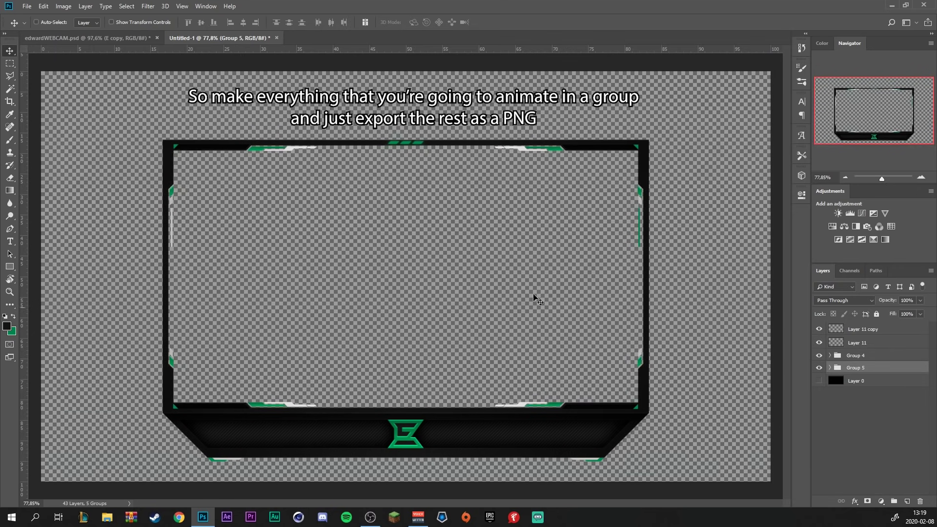
{"action": "left_click", "coordinate": [820, 367], "text": "alt"}
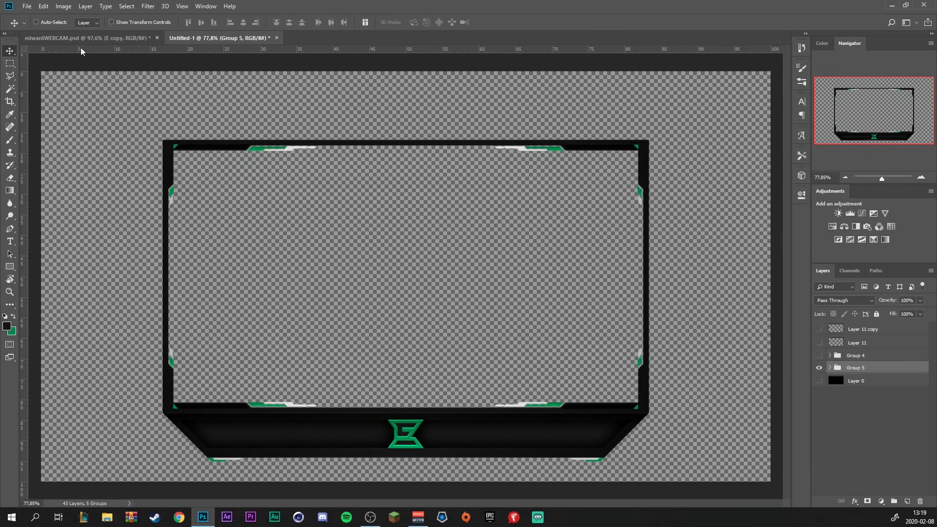
{"action": "left_click", "coordinate": [27, 6]}
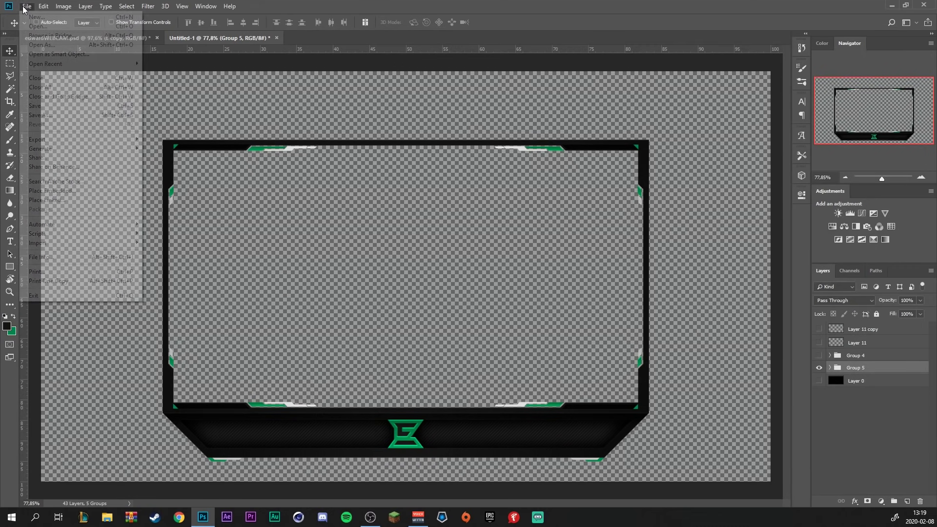
Save the frame as a PNG file, then make every layer visible again.
{"action": "left_click", "coordinate": [70, 117]}
{"action": "left_click", "coordinate": [142, 226]}
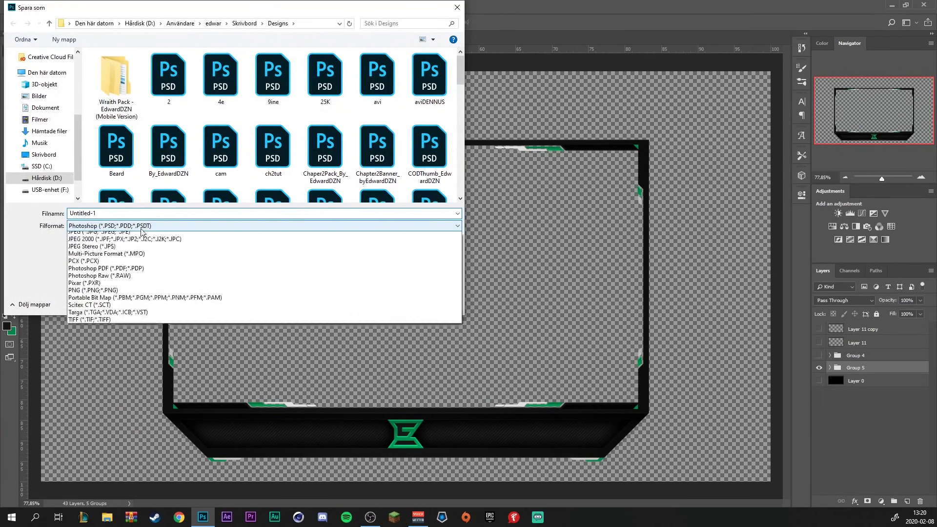
{"action": "left_click", "coordinate": [100, 361]}
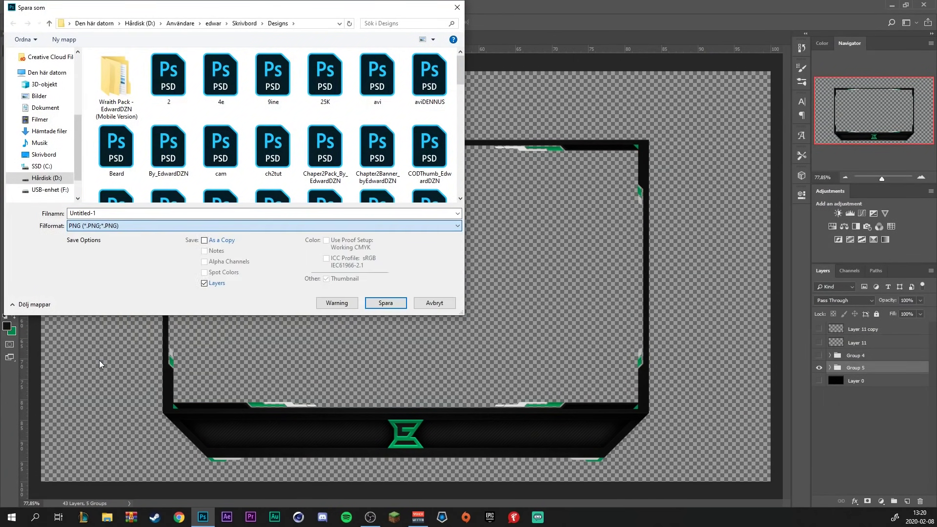
{"action": "double_click", "coordinate": [83, 214]}
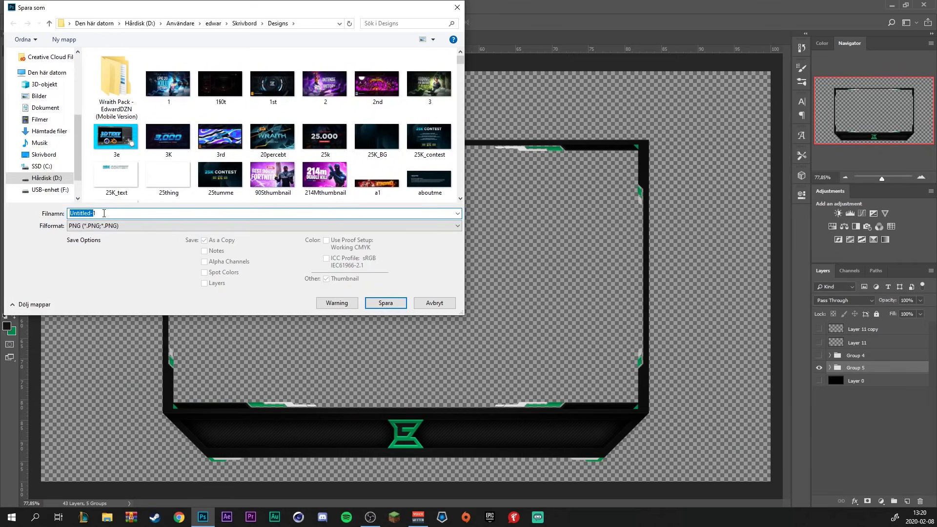
{"action": "left_click", "coordinate": [386, 303]}
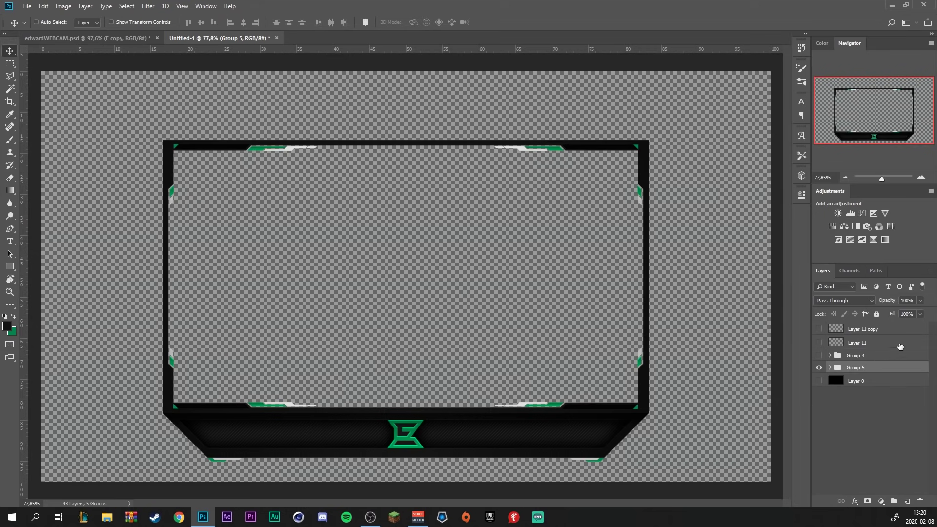
{"action": "left_click_drag", "start_coordinate": [821, 369], "coordinate": [824, 325]}
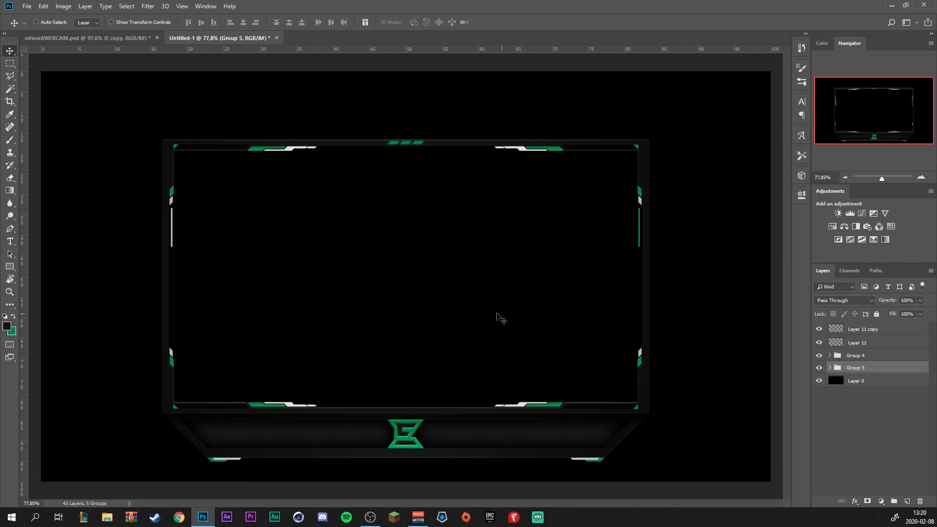
{"action": "scroll", "coordinate": [506, 306], "scroll_direction": "down", "scroll_amount": 3}
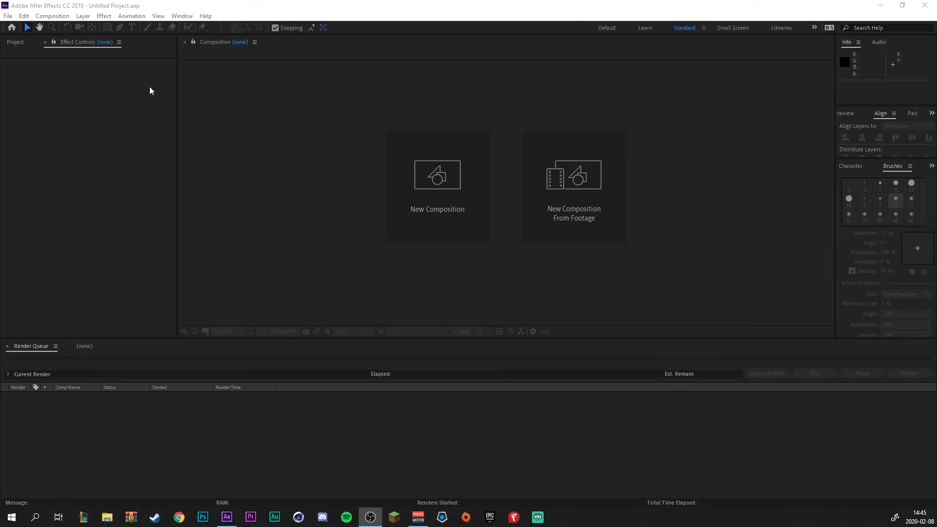
Create Comp 1 at 1920×1080, 60 fps, with a 10-second duration.
{"action": "left_click", "coordinate": [418, 146]}
{"action": "left_click", "coordinate": [418, 147]}
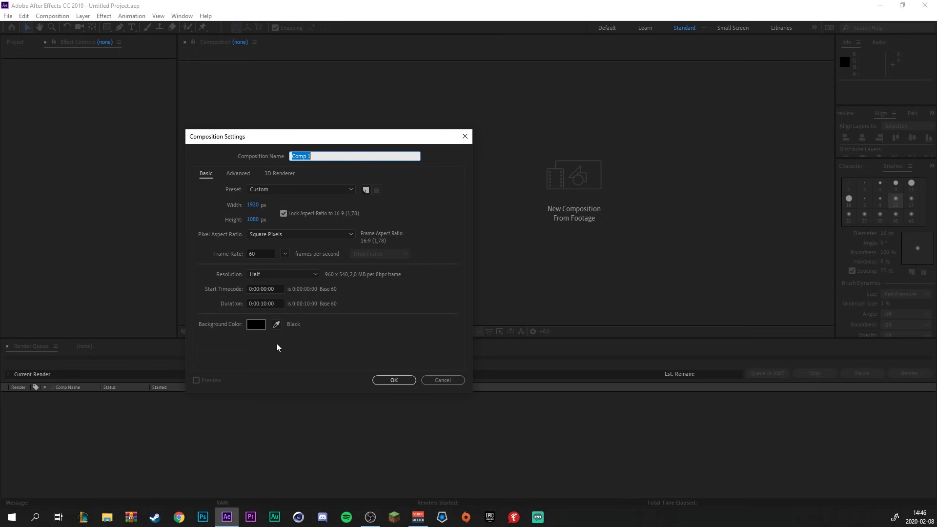
{"action": "left_click", "coordinate": [391, 383]}
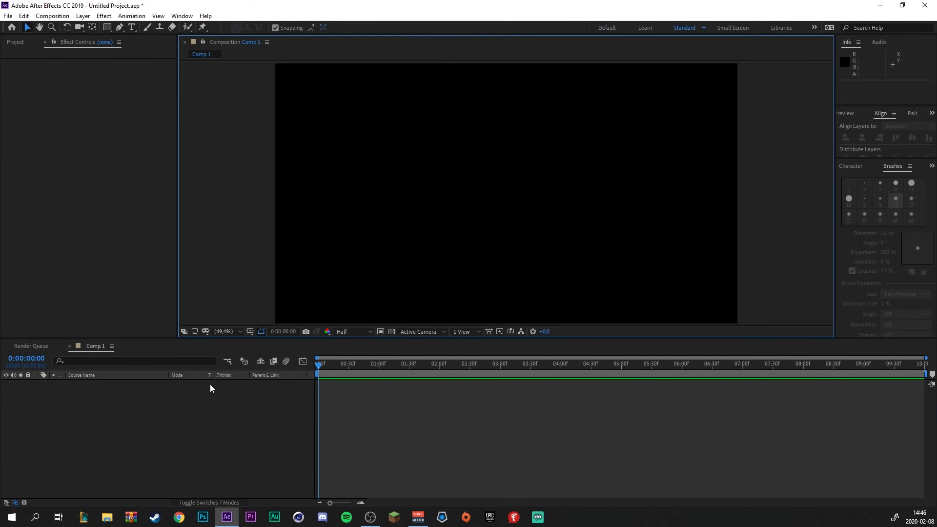
Import CAMTUT.psd into Comp 1 as 'Composition - Retain Layer Sizes'.
{"action": "key", "text": "super+e"}
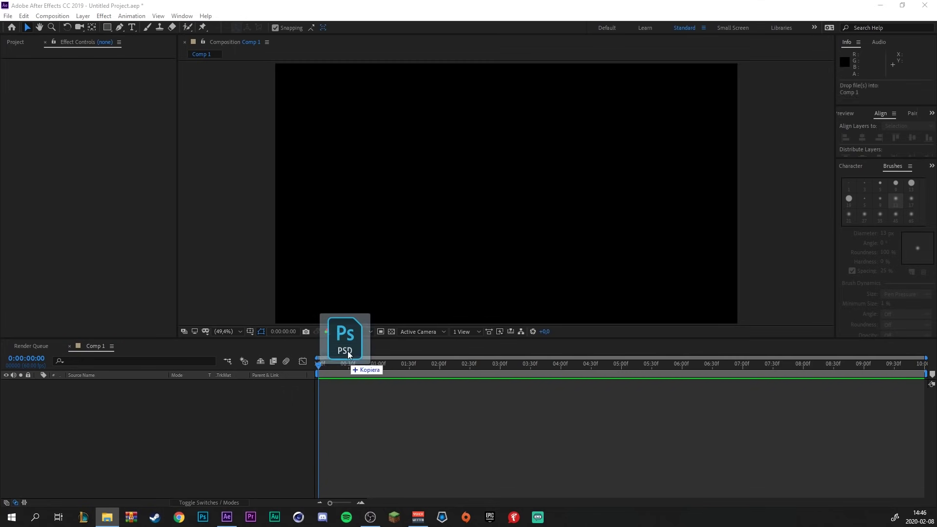
{"action": "left_click_drag", "start_coordinate": [355, 299], "coordinate": [364, 250]}
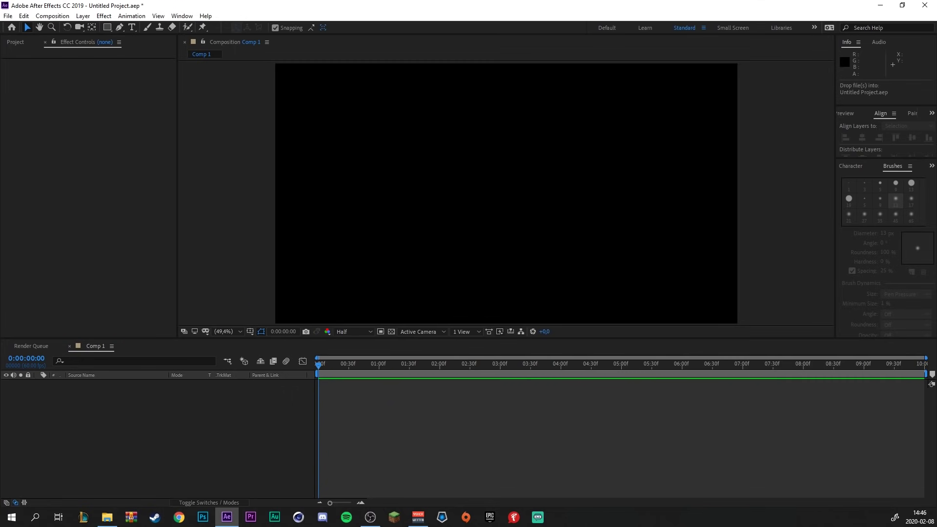
{"action": "left_click", "coordinate": [421, 209]}
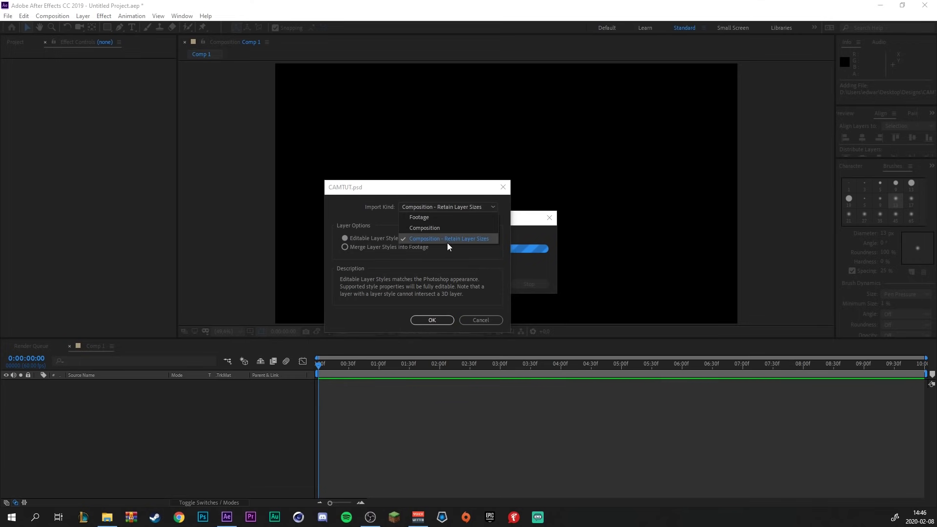
{"action": "left_click", "coordinate": [440, 209]}
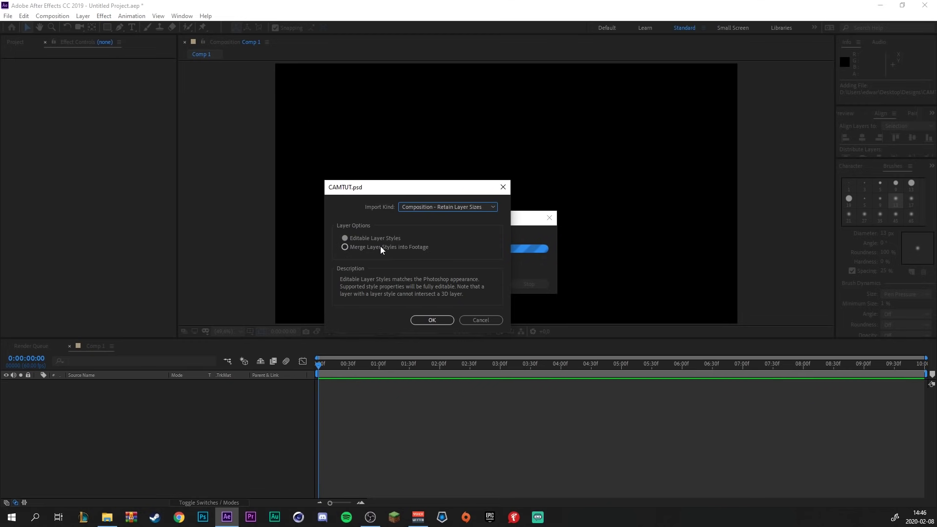
{"action": "left_click", "coordinate": [431, 322]}
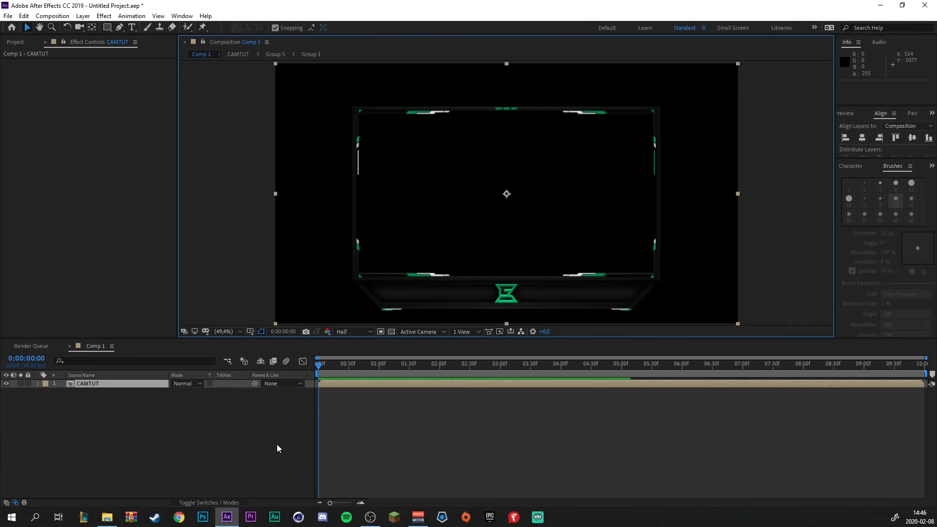
Drop tutCAm.png into Comp 1 above CAMTUT and toggle layer visibility to compare.
{"action": "scroll", "coordinate": [607, 276], "scroll_direction": "up", "scroll_amount": 3}
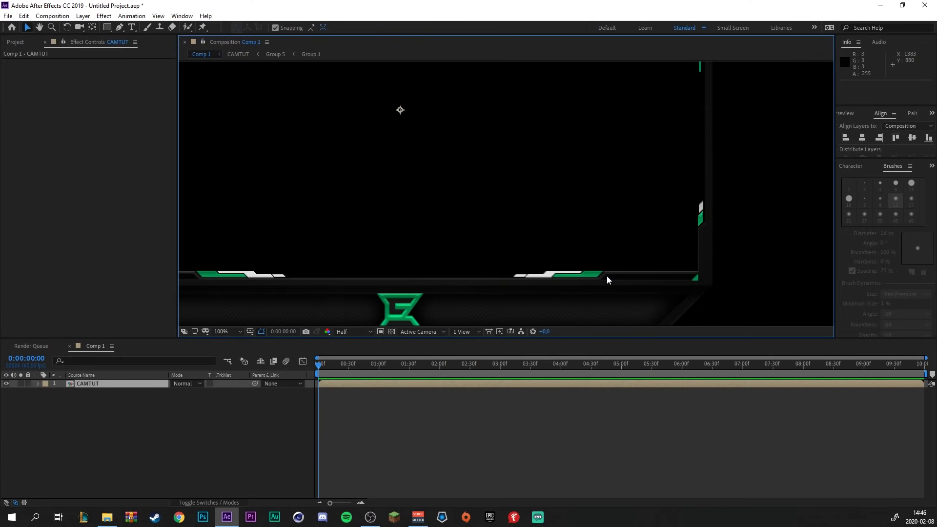
{"action": "scroll", "coordinate": [565, 272], "scroll_direction": "down", "scroll_amount": 2}
{"action": "left_click", "coordinate": [173, 457]}
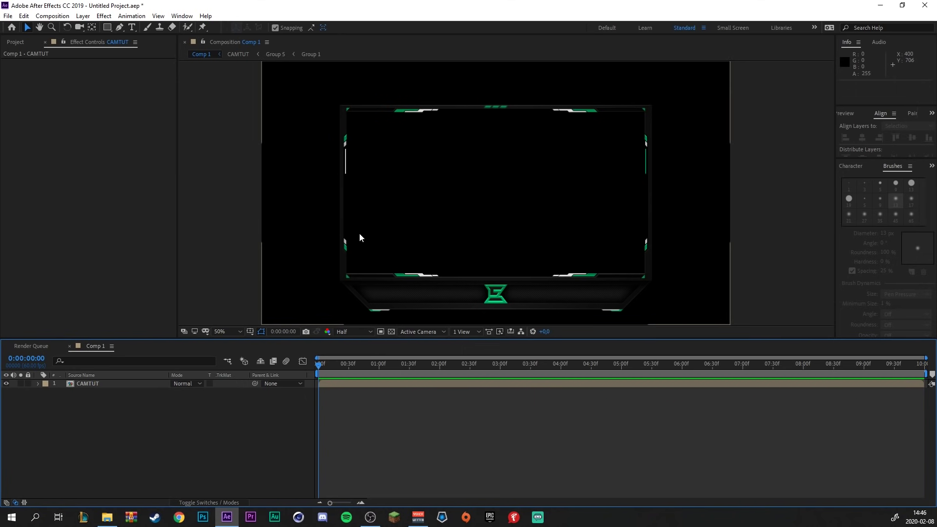
{"action": "left_click", "coordinate": [113, 523]}
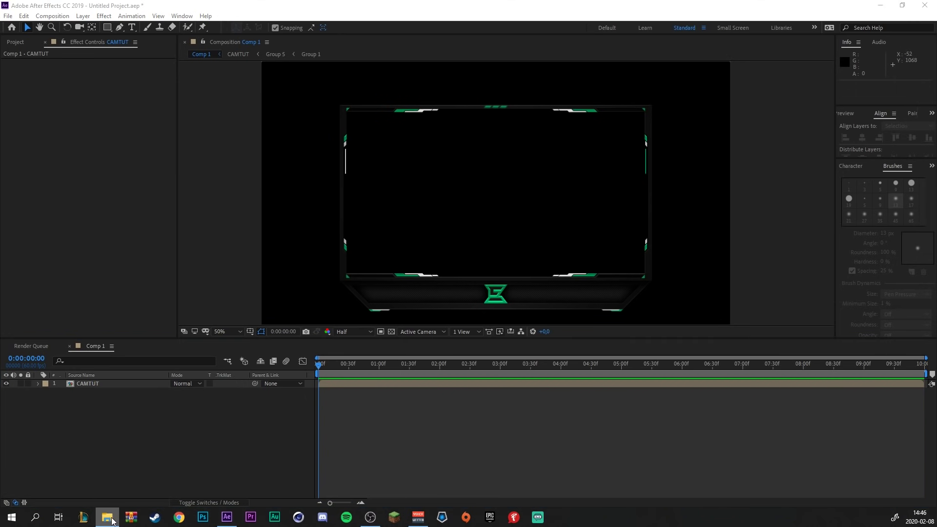
{"action": "left_click_drag", "start_coordinate": [0, 385], "coordinate": [44, 389]}
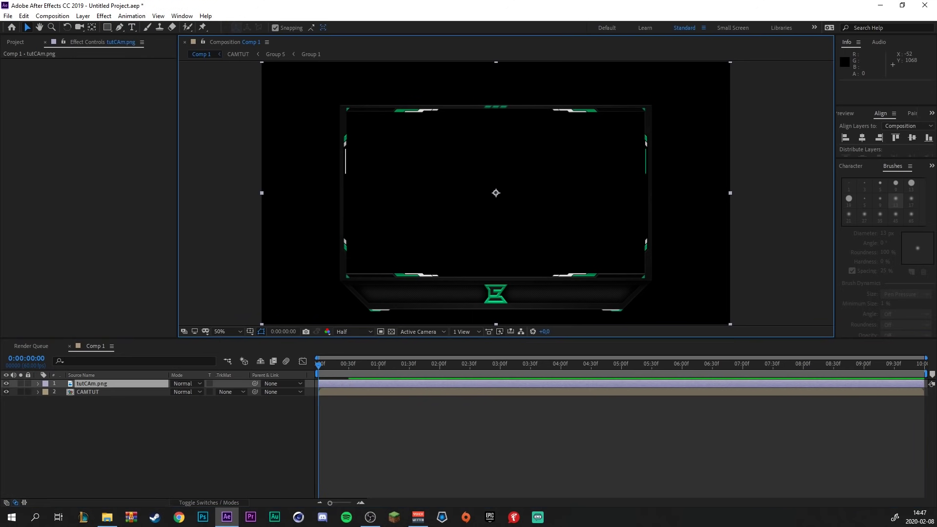
{"action": "left_click", "coordinate": [7, 385]}
{"action": "left_click", "coordinate": [7, 385]}
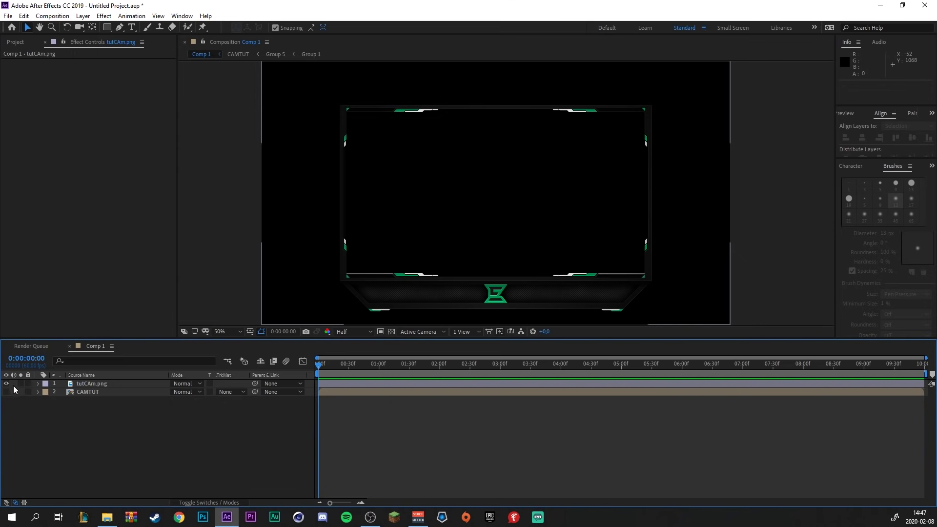
{"action": "left_click", "coordinate": [7, 392]}
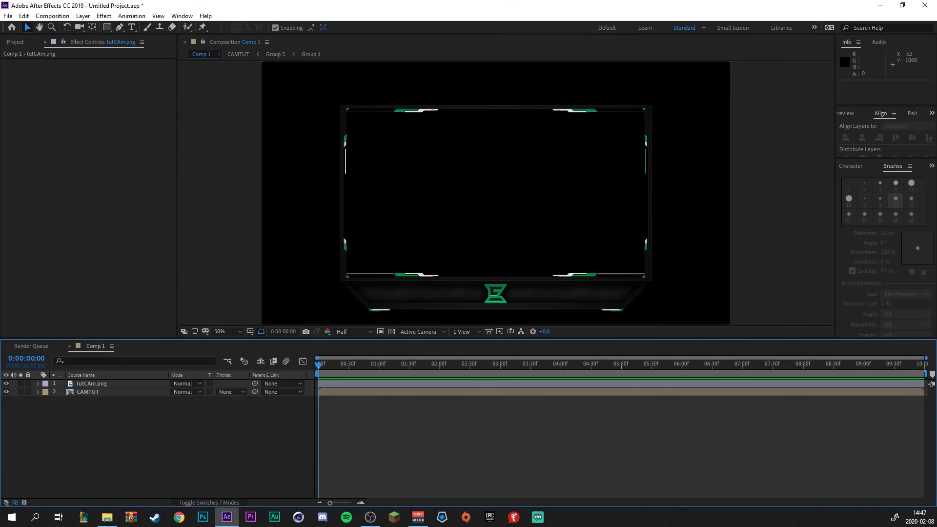
In the CAMTUT composition, delete Group 5 and add tutCAm.png below Group 4.
{"action": "double_click", "coordinate": [88, 392]}
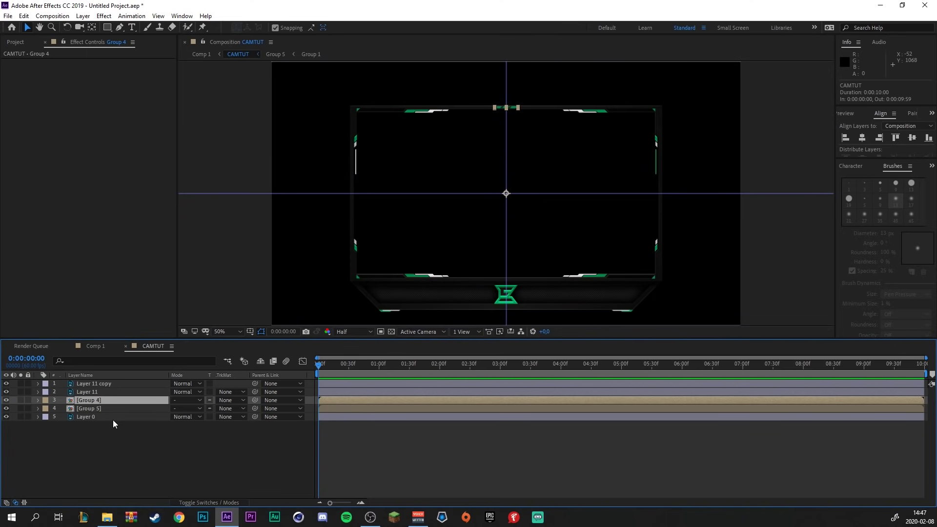
{"action": "left_click", "coordinate": [88, 408]}
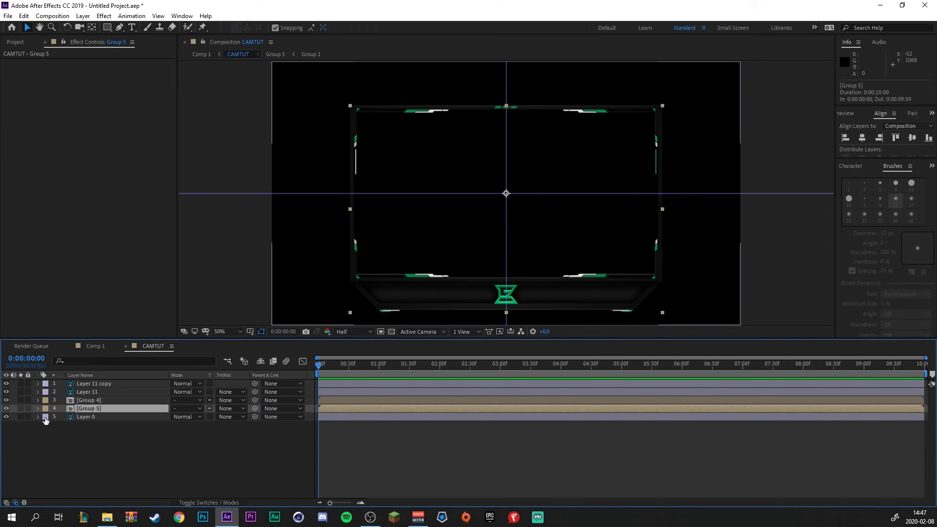
{"action": "left_click", "coordinate": [6, 409]}
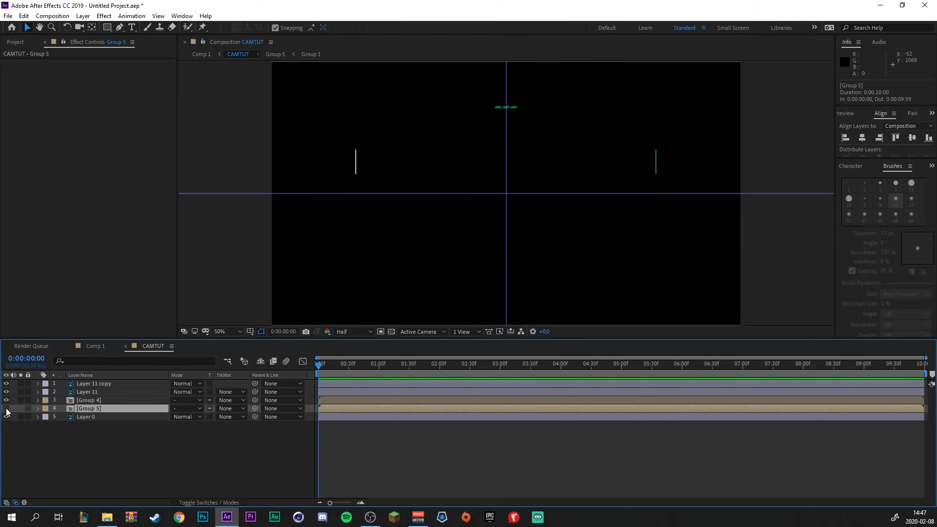
{"action": "left_click", "coordinate": [6, 409]}
{"action": "key", "text": "Delete"}
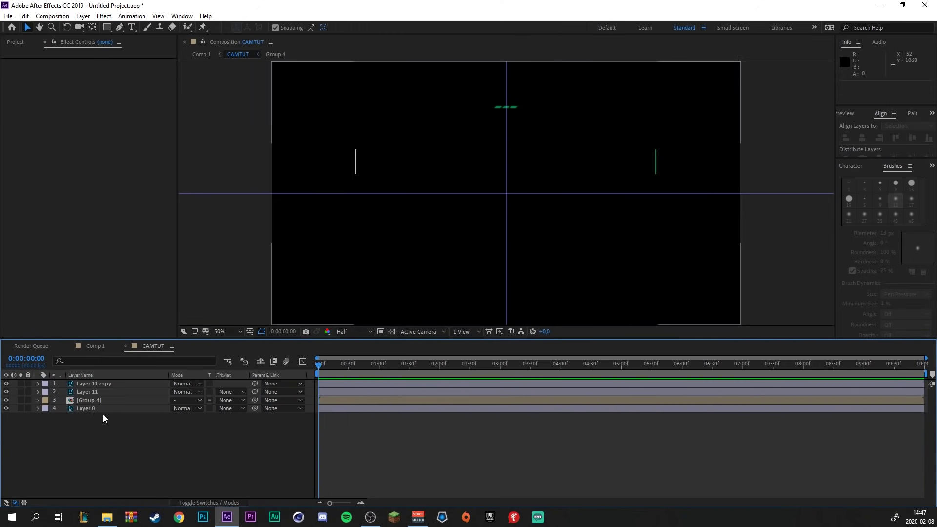
{"action": "left_click", "coordinate": [15, 42]}
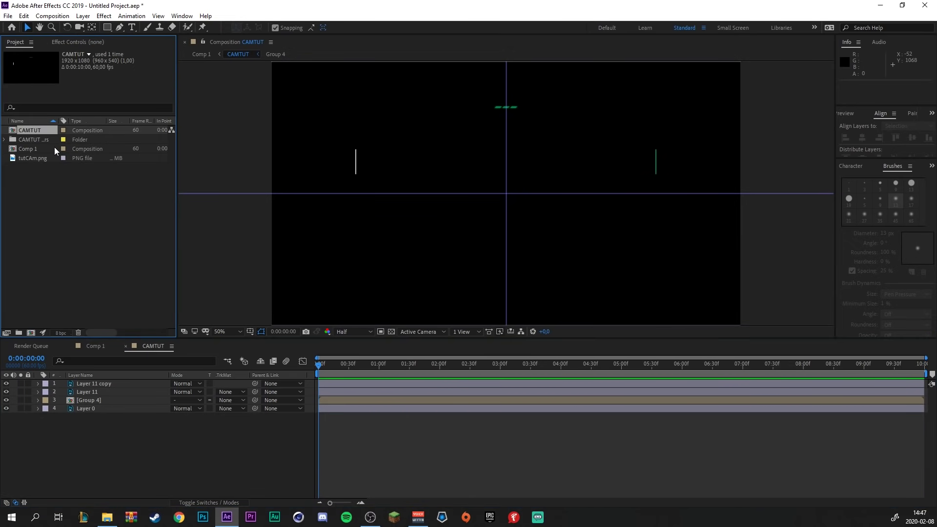
{"action": "left_click_drag", "start_coordinate": [36, 157], "coordinate": [140, 407]}
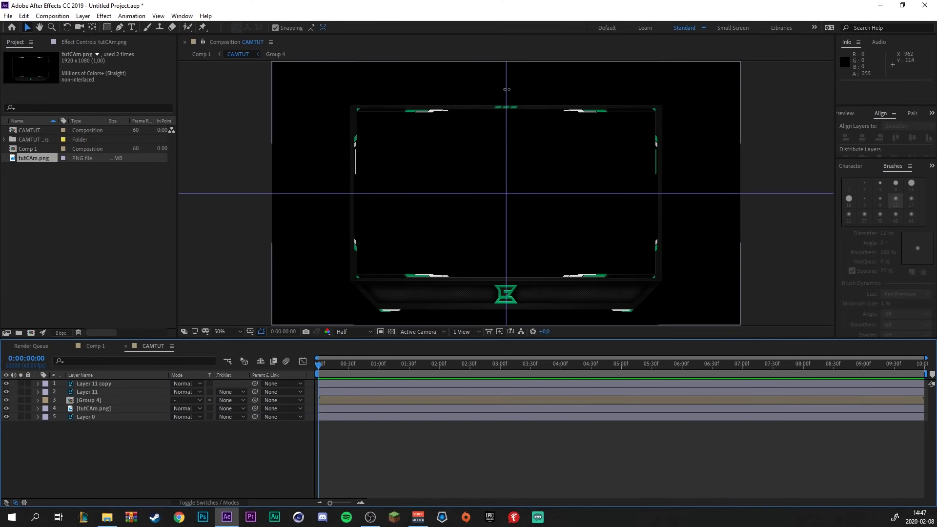
Drag both guides out of the viewer and identify the three green Group 4 bars.
{"action": "left_click_drag", "start_coordinate": [505, 88], "coordinate": [147, 142]}
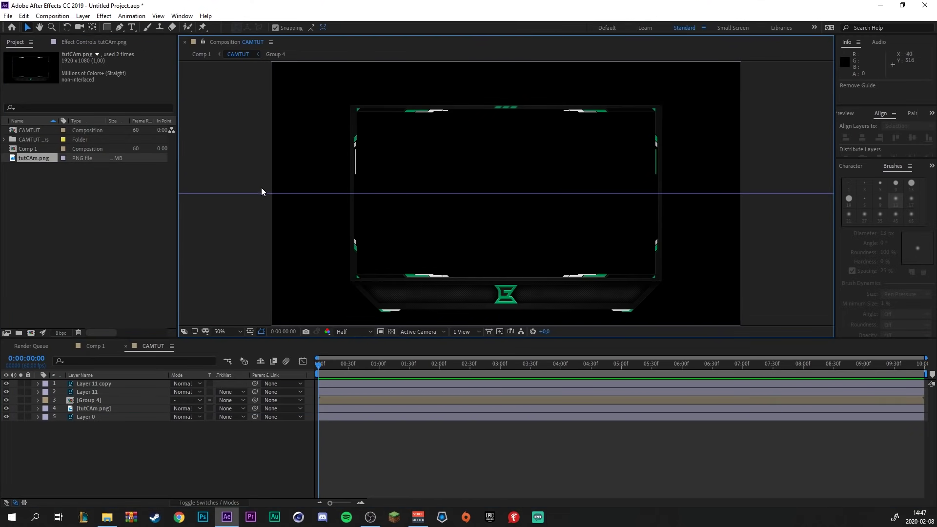
{"action": "left_click_drag", "start_coordinate": [261, 191], "coordinate": [439, 44]}
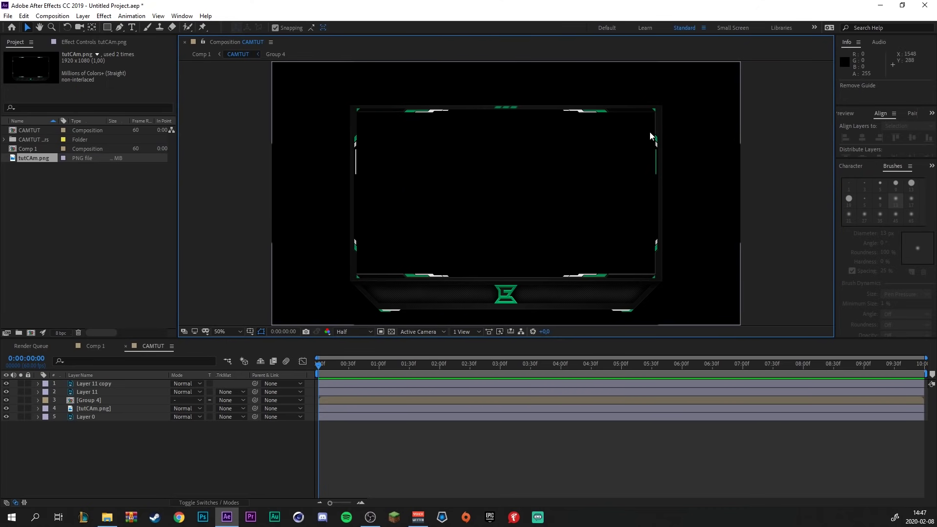
{"action": "left_click_drag", "start_coordinate": [500, 104], "coordinate": [223, 271]}
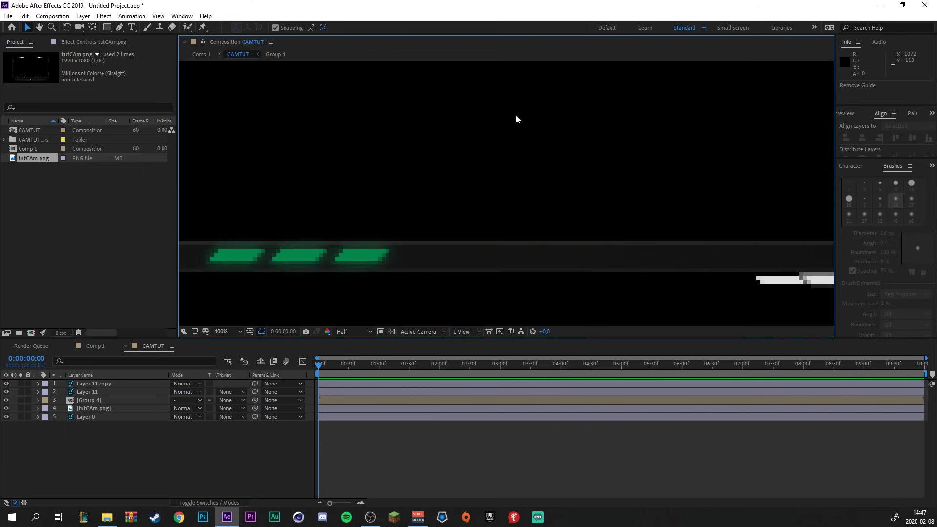
{"action": "scroll", "coordinate": [205, 290], "scroll_direction": "up", "scroll_amount": 4}
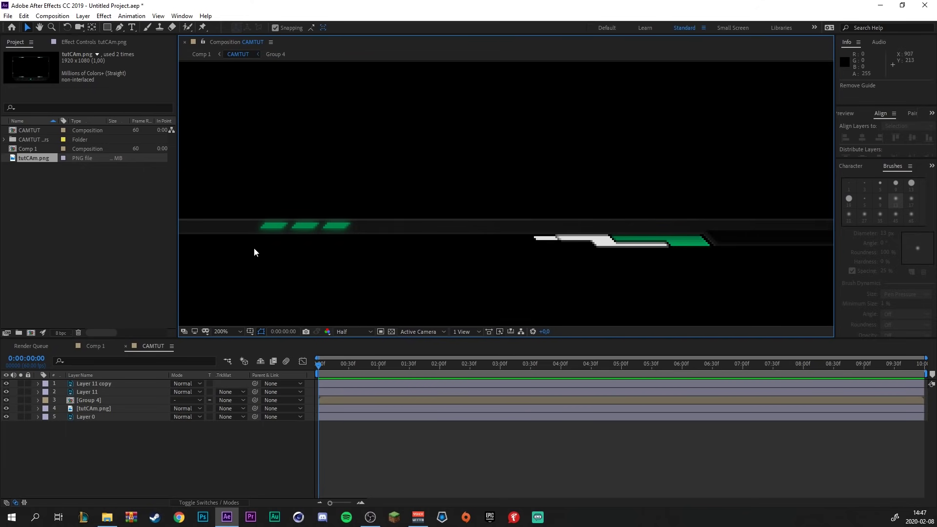
{"action": "scroll", "coordinate": [236, 233], "scroll_direction": "up", "scroll_amount": 2}
{"action": "left_click", "coordinate": [298, 219]}
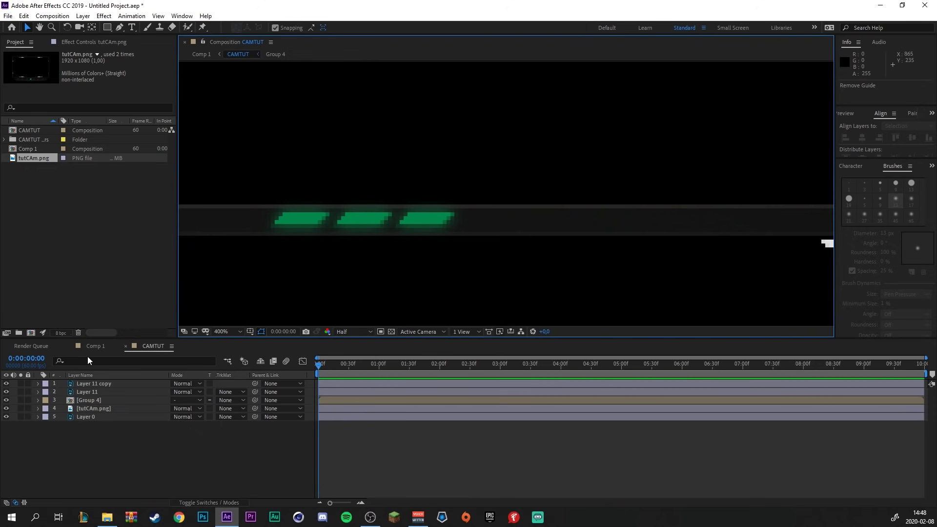
{"action": "left_click", "coordinate": [7, 401]}
{"action": "left_click", "coordinate": [7, 401]}
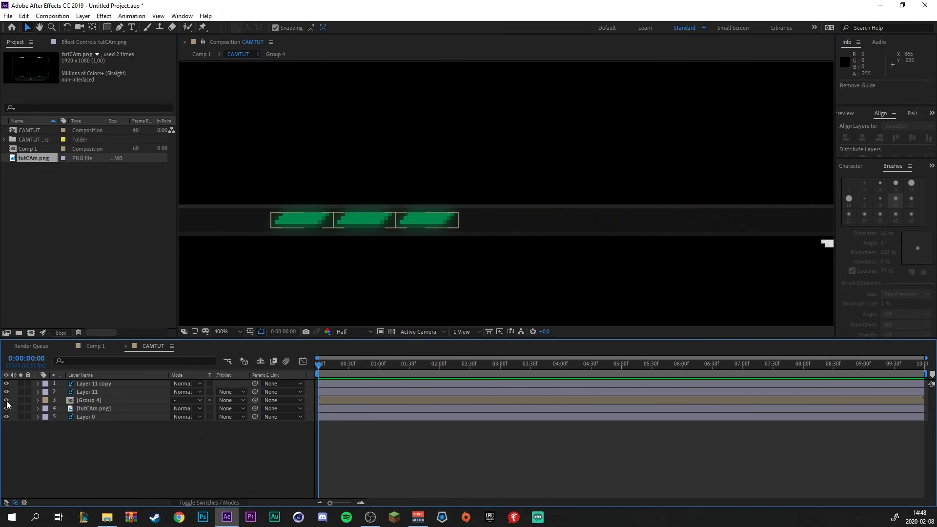
Open the Group 4 precomp and hide all three green bar layers.
{"action": "double_click", "coordinate": [110, 399]}
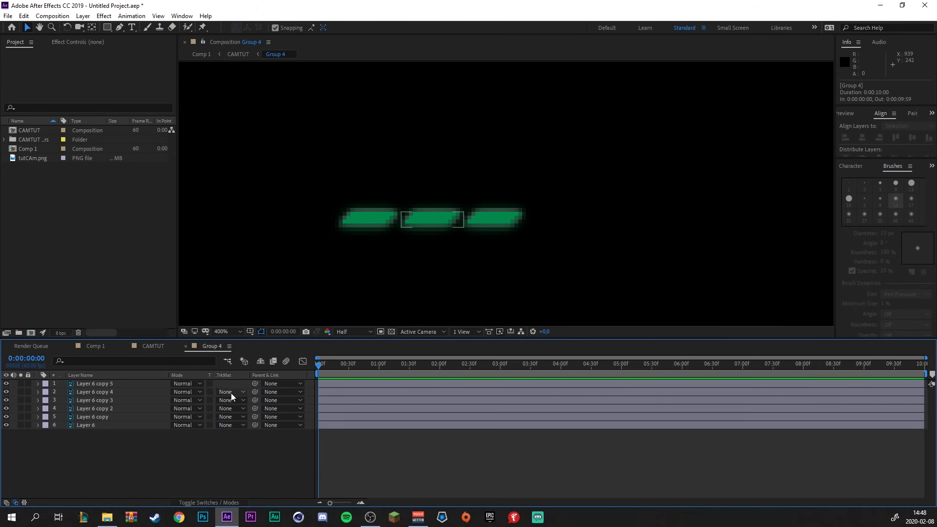
{"action": "left_click", "coordinate": [7, 400]}
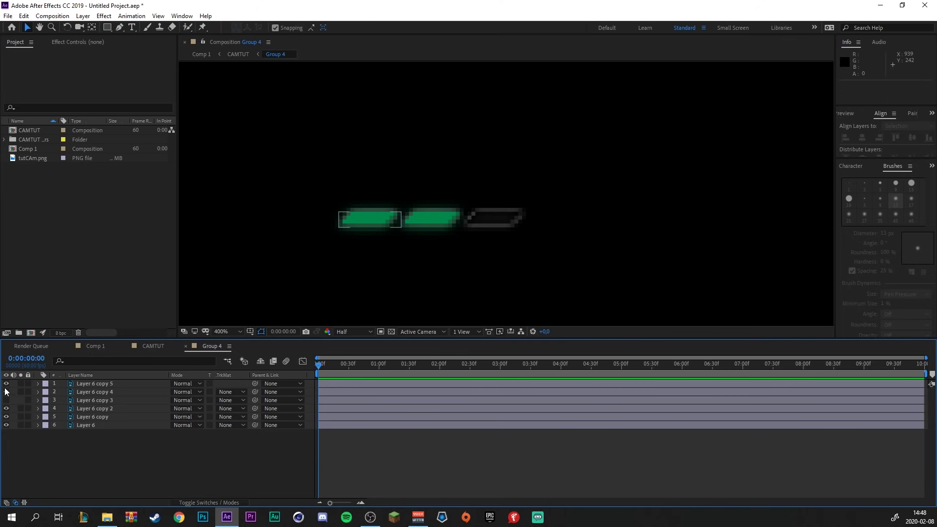
{"action": "left_click", "coordinate": [6, 384]}
{"action": "left_click", "coordinate": [6, 392]}
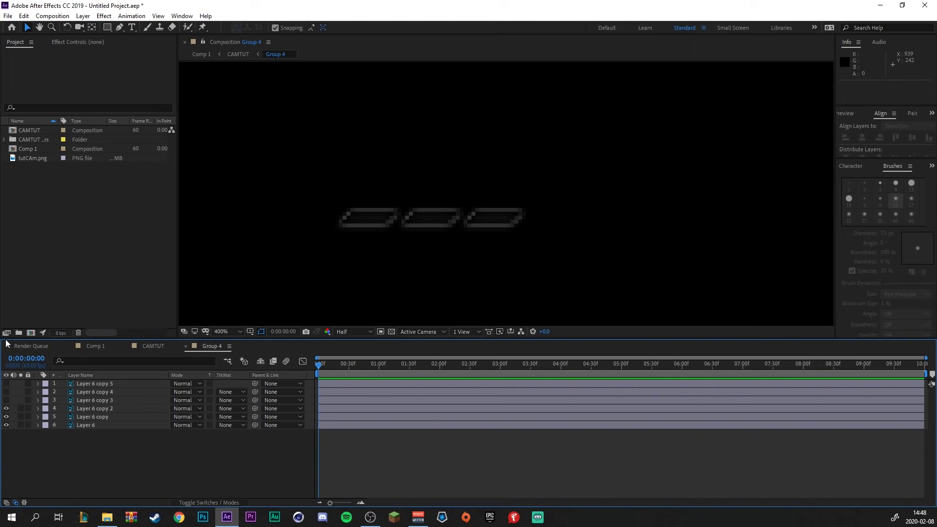
Make the first green bar visible again and select its layer, Layer 6 copy 5.
{"action": "left_click", "coordinate": [92, 400]}
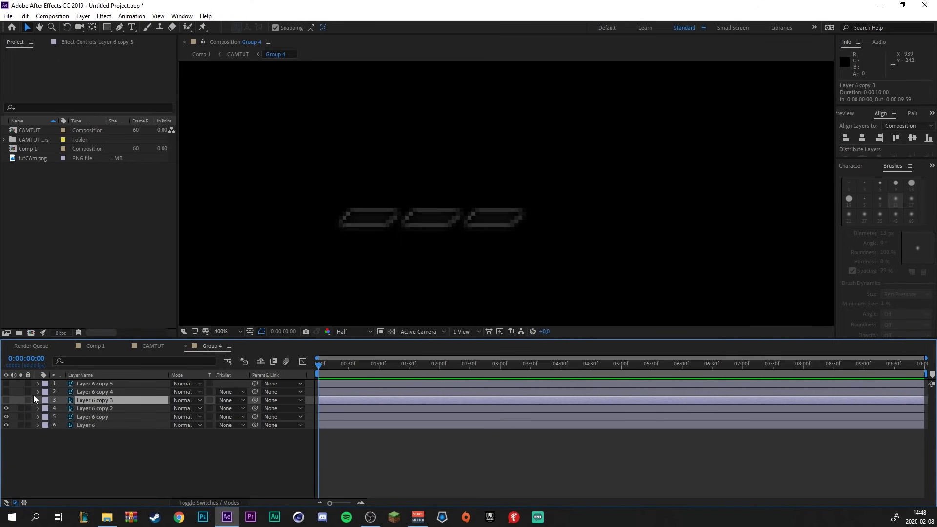
{"action": "key", "text": "t"}
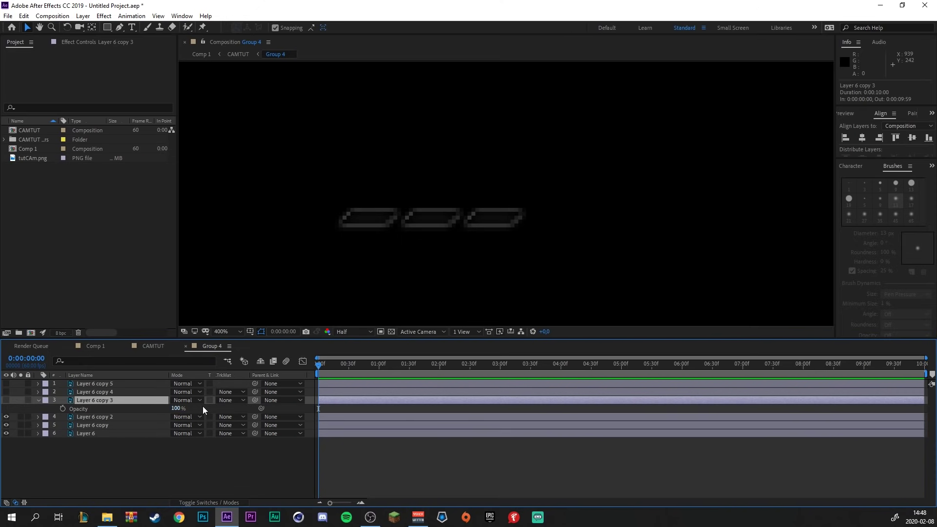
{"action": "left_click", "coordinate": [9, 385]}
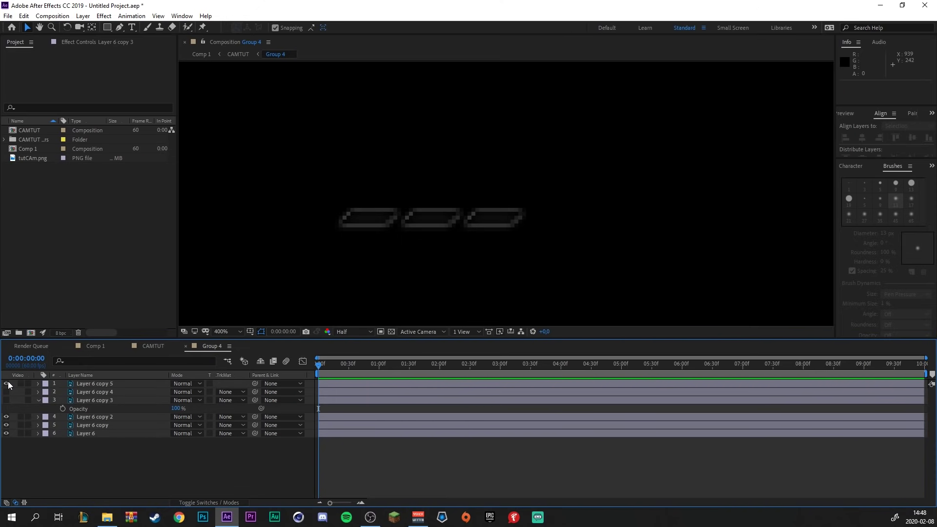
{"action": "left_click", "coordinate": [93, 385]}
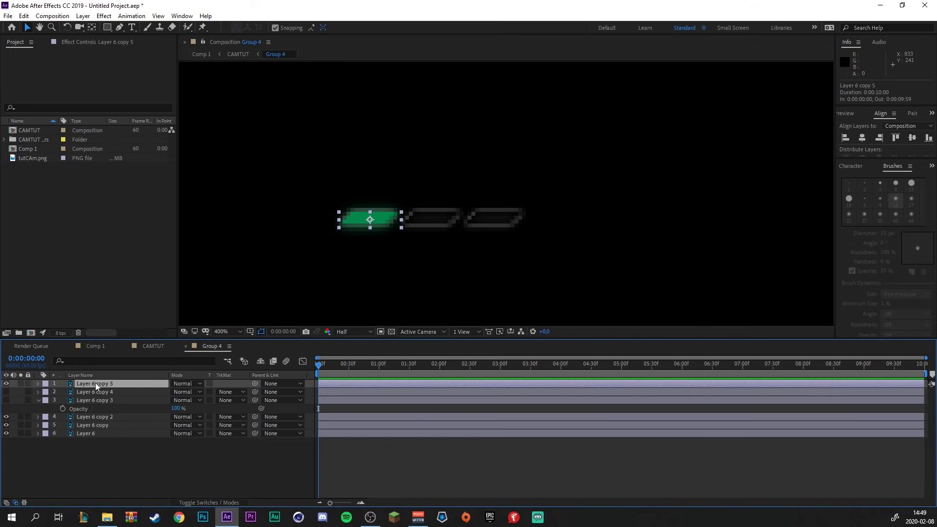
Keyframe Layer 6 copy 5's Opacity from 0% at 0:00 to 100% at frame 29.
{"action": "key", "text": "t"}
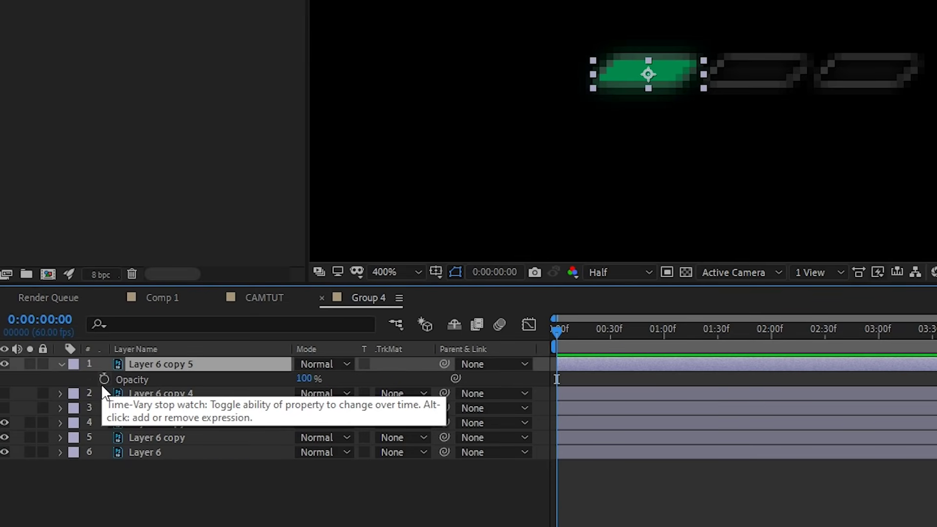
{"action": "left_click", "coordinate": [104, 380]}
{"action": "left_click", "coordinate": [304, 378]}
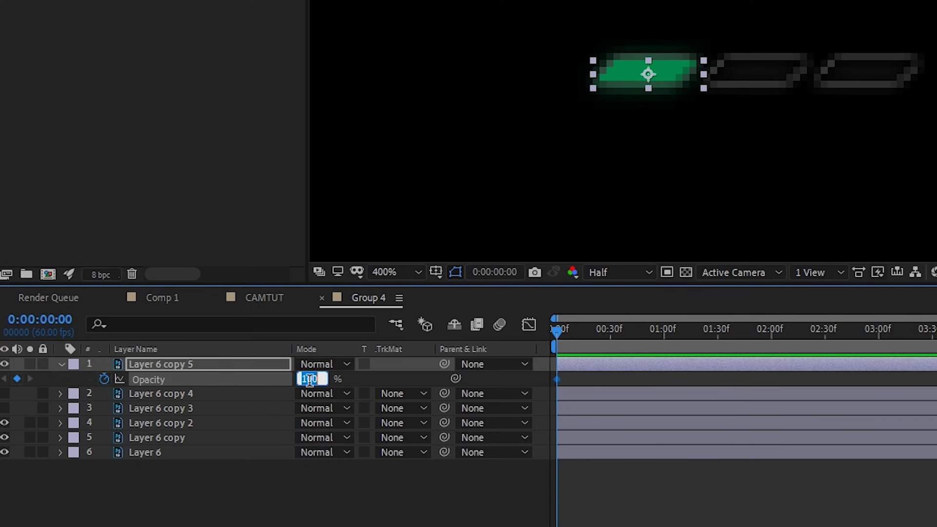
{"action": "type", "text": "0"}
{"action": "left_click_drag", "start_coordinate": [320, 365], "coordinate": [342, 392]}
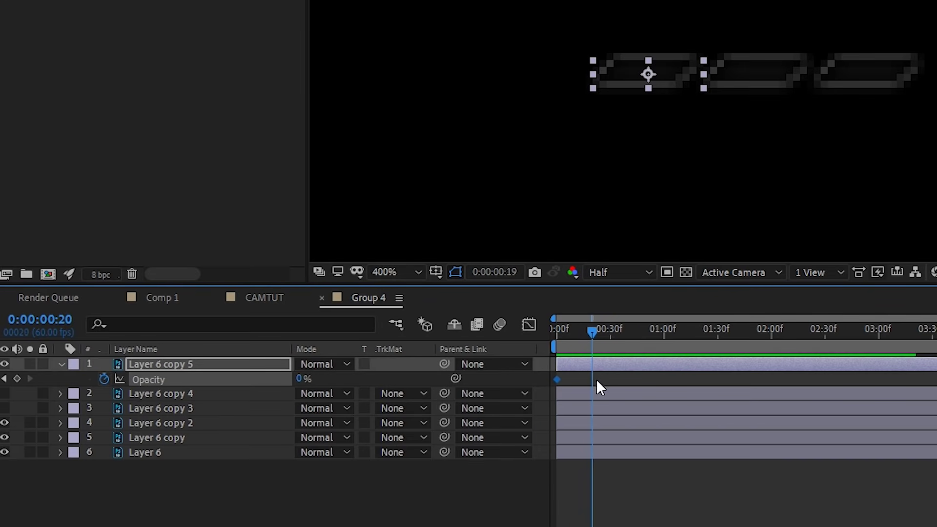
{"action": "left_click_drag", "start_coordinate": [599, 389], "coordinate": [615, 403]}
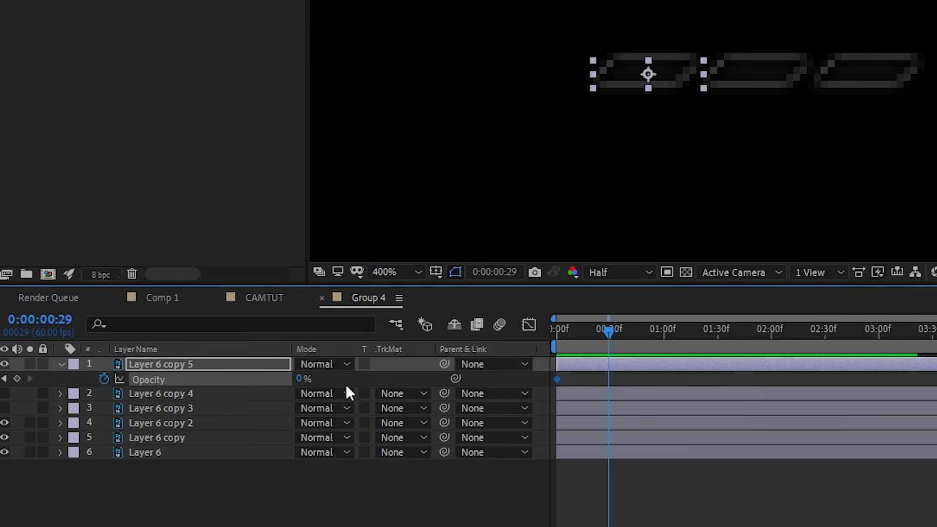
{"action": "left_click", "coordinate": [299, 379]}
{"action": "type", "text": "10"}
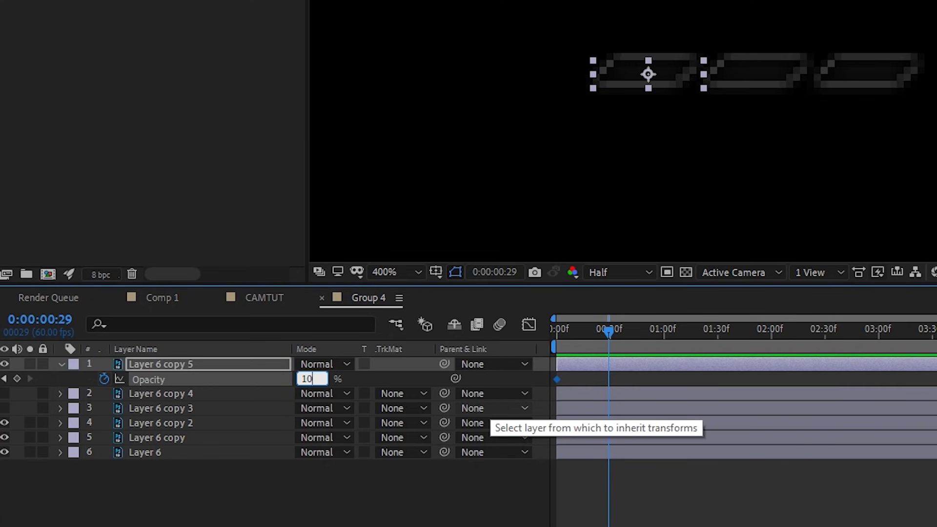
{"action": "type", "text": "0"}
{"action": "key", "text": "Return"}
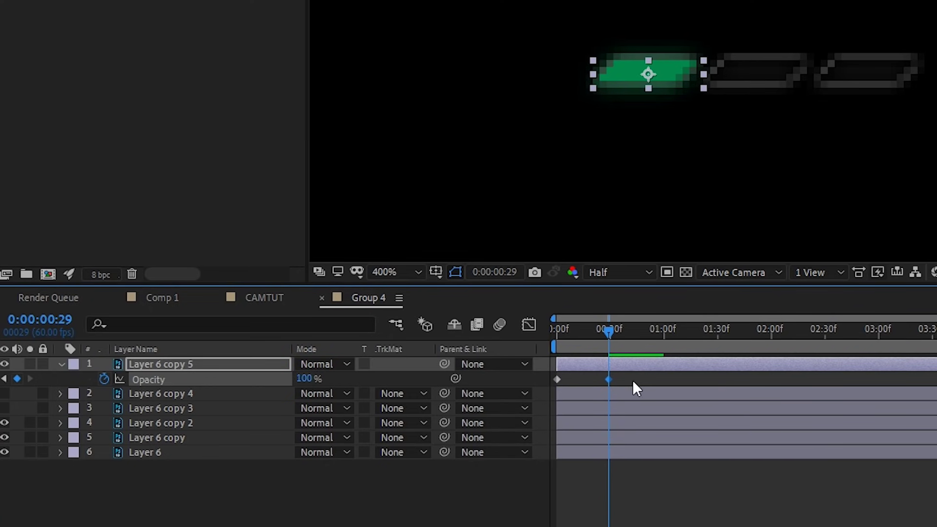
Apply Easy Ease to both opacity keyframes, steepen the speed curve in the Graph Editor, then preview.
{"action": "left_click_drag", "start_coordinate": [635, 388], "coordinate": [549, 376]}
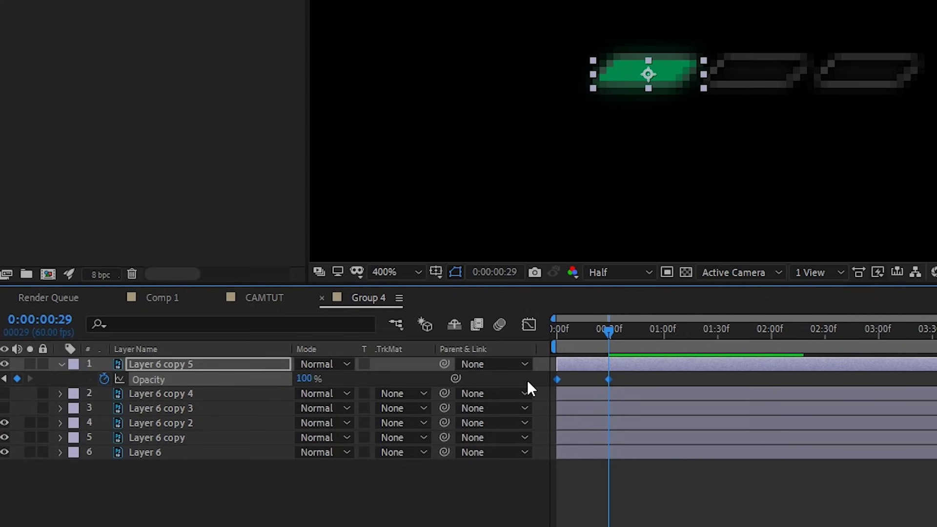
{"action": "key", "text": "F9"}
{"action": "left_click", "coordinate": [529, 325]}
{"action": "right_click", "coordinate": [633, 434]}
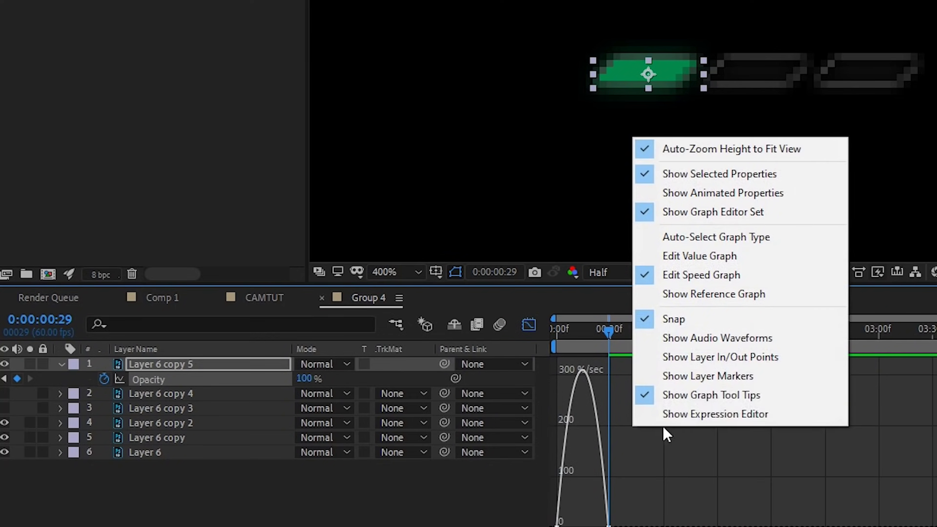
{"action": "left_click", "coordinate": [736, 284]}
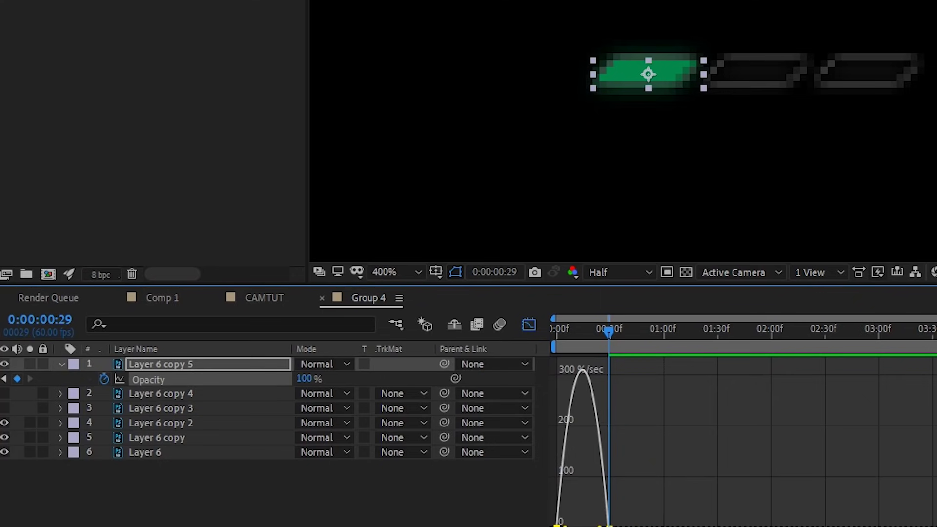
{"action": "left_click_drag", "start_coordinate": [565, 526], "coordinate": [586, 526]}
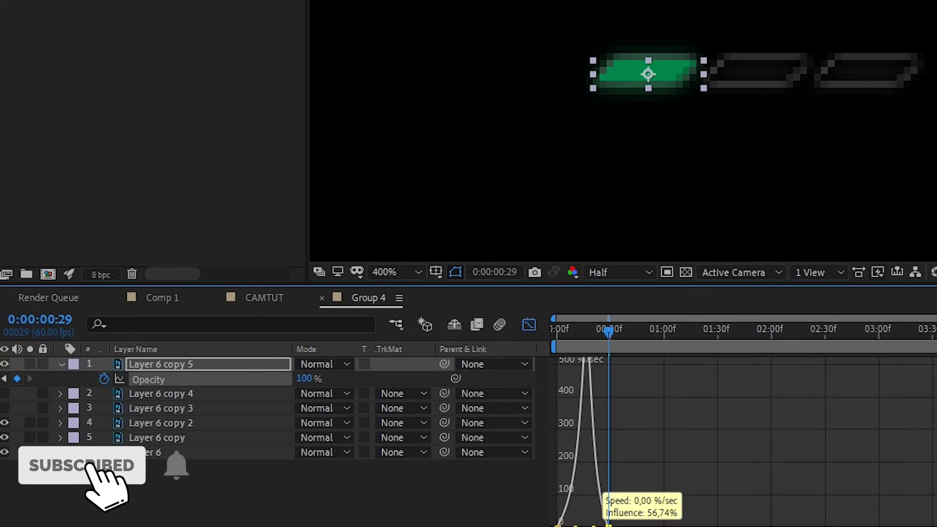
{"action": "left_click", "coordinate": [529, 324]}
{"action": "key", "text": "space"}
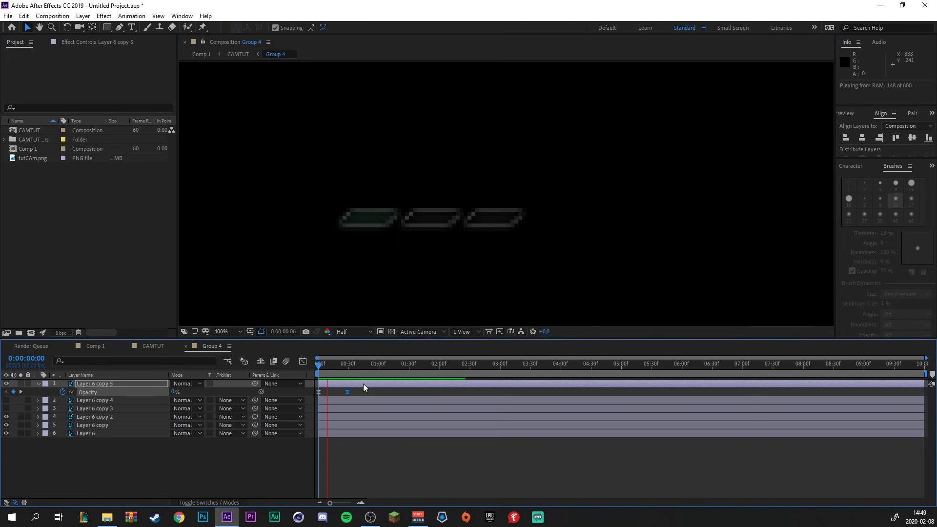
{"action": "key", "text": "space"}
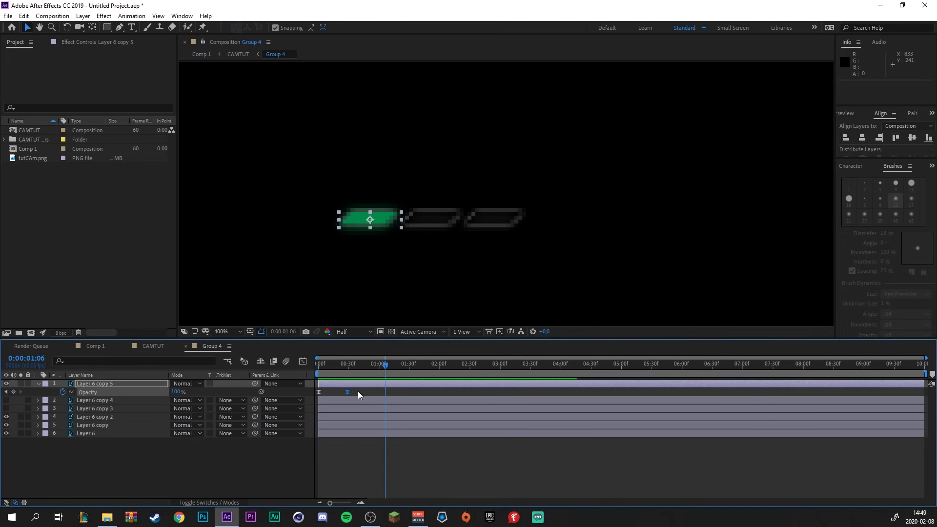
Copy the first bar's opacity keyframes and paste them slightly later onto Layer 6 copy 4.
{"action": "left_click_drag", "start_coordinate": [358, 395], "coordinate": [295, 387]}
{"action": "key", "text": "ctrl+c"}
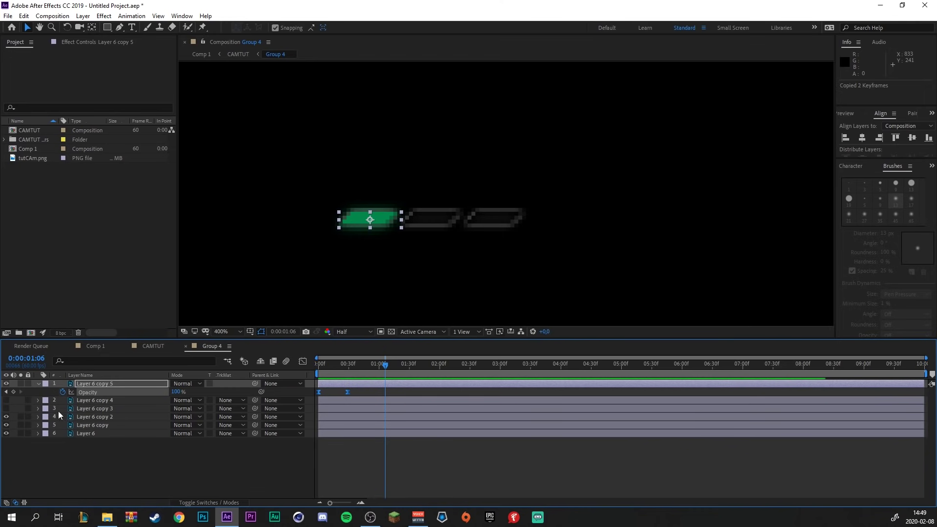
{"action": "left_click", "coordinate": [6, 401]}
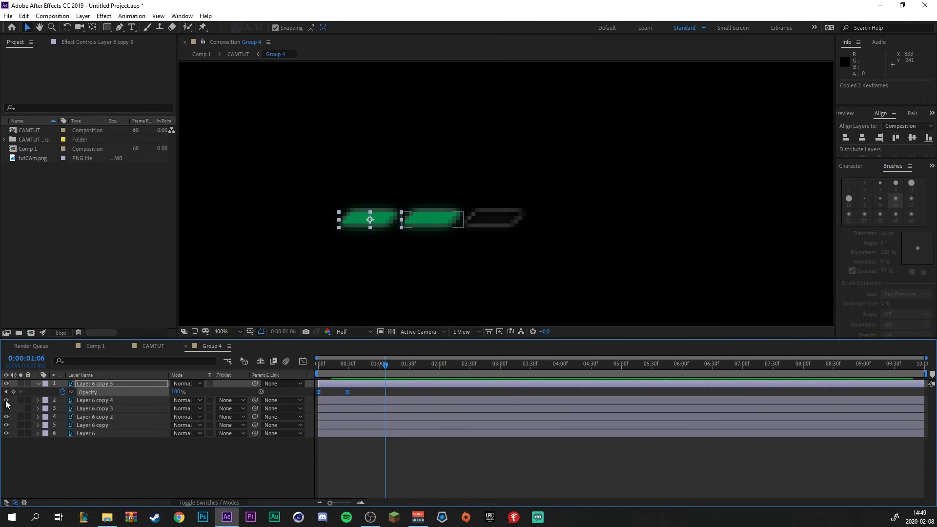
{"action": "left_click", "coordinate": [98, 400]}
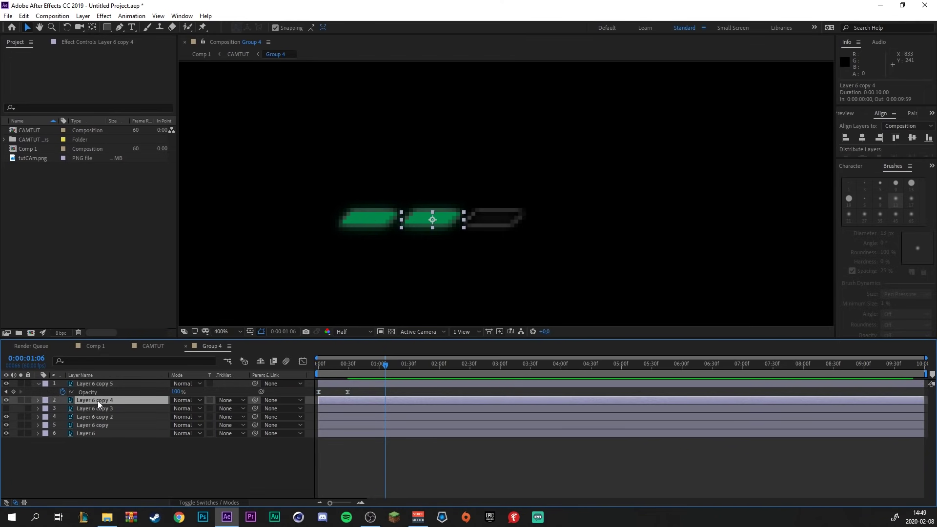
{"action": "left_click", "coordinate": [334, 365]}
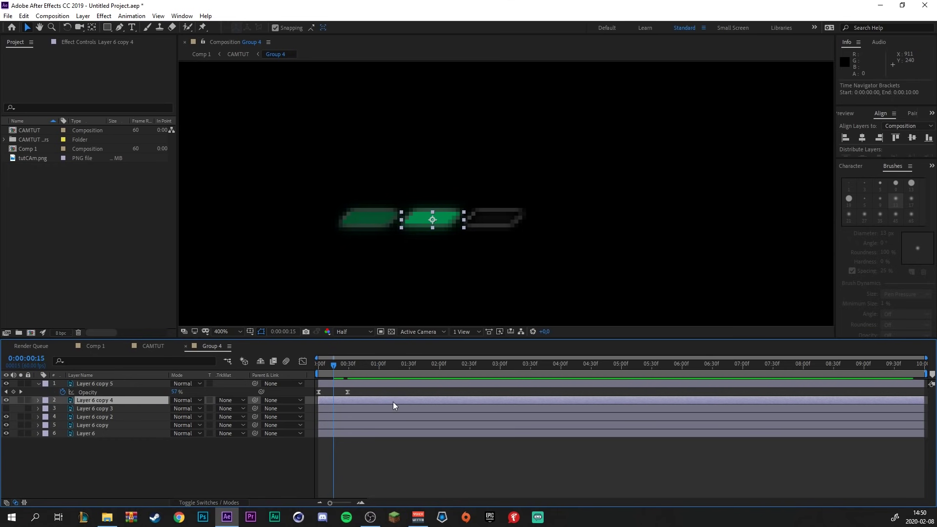
{"action": "key", "text": "ctrl+v"}
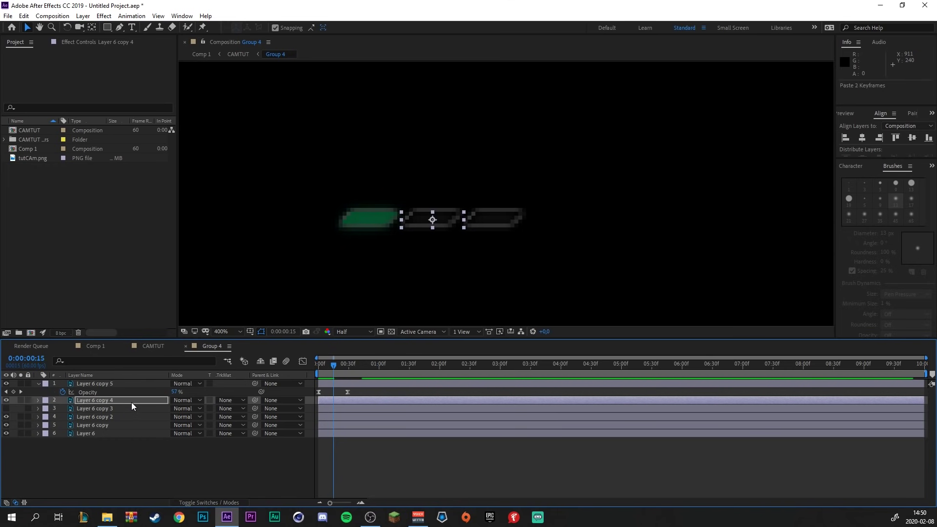
{"action": "key", "text": "u"}
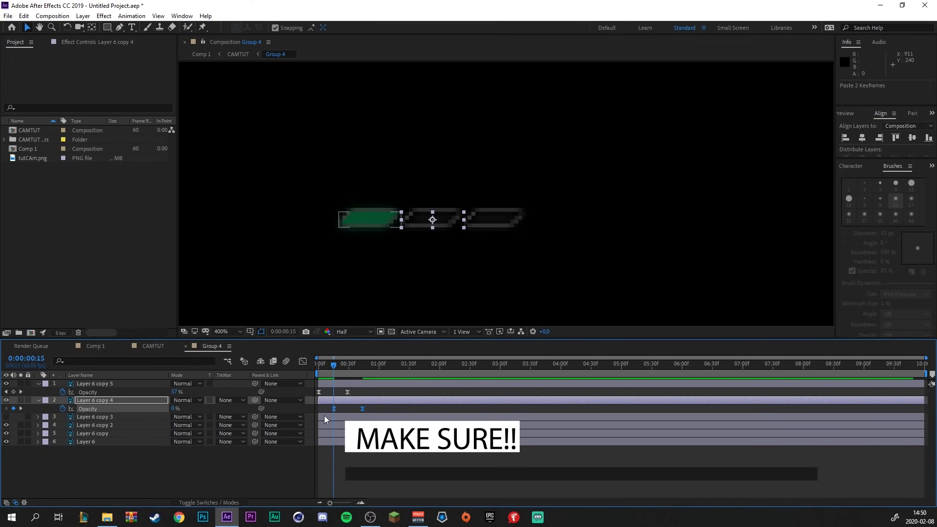
{"action": "mouse_move", "coordinate": [342, 363]}
{"action": "left_mouse_down"}
{"action": "mouse_move", "coordinate": [315, 385]}
{"action": "mouse_move", "coordinate": [347, 364]}
{"action": "left_mouse_up"}
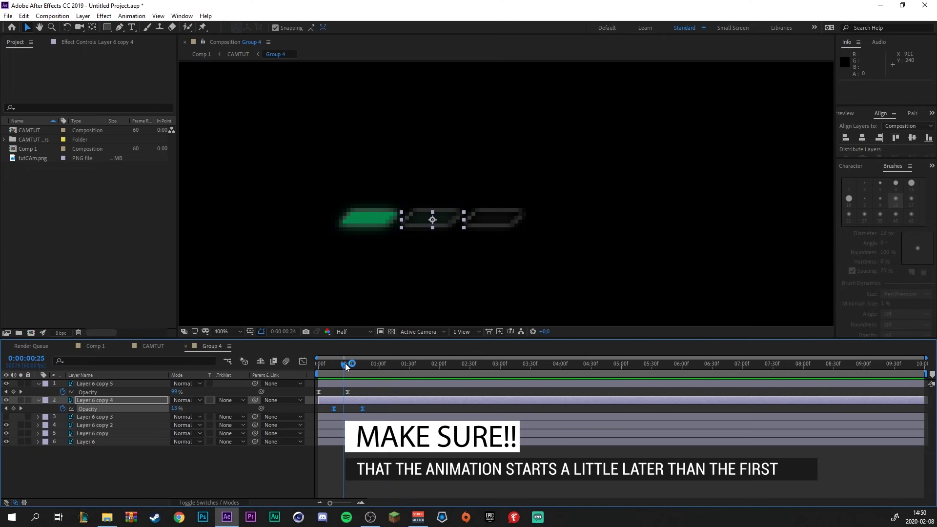
Paste the fade-in keyframes later again onto Layer 6 copy 3 and preview the staggered bars.
{"action": "left_click", "coordinate": [354, 420]}
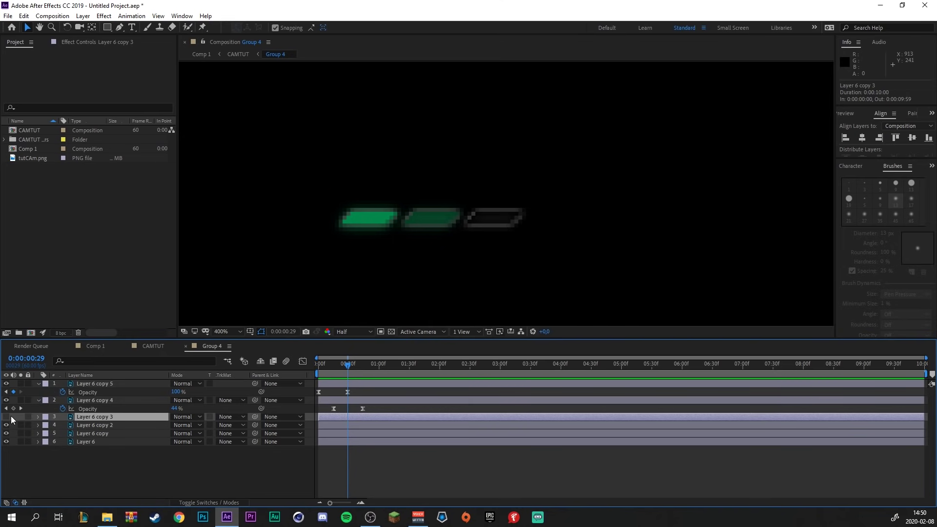
{"action": "key", "text": "ctrl+v"}
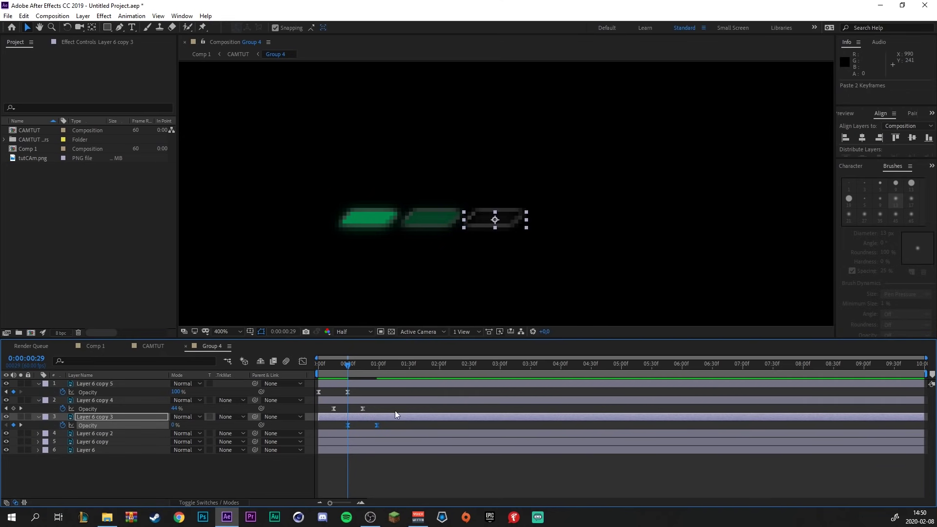
{"action": "left_click_drag", "start_coordinate": [330, 369], "coordinate": [317, 369]}
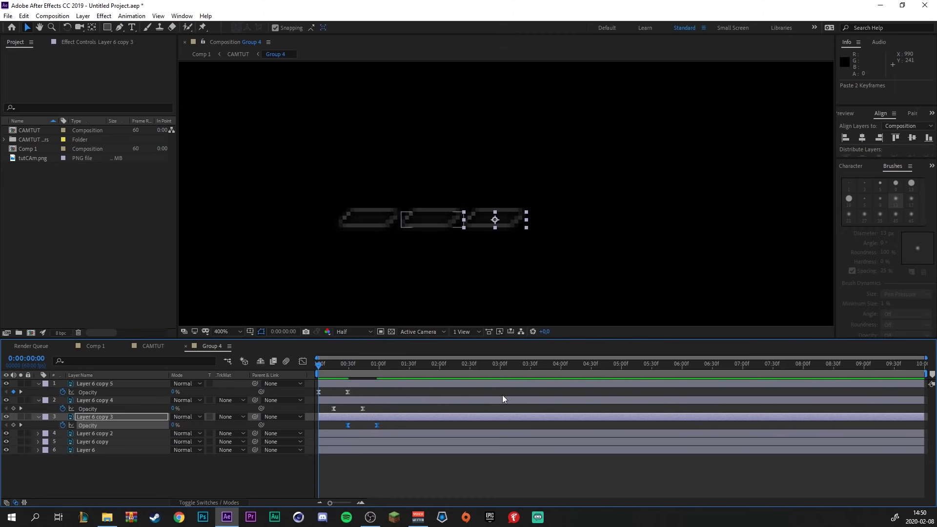
{"action": "key", "text": "space"}
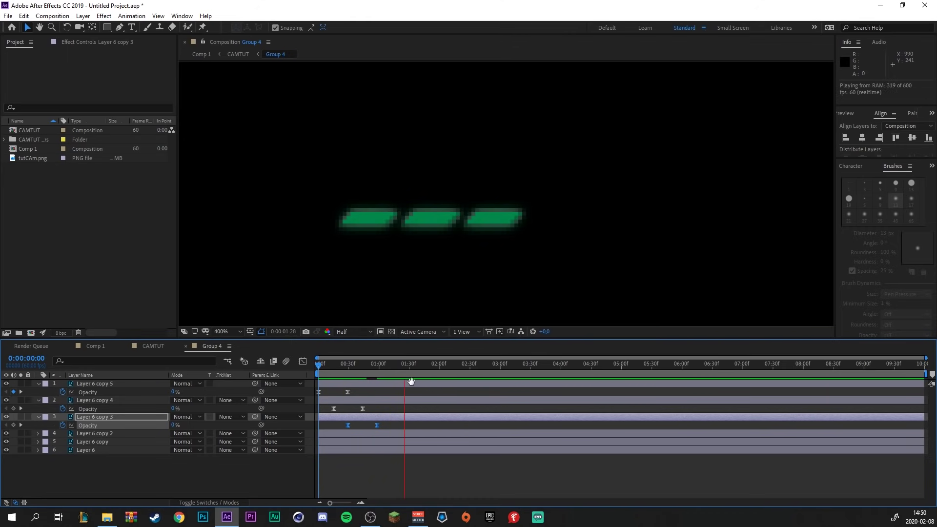
Give Layer 6 copy 3 a 100% opacity keyframe, then 0% at 0:00:02:00.
{"action": "left_click_drag", "start_coordinate": [384, 368], "coordinate": [401, 371]}
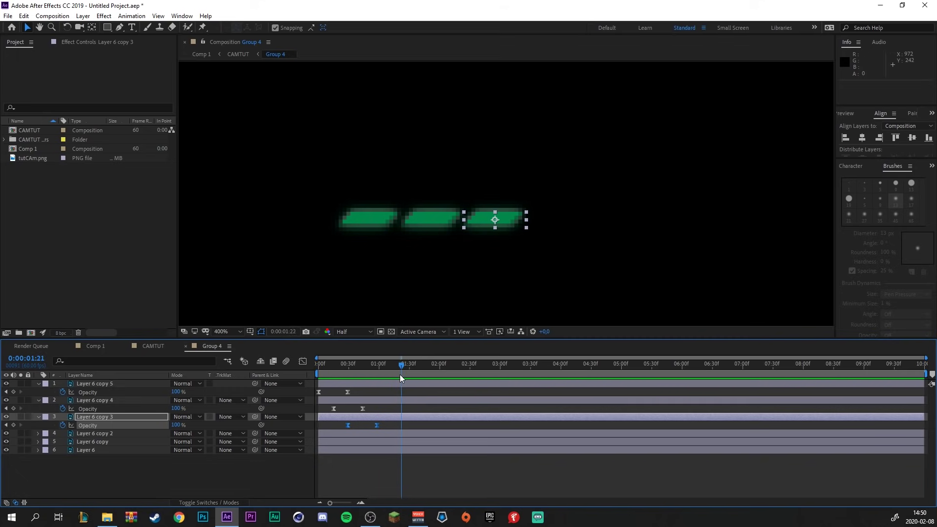
{"action": "mouse_move", "coordinate": [400, 374]}
{"action": "left_mouse_down"}
{"action": "mouse_move", "coordinate": [393, 380]}
{"action": "mouse_move", "coordinate": [413, 386]}
{"action": "left_mouse_up"}
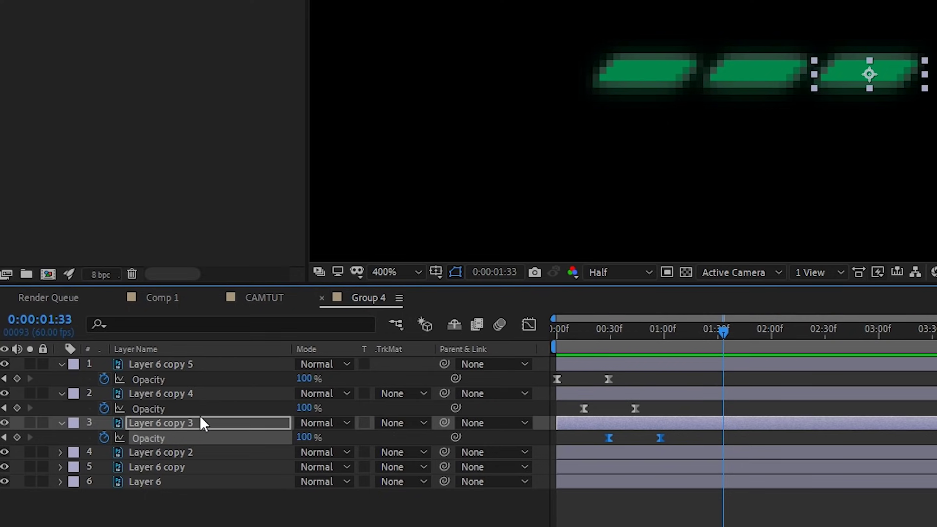
{"action": "left_click", "coordinate": [17, 437]}
{"action": "left_click_drag", "start_coordinate": [729, 333], "coordinate": [771, 334]}
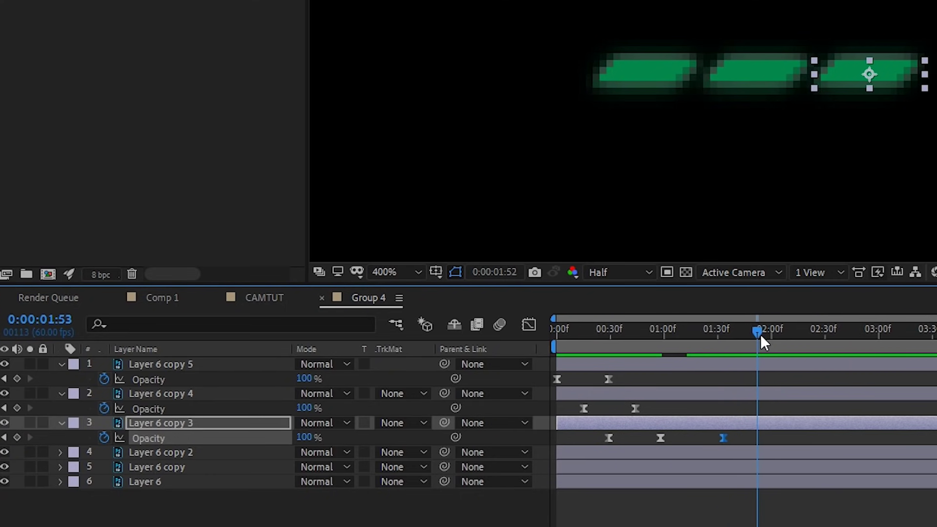
{"action": "left_click", "coordinate": [305, 438]}
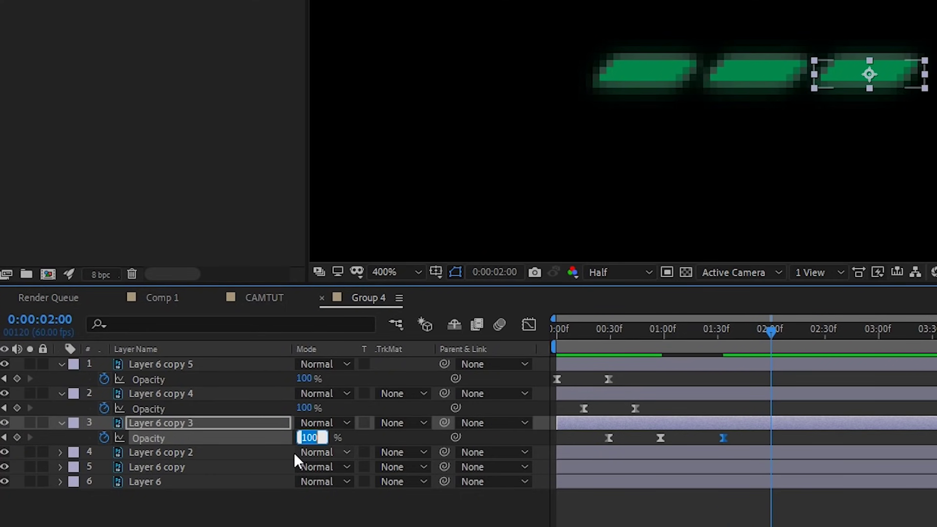
{"action": "type", "text": "0"}
{"action": "key", "text": "Return"}
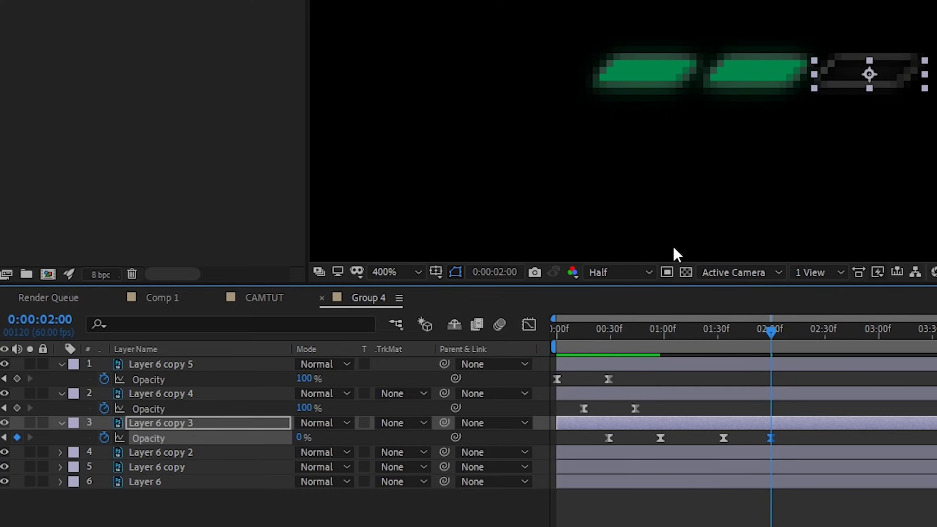
Preview the third bar's fade-in and fade-out, then select its two fade-out keyframes.
{"action": "left_click_drag", "start_coordinate": [752, 337], "coordinate": [713, 337]}
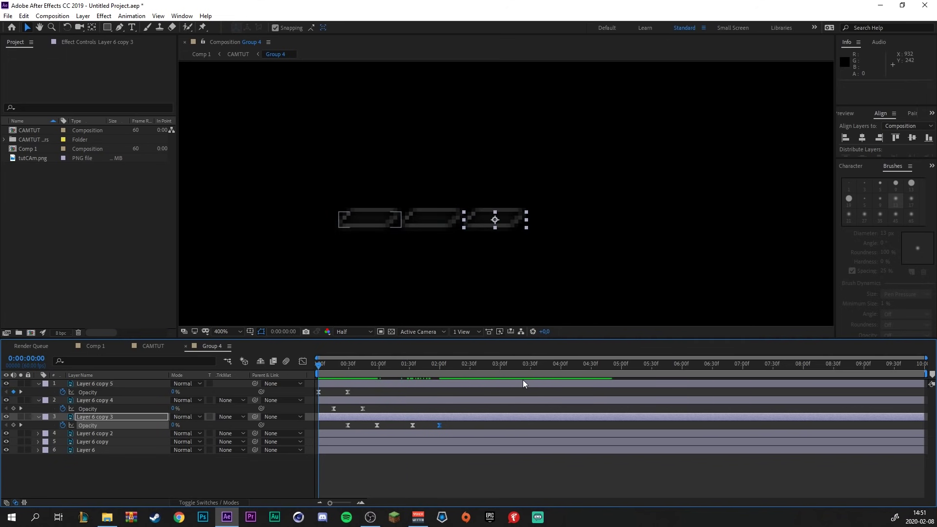
{"action": "key", "text": "space"}
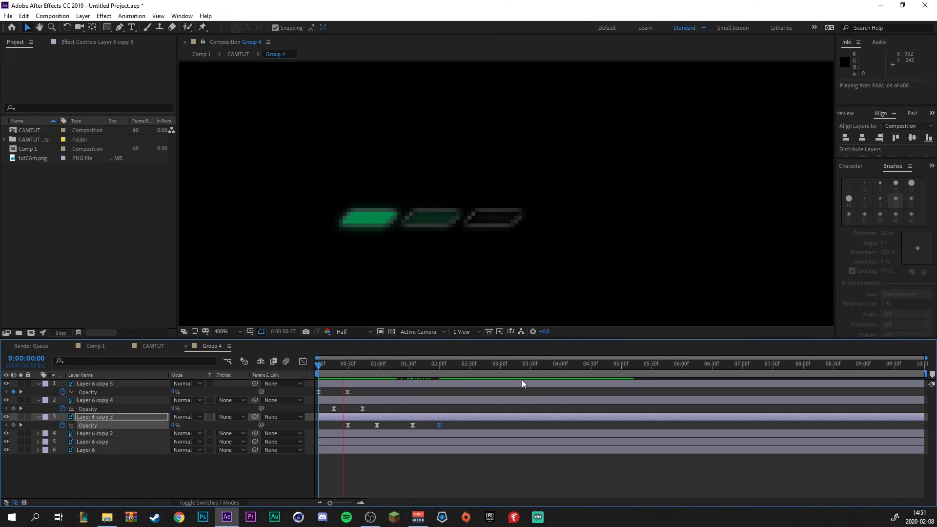
{"action": "left_click_drag", "start_coordinate": [462, 364], "coordinate": [427, 369]}
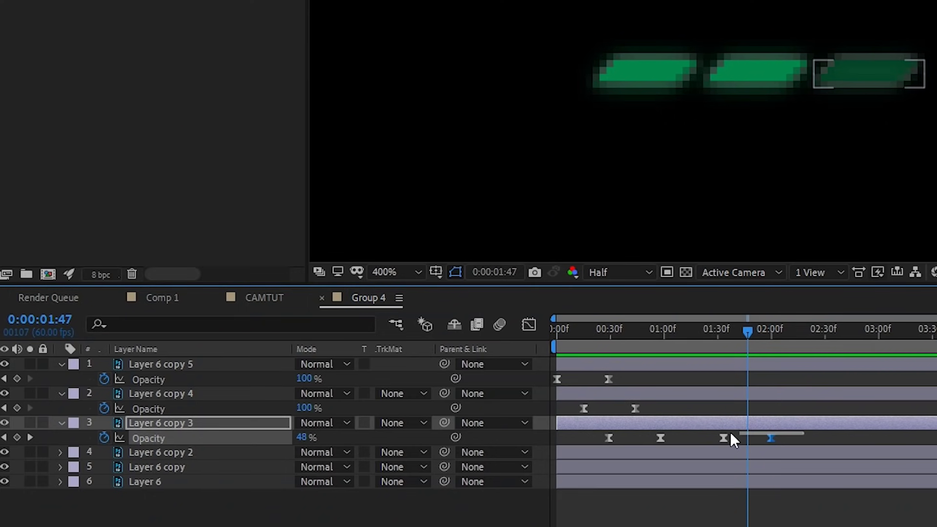
{"action": "left_click_drag", "start_coordinate": [460, 428], "coordinate": [402, 424]}
Paste the fade-out keyframes onto Layer 6 copy 4 and shift them slightly later.
{"action": "left_click", "coordinate": [772, 393]}
{"action": "key", "text": "ctrl+v"}
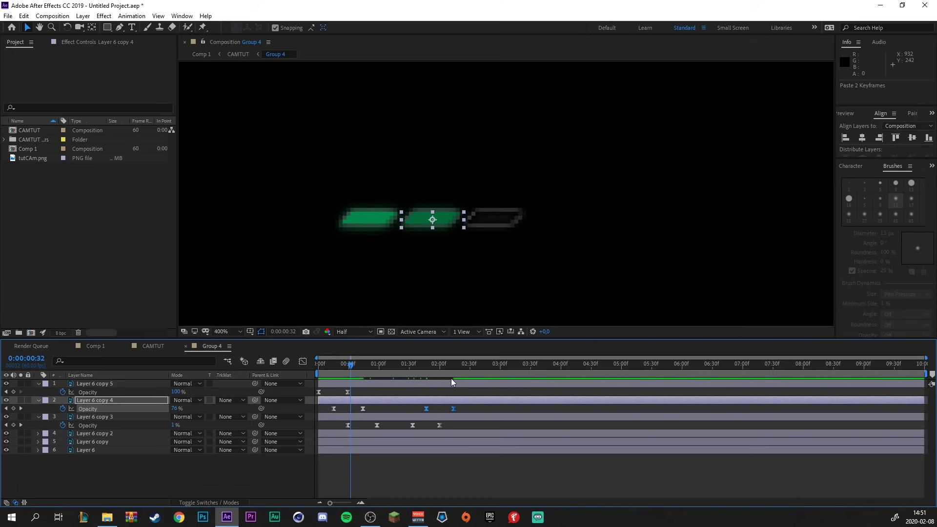
{"action": "key", "text": "space"}
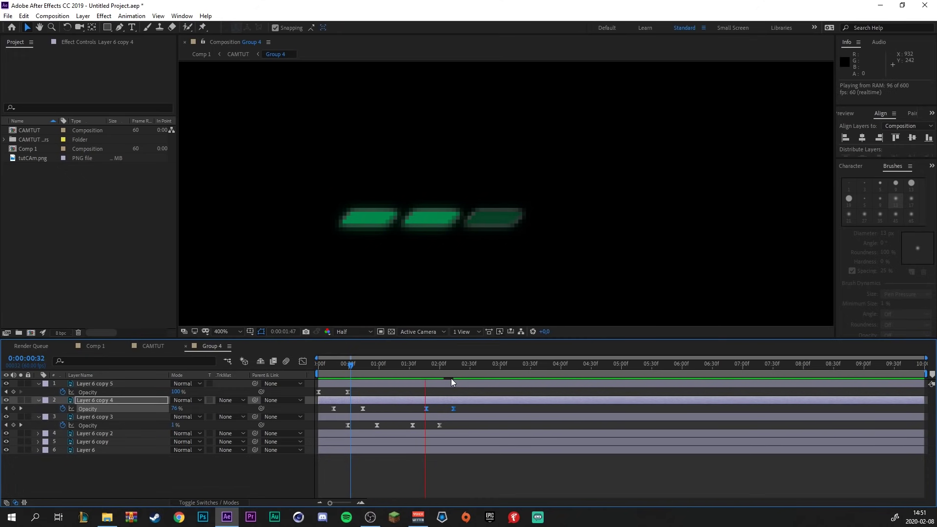
{"action": "left_click_drag", "start_coordinate": [420, 368], "coordinate": [451, 369]}
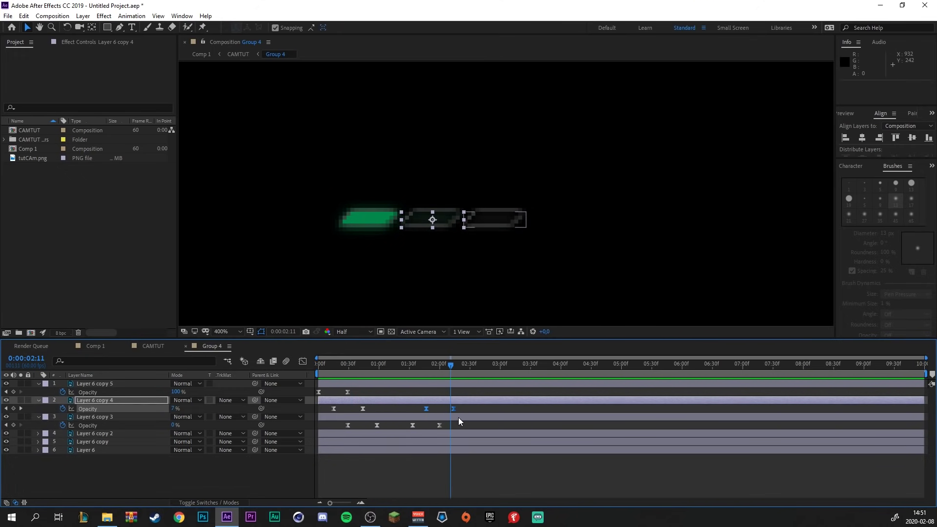
{"action": "left_click_drag", "start_coordinate": [455, 409], "coordinate": [461, 409]}
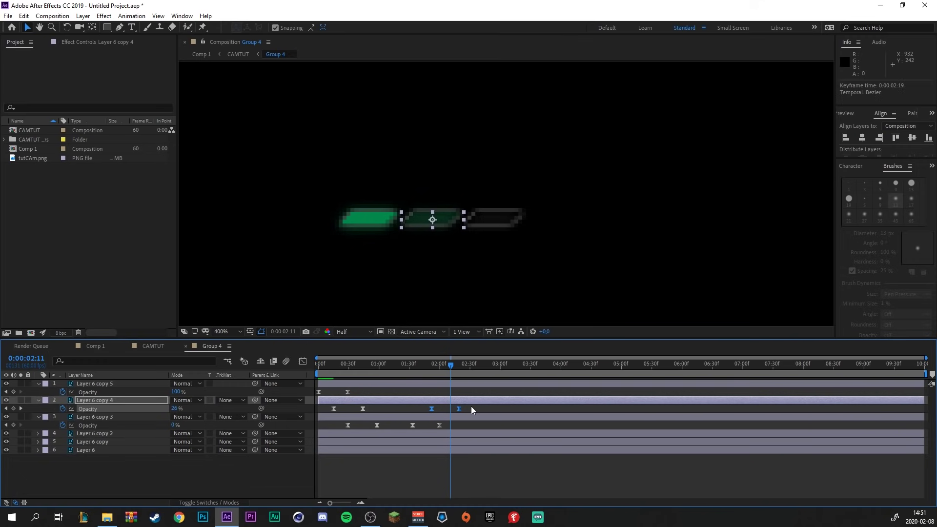
{"action": "left_click", "coordinate": [471, 406]}
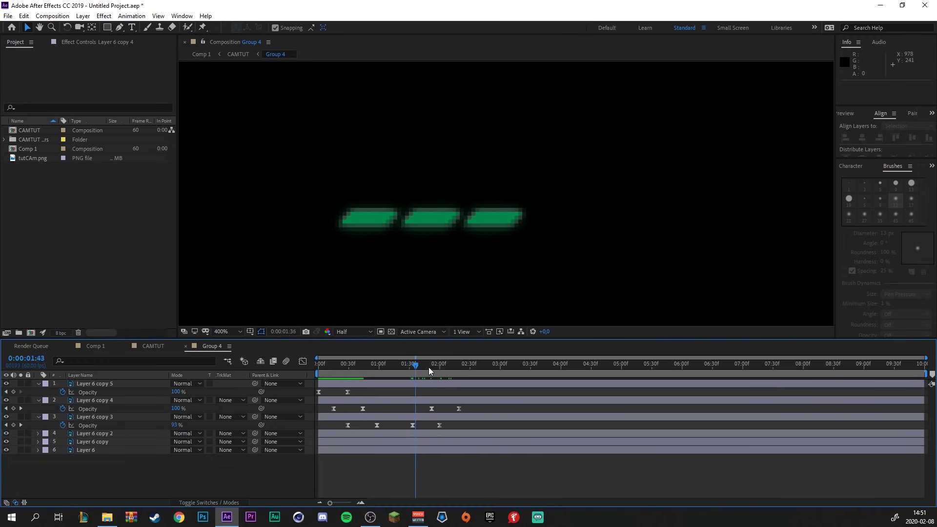
{"action": "left_click_drag", "start_coordinate": [450, 366], "coordinate": [453, 366]}
Select the middle bar's two fade-in keyframes and paste them again at 0:00:02:53.
{"action": "left_click", "coordinate": [435, 226]}
{"action": "left_click", "coordinate": [400, 230]}
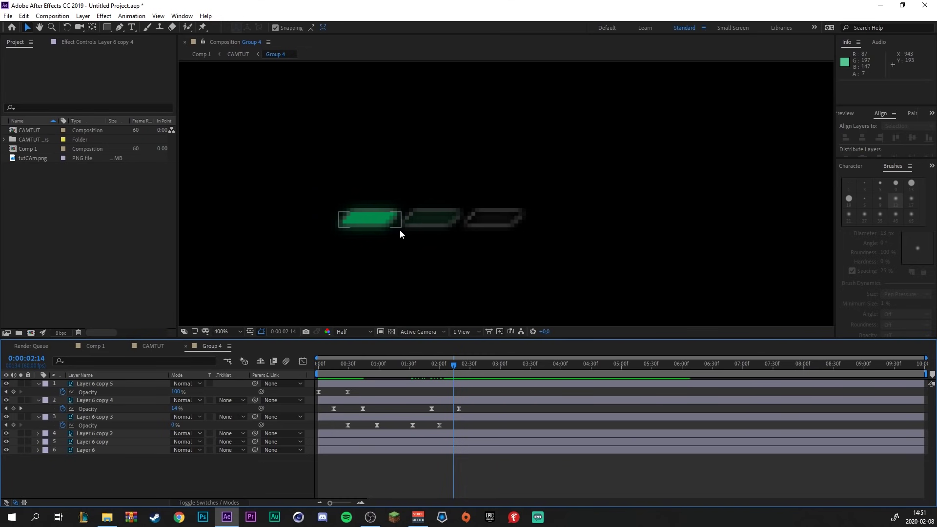
{"action": "left_click", "coordinate": [438, 287]}
{"action": "left_click", "coordinate": [443, 407]}
{"action": "left_click", "coordinate": [382, 416]}
{"action": "left_click", "coordinate": [371, 407]}
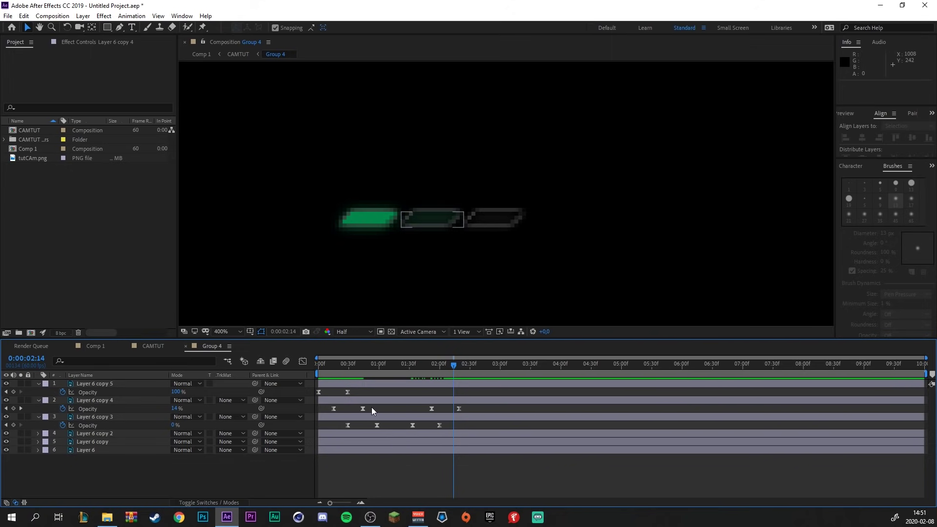
{"action": "left_click", "coordinate": [352, 423]}
{"action": "left_click", "coordinate": [607, 421]}
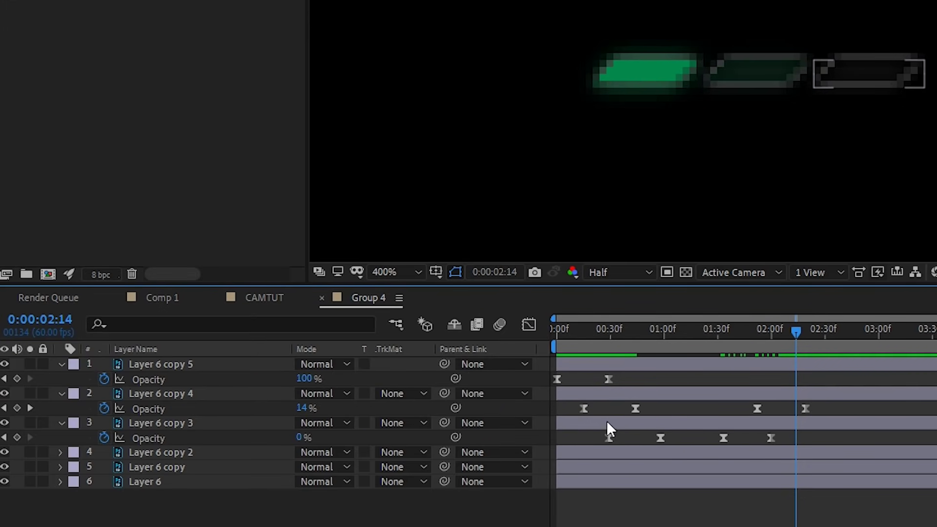
{"action": "left_click", "coordinate": [671, 406]}
{"action": "left_click_drag", "start_coordinate": [672, 407], "coordinate": [555, 409]}
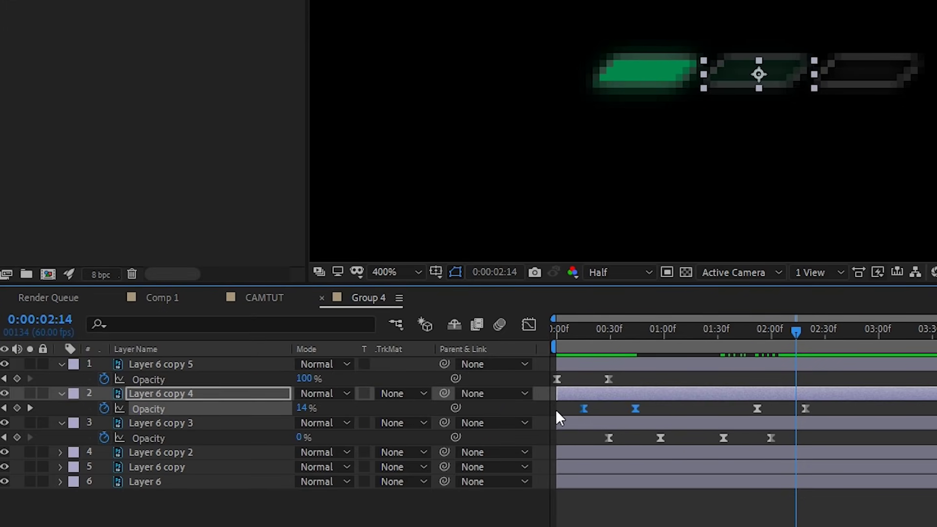
{"action": "left_click_drag", "start_coordinate": [812, 345], "coordinate": [854, 340]}
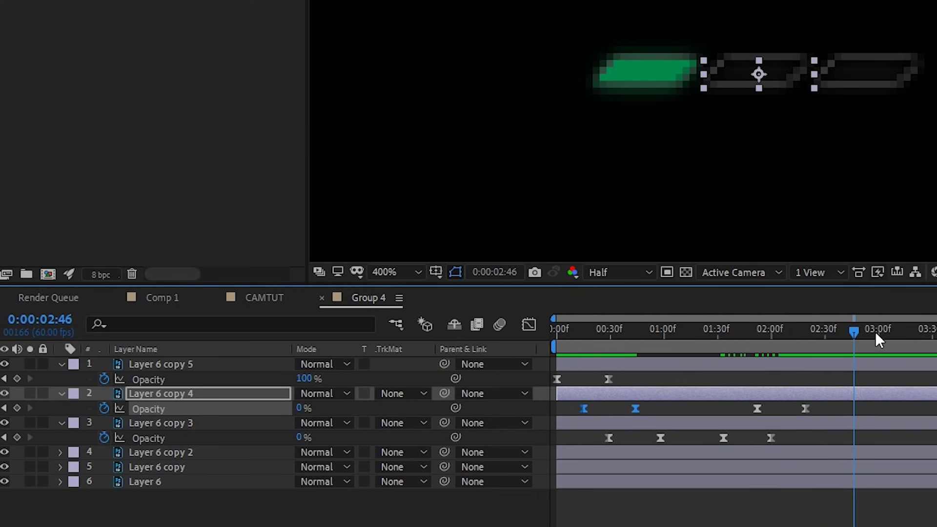
{"action": "left_click_drag", "start_coordinate": [875, 331], "coordinate": [866, 332]}
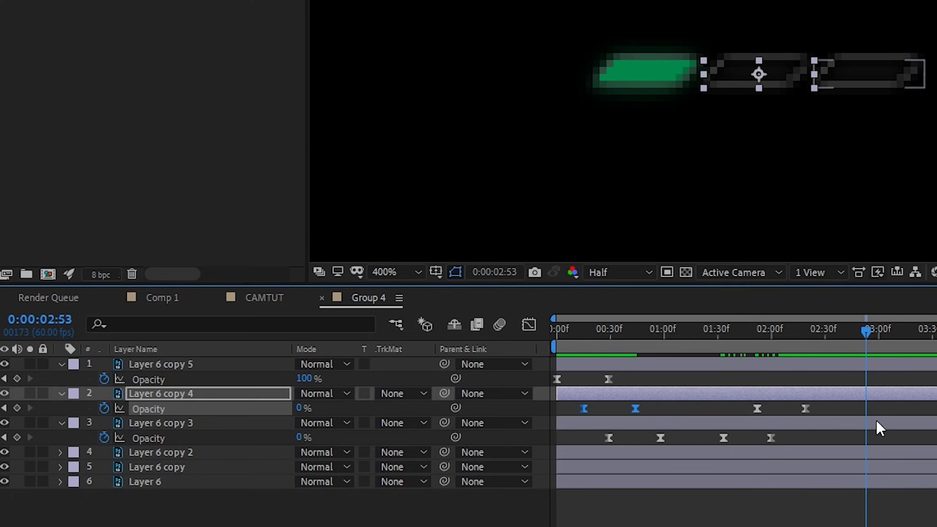
{"action": "key", "text": "ctrl+v"}
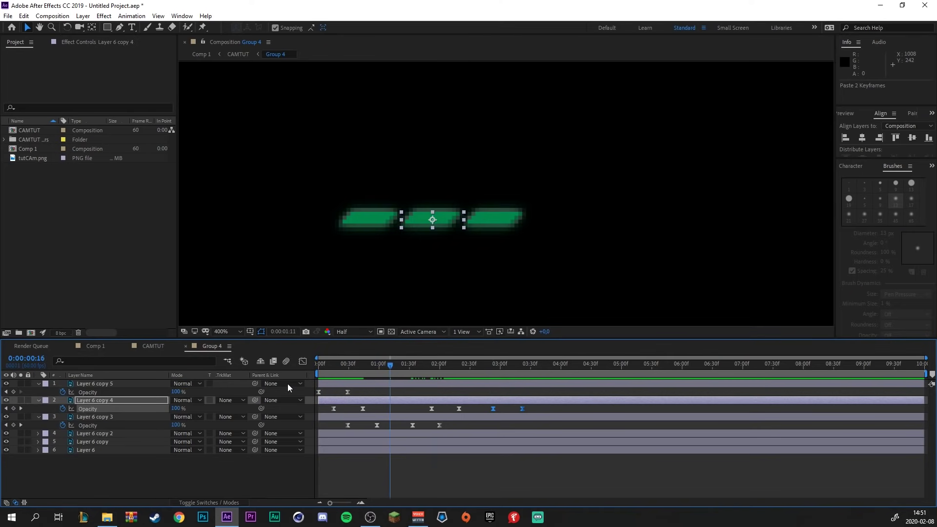
Paste two opacity keyframes onto Layer 6 copy 3 at 0:00:03:11 and preview.
{"action": "key", "text": "space"}
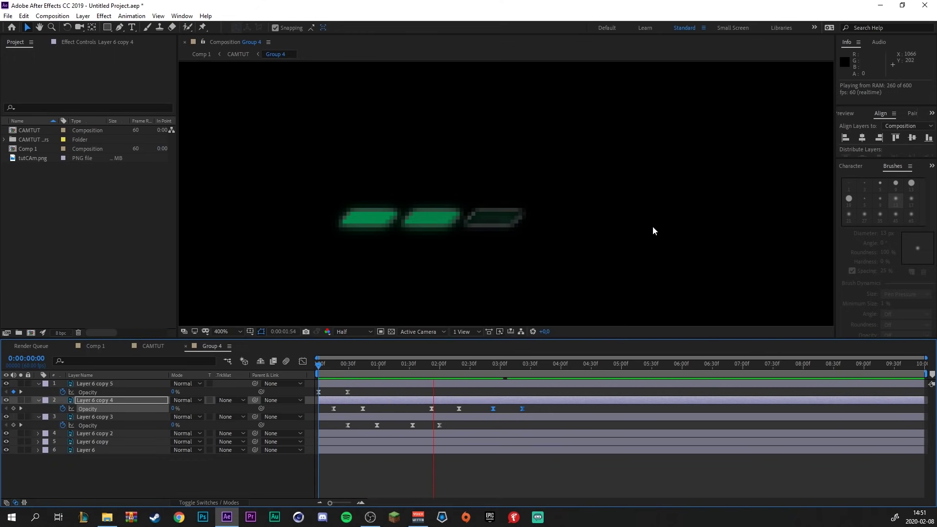
{"action": "left_click", "coordinate": [515, 364]}
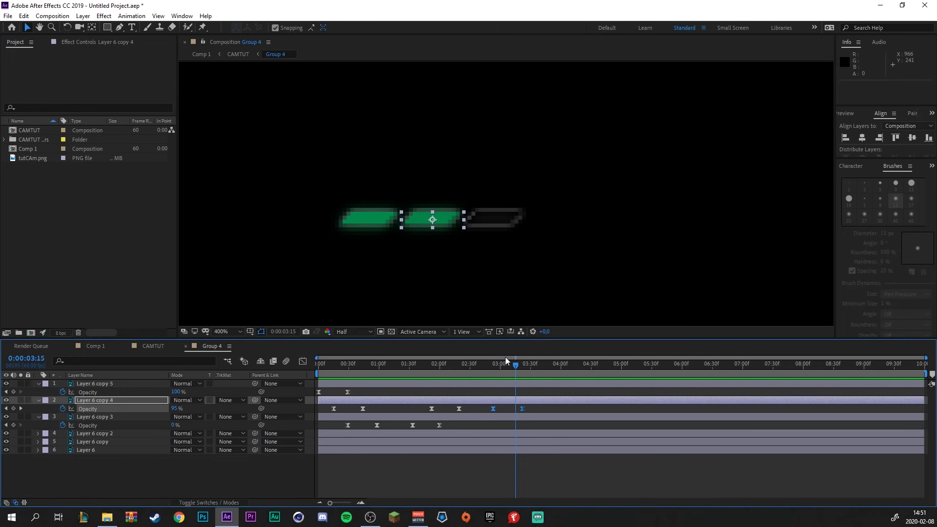
{"action": "left_click", "coordinate": [508, 417]}
{"action": "left_click_drag", "start_coordinate": [519, 362], "coordinate": [511, 363]}
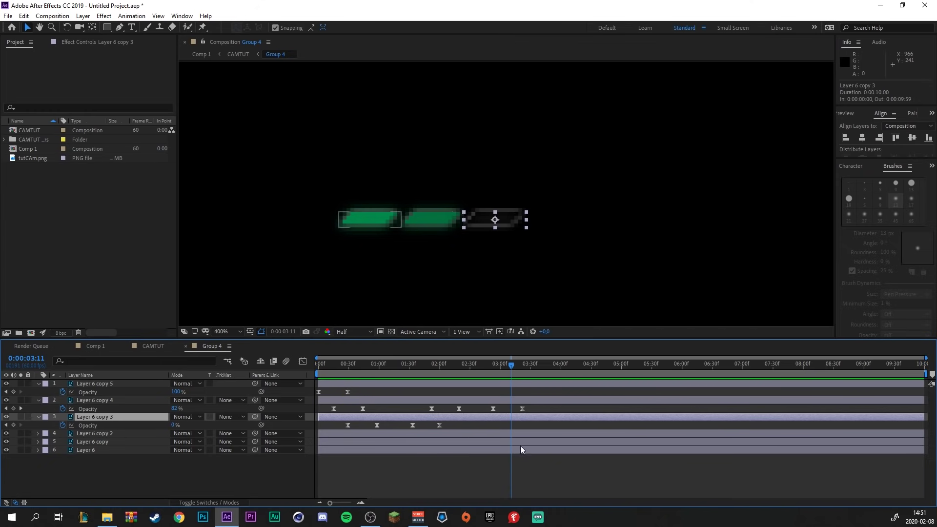
{"action": "key", "text": "ctrl+v"}
{"action": "left_click_drag", "start_coordinate": [490, 361], "coordinate": [255, 389]}
{"action": "key", "text": "space"}
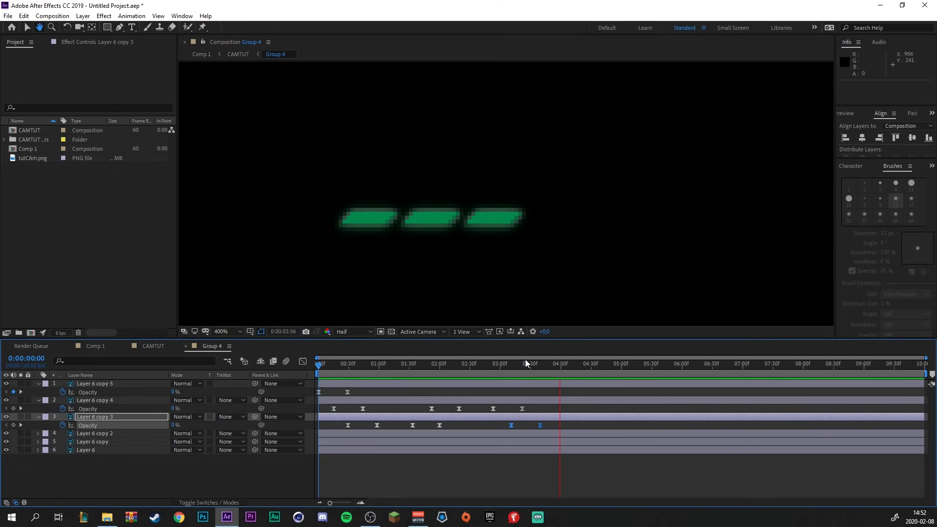
Copy Layer 6 copy 3's latest two opacity keyframes and paste them again at 0:00:04:10.
{"action": "left_click_drag", "start_coordinate": [525, 361], "coordinate": [532, 362]}
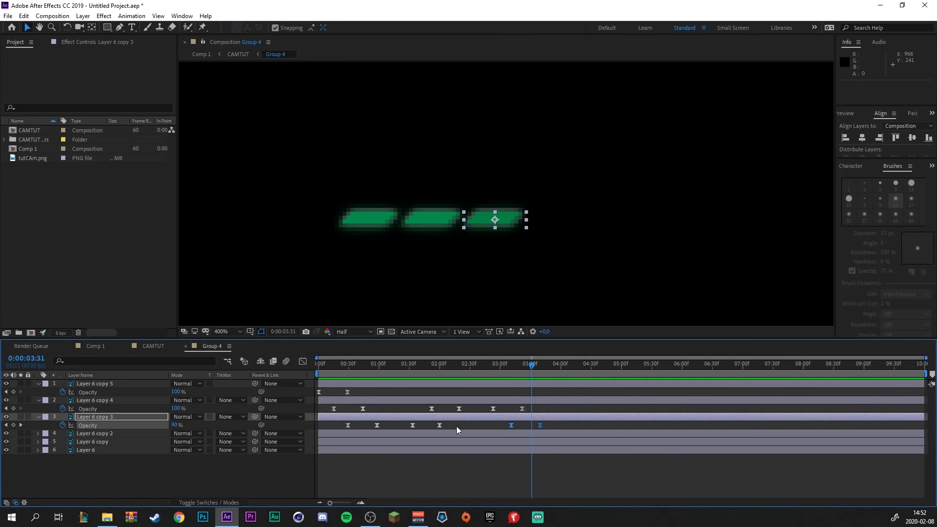
{"action": "left_click_drag", "start_coordinate": [458, 425], "coordinate": [414, 424]}
{"action": "key", "text": "ctrl+c"}
{"action": "left_click_drag", "start_coordinate": [553, 368], "coordinate": [572, 368]}
{"action": "left_click", "coordinate": [580, 418]}
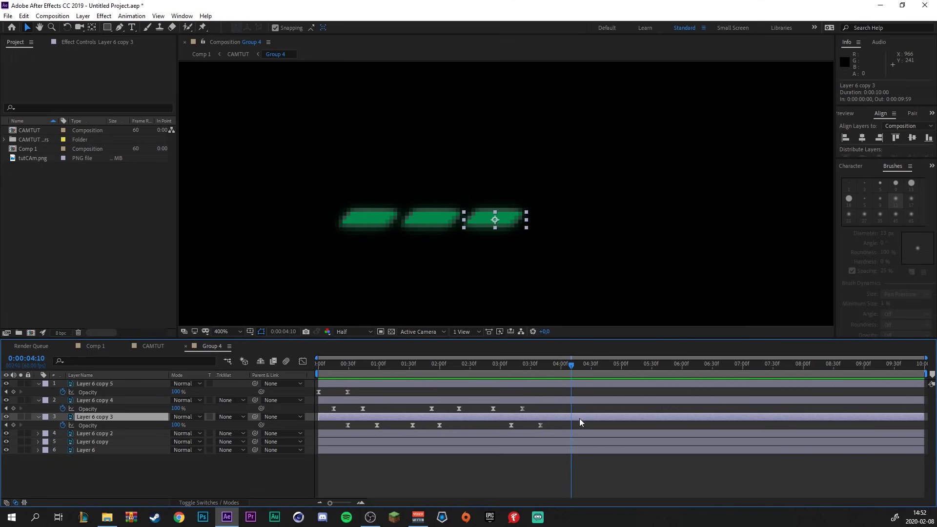
{"action": "key", "text": "ctrl+v"}
Paste those keyframes onto Layer 6 copy 4 at 0:00:04:24 and copy 5 at 0:00:04:38, then preview.
{"action": "left_click_drag", "start_coordinate": [589, 370], "coordinate": [584, 370]}
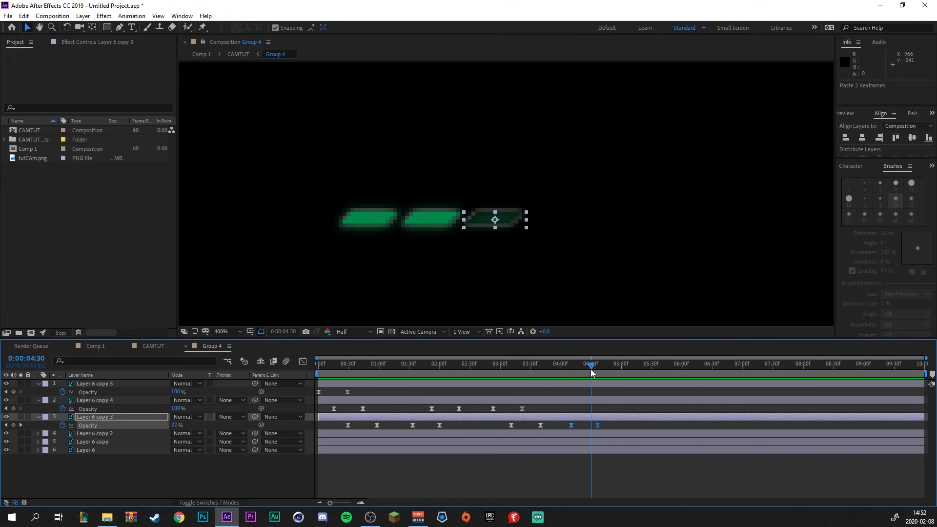
{"action": "left_click", "coordinate": [596, 400]}
{"action": "key", "text": "ctrl+v"}
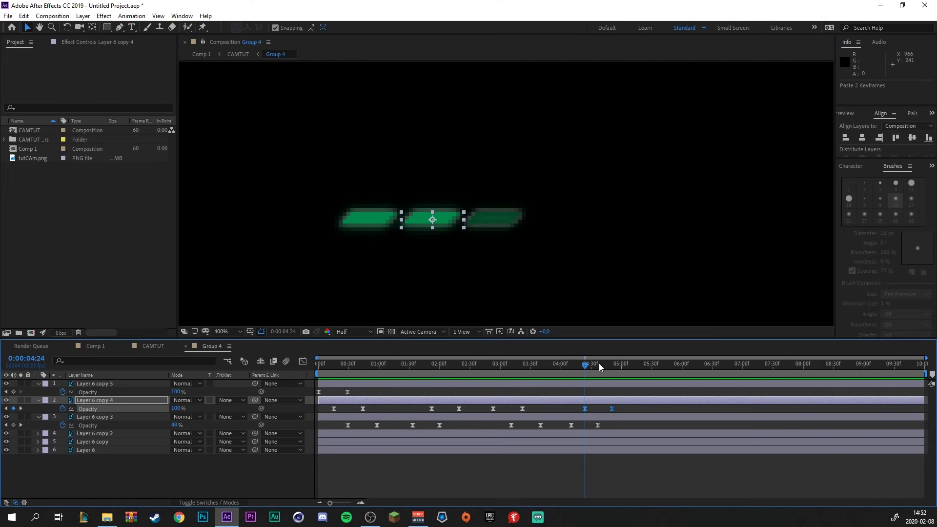
{"action": "left_click", "coordinate": [600, 365]}
{"action": "left_click", "coordinate": [613, 382]}
{"action": "key", "text": "ctrl+v"}
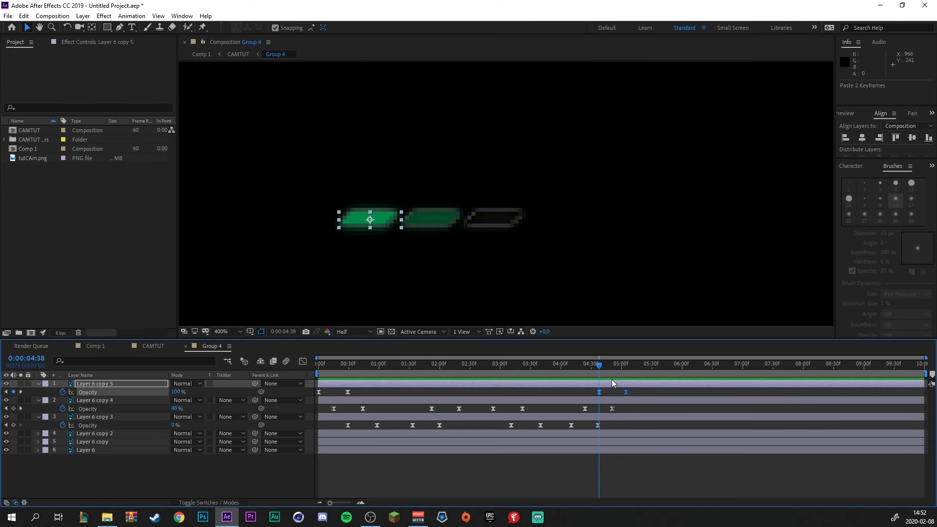
{"action": "key", "text": "Home"}
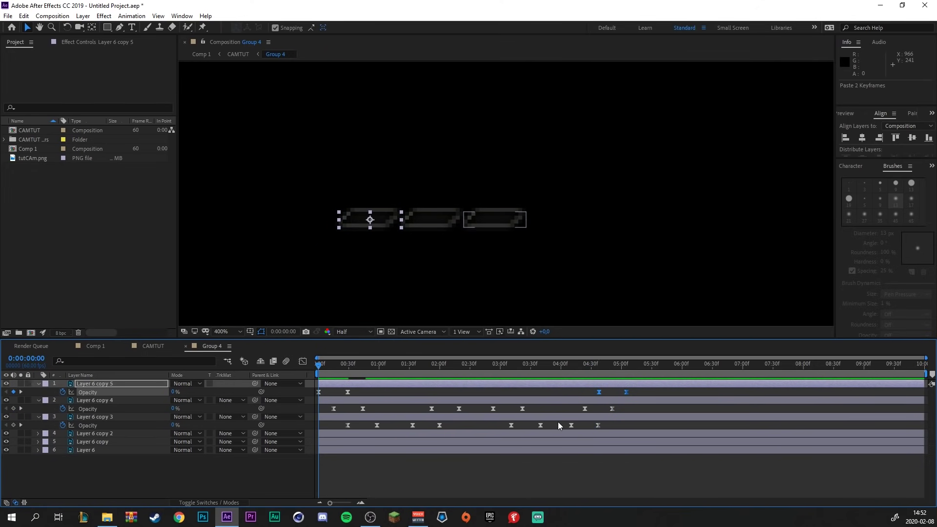
{"action": "key", "text": "space"}
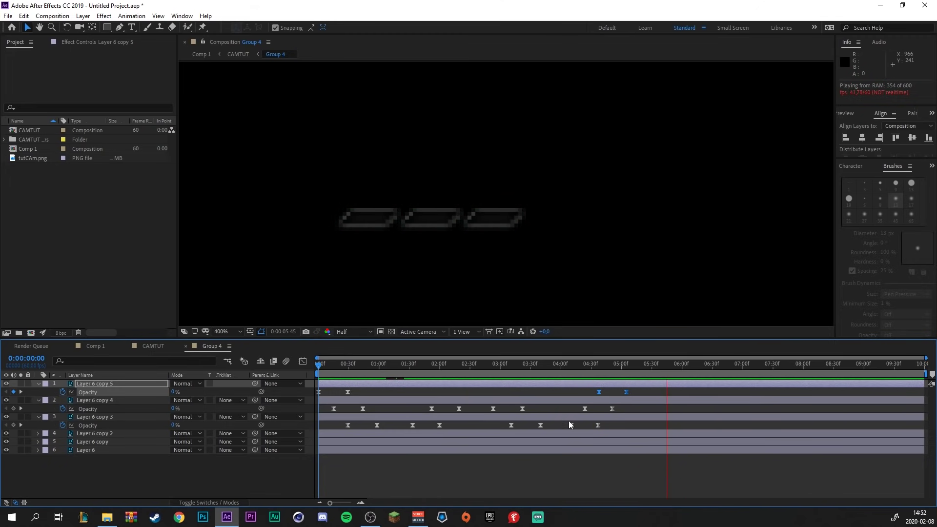
{"action": "left_click", "coordinate": [539, 370]}
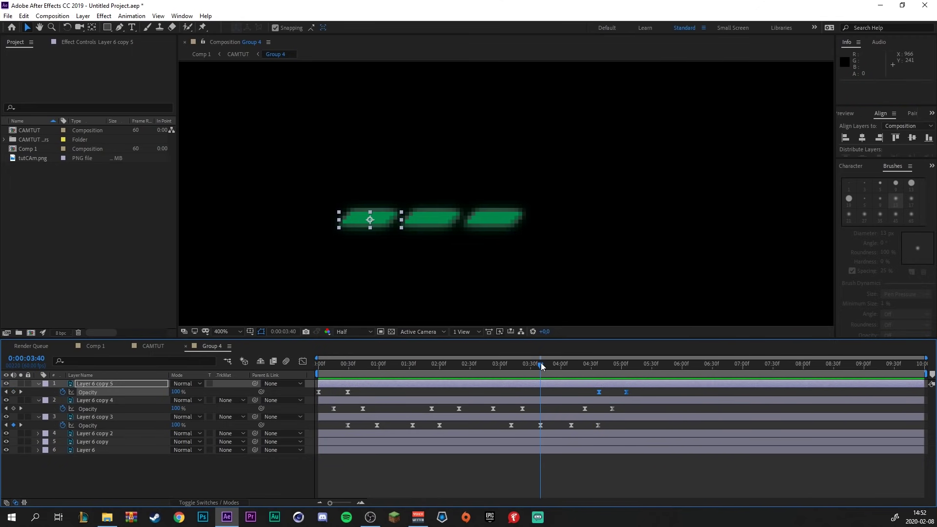
Switch to the CAMTUT composition and play the webcam overlay with its blinking green bars.
{"action": "left_click", "coordinate": [146, 346]}
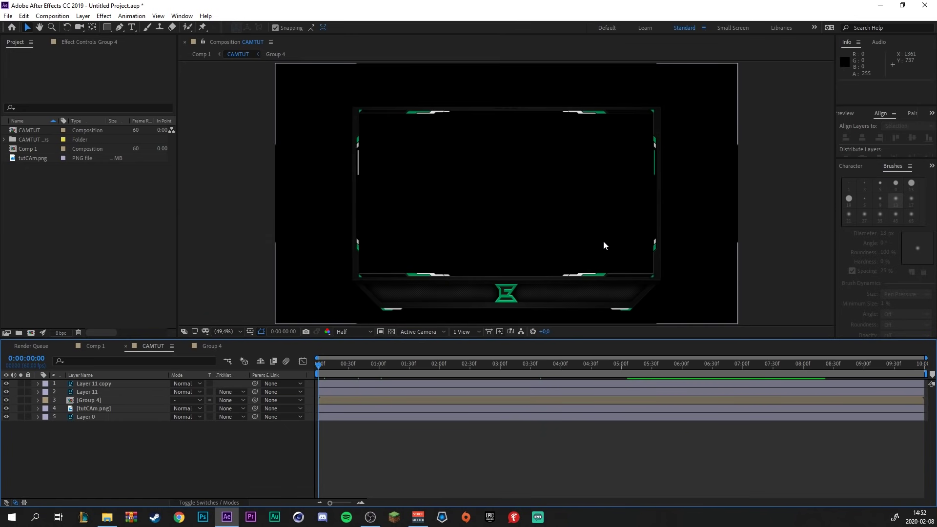
{"action": "key", "text": "space"}
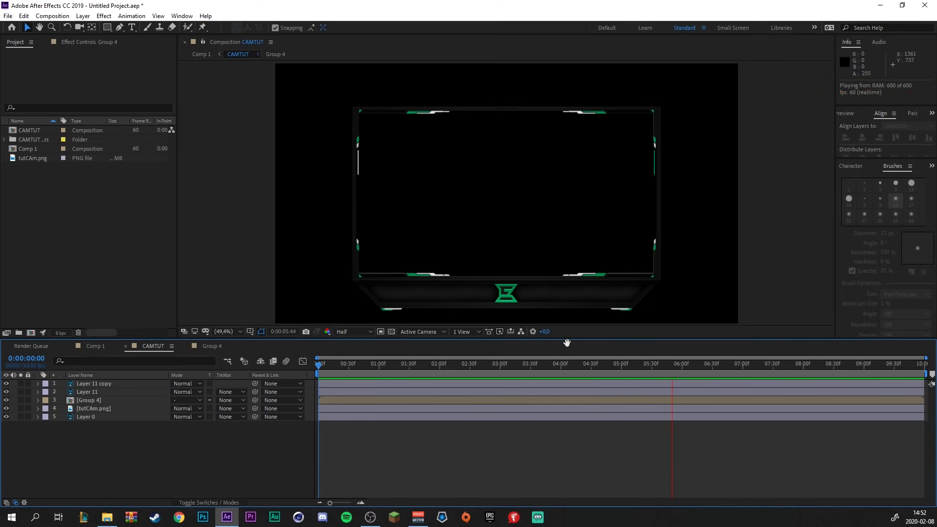
{"action": "key", "text": "space"}
In Group 4, copy Layer 6 copy 5's opacity keyframes and paste them around 0:00:05:52 on copies 5 and 4.
{"action": "left_click", "coordinate": [209, 348]}
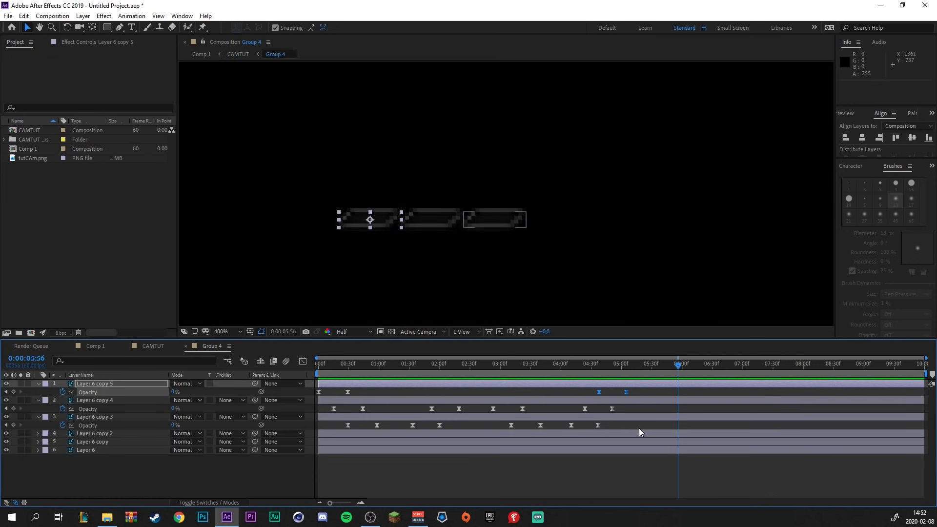
{"action": "left_click", "coordinate": [642, 427]}
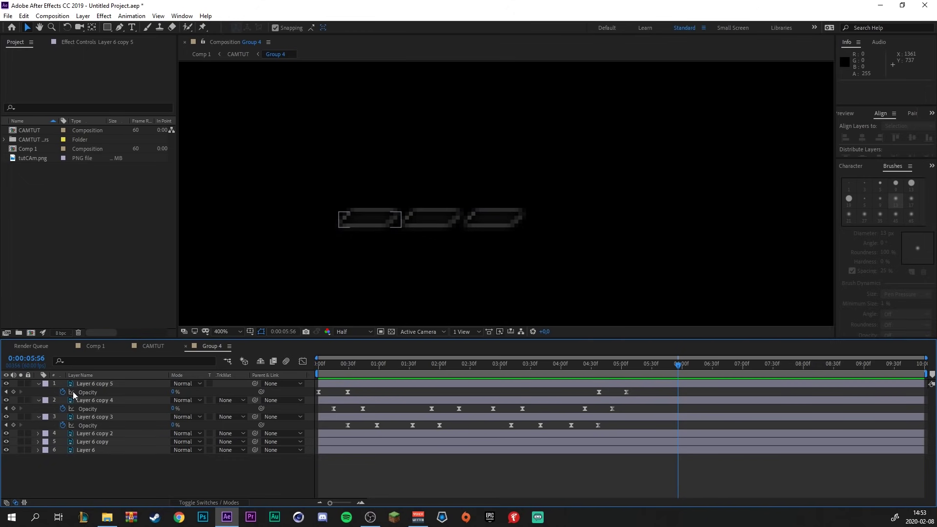
{"action": "left_click", "coordinate": [102, 385]}
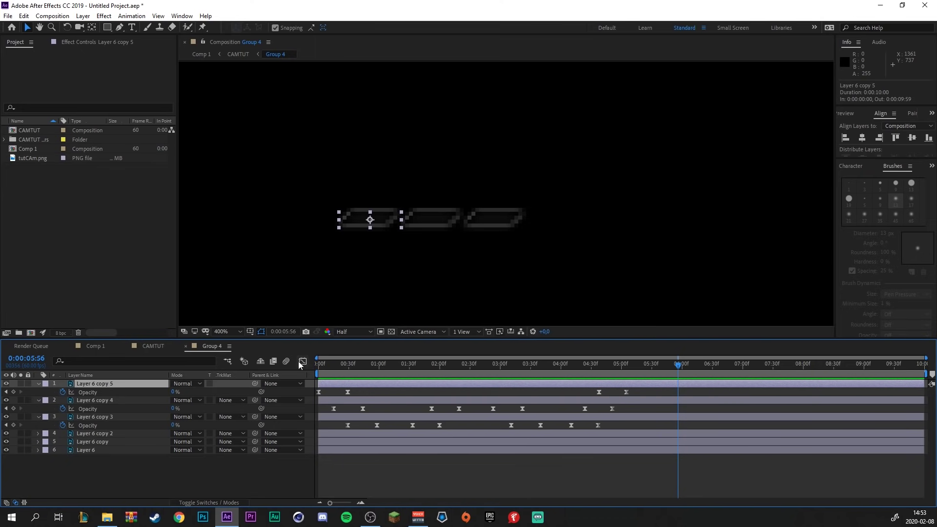
{"action": "left_click_drag", "start_coordinate": [641, 391], "coordinate": [303, 400]}
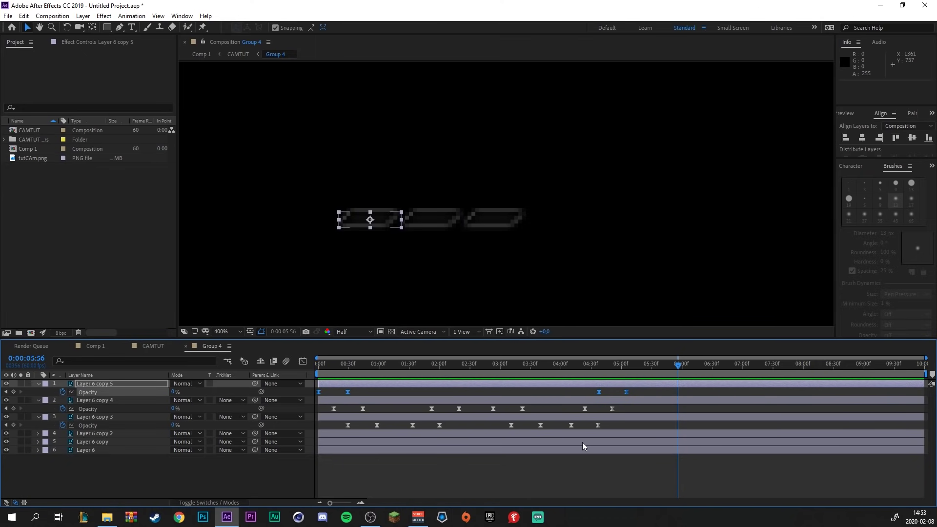
{"action": "key", "text": "ctrl+c"}
{"action": "left_click", "coordinate": [675, 364]}
{"action": "key", "text": "ctrl+v"}
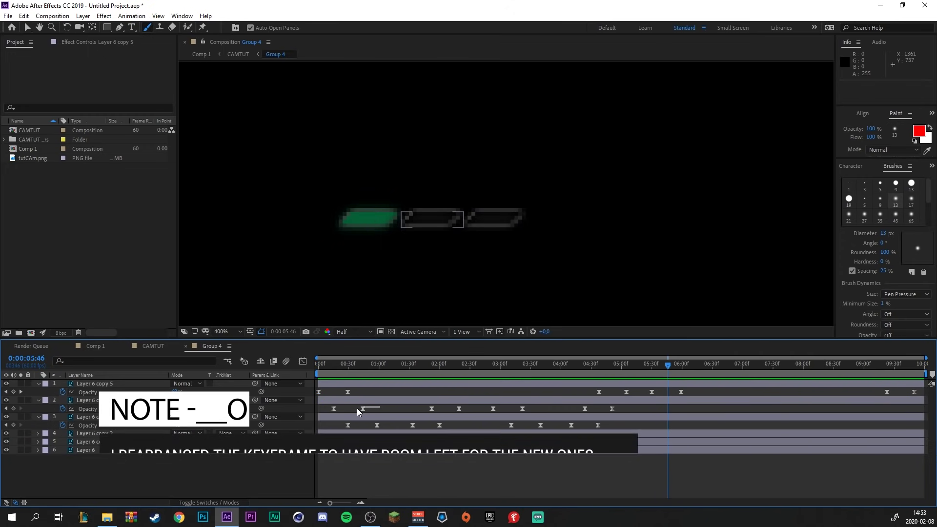
{"action": "left_click", "coordinate": [358, 412]}
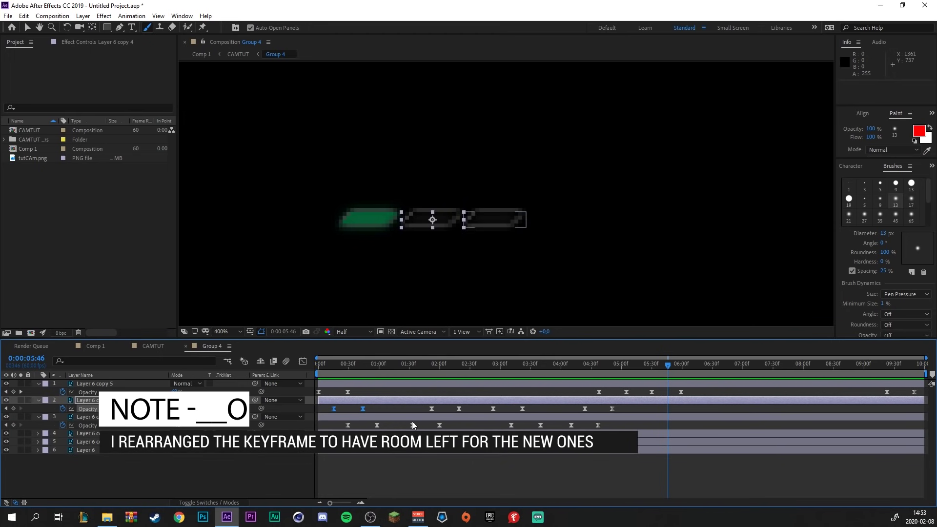
{"action": "key", "text": "ctrl+v"}
Repeat Layer 6 copy 4's opacity keyframes at 0:00:07:09 and 0:00:09:08.
{"action": "key", "text": "ctrl+c"}
{"action": "left_click_drag", "start_coordinate": [473, 421], "coordinate": [630, 411]}
{"action": "left_click", "coordinate": [750, 364]}
{"action": "key", "text": "ctrl+v"}
{"action": "key", "text": "ctrl+c"}
{"action": "left_click_drag", "start_coordinate": [867, 365], "coordinate": [913, 365]}
{"action": "key", "text": "ctrl+v"}
Copy Layer 6 copy 3's first four opacity keyframes and paste them at 0:00:06:01.
{"action": "left_click_drag", "start_coordinate": [448, 425], "coordinate": [317, 426]}
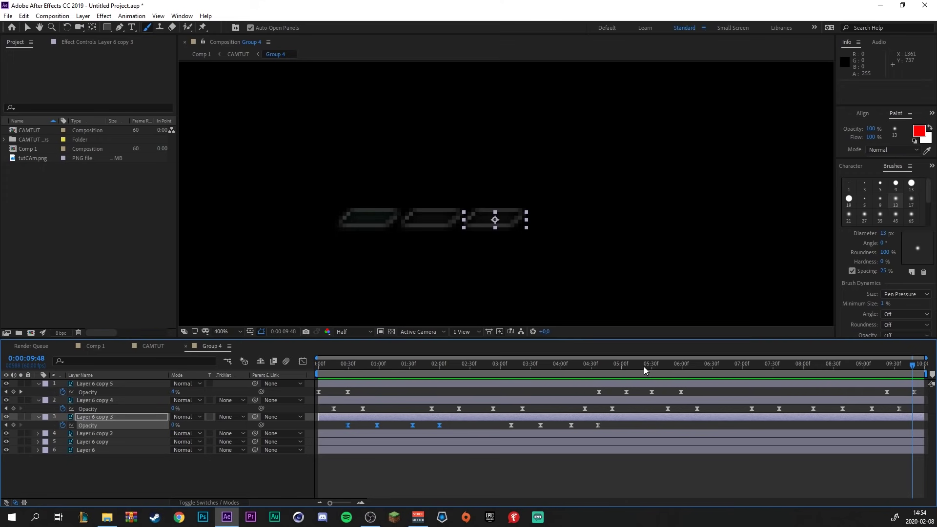
{"action": "key", "text": "ctrl+c"}
{"action": "left_click_drag", "start_coordinate": [678, 367], "coordinate": [684, 367]}
{"action": "key", "text": "ctrl+v"}
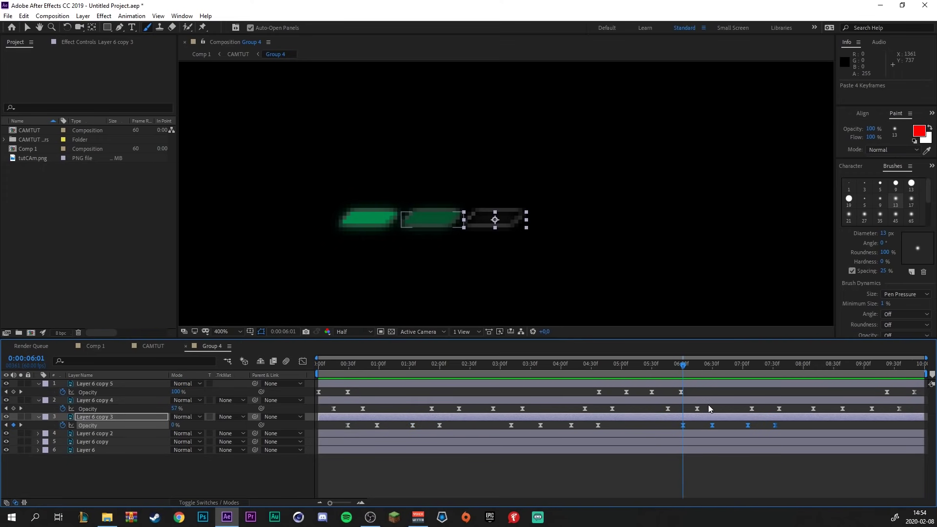
Paste more Layer 6 copy 3 opacity keyframes near 0:00:08:21, then play the finished animation from the start.
{"action": "left_click_drag", "start_coordinate": [498, 422], "coordinate": [565, 428]}
{"action": "left_click", "coordinate": [500, 366]}
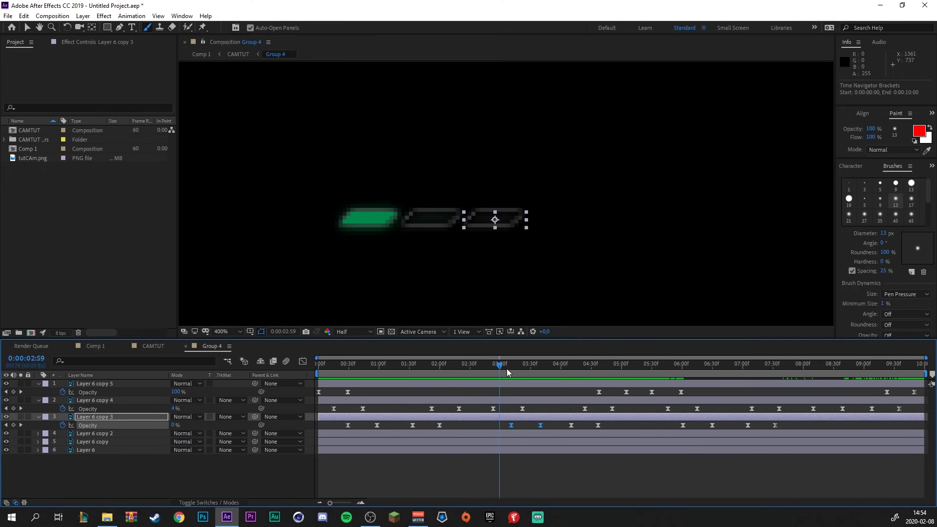
{"action": "left_click_drag", "start_coordinate": [507, 368], "coordinate": [564, 370]}
{"action": "left_click_drag", "start_coordinate": [504, 427], "coordinate": [605, 429]}
{"action": "key", "text": "ctrl+c"}
{"action": "left_click", "coordinate": [842, 368]}
{"action": "key", "text": "ctrl+v"}
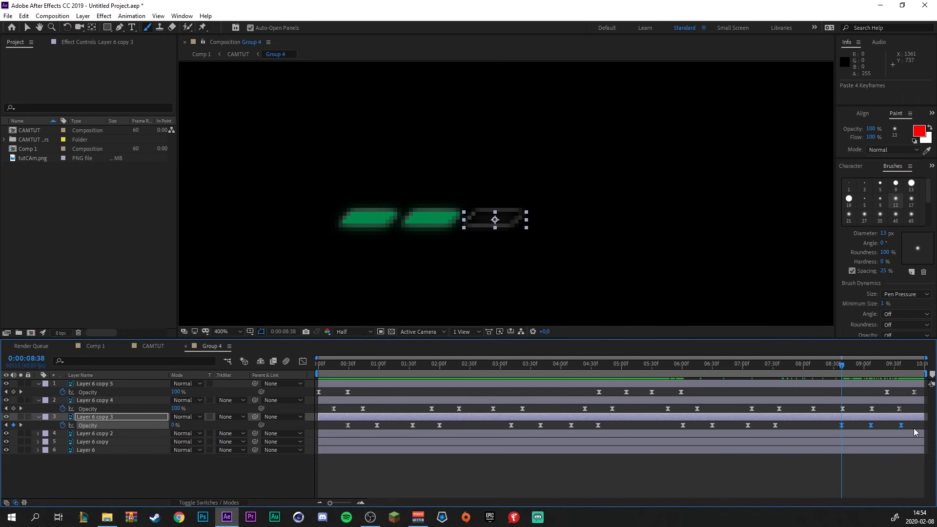
{"action": "left_click_drag", "start_coordinate": [841, 425], "coordinate": [821, 425]}
{"action": "left_click", "coordinate": [821, 364]}
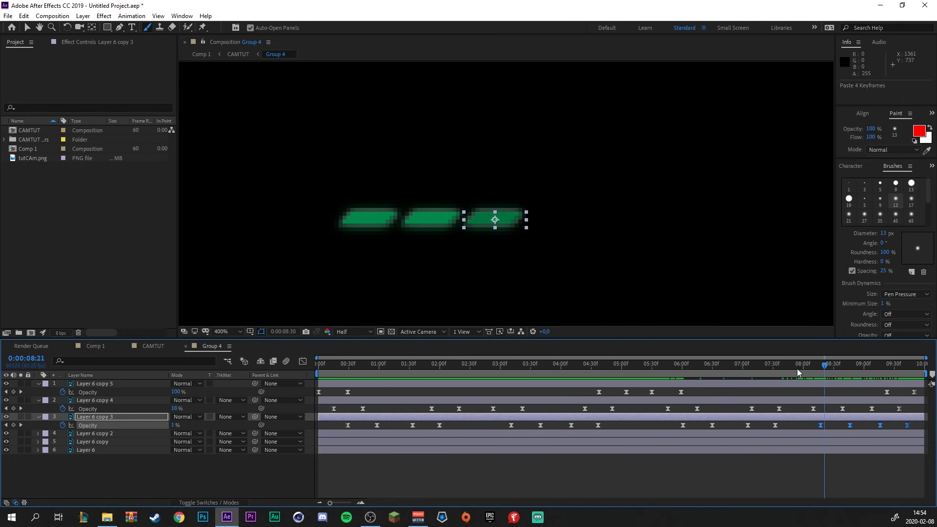
{"action": "key", "text": "Home"}
{"action": "key", "text": "space"}
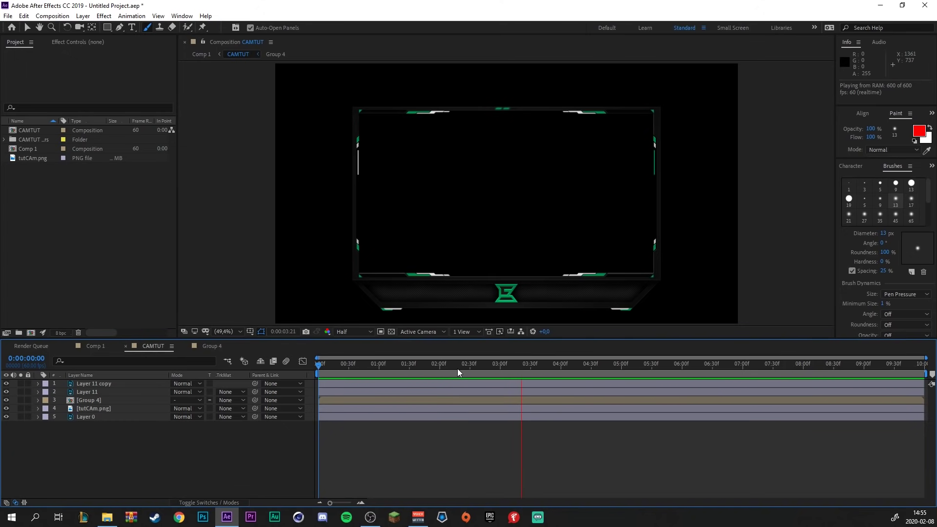
Stop playback at 0:00:03:58 and zoom the Composition viewer in on the frame's left edge.
{"action": "key", "text": "space"}
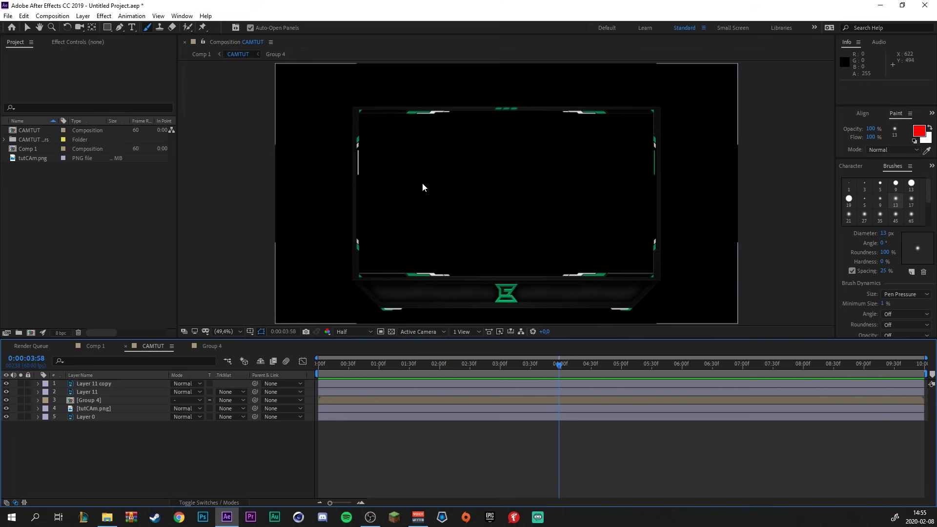
{"action": "scroll", "coordinate": [362, 146], "scroll_direction": "up", "scroll_amount": 2}
{"action": "left_click", "coordinate": [379, 161], "text": "ctrl"}
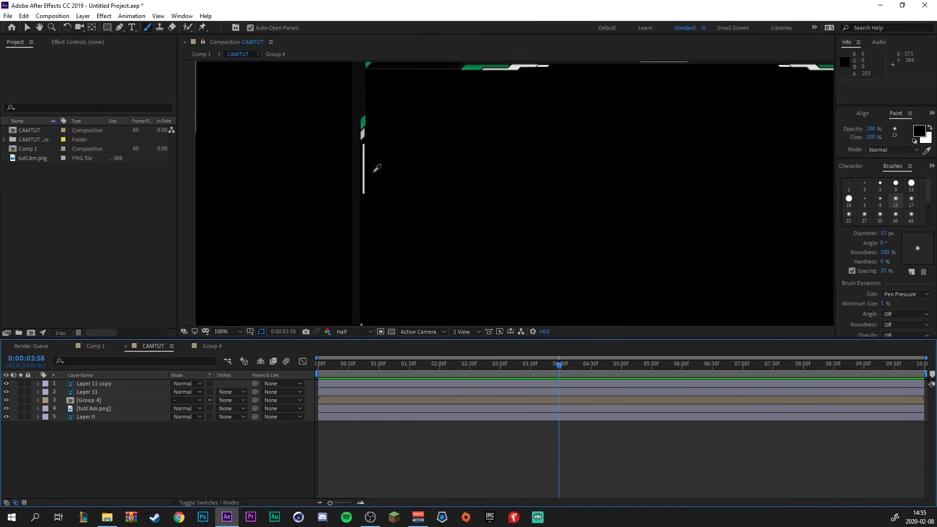
{"action": "scroll", "coordinate": [376, 168], "scroll_direction": "down", "scroll_amount": 2}
{"action": "left_click", "coordinate": [73, 376]}
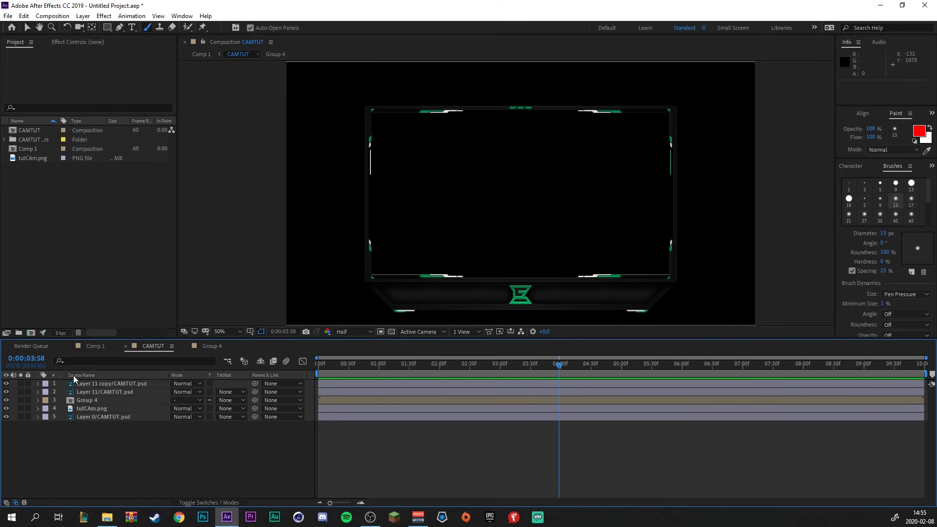
{"action": "left_click", "coordinate": [78, 374]}
Confirm which layer is which side line, then select Layer 11, the left white line.
{"action": "left_click", "coordinate": [83, 381]}
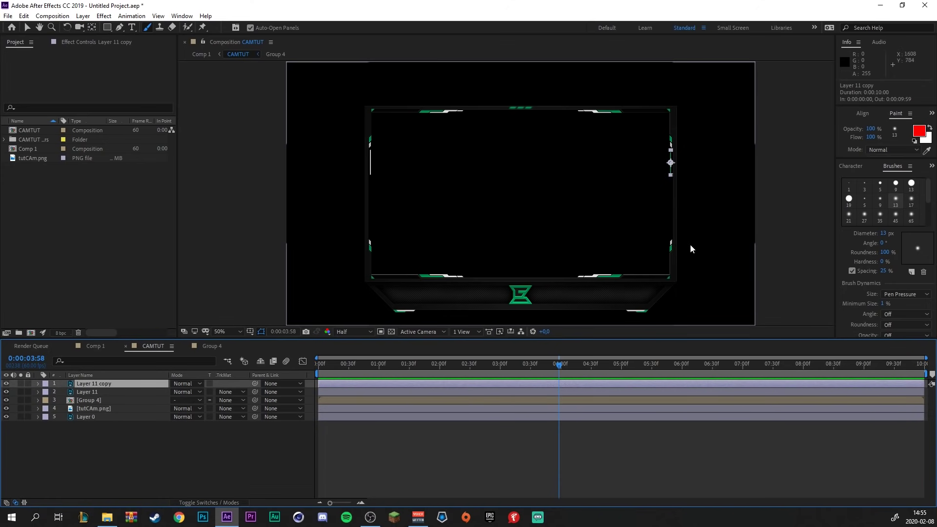
{"action": "left_click", "coordinate": [105, 391], "text": "ctrl"}
{"action": "left_click", "coordinate": [103, 391], "text": "ctrl"}
{"action": "left_click", "coordinate": [104, 391]}
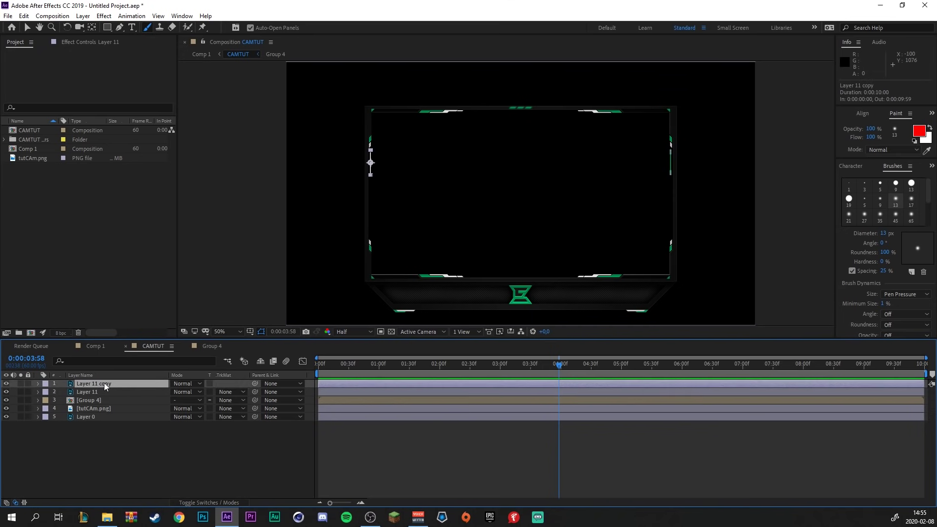
{"action": "left_click", "coordinate": [111, 386]}
{"action": "left_click", "coordinate": [103, 392]}
{"action": "left_click", "coordinate": [104, 386]}
{"action": "left_click", "coordinate": [105, 390]}
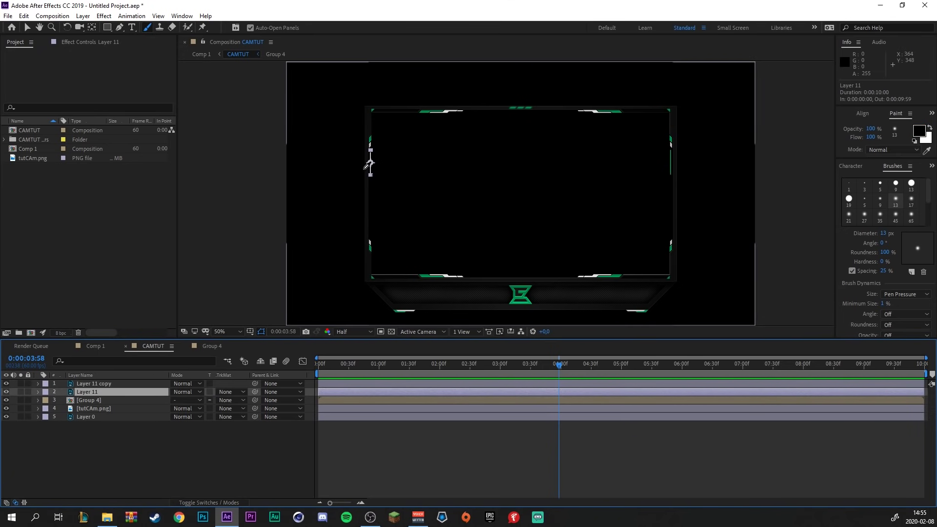
{"action": "scroll", "coordinate": [372, 166], "scroll_direction": "up", "scroll_amount": 2}
{"action": "scroll", "coordinate": [372, 170], "scroll_direction": "down", "scroll_amount": 1}
Keyframe Layer 11's Position at 0:00, then move the line down to Y 731 at one second.
{"action": "key", "text": "v"}
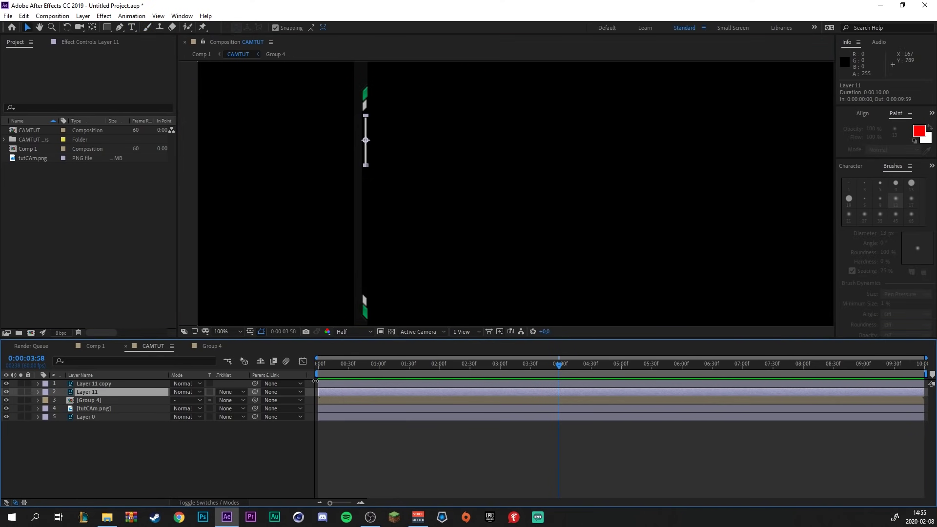
{"action": "key", "text": "Home"}
{"action": "key", "text": "p"}
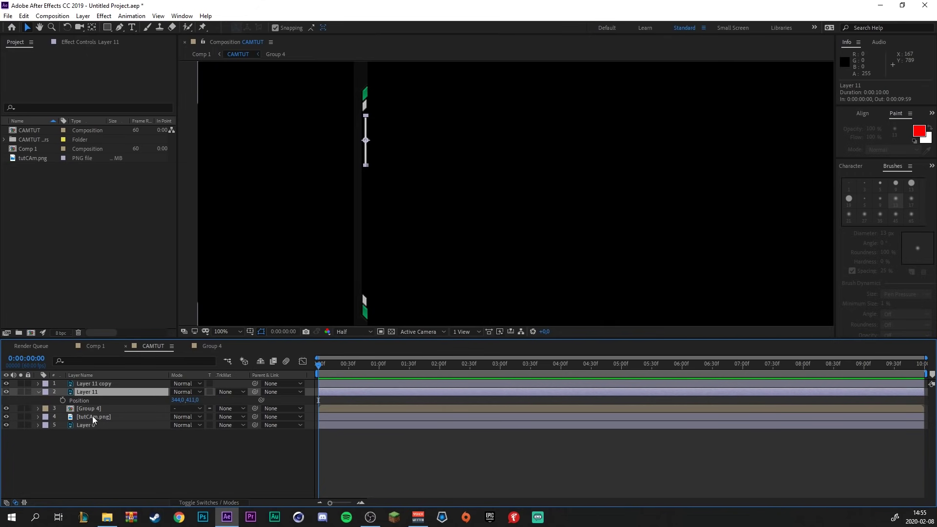
{"action": "left_click", "coordinate": [61, 399]}
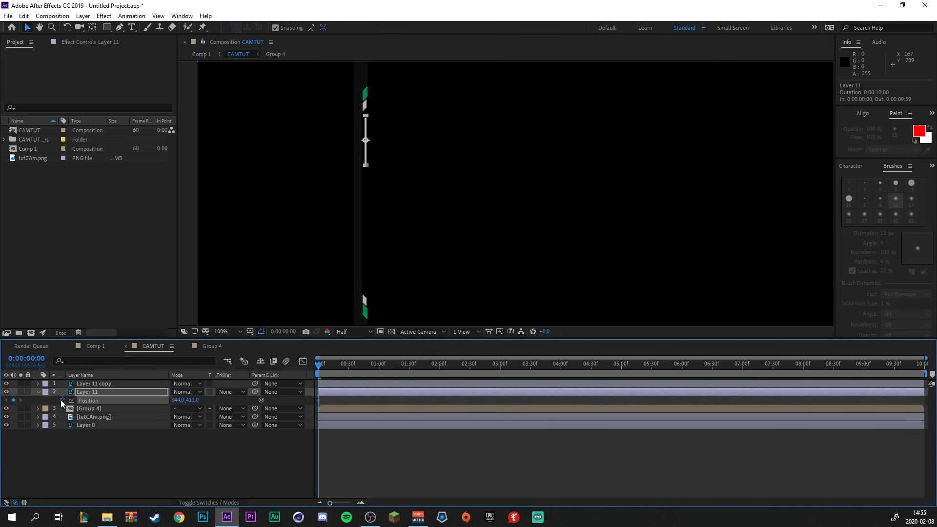
{"action": "left_click_drag", "start_coordinate": [354, 372], "coordinate": [380, 377]}
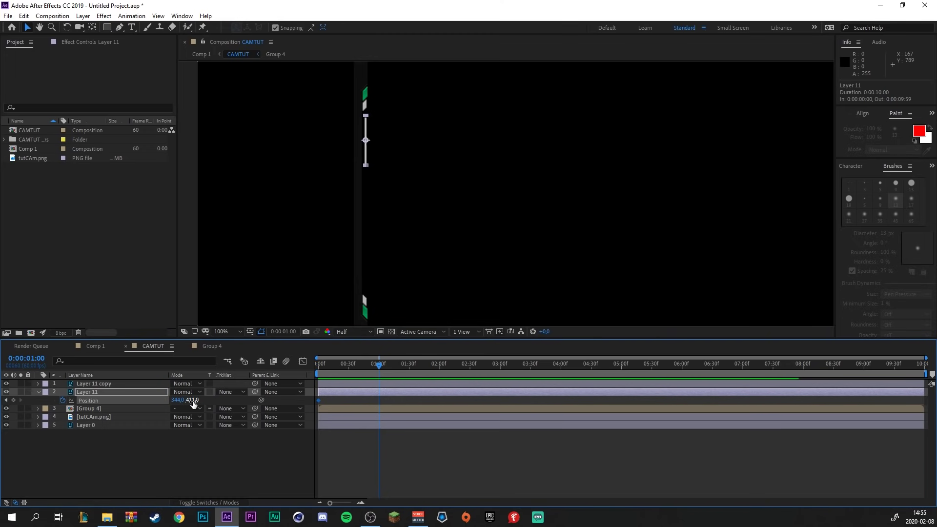
{"action": "left_click_drag", "start_coordinate": [197, 404], "coordinate": [347, 403]}
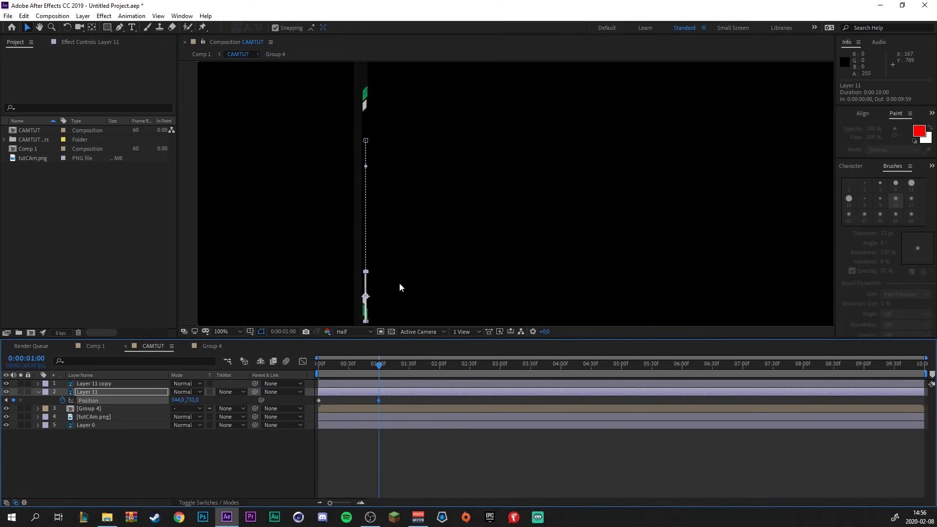
Preview the slide, Easy Ease both Position keyframes, and show the Effects & Presets panel.
{"action": "left_click_drag", "start_coordinate": [388, 367], "coordinate": [353, 367]}
{"action": "left_click", "coordinate": [376, 461]}
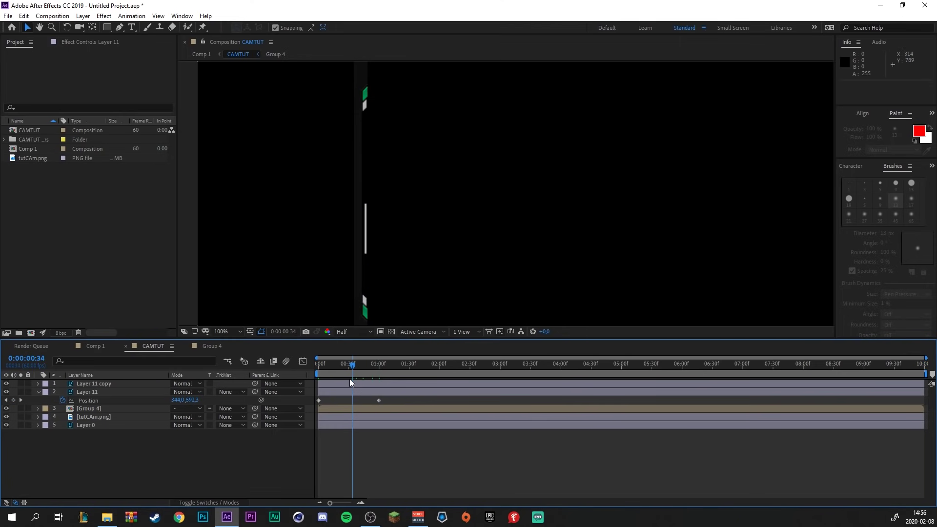
{"action": "key", "text": "Home"}
{"action": "key", "text": "space"}
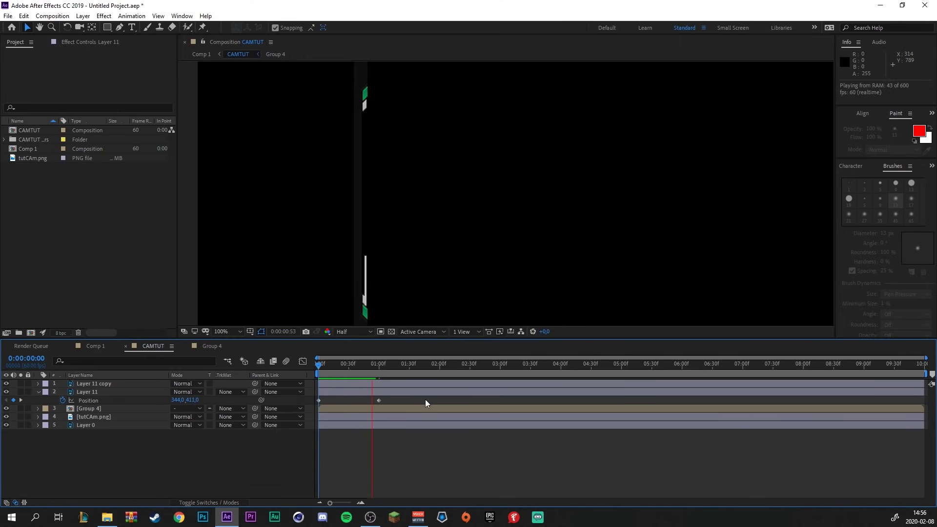
{"action": "key", "text": "space"}
{"action": "mouse_move", "coordinate": [401, 398]}
{"action": "left_mouse_down"}
{"action": "mouse_move", "coordinate": [281, 409]}
{"action": "mouse_move", "coordinate": [303, 402]}
{"action": "left_mouse_up"}
{"action": "key", "text": "F9"}
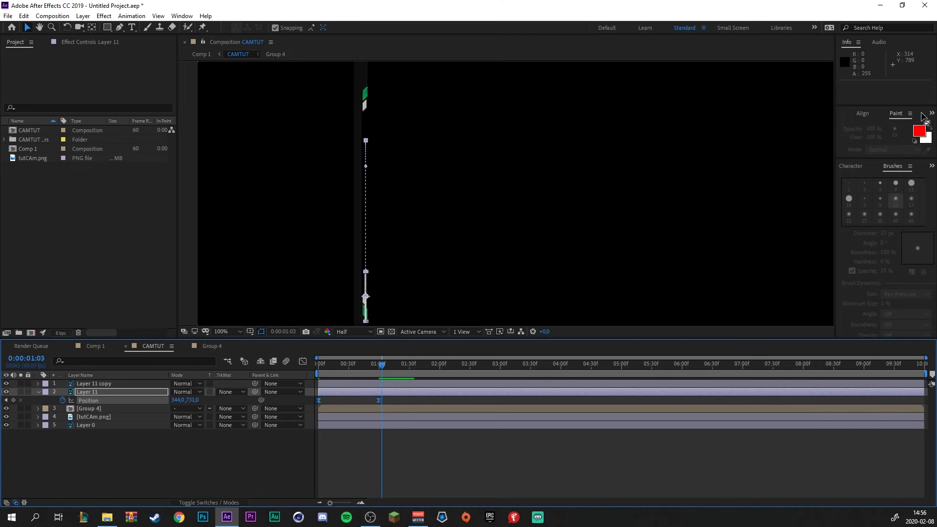
{"action": "left_click", "coordinate": [932, 166]}
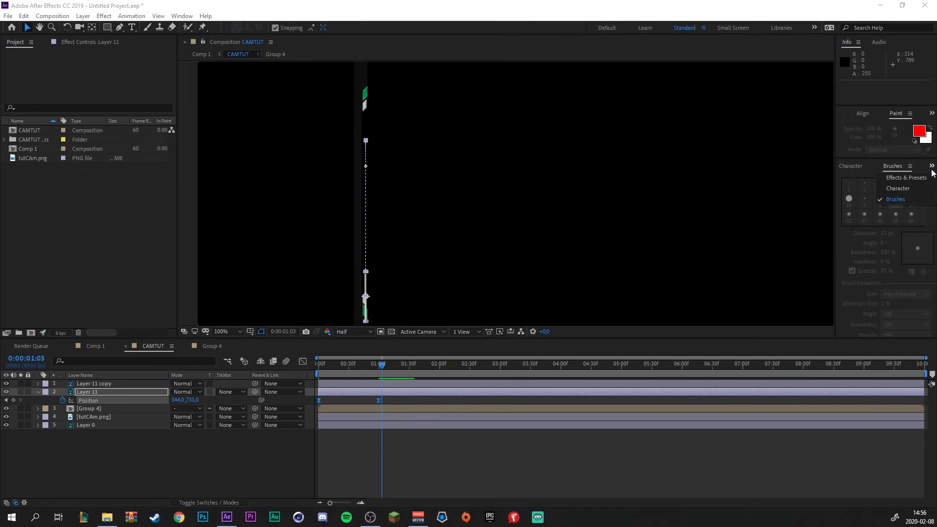
{"action": "left_click", "coordinate": [882, 177]}
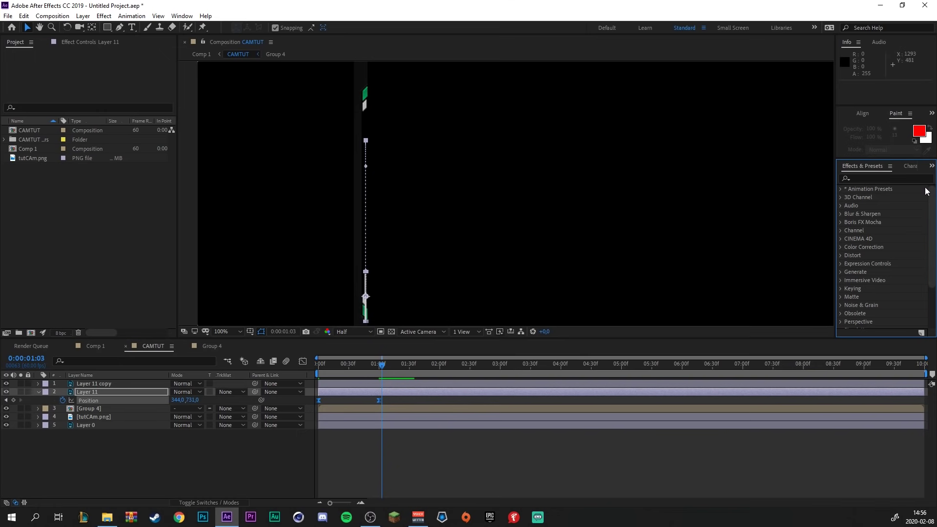
Apply Linear Wipe to Layer 11 and keyframe Transition Completion at 100% at the start.
{"action": "left_click", "coordinate": [896, 179]}
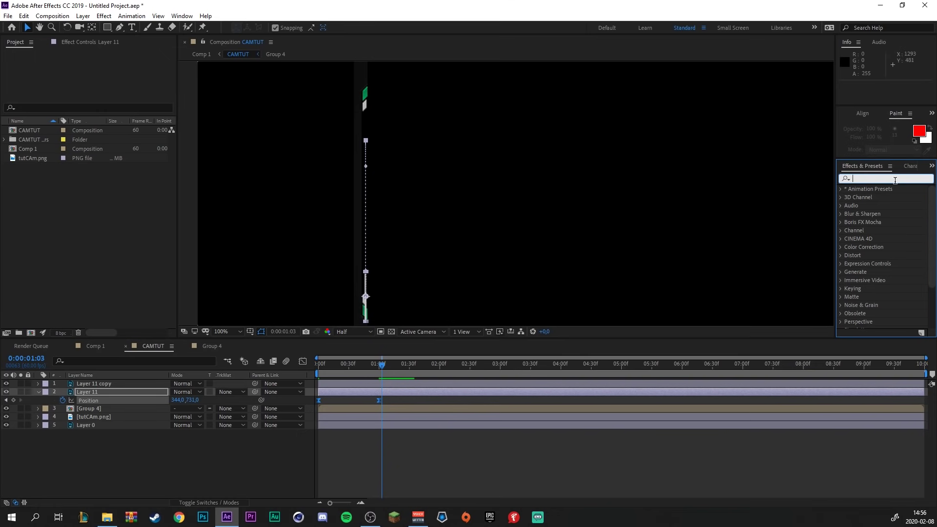
{"action": "type", "text": "l"}
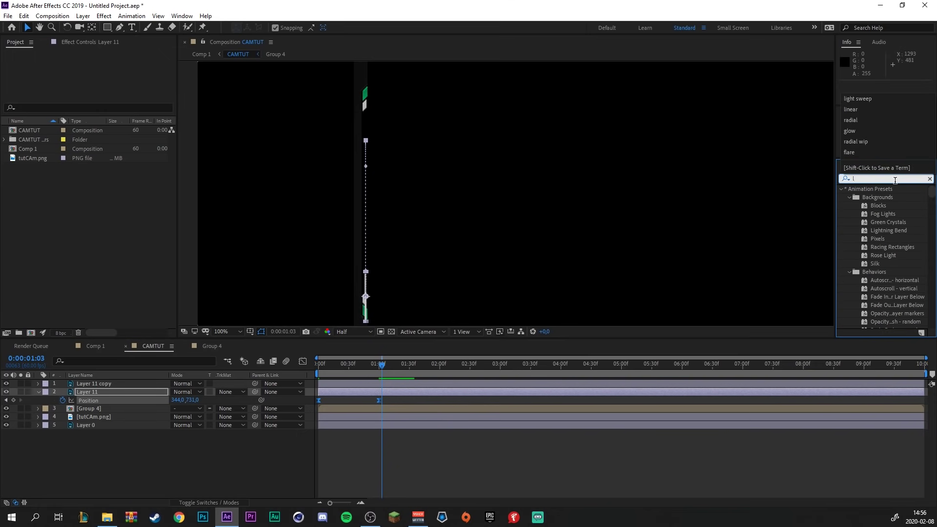
{"action": "type", "text": "inear w"}
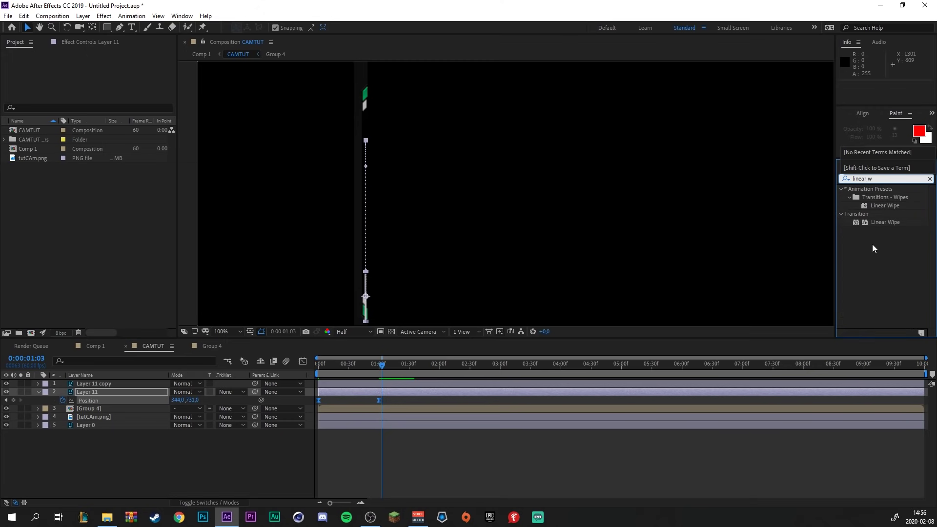
{"action": "left_click_drag", "start_coordinate": [886, 222], "coordinate": [91, 394]}
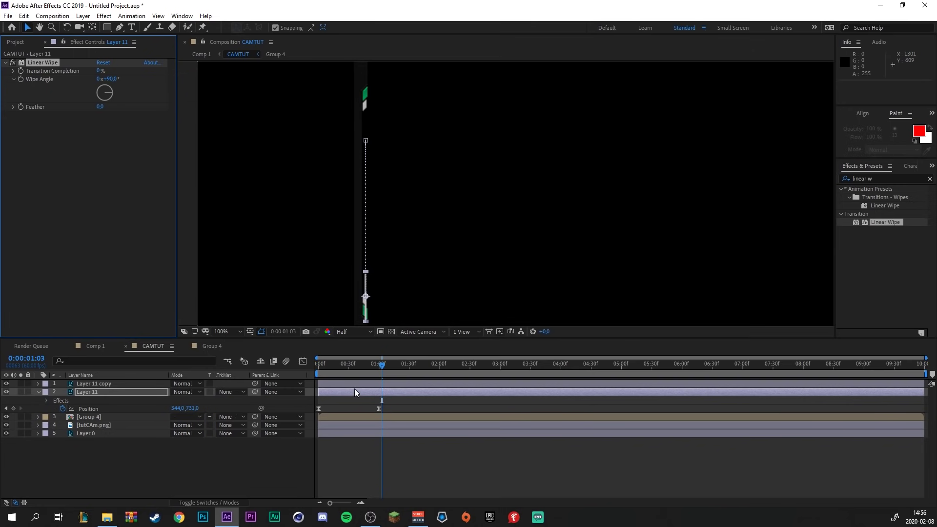
{"action": "left_click", "coordinate": [351, 364]}
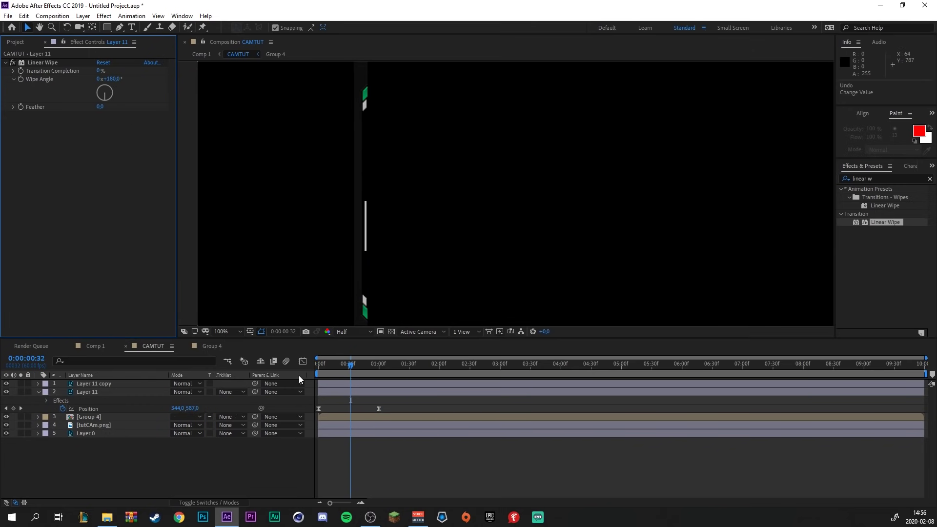
{"action": "left_click_drag", "start_coordinate": [351, 364], "coordinate": [319, 364]}
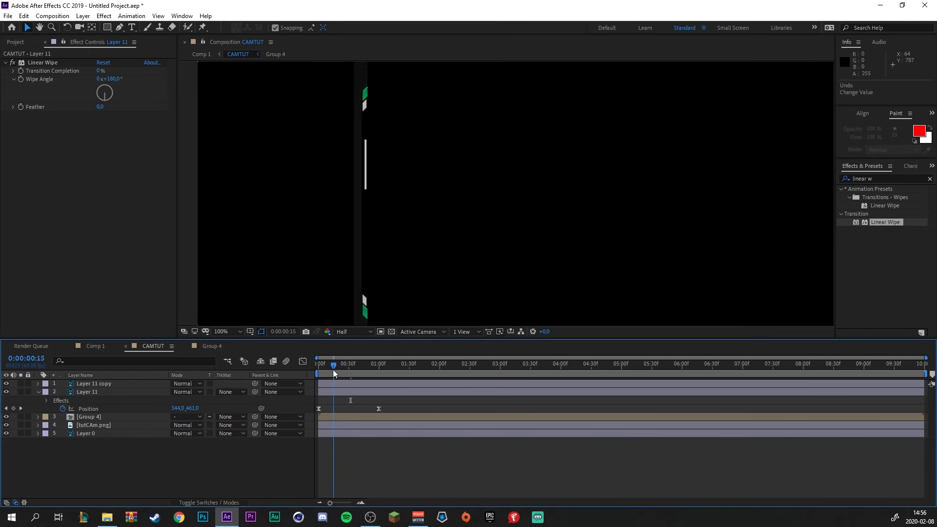
{"action": "left_click", "coordinate": [21, 72]}
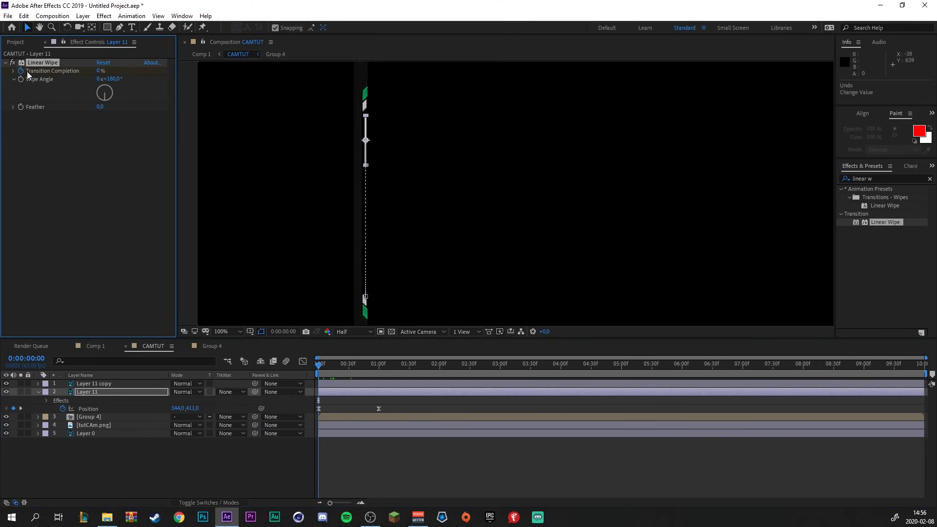
{"action": "left_click", "coordinate": [101, 71]}
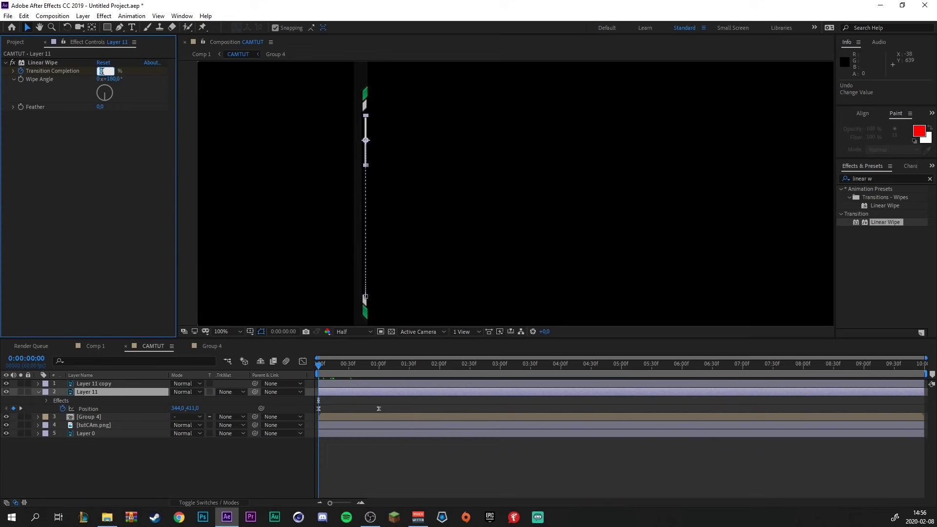
{"action": "type", "text": "100"}
{"action": "key", "text": "Return"}
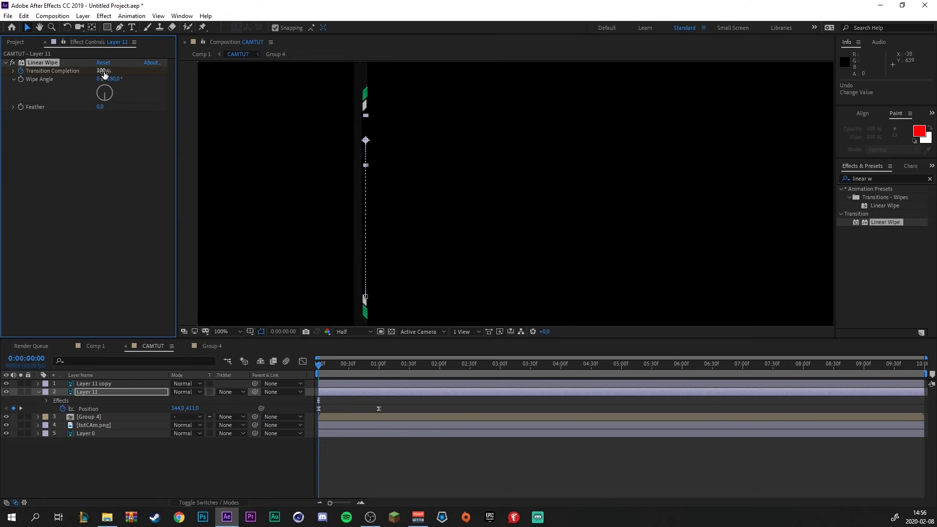
Add Transition Completion keyframes of 0% at frame 29 and 100% at one second.
{"action": "left_click", "coordinate": [343, 364]}
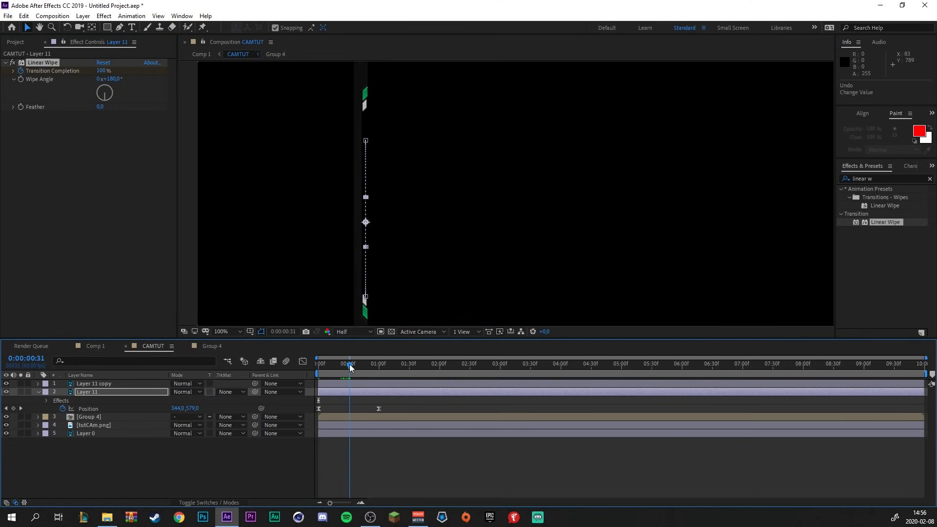
{"action": "left_click_drag", "start_coordinate": [344, 364], "coordinate": [347, 365]}
{"action": "left_click", "coordinate": [100, 71]}
{"action": "type", "text": "0"}
{"action": "key", "text": "Return"}
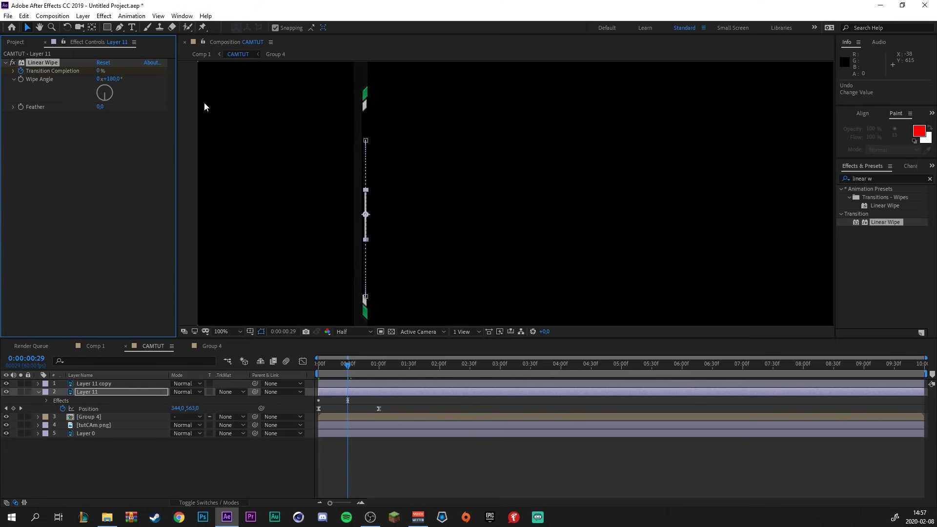
{"action": "left_click_drag", "start_coordinate": [364, 366], "coordinate": [379, 366]}
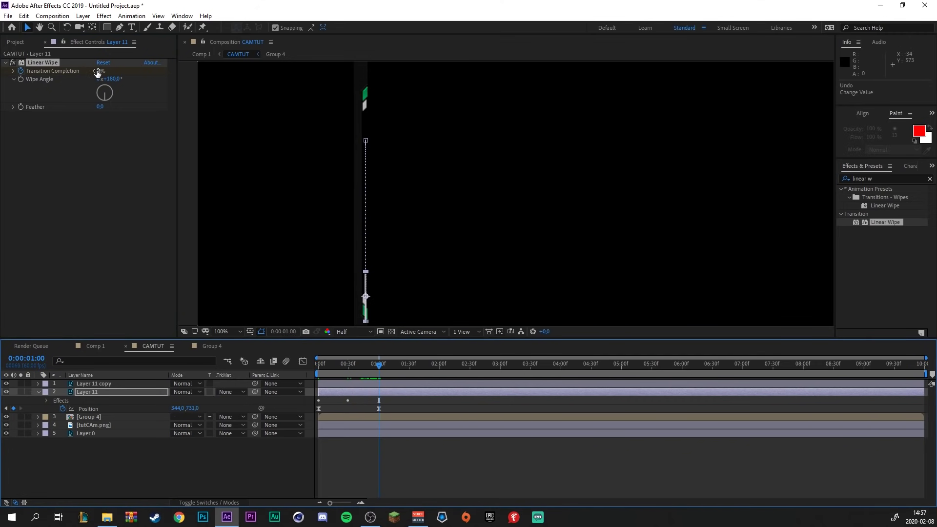
{"action": "left_click", "coordinate": [100, 71]}
{"action": "type", "text": "00"}
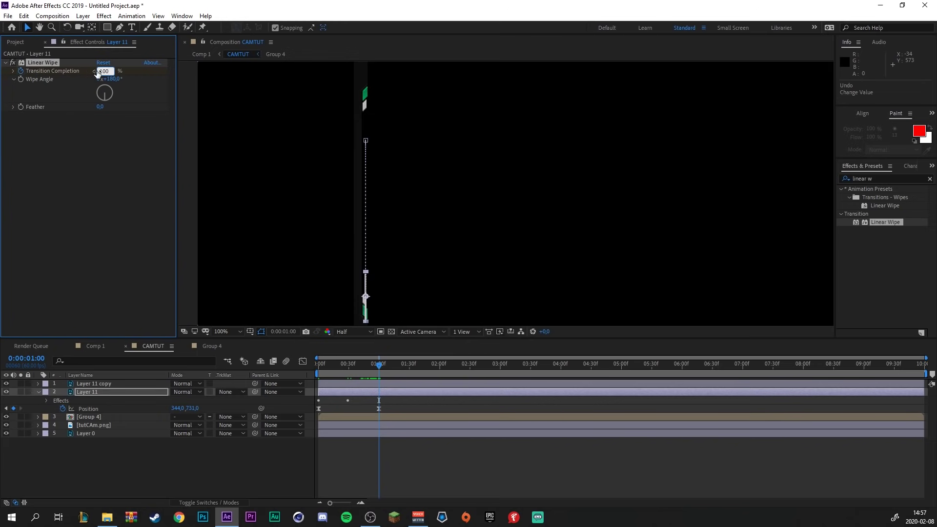
{"action": "key", "text": "Return"}
Easy Ease the three Transition Completion keyframes and preview the wipe and slide.
{"action": "left_click", "coordinate": [345, 391]}
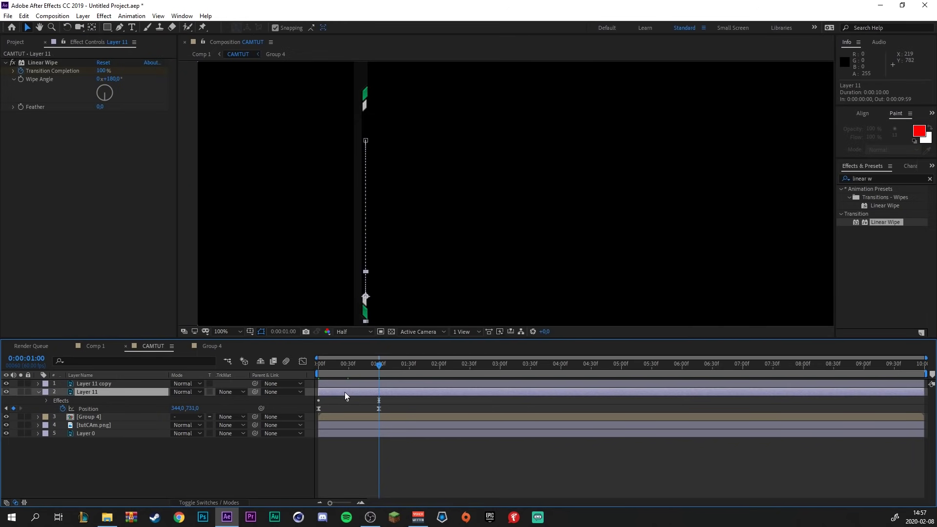
{"action": "key", "text": "u"}
{"action": "left_click_drag", "start_coordinate": [396, 406], "coordinate": [306, 410]}
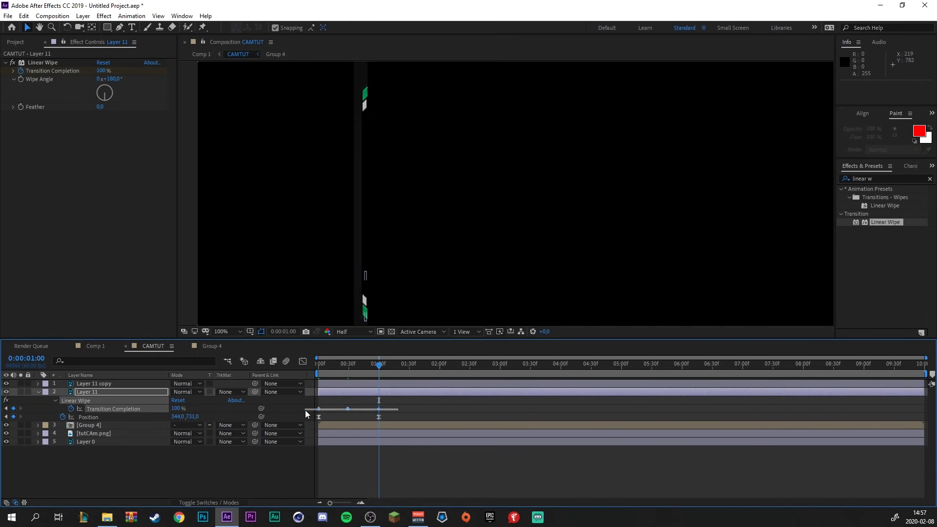
{"action": "key", "text": "F9"}
{"action": "key", "text": "Home"}
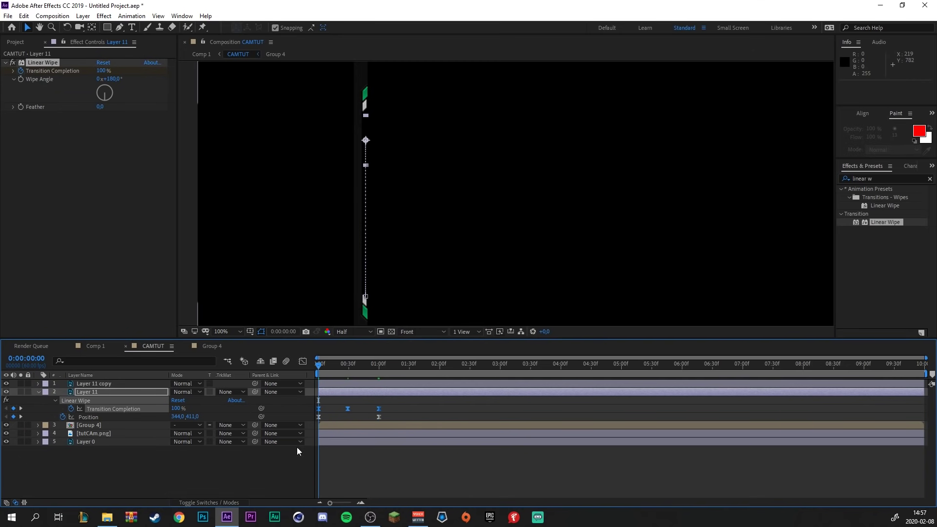
{"action": "left_click", "coordinate": [383, 446]}
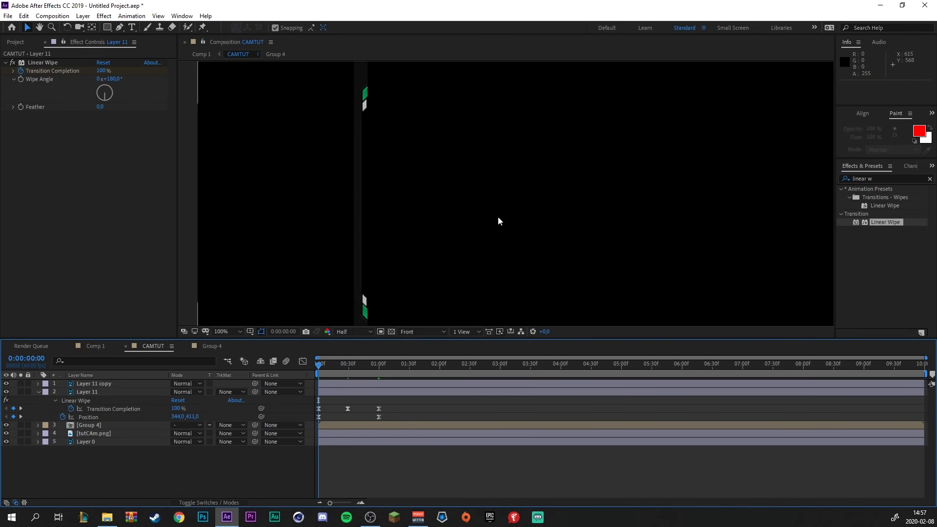
{"action": "key", "text": "space"}
{"action": "key", "text": "space"}
{"action": "key", "text": "space"}
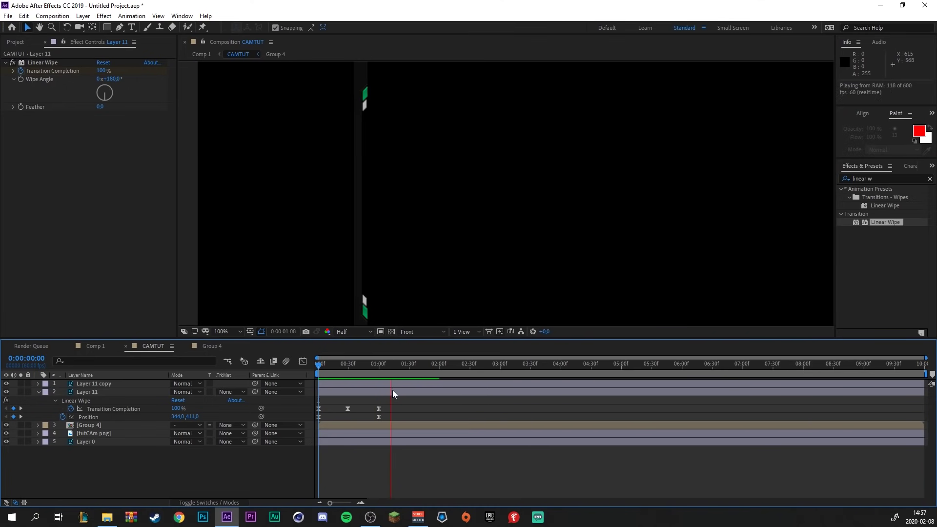
{"action": "key", "text": "space"}
Raise the left line slightly and move its first Position keyframe to frame 0, then preview.
{"action": "left_click_drag", "start_coordinate": [341, 369], "coordinate": [327, 370]}
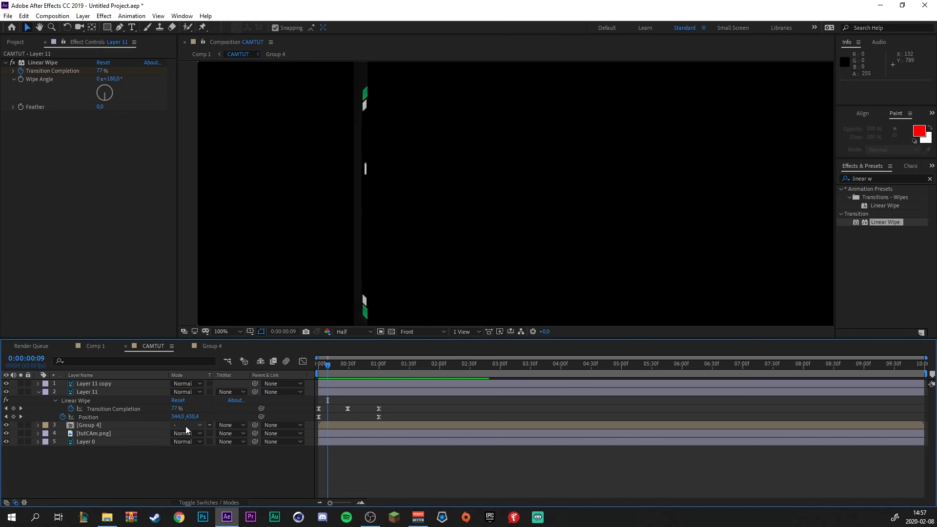
{"action": "left_click_drag", "start_coordinate": [193, 418], "coordinate": [156, 418]}
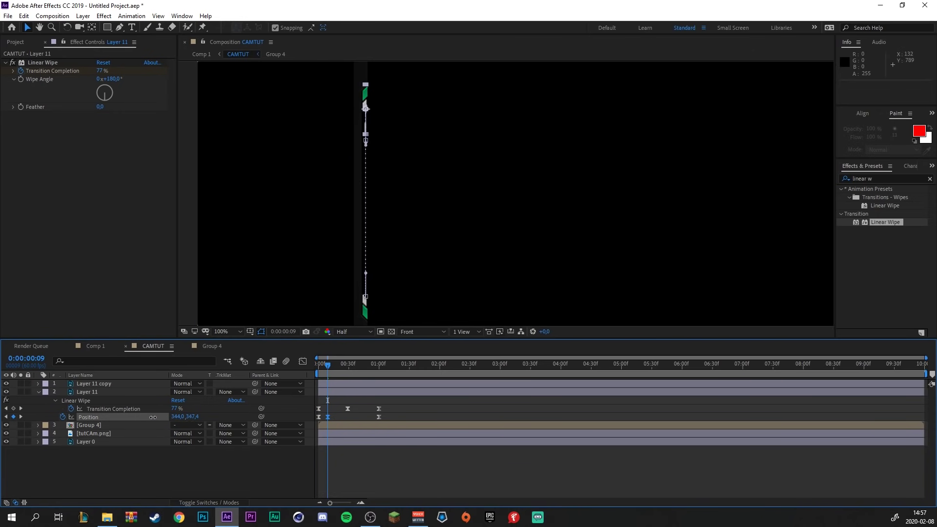
{"action": "left_click_drag", "start_coordinate": [156, 418], "coordinate": [143, 418]}
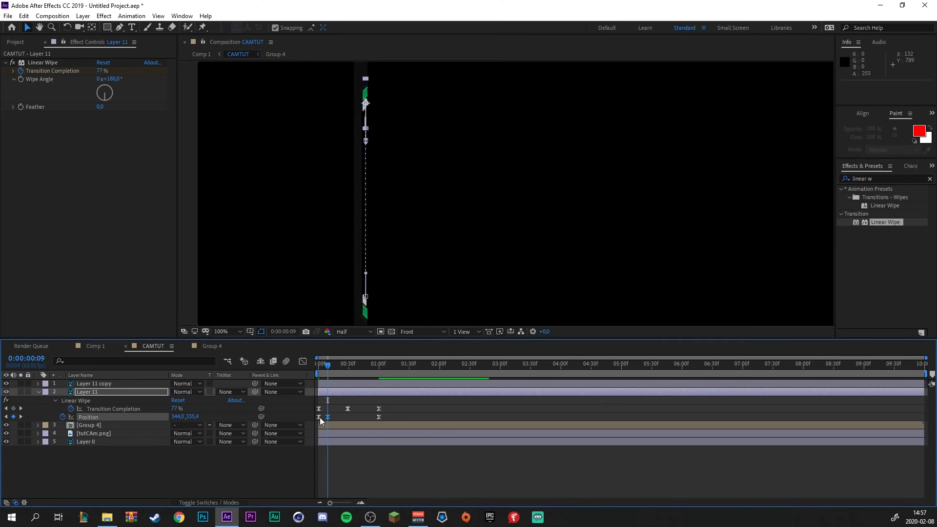
{"action": "left_click", "coordinate": [318, 416]}
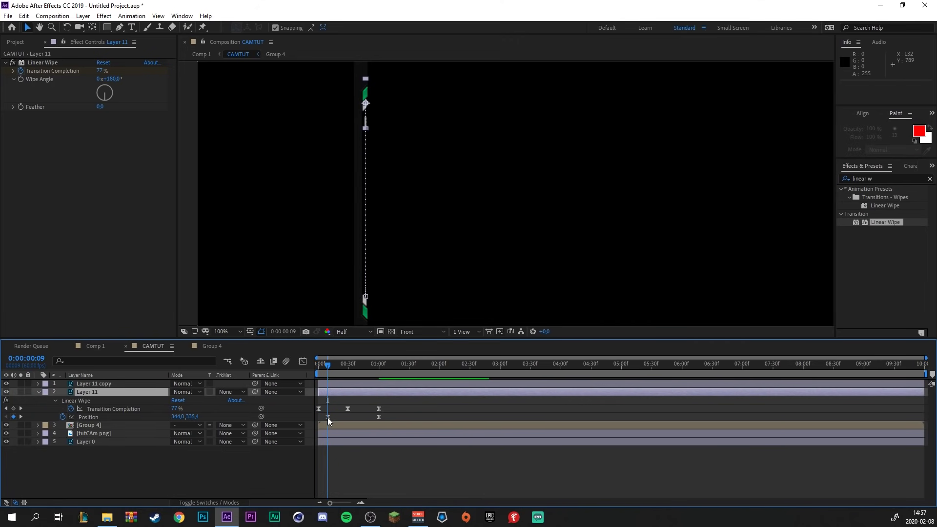
{"action": "left_click_drag", "start_coordinate": [327, 417], "coordinate": [319, 416]}
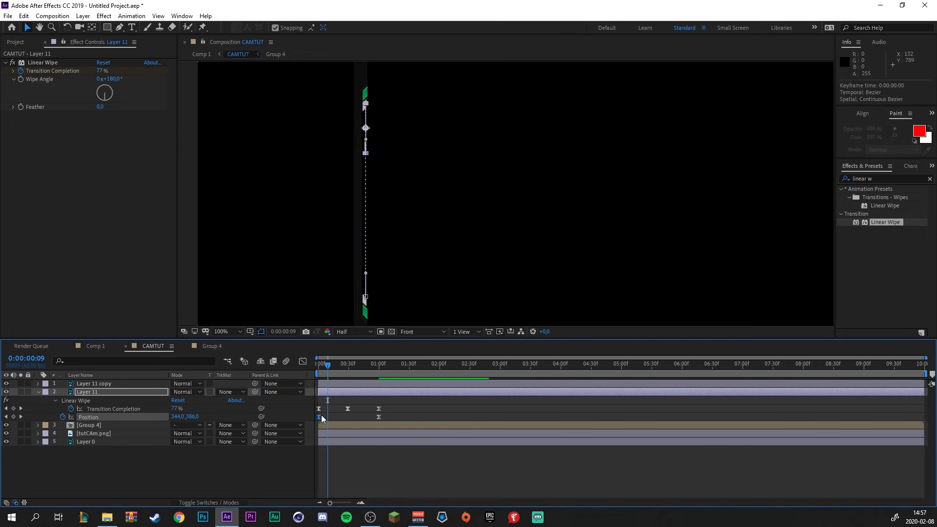
{"action": "left_click_drag", "start_coordinate": [350, 367], "coordinate": [309, 383]}
{"action": "left_click", "coordinate": [393, 491]}
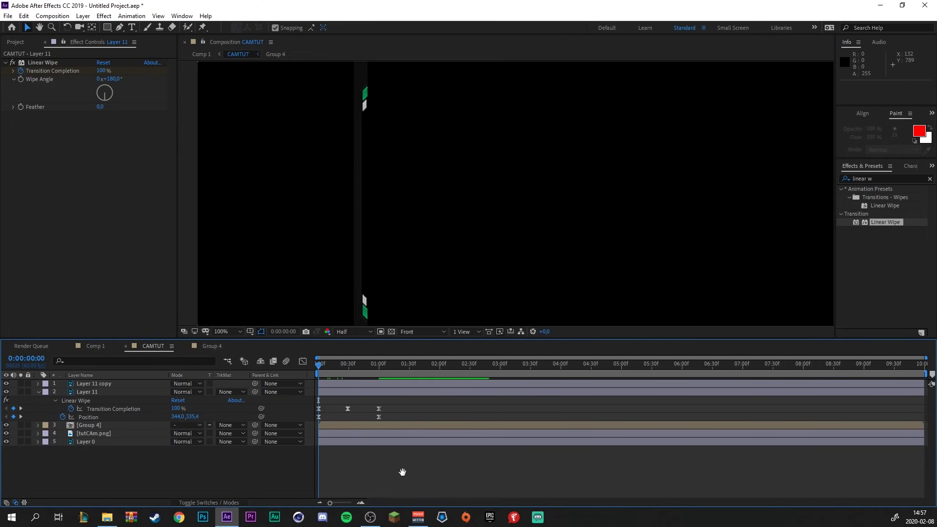
{"action": "key", "text": "space"}
Raise the line at frame 6 with a new Position keyframe and preview the animation.
{"action": "left_click_drag", "start_coordinate": [319, 371], "coordinate": [324, 371]}
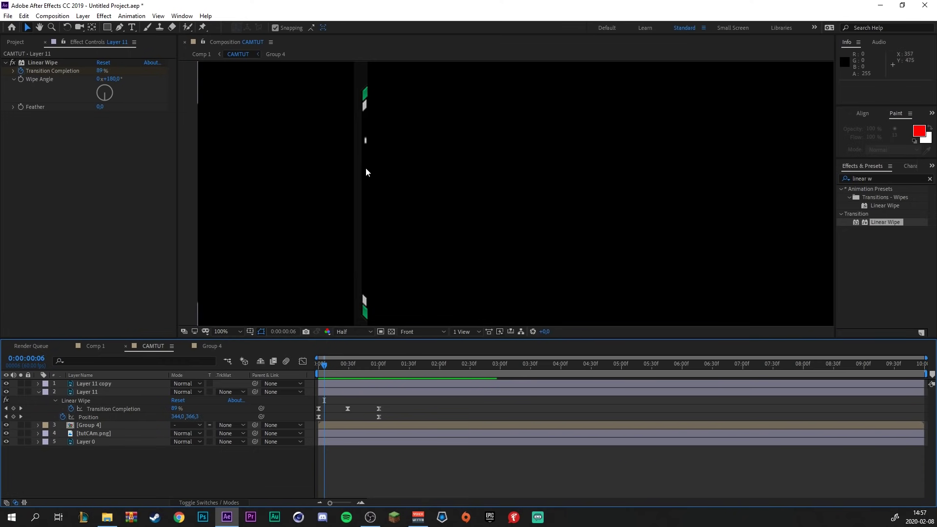
{"action": "left_click_drag", "start_coordinate": [193, 417], "coordinate": [166, 414]}
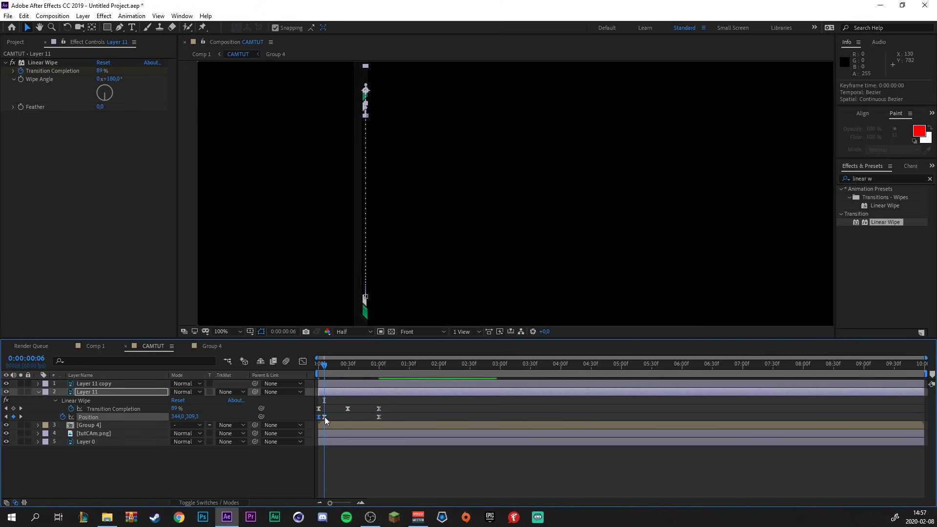
{"action": "mouse_move", "coordinate": [324, 417]}
{"action": "key", "text": "space"}
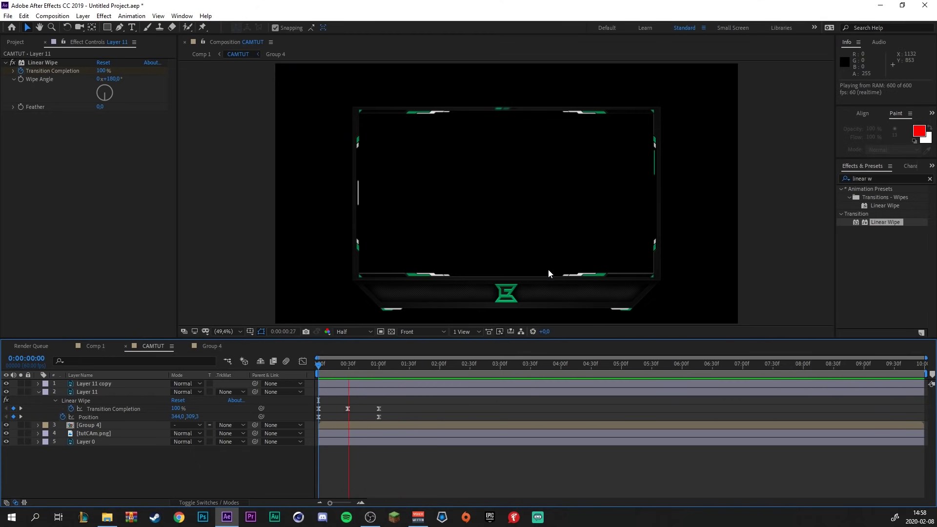
{"action": "key", "text": "space"}
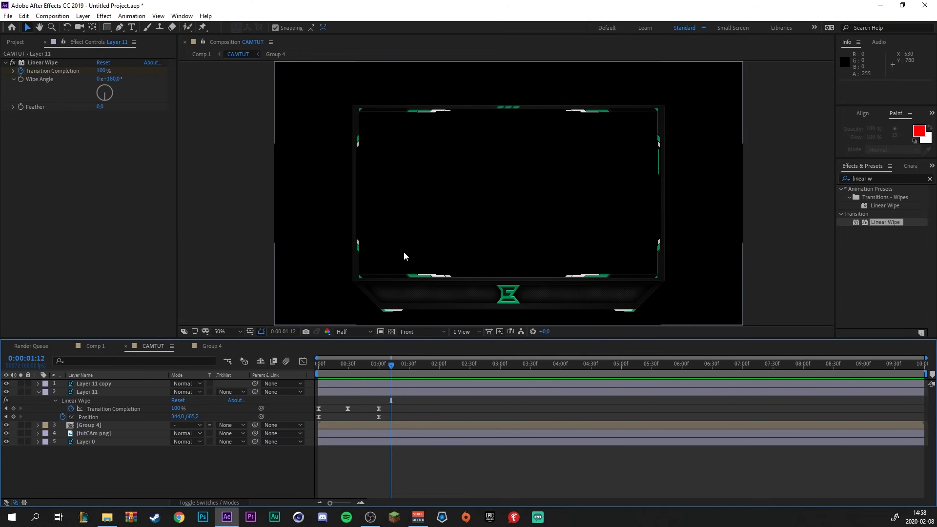
{"action": "scroll", "coordinate": [403, 251], "scroll_direction": "up", "scroll_amount": 2}
{"action": "scroll", "coordinate": [347, 209], "scroll_direction": "down", "scroll_amount": 1}
{"action": "scroll", "coordinate": [359, 181], "scroll_direction": "up", "scroll_amount": 1}
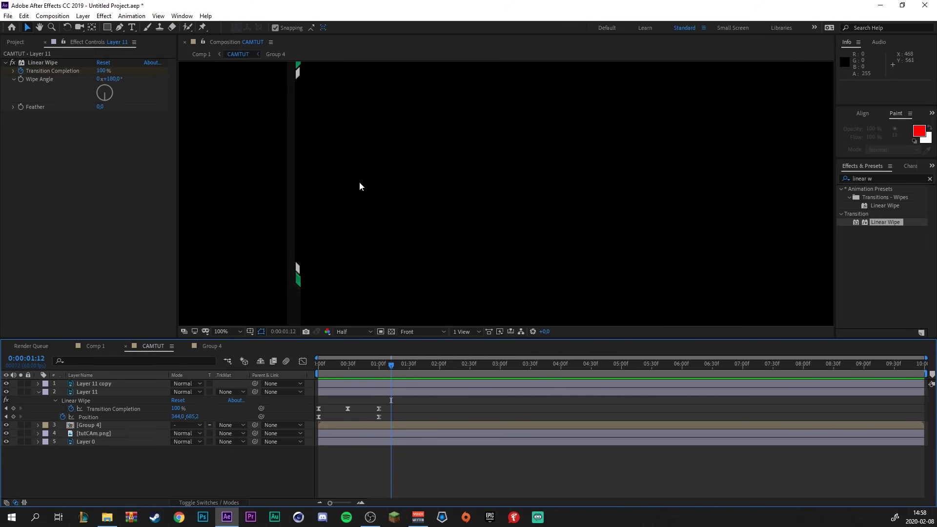
{"action": "left_click", "coordinate": [328, 371]}
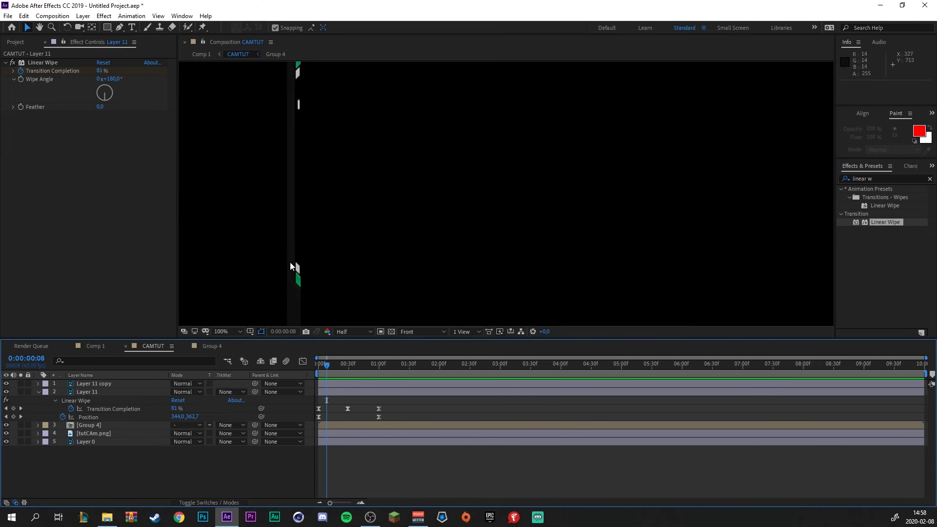
{"action": "scroll", "coordinate": [366, 304], "scroll_direction": "down", "scroll_amount": 2}
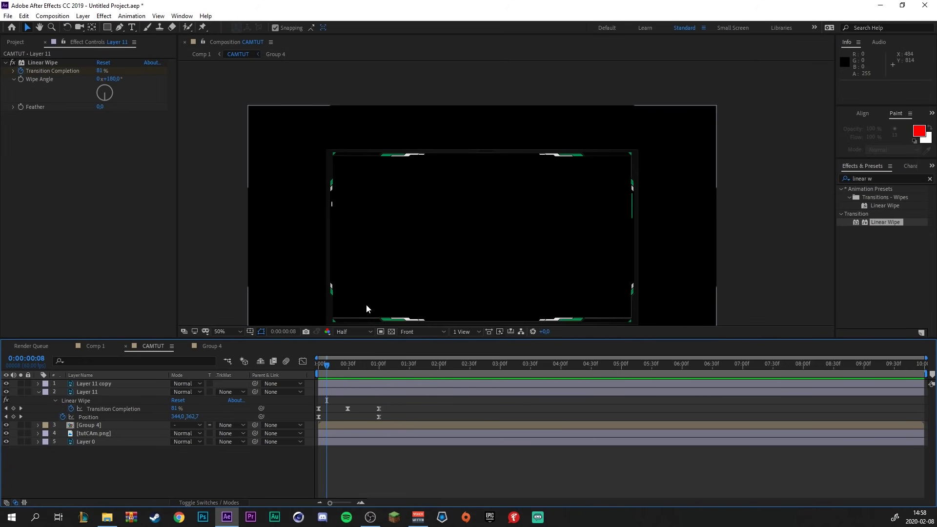
{"action": "scroll", "coordinate": [369, 303], "scroll_direction": "up", "scroll_amount": 2}
{"action": "scroll", "coordinate": [562, 274], "scroll_direction": "down", "scroll_amount": 2}
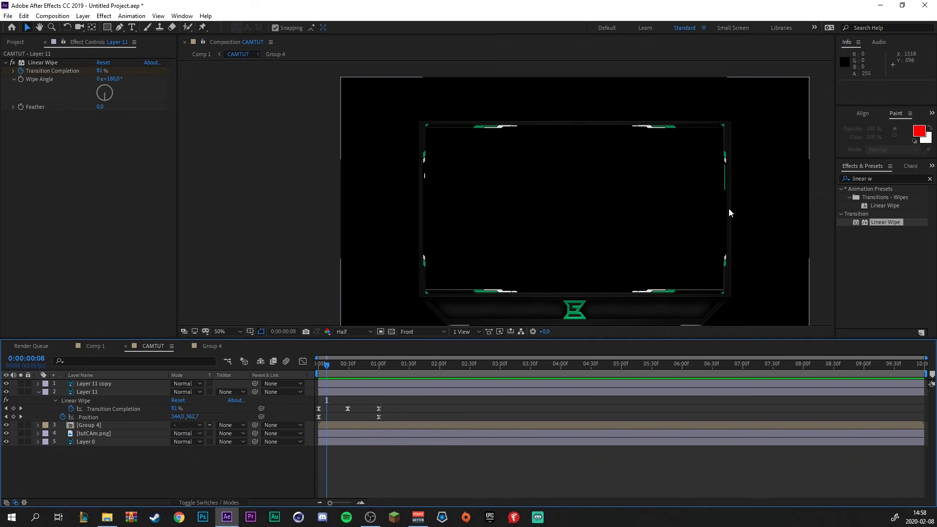
Keyframe Layer 11 copy's Position at frame 0 and slide the right line down by one second.
{"action": "left_click", "coordinate": [93, 384]}
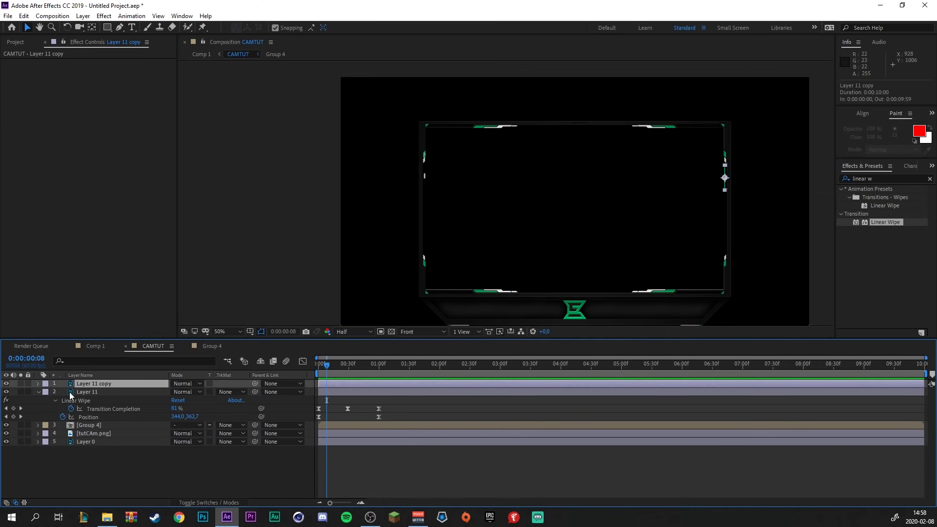
{"action": "key", "text": "Home"}
{"action": "key", "text": "alt+shift+p"}
{"action": "left_click_drag", "start_coordinate": [327, 371], "coordinate": [379, 365]}
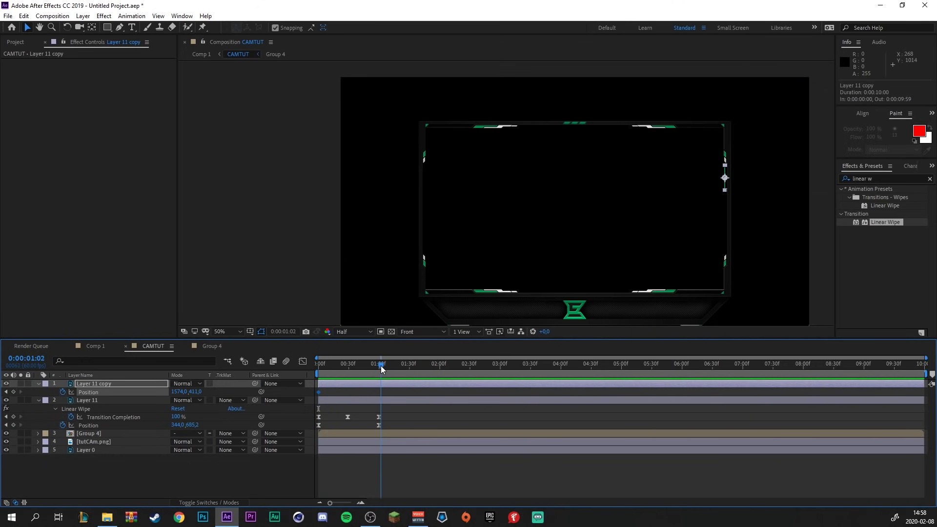
{"action": "left_click_drag", "start_coordinate": [195, 392], "coordinate": [367, 384]}
Apply Linear Wipe to Layer 11 copy with eased Transition Completion keyframes from 0% to 100%.
{"action": "double_click", "coordinate": [885, 222]}
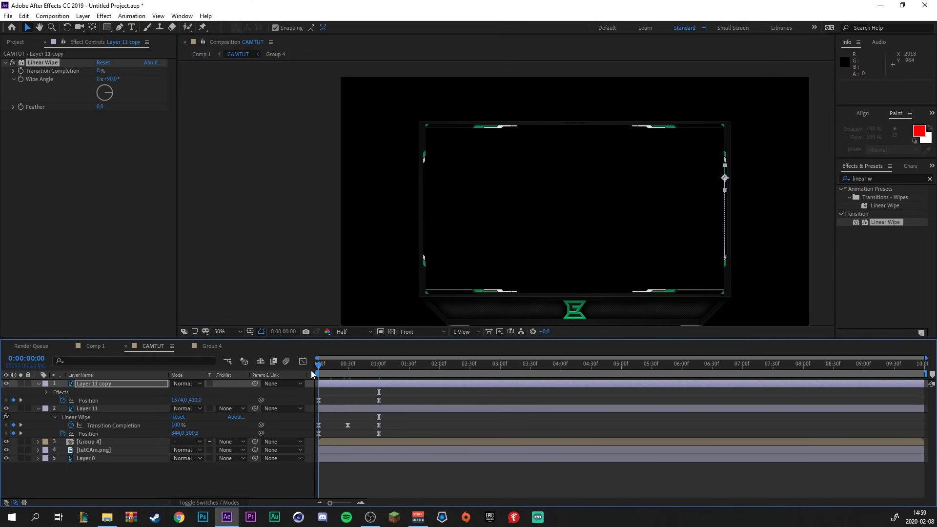
{"action": "left_click", "coordinate": [21, 70]}
{"action": "key", "text": "j"}
{"action": "left_click", "coordinate": [104, 71]}
{"action": "type", "text": "0"}
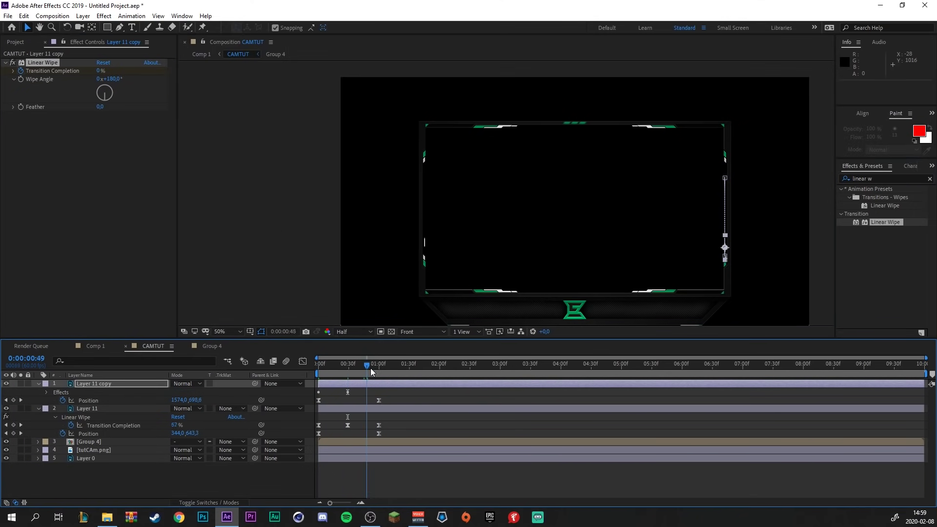
{"action": "mouse_move", "coordinate": [370, 368]}
{"action": "left_mouse_down"}
{"action": "mouse_move", "coordinate": [379, 366]}
{"action": "mouse_move", "coordinate": [322, 365]}
{"action": "left_mouse_up"}
{"action": "left_click", "coordinate": [104, 71]}
{"action": "type", "text": "100"}
{"action": "key", "text": "Return"}
{"action": "key", "text": "u"}
{"action": "key", "text": "F9"}
Check the right line's Position keyframes, preview the animation, and collapse Layer 11 copy.
{"action": "left_click", "coordinate": [321, 408]}
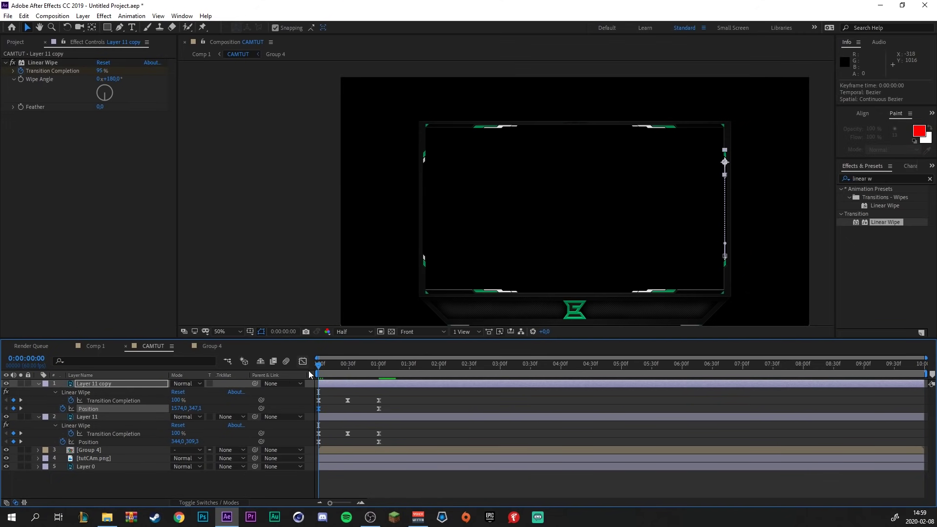
{"action": "key", "text": "j"}
{"action": "left_click", "coordinate": [321, 411]}
{"action": "left_click", "coordinate": [321, 411]}
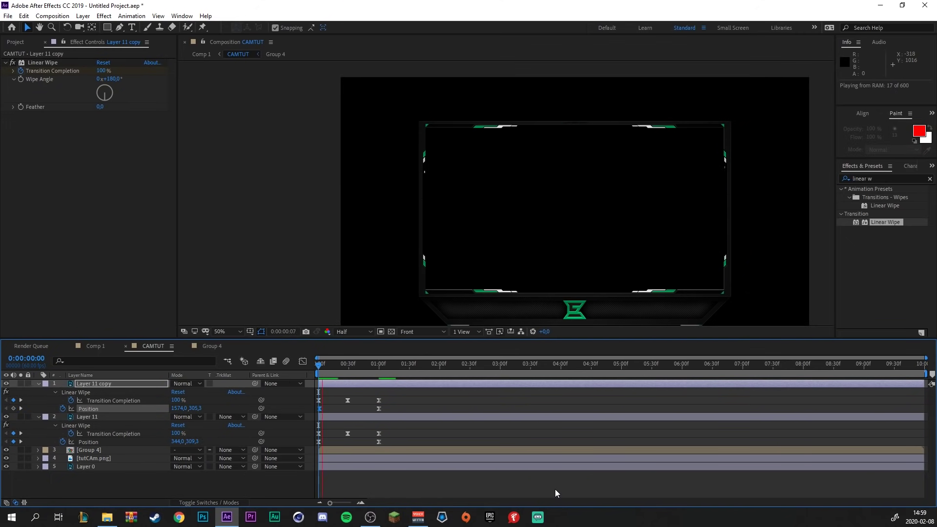
{"action": "key", "text": "space"}
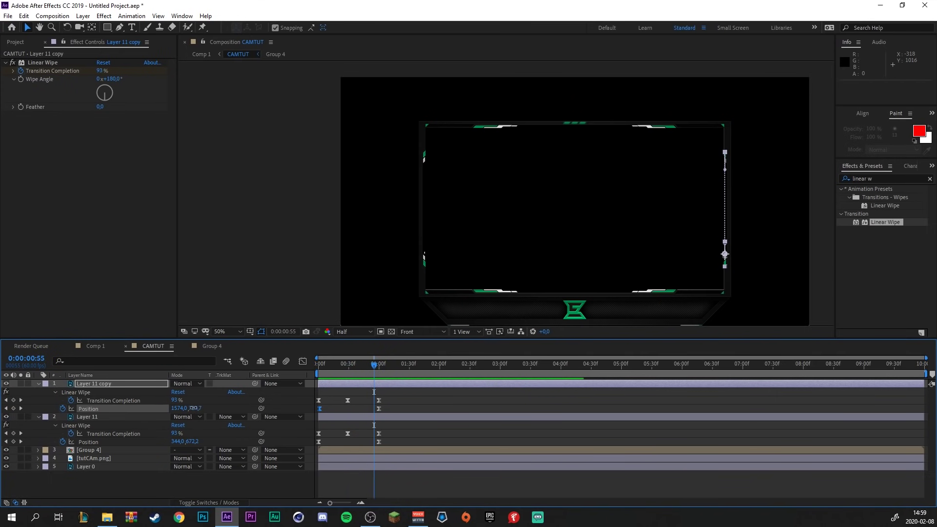
{"action": "left_click", "coordinate": [378, 408]}
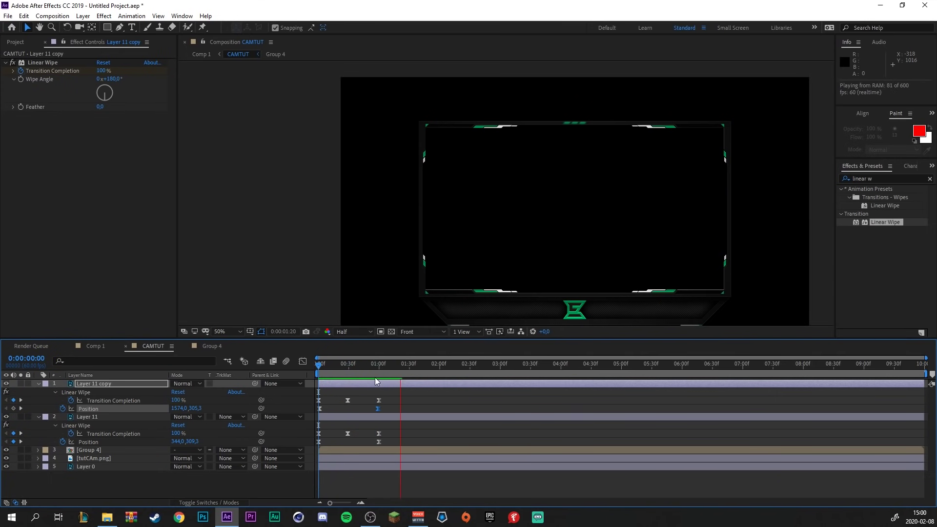
{"action": "key", "text": "space"}
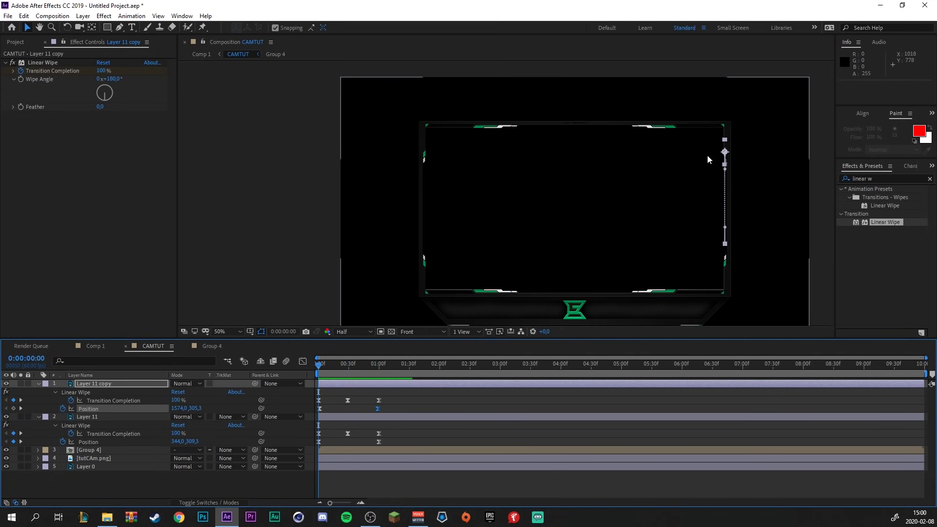
{"action": "left_click", "coordinate": [387, 482]}
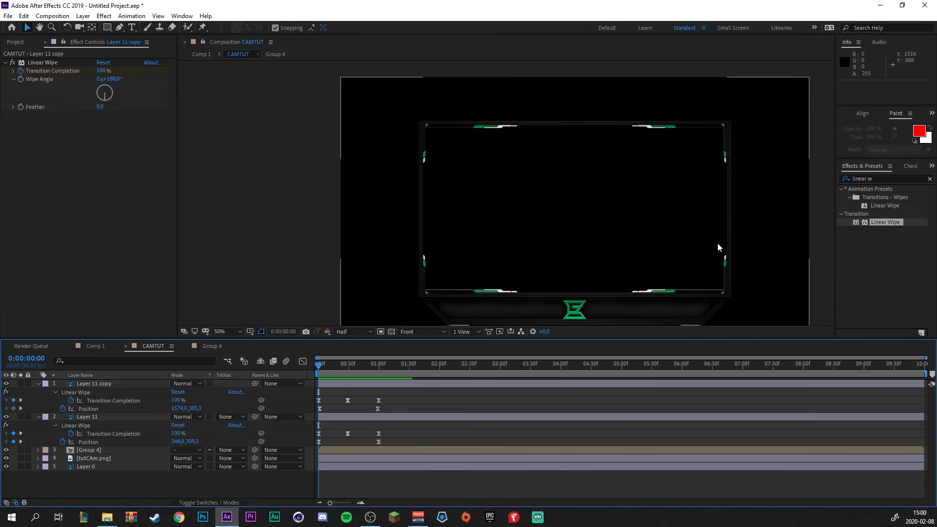
{"action": "key", "text": "space"}
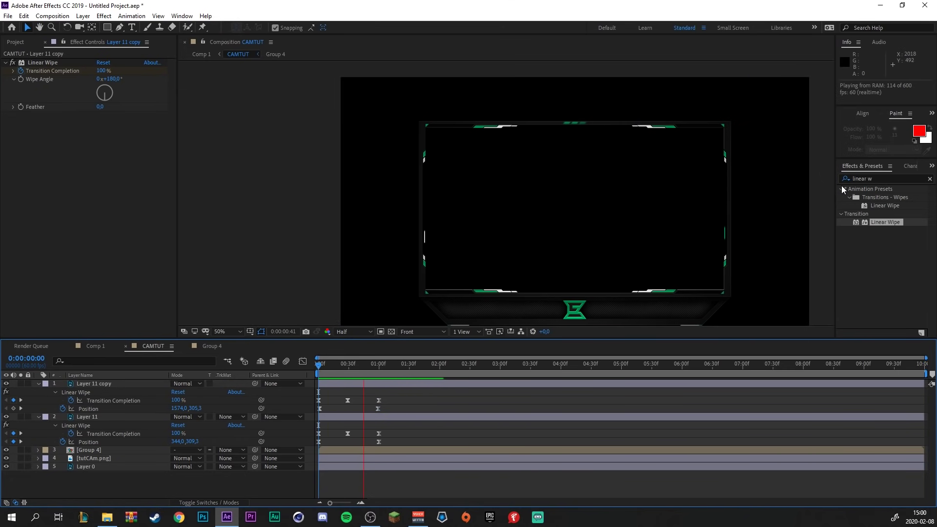
{"action": "key", "text": "space"}
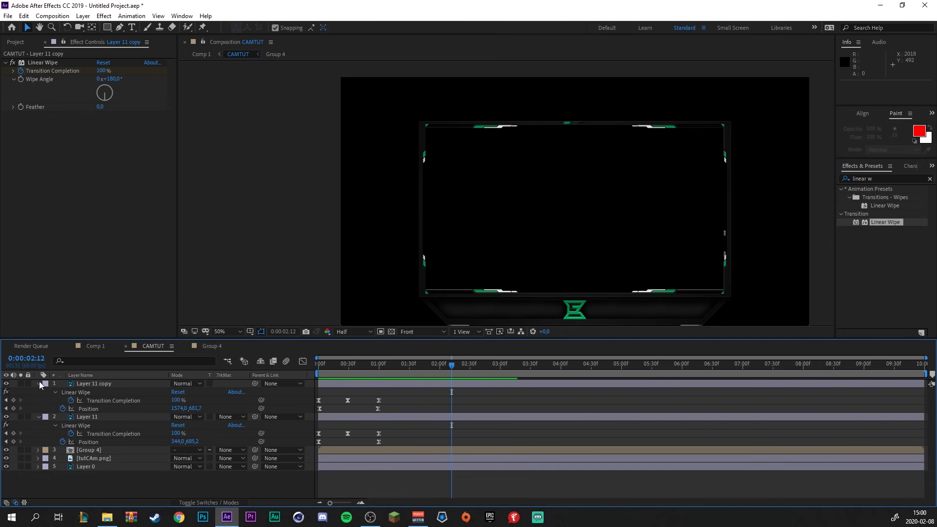
{"action": "left_click", "coordinate": [39, 384]}
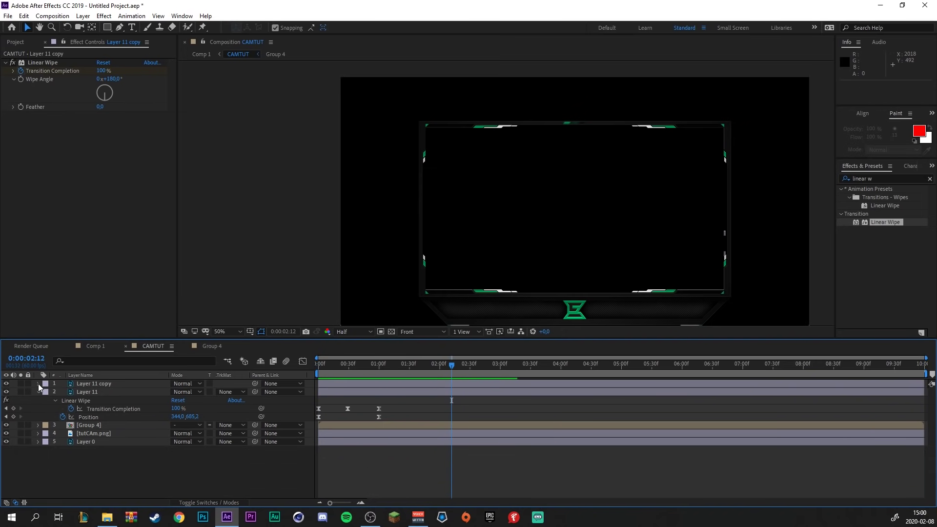
Copy both side lines' keyframes and paste them again at 03:44 and 07:52.
{"action": "left_click", "coordinate": [38, 383]}
{"action": "left_click", "coordinate": [38, 383]}
{"action": "left_click", "coordinate": [145, 391], "text": "shift"}
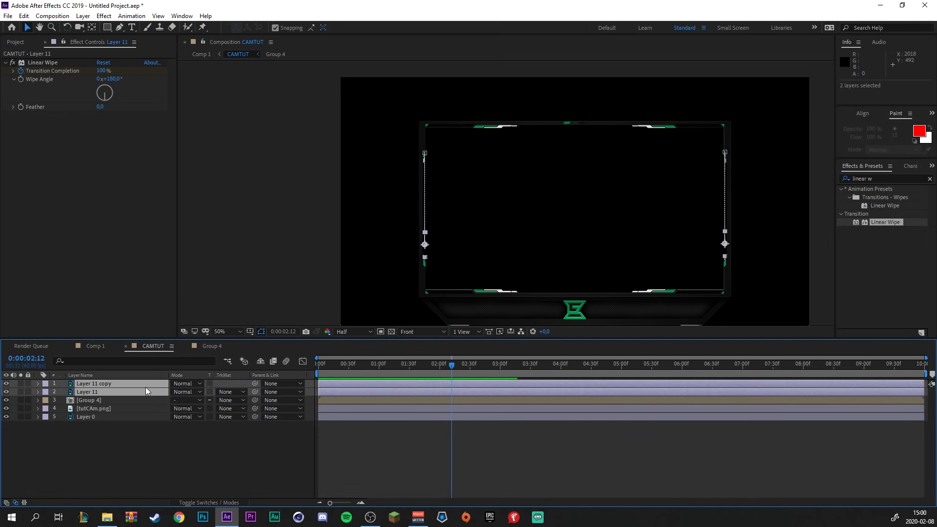
{"action": "key", "text": "u"}
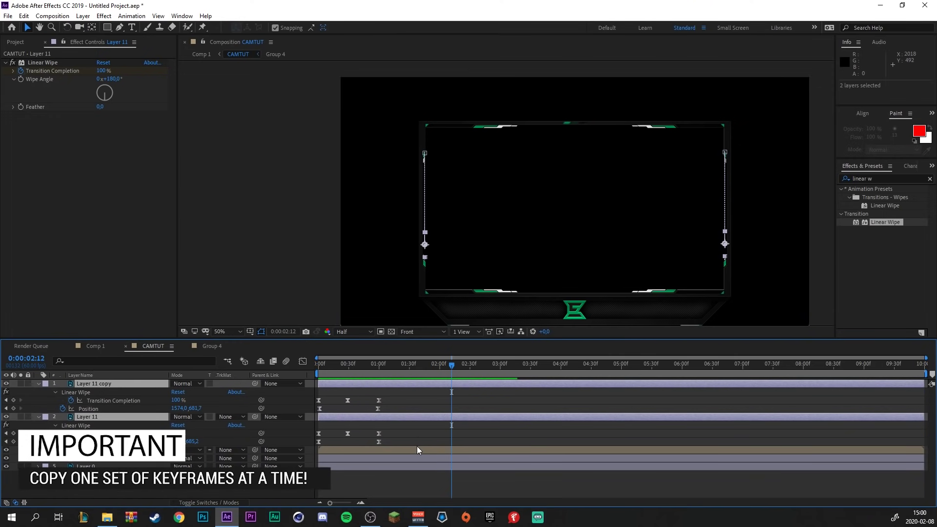
{"action": "left_click_drag", "start_coordinate": [424, 443], "coordinate": [317, 393]}
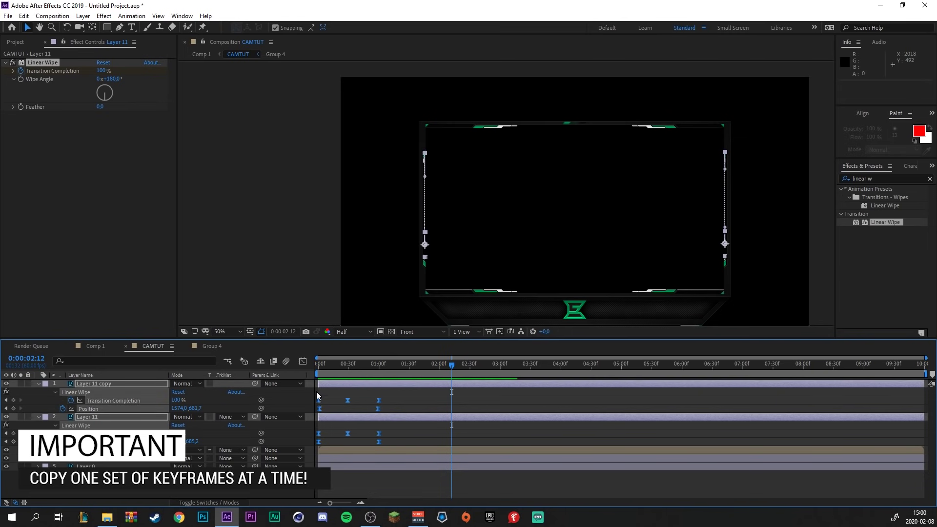
{"action": "key", "text": "ctrl+c"}
{"action": "mouse_move", "coordinate": [496, 365]}
{"action": "left_mouse_down"}
{"action": "mouse_move", "coordinate": [624, 385]}
{"action": "mouse_move", "coordinate": [545, 392]}
{"action": "left_mouse_up"}
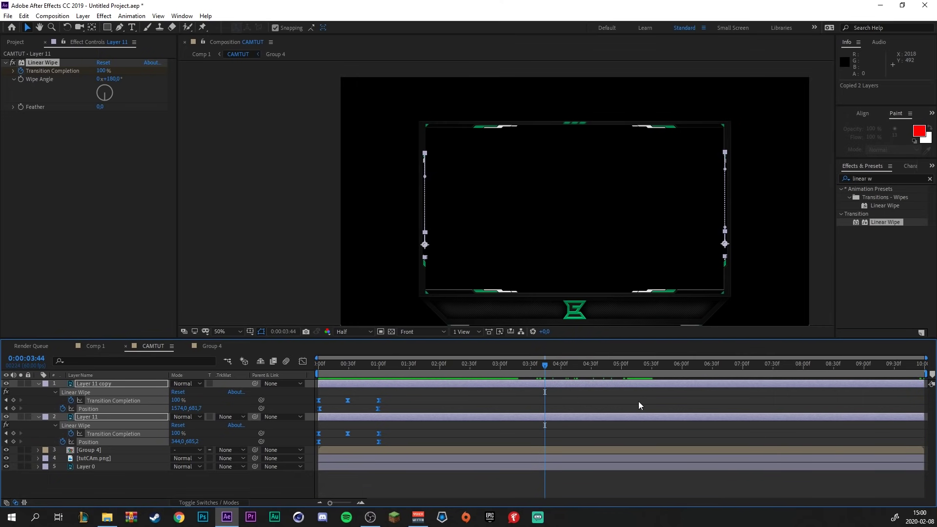
{"action": "left_click", "coordinate": [667, 386]}
{"action": "key", "text": "ctrl+v"}
{"action": "left_click_drag", "start_coordinate": [676, 366], "coordinate": [795, 365]}
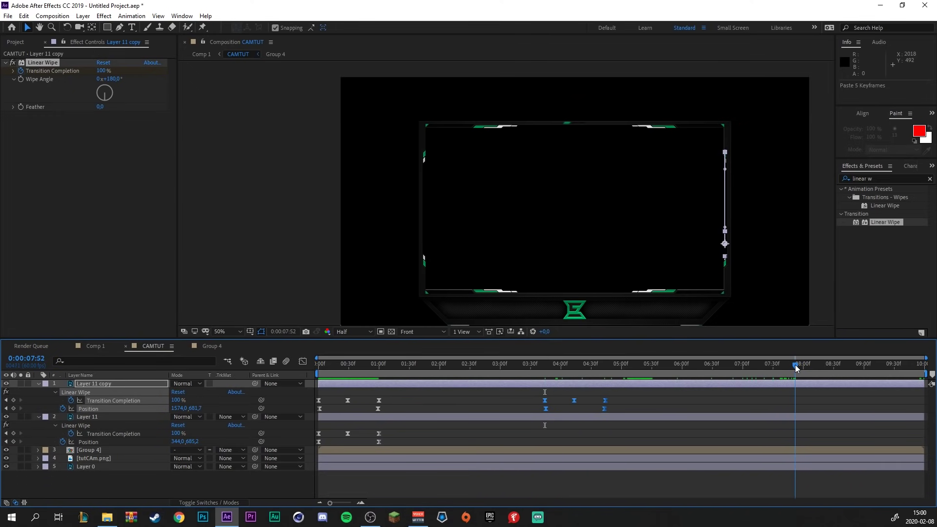
{"action": "key", "text": "ctrl+v"}
Copy Layer 11's opening wipe keyframes and paste them at 03:44 and 07:52.
{"action": "left_click_drag", "start_coordinate": [390, 444], "coordinate": [315, 429]}
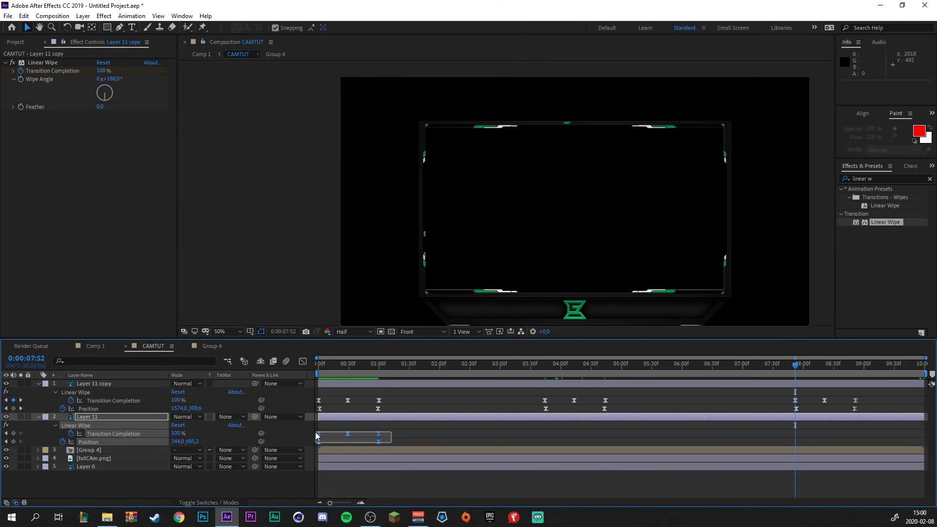
{"action": "key", "text": "ctrl+c"}
{"action": "left_click", "coordinate": [545, 366]}
{"action": "key", "text": "ctrl+v"}
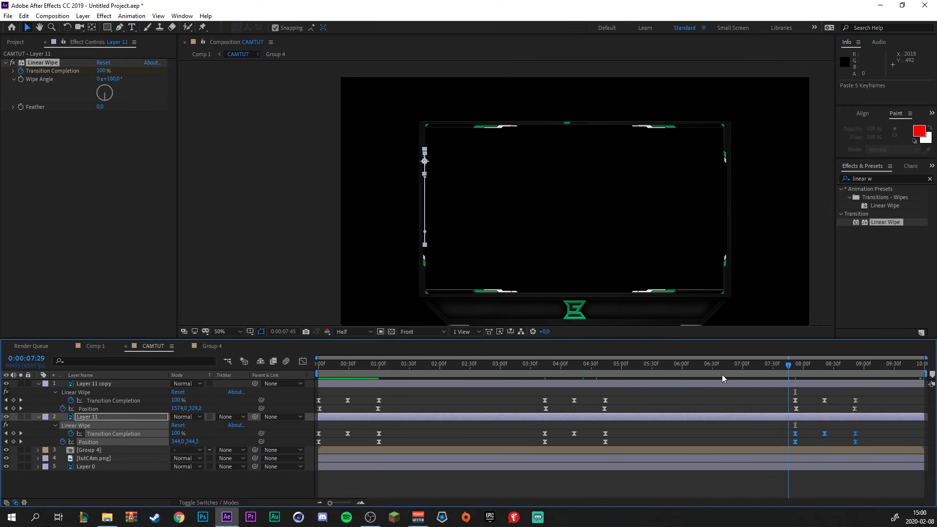
{"action": "left_click", "coordinate": [796, 366]}
{"action": "key", "text": "ctrl+v"}
Shift Layer 11's keyframes near 4 seconds slightly earlier, preview, and collapse both layers.
{"action": "key", "text": "Home"}
{"action": "key", "text": "space"}
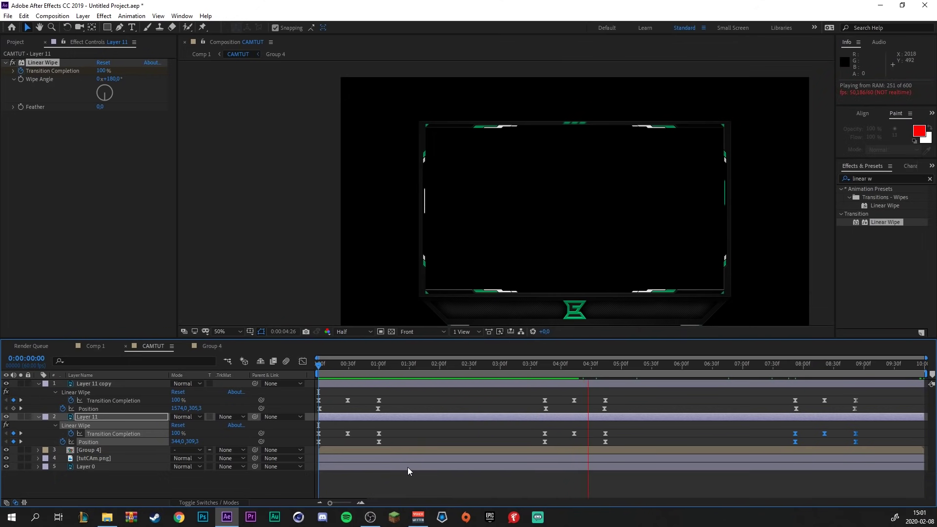
{"action": "left_click", "coordinate": [550, 373]}
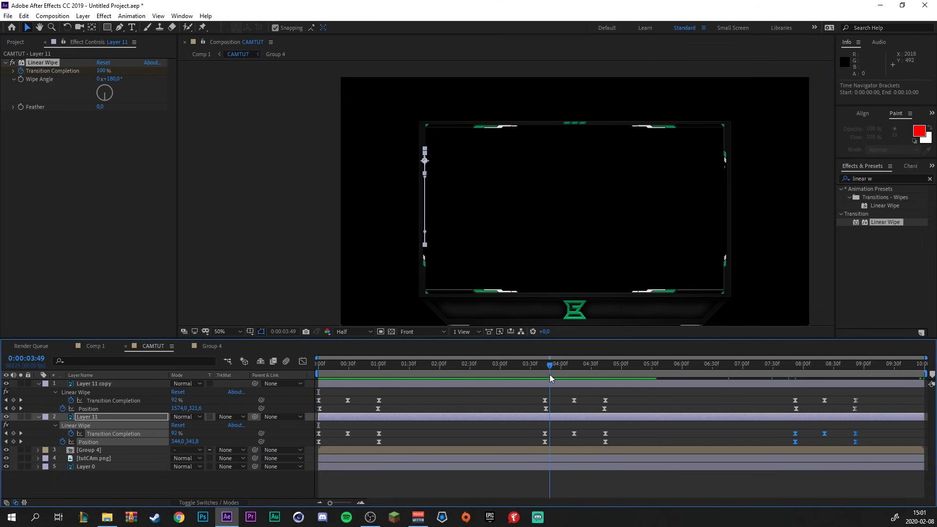
{"action": "left_click_drag", "start_coordinate": [617, 441], "coordinate": [513, 425]}
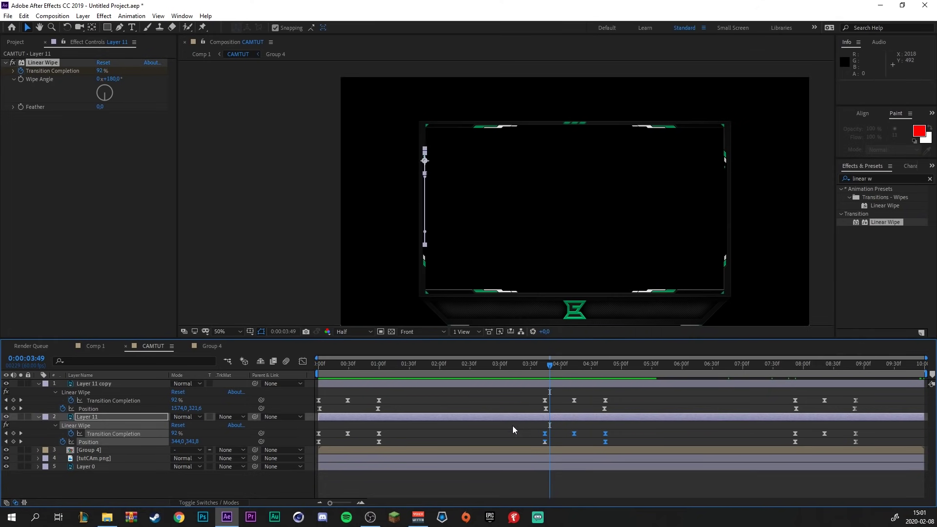
{"action": "left_click_drag", "start_coordinate": [548, 433], "coordinate": [518, 434]}
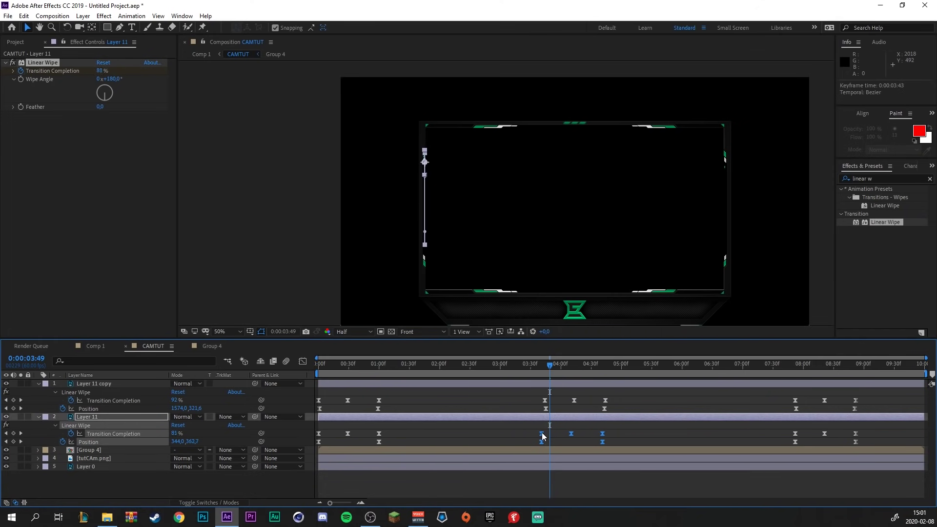
{"action": "left_click", "coordinate": [494, 371]}
{"action": "key", "text": "space"}
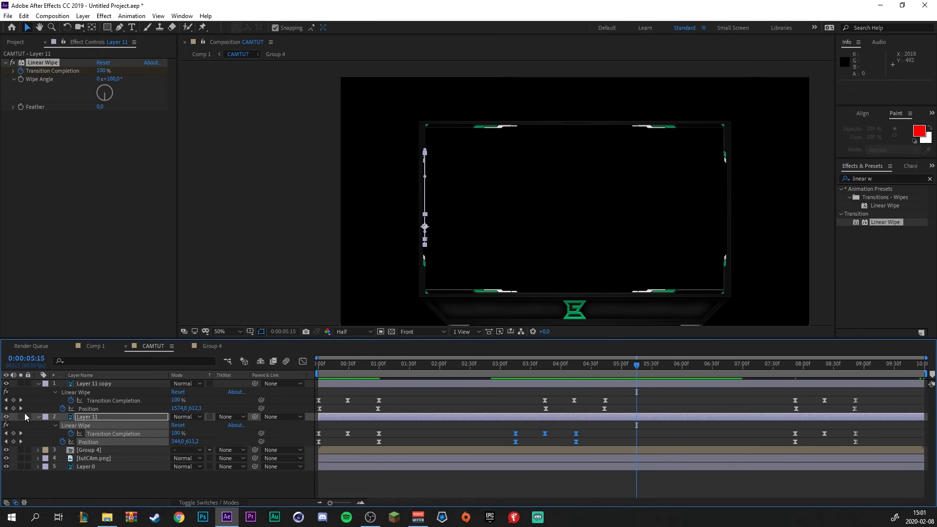
{"action": "left_click", "coordinate": [39, 416]}
{"action": "left_click", "coordinate": [38, 384]}
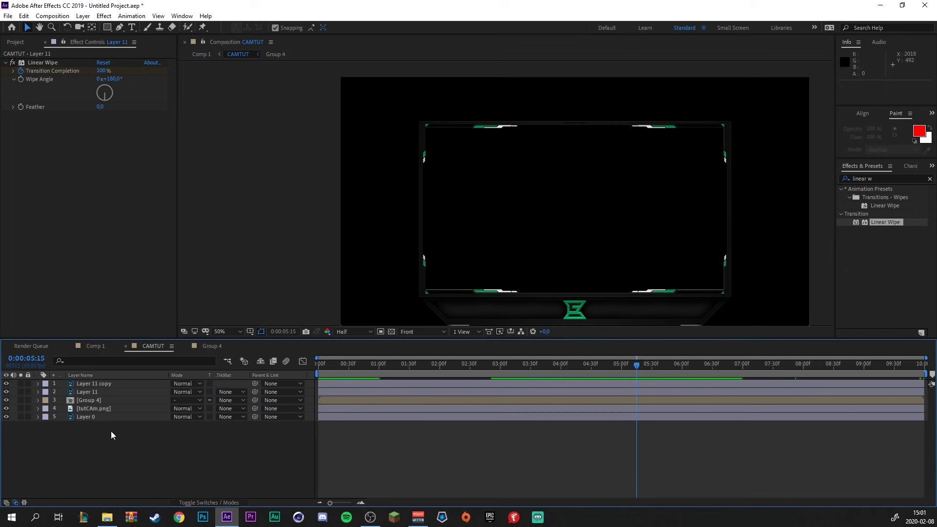
Fit the viewer, add a new black 1920×1080 solid, and set Black Solid 1 to Screen mode.
{"action": "left_click", "coordinate": [237, 331]}
{"action": "left_click", "coordinate": [253, 171]}
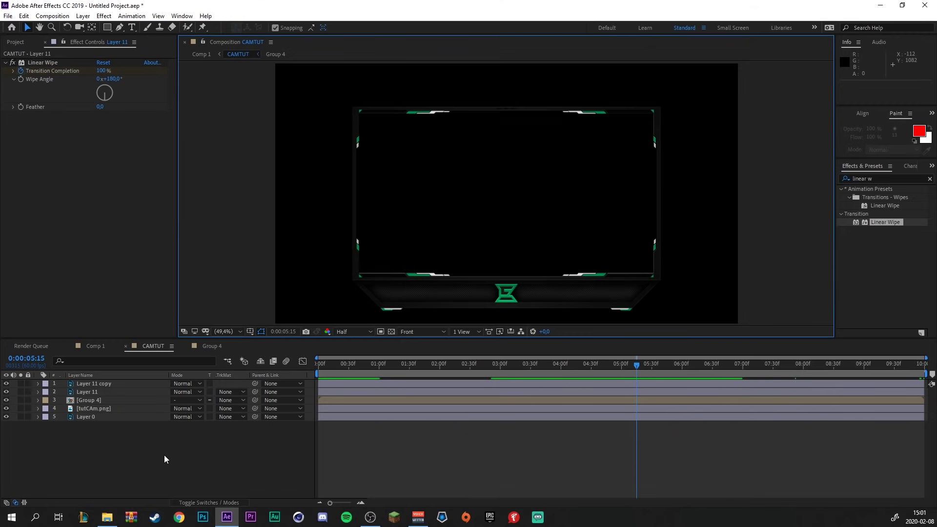
{"action": "right_click", "coordinate": [127, 452]}
{"action": "mouse_move", "coordinate": [175, 344]}
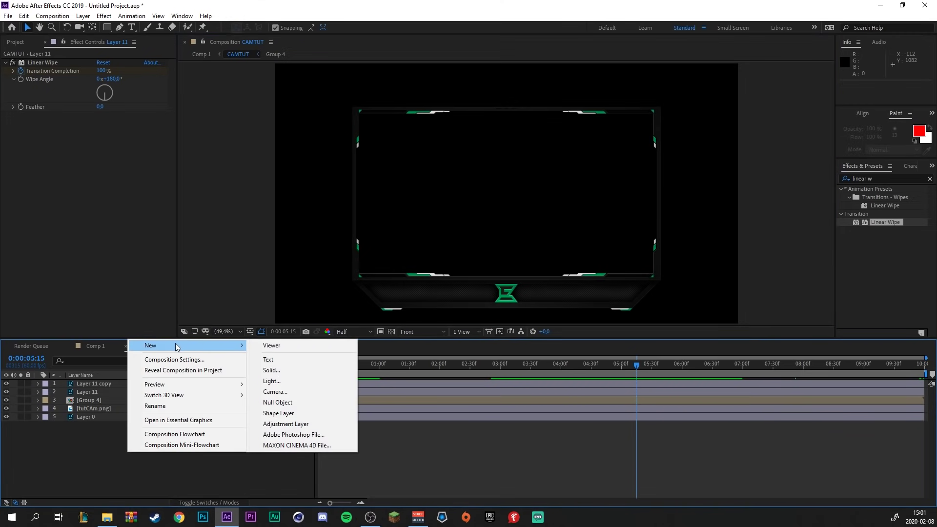
{"action": "left_click", "coordinate": [271, 371]}
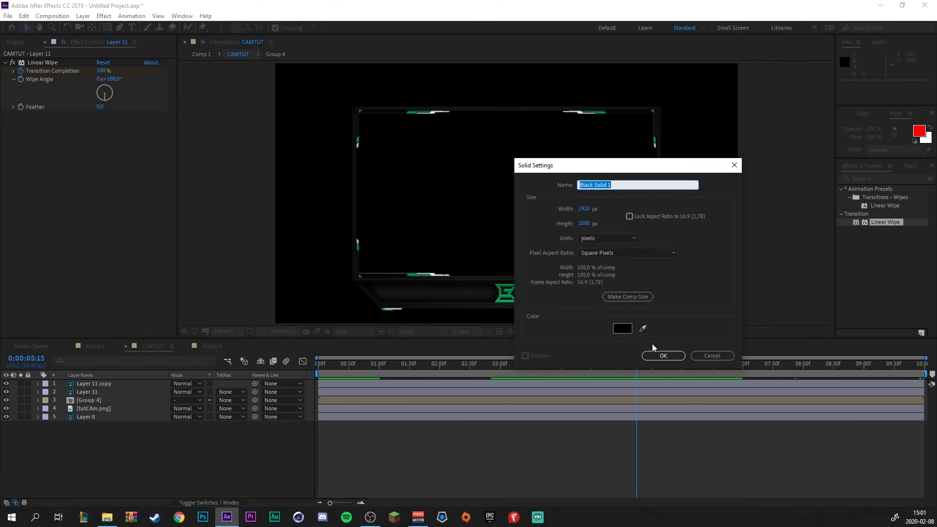
{"action": "left_click", "coordinate": [657, 356]}
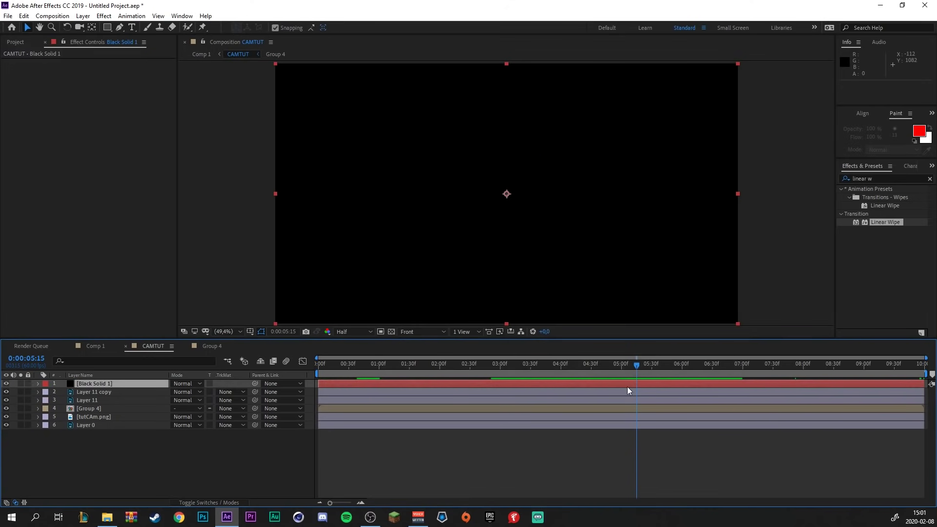
{"action": "left_click", "coordinate": [183, 384]}
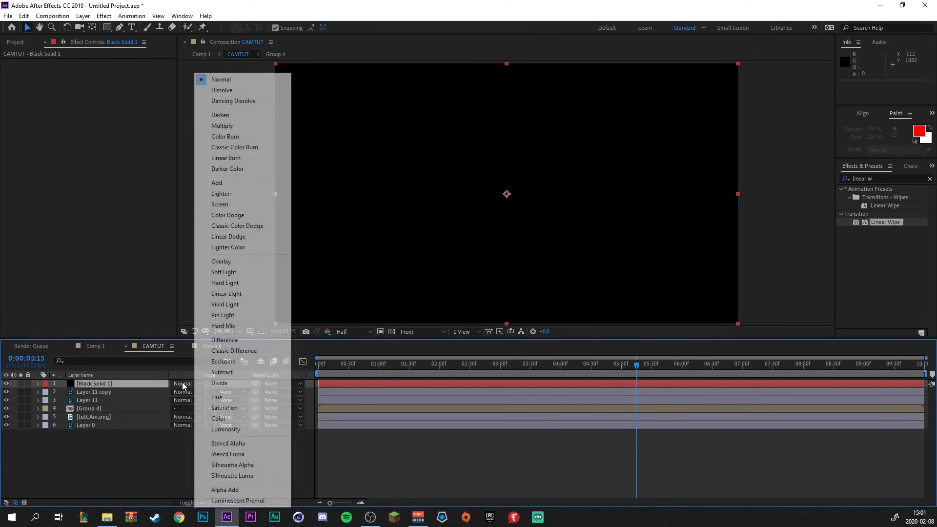
{"action": "left_click", "coordinate": [206, 195]}
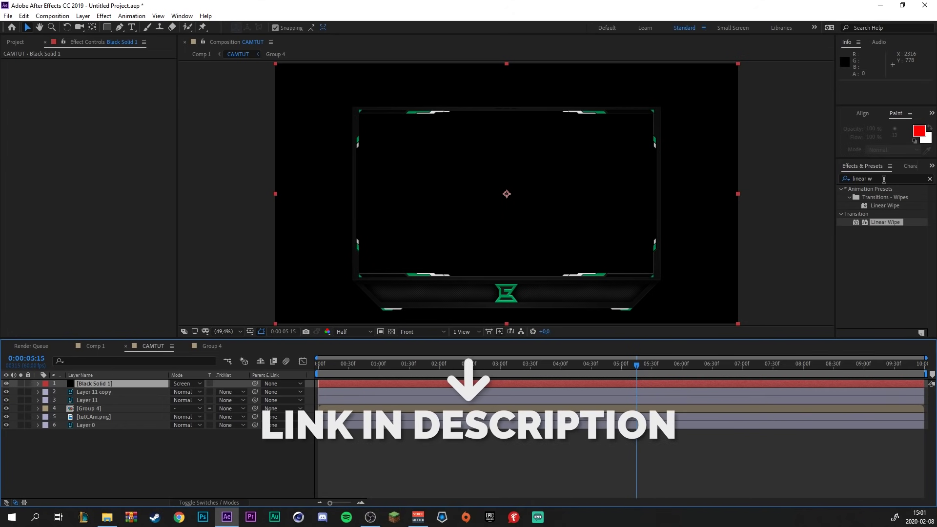
Search the effects library for 'saber' and apply Video Copilot Saber to Black Solid 1.
{"action": "double_click", "coordinate": [862, 179]}
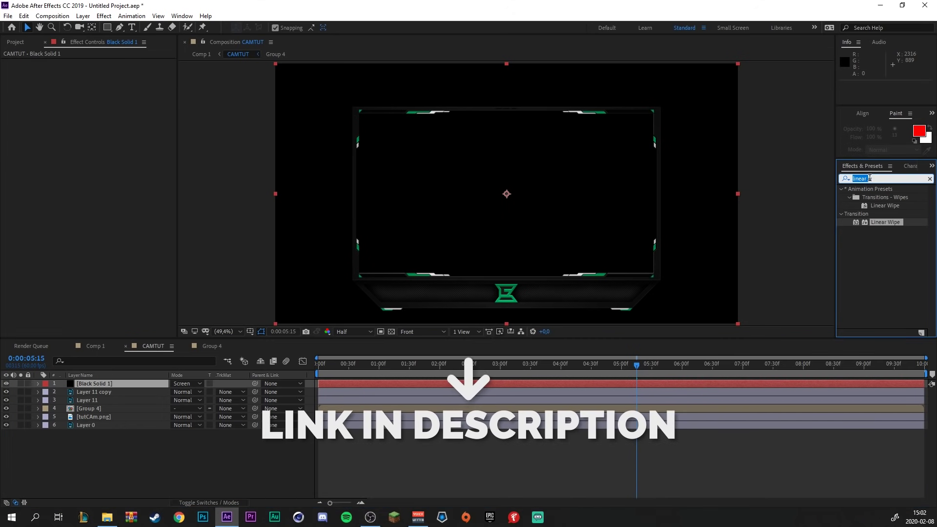
{"action": "type", "text": "saberw"}
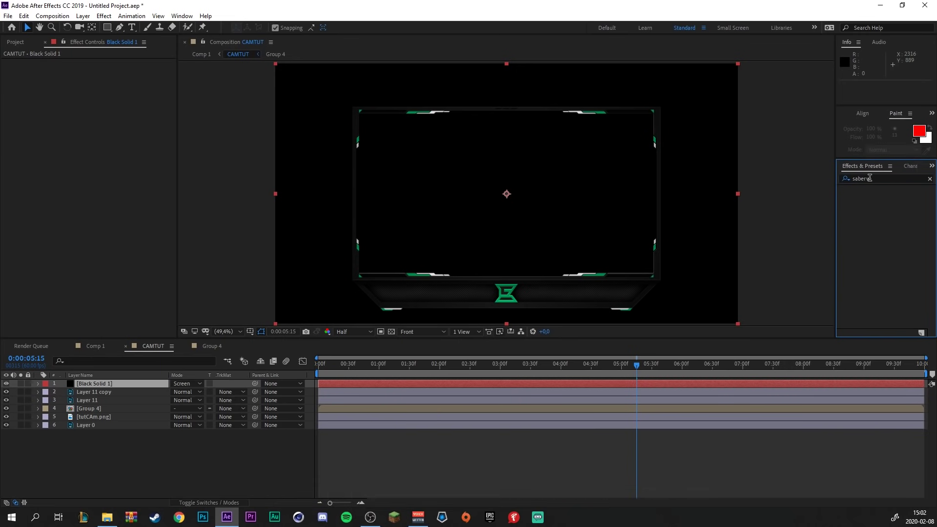
{"action": "key", "text": "BackSpace"}
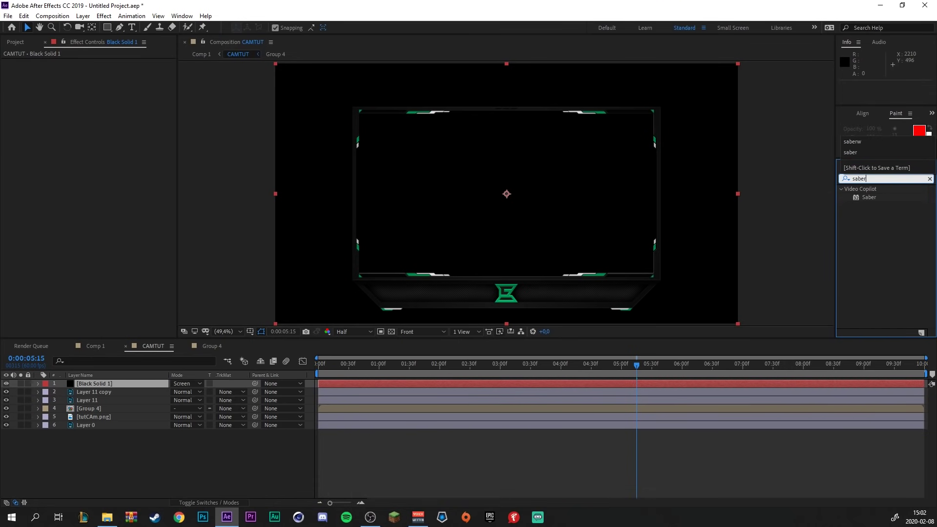
{"action": "mouse_move", "coordinate": [869, 198]}
{"action": "left_mouse_down"}
{"action": "mouse_move", "coordinate": [82, 389]}
{"action": "mouse_move", "coordinate": [99, 386]}
{"action": "left_mouse_up"}
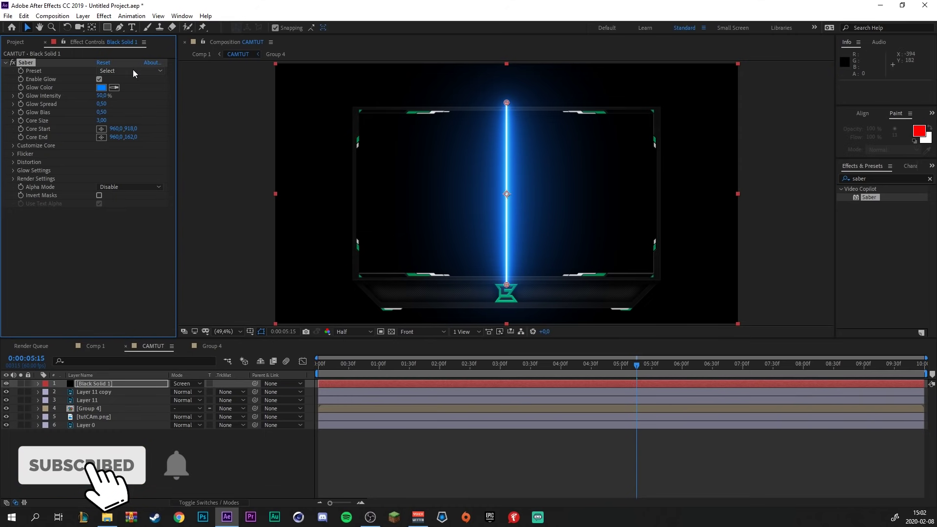
Switch the Saber preset to Hot and sample the frame's green trim as Glow Color.
{"action": "left_click", "coordinate": [124, 70]}
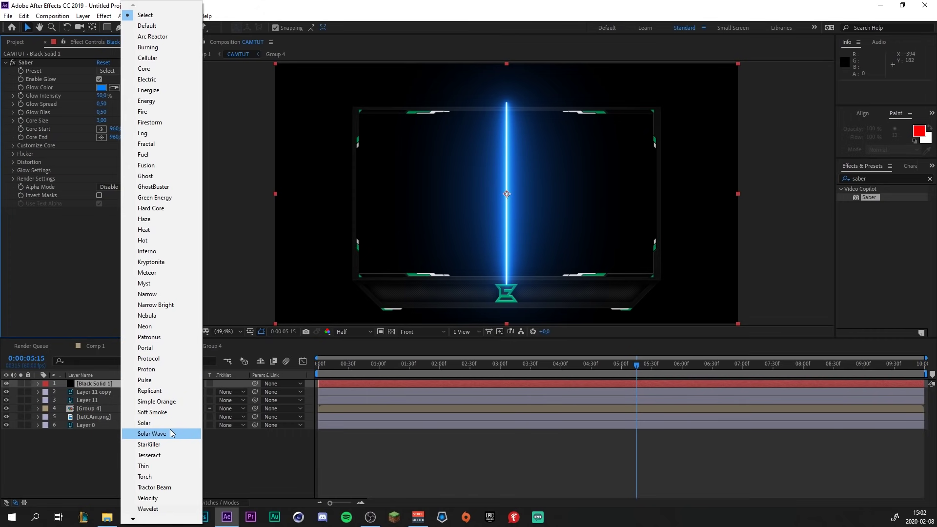
{"action": "left_click", "coordinate": [187, 240]}
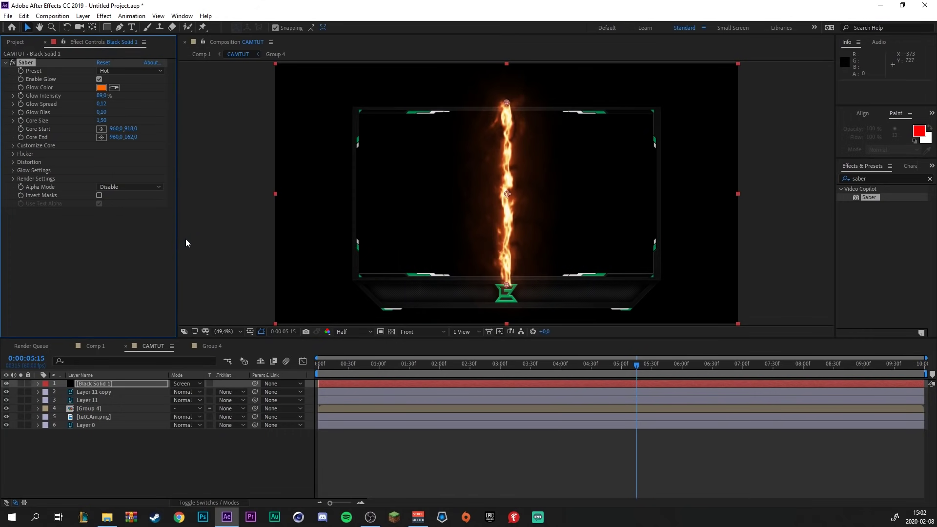
{"action": "left_click", "coordinate": [101, 87]}
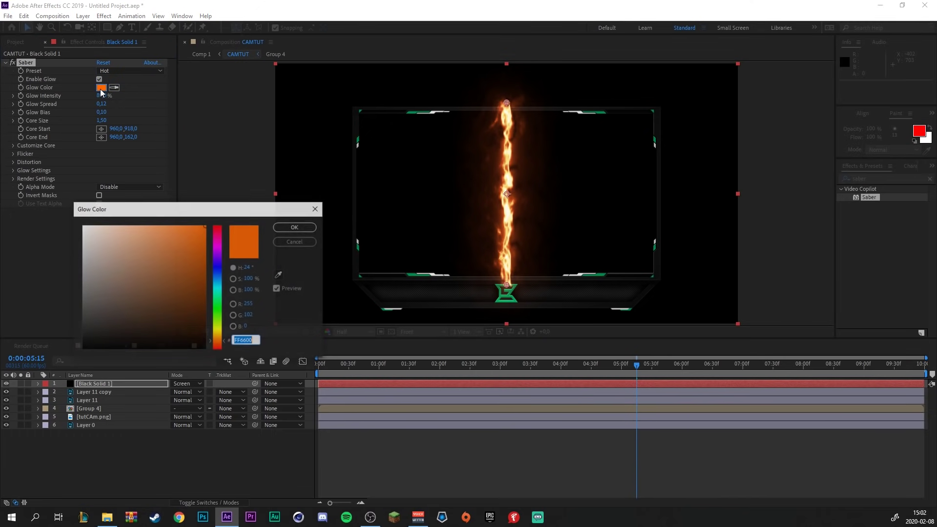
{"action": "left_click", "coordinate": [279, 274]}
{"action": "left_click", "coordinate": [405, 276]}
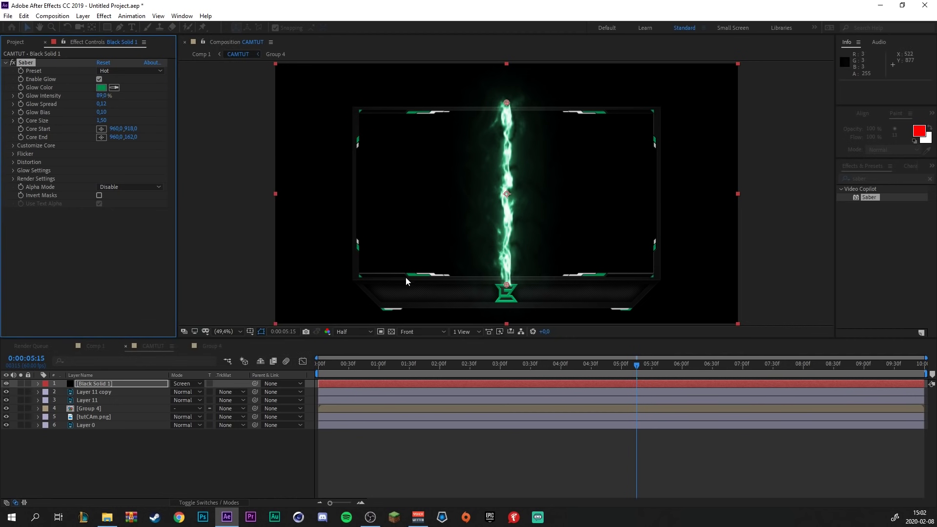
Preview the green Hot saber from the start of the composition.
{"action": "left_click", "coordinate": [368, 375]}
{"action": "key", "text": "Home"}
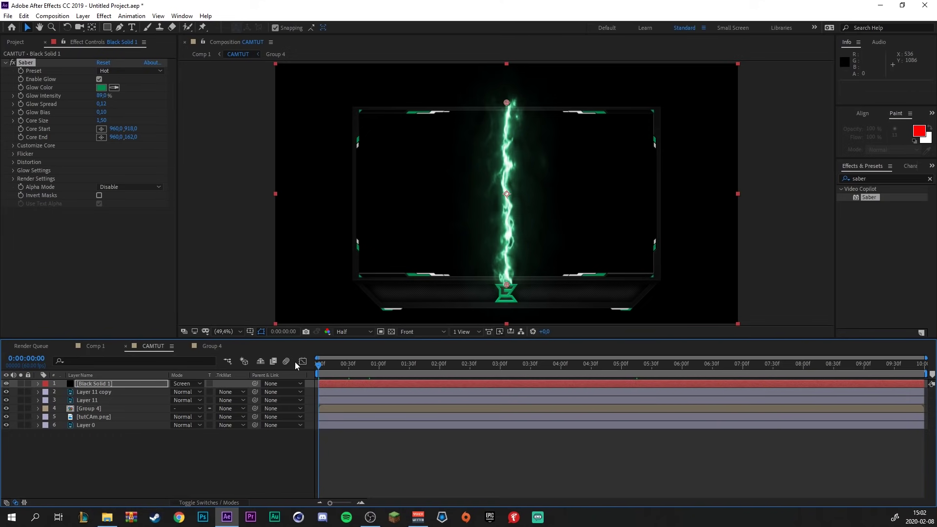
{"action": "key", "text": "space"}
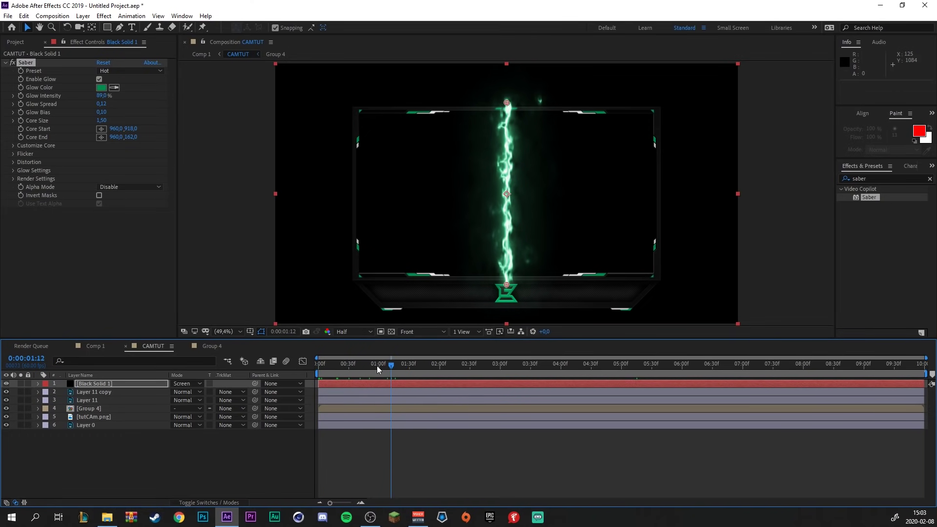
{"action": "key", "text": "space"}
{"action": "key", "text": "space"}
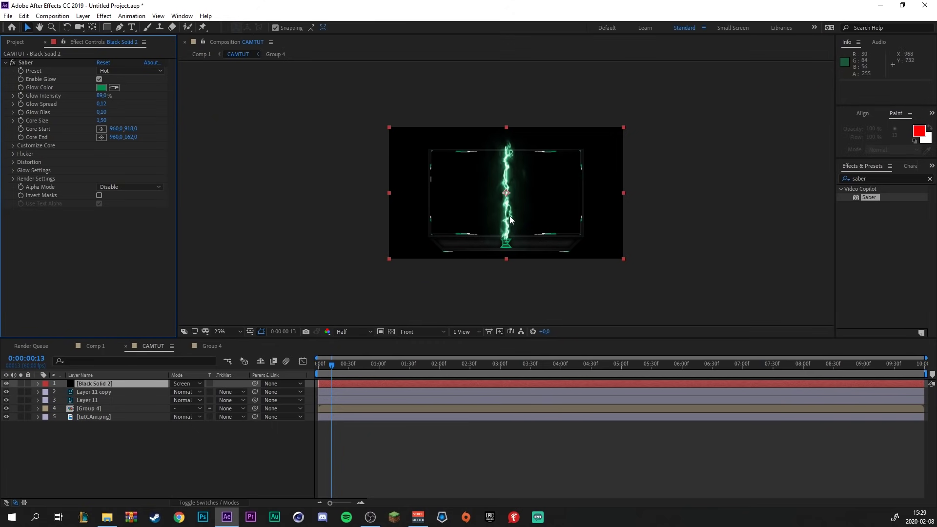
Move the saber to the frame's left side and drag its start point to the lower corner.
{"action": "scroll", "coordinate": [511, 217], "scroll_direction": "up", "scroll_amount": 2}
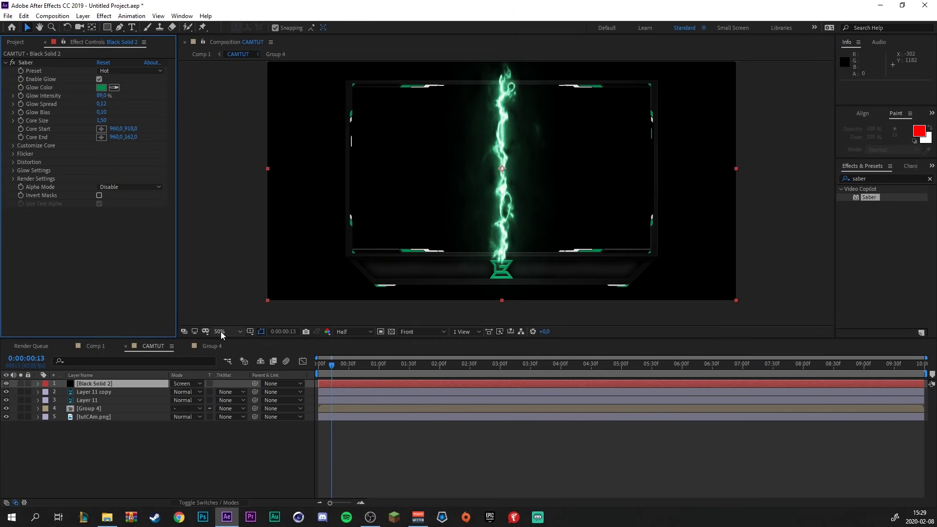
{"action": "key", "text": "shift+slash"}
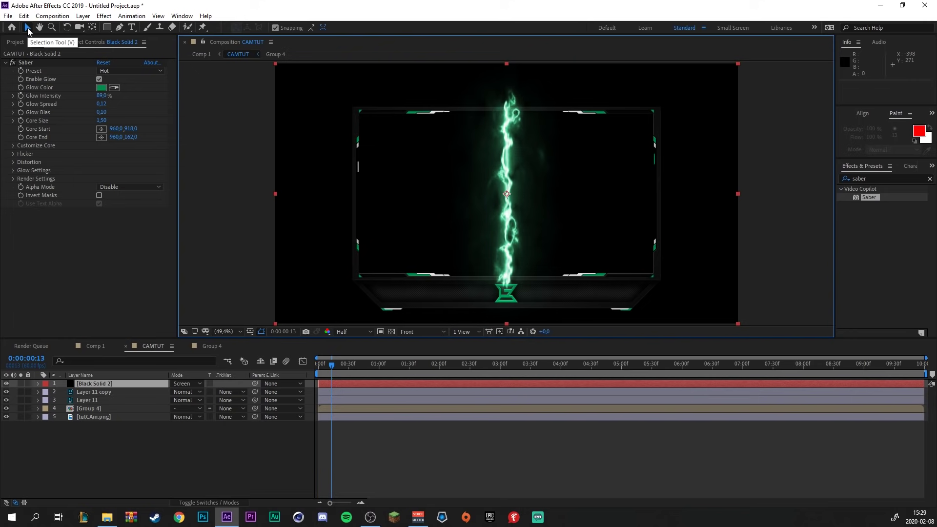
{"action": "left_click_drag", "start_coordinate": [546, 203], "coordinate": [392, 201]}
{"action": "key", "text": "period"}
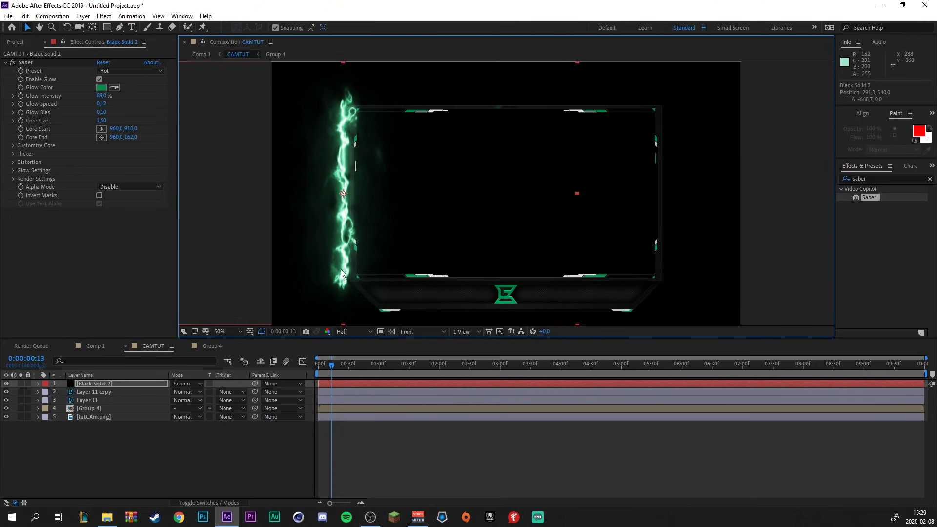
{"action": "left_click", "coordinate": [36, 63]}
{"action": "scroll", "coordinate": [361, 295], "scroll_direction": "up", "scroll_amount": 2}
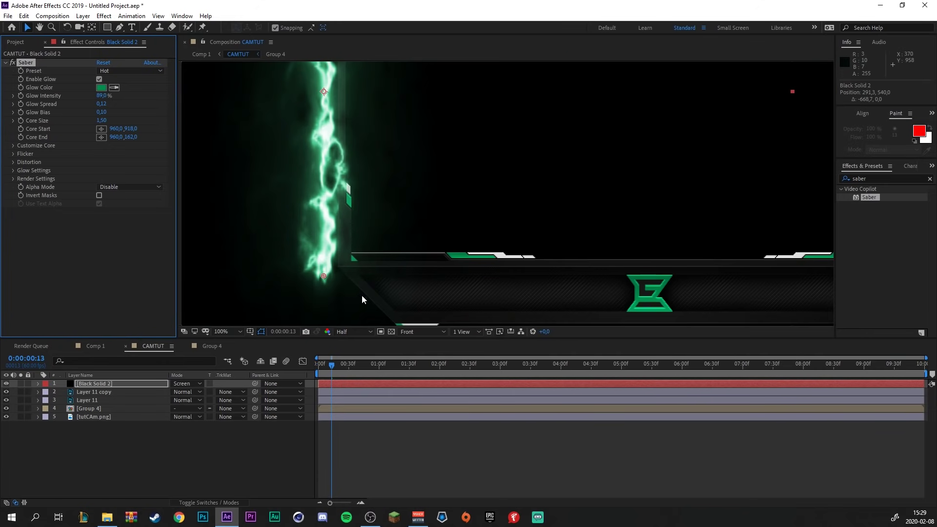
{"action": "scroll", "coordinate": [351, 288], "scroll_direction": "up", "scroll_amount": 2}
{"action": "scroll", "coordinate": [284, 282], "scroll_direction": "up", "scroll_amount": 2}
{"action": "left_click_drag", "start_coordinate": [282, 270], "coordinate": [333, 231]}
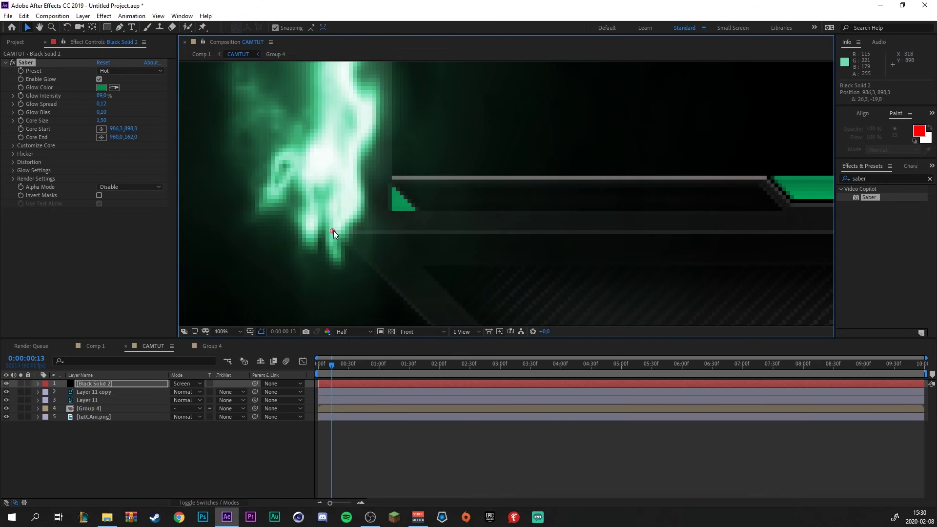
Drag the saber's end point to the top corner and move Black Solid 2 to the stack bottom.
{"action": "scroll", "coordinate": [357, 236], "scroll_direction": "down", "scroll_amount": 2}
{"action": "scroll", "coordinate": [378, 167], "scroll_direction": "down", "scroll_amount": 1}
{"action": "scroll", "coordinate": [353, 93], "scroll_direction": "down", "scroll_amount": 3}
{"action": "scroll", "coordinate": [380, 88], "scroll_direction": "up", "scroll_amount": 3}
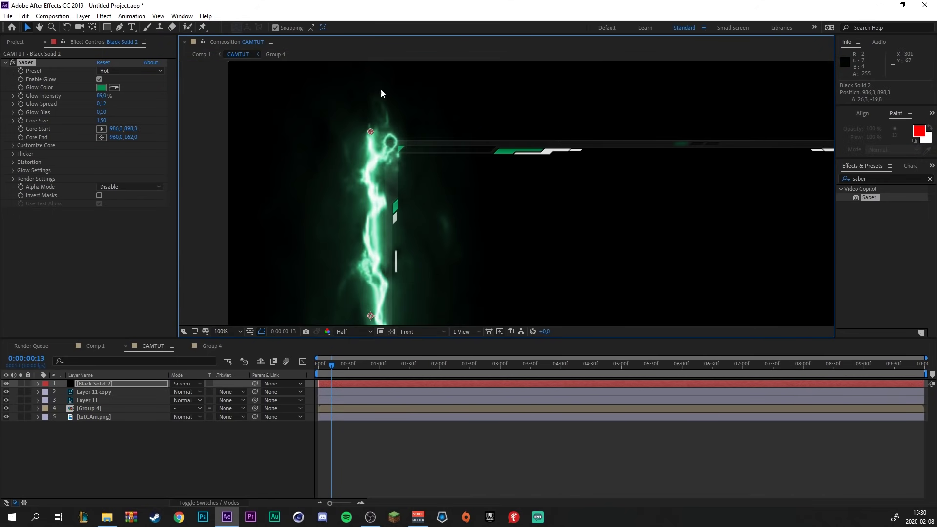
{"action": "scroll", "coordinate": [388, 117], "scroll_direction": "up", "scroll_amount": 2}
{"action": "left_click_drag", "start_coordinate": [274, 138], "coordinate": [274, 170]}
{"action": "key", "text": "shift+slash"}
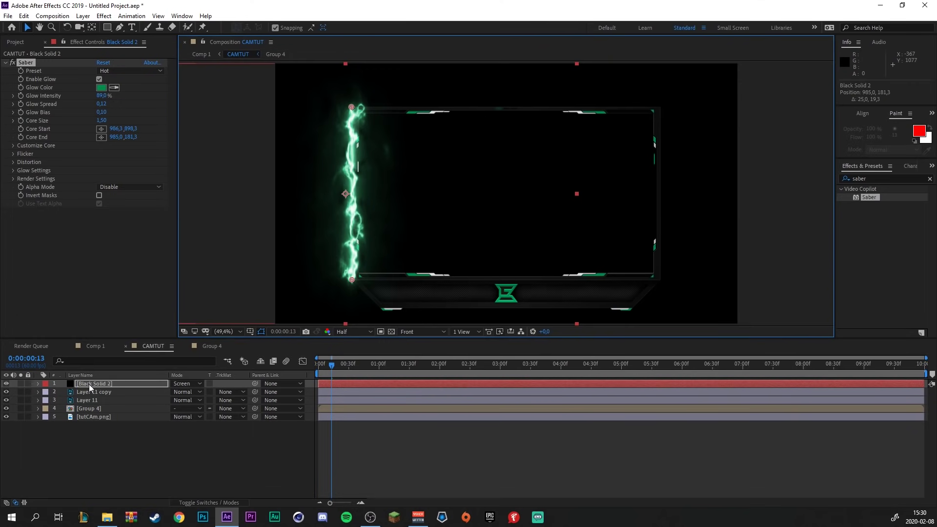
{"action": "left_click_drag", "start_coordinate": [94, 384], "coordinate": [101, 419]}
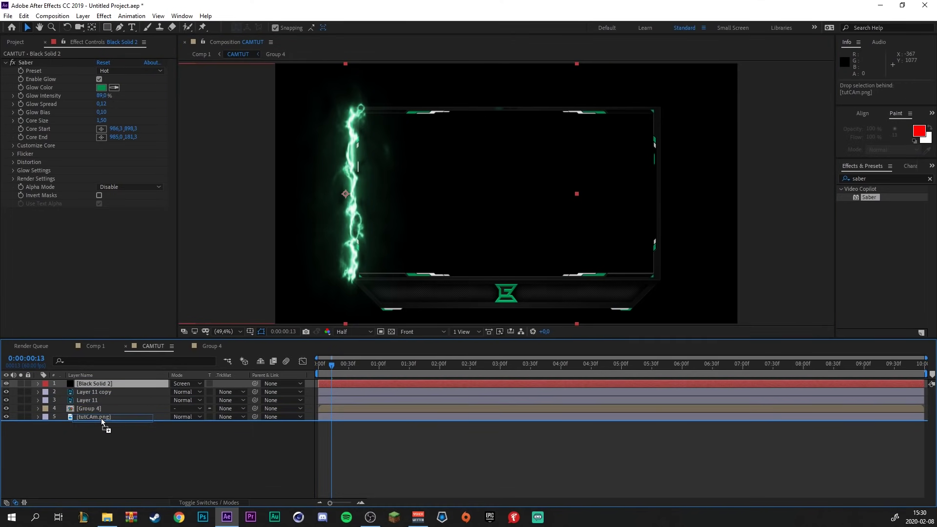
{"action": "left_click", "coordinate": [118, 446]}
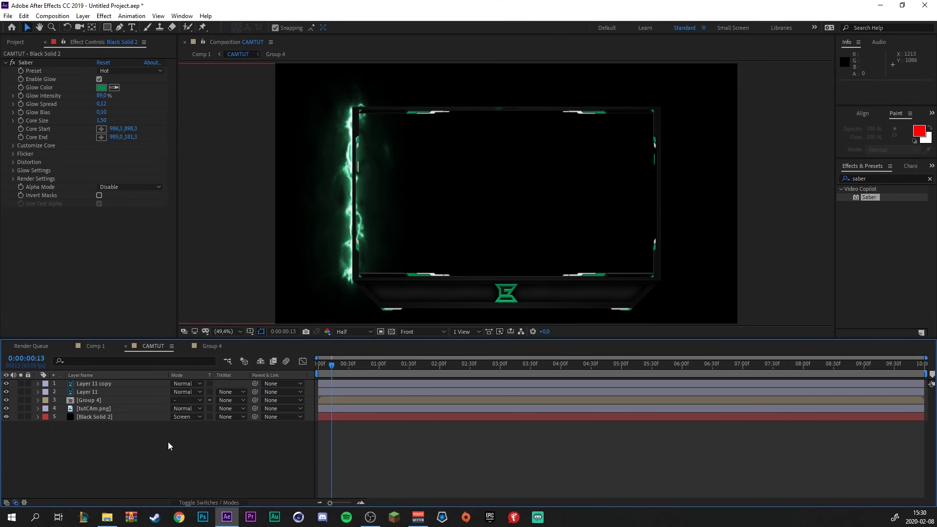
Draw a closed Pen-tool polygon wrapping the frame's left side up to the composition top.
{"action": "left_click", "coordinate": [120, 28]}
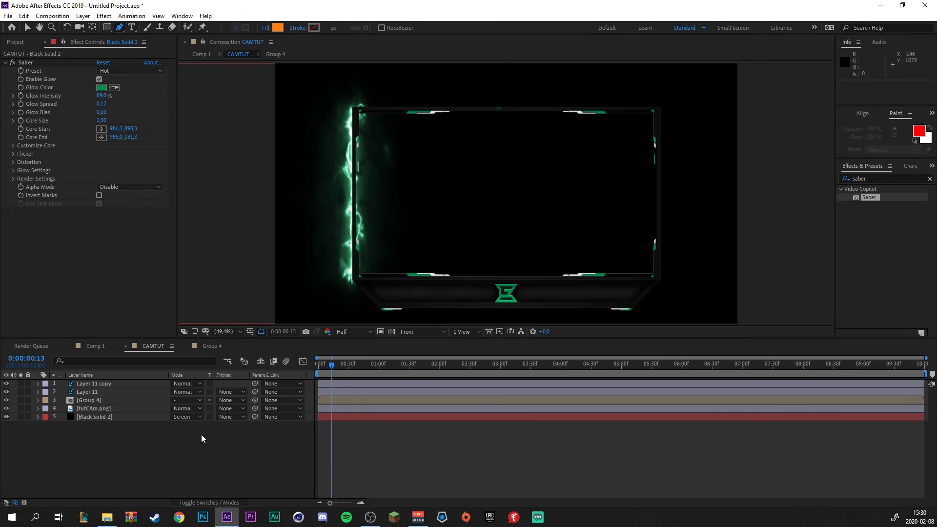
{"action": "left_click", "coordinate": [250, 314]}
{"action": "left_click", "coordinate": [443, 312]}
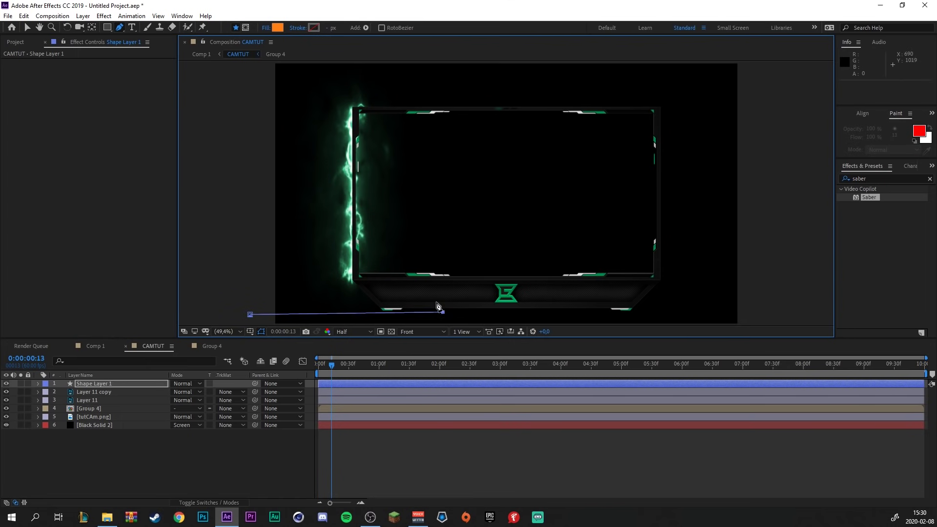
{"action": "left_click", "coordinate": [426, 276]}
{"action": "left_click", "coordinate": [356, 276]}
{"action": "left_click", "coordinate": [355, 246]}
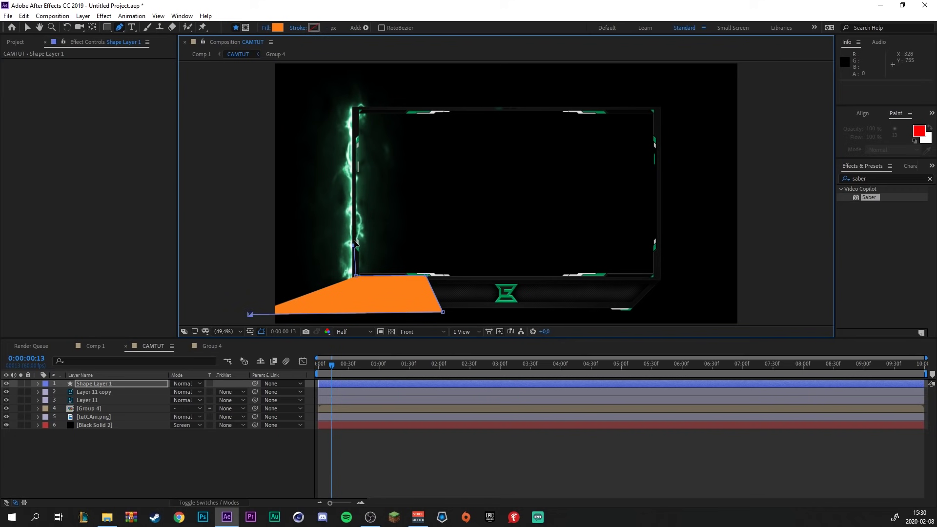
{"action": "left_click", "coordinate": [354, 110]}
{"action": "left_click", "coordinate": [401, 108]}
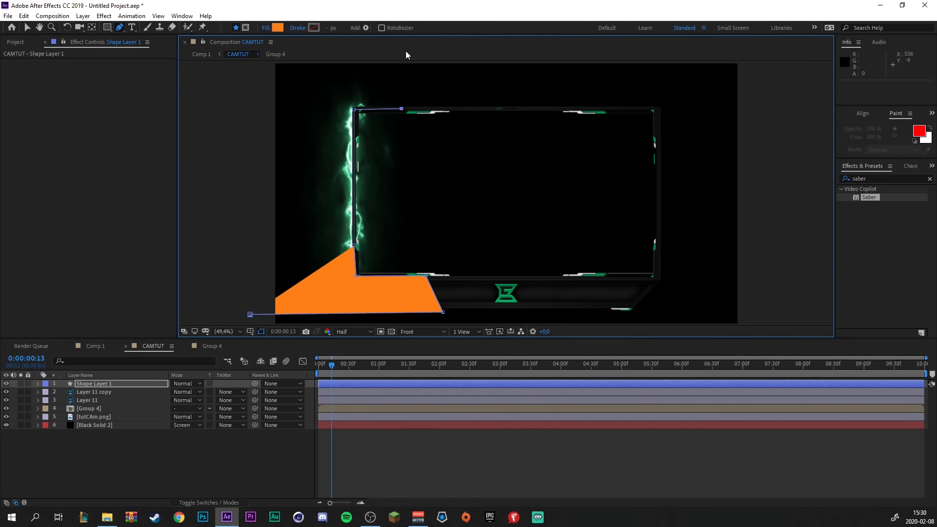
{"action": "left_click", "coordinate": [401, 62]}
{"action": "left_click", "coordinate": [256, 64]}
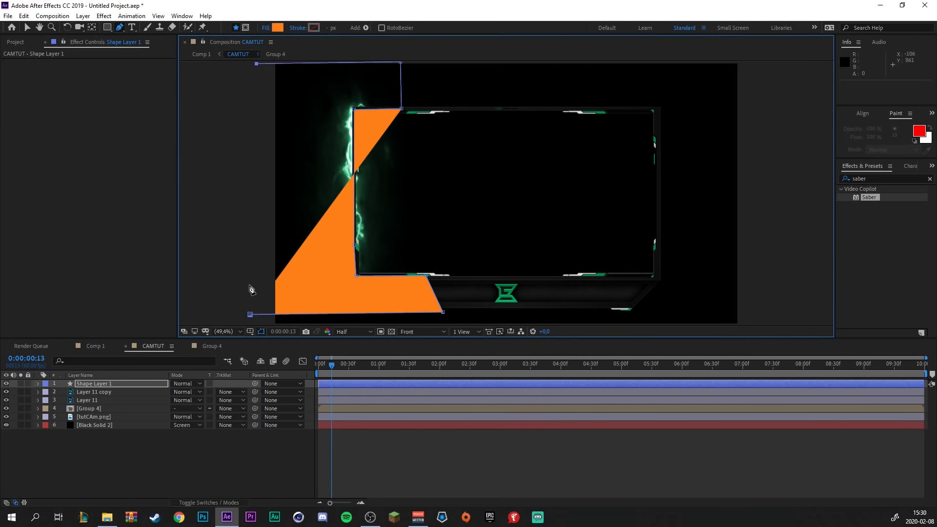
{"action": "left_click", "coordinate": [251, 316]}
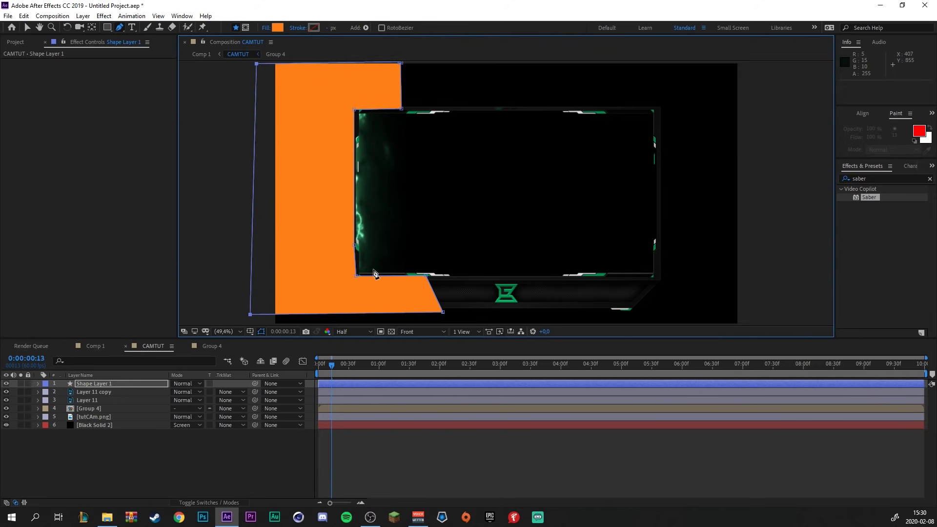
Place Shape Layer 1 directly above Black Solid 2 in the layer stack.
{"action": "left_click", "coordinate": [186, 467]}
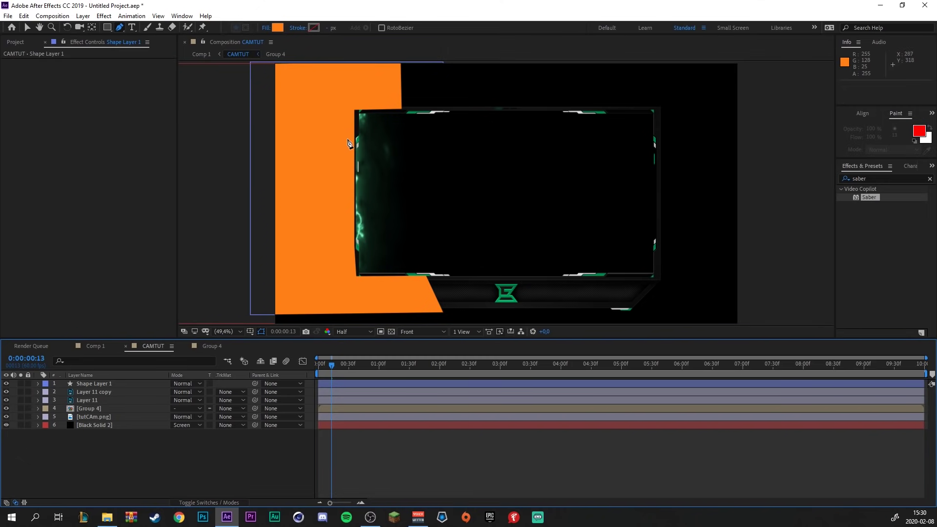
{"action": "left_click", "coordinate": [273, 316]}
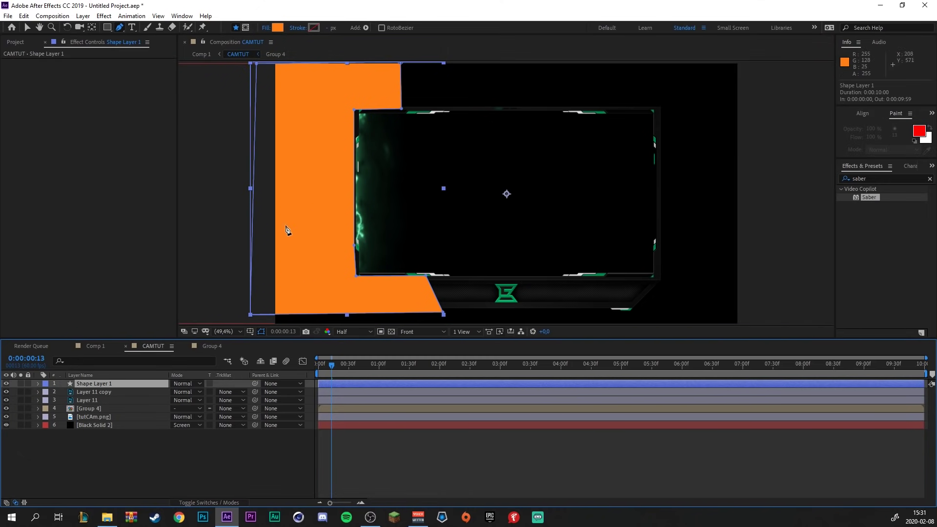
{"action": "left_click_drag", "start_coordinate": [104, 383], "coordinate": [105, 419]}
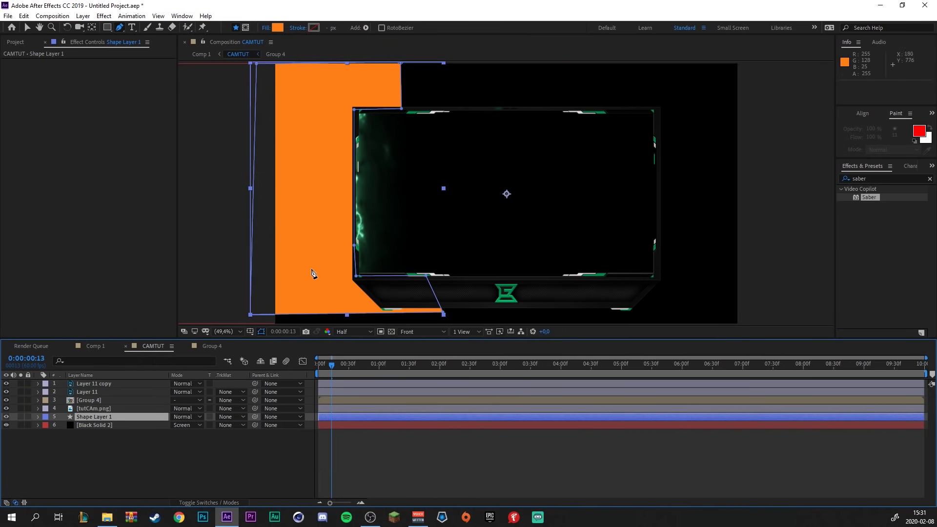
{"action": "left_click", "coordinate": [176, 448]}
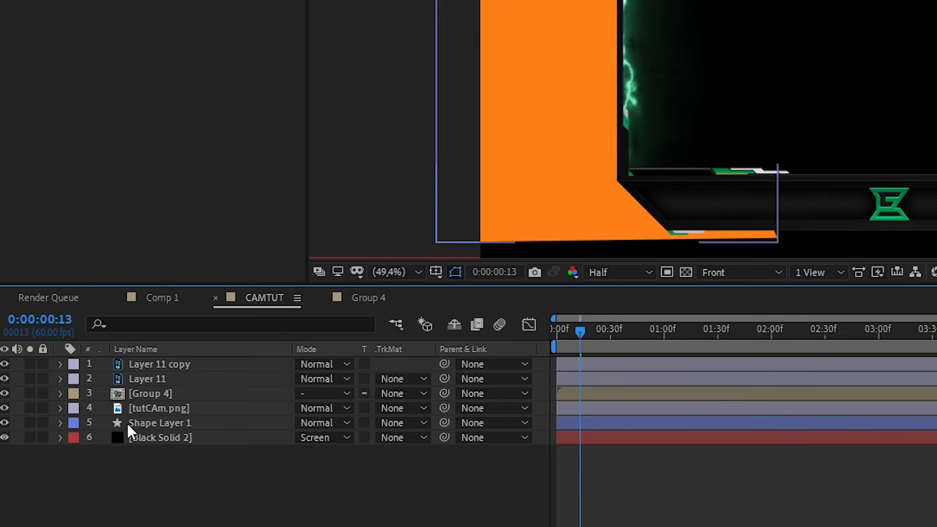
Set Black Solid 2's TrkMat to Alpha Matte "Shape Layer 1" and select both layers.
{"action": "left_click", "coordinate": [403, 439]}
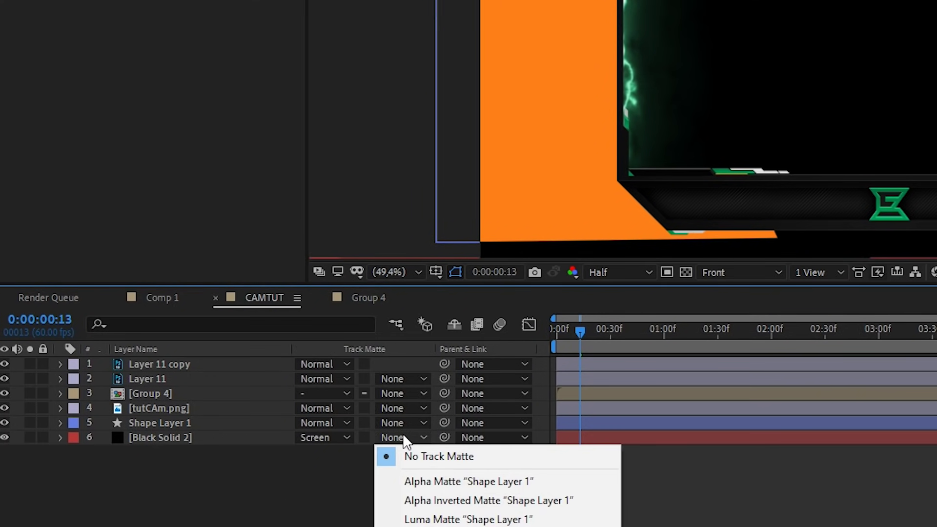
{"action": "left_click", "coordinate": [475, 477]}
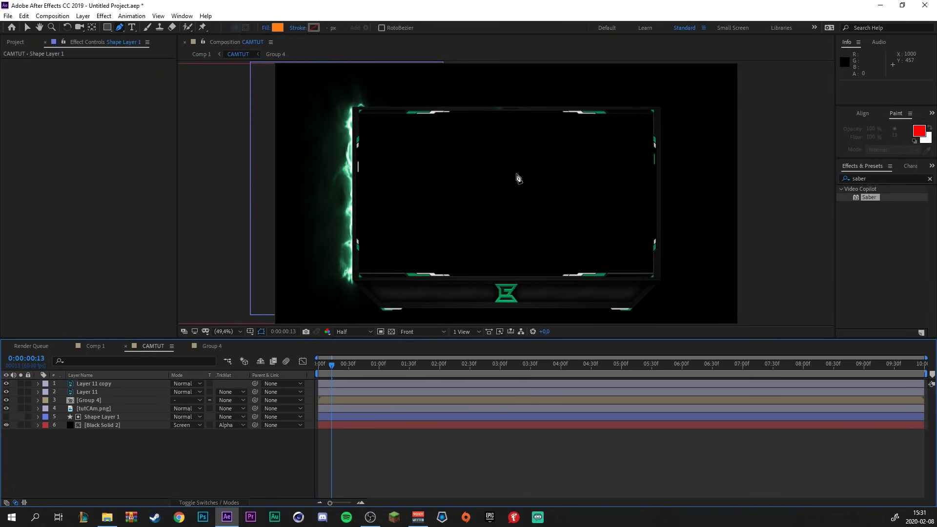
{"action": "left_click", "coordinate": [100, 424]}
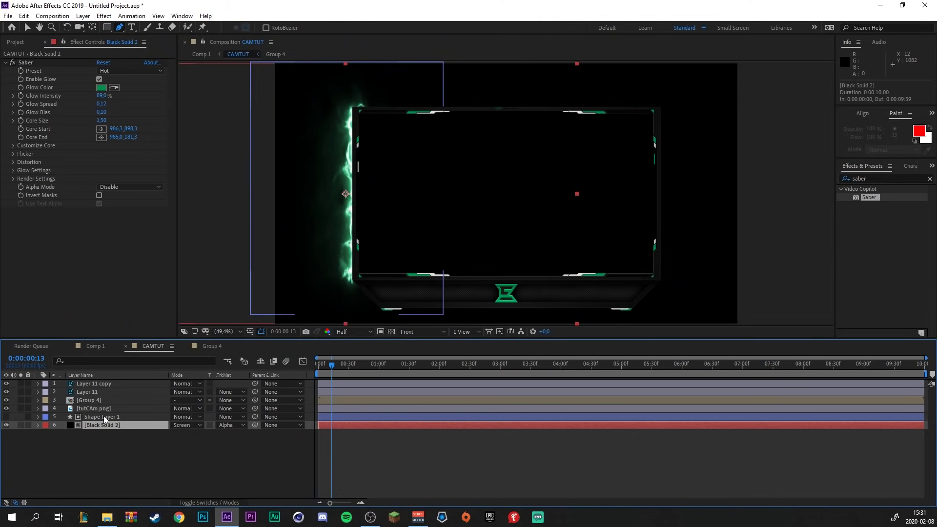
{"action": "left_click", "coordinate": [105, 416], "text": "ctrl"}
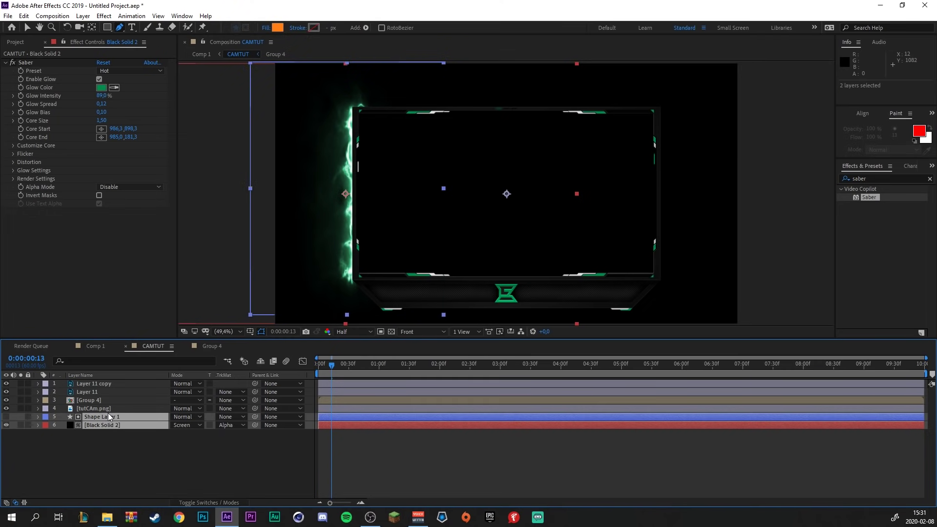
Duplicate the glow and shape layers and rotate the copies 180°.
{"action": "key", "text": "ctrl+d"}
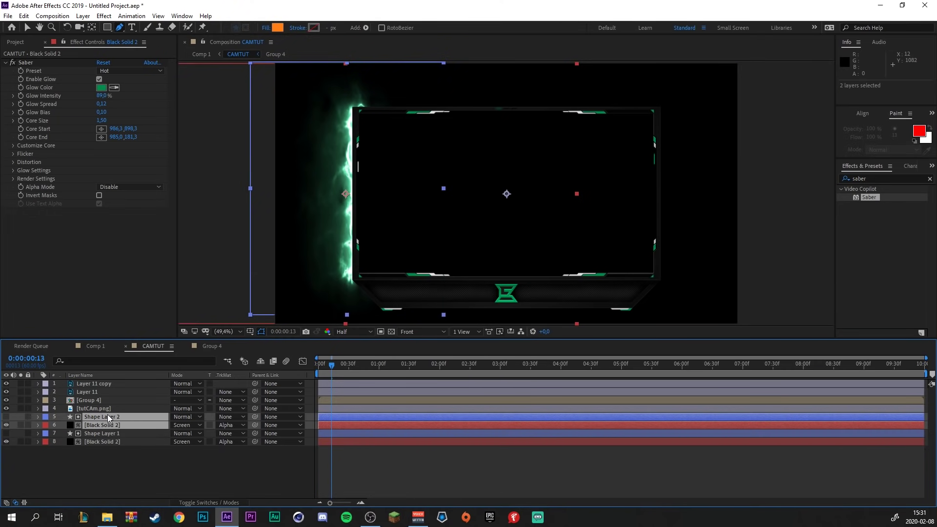
{"action": "key", "text": "r"}
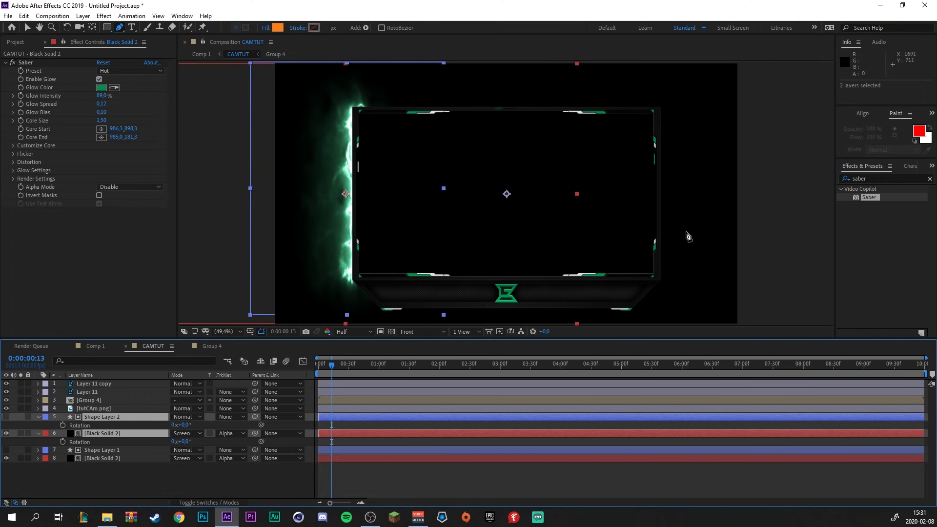
{"action": "left_click", "coordinate": [185, 425]}
{"action": "type", "text": "180"}
{"action": "key", "text": "Return"}
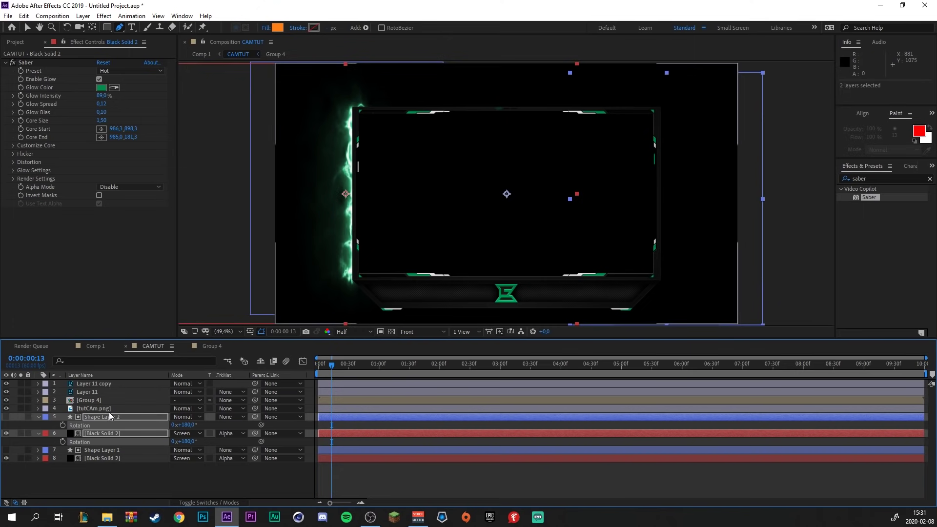
{"action": "left_click", "coordinate": [139, 480]}
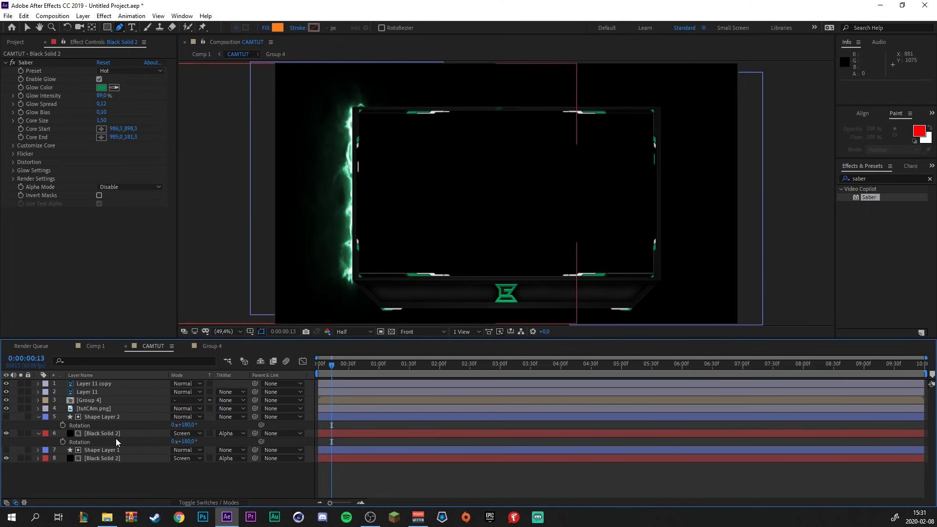
Shift the copied glow layer onto the frame's right side.
{"action": "left_click", "coordinate": [115, 435]}
{"action": "left_click", "coordinate": [25, 27]}
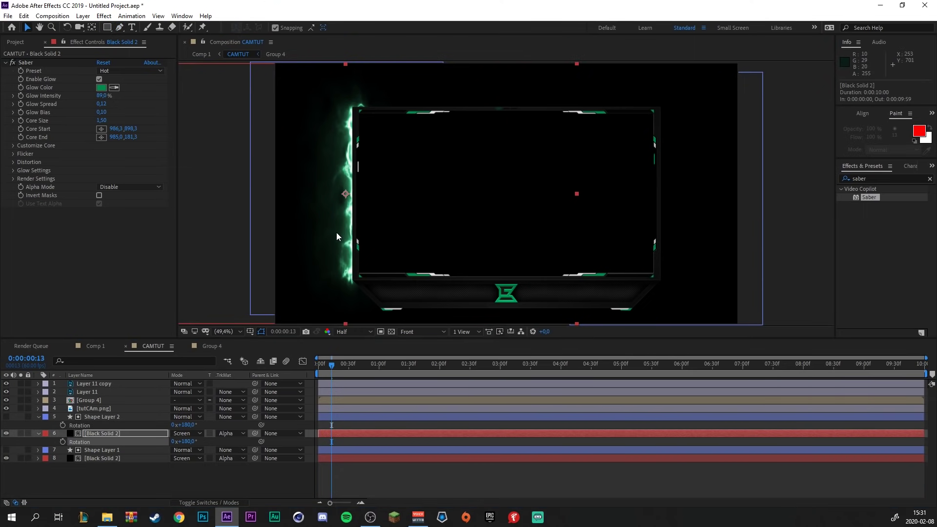
{"action": "left_click_drag", "start_coordinate": [364, 234], "coordinate": [658, 236]}
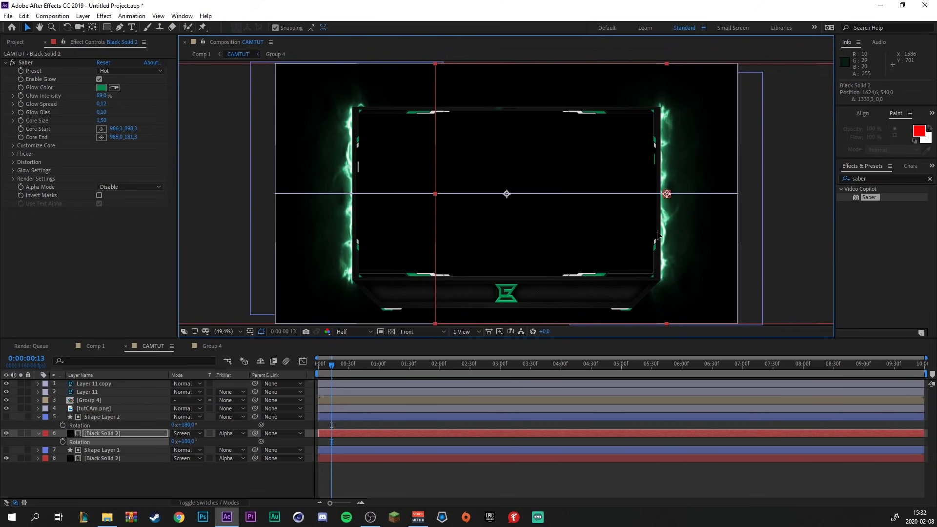
{"action": "left_click", "coordinate": [222, 476]}
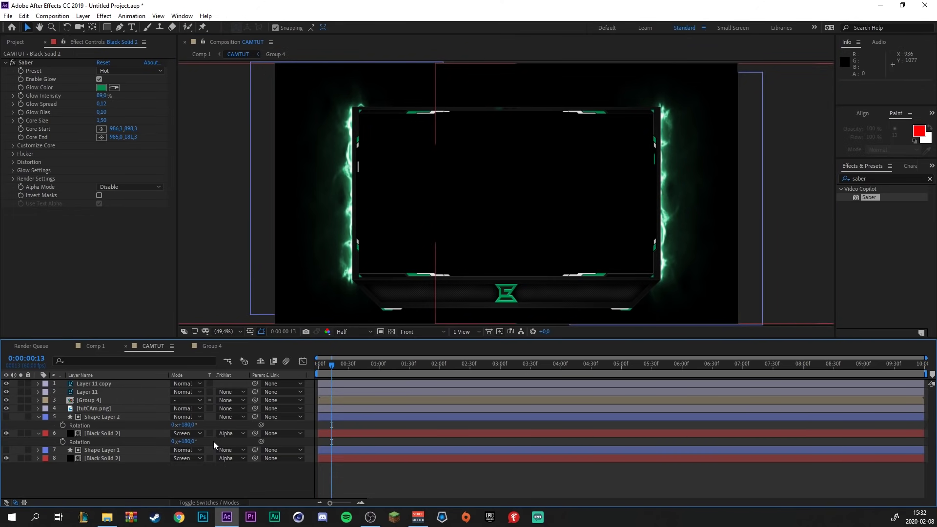
Collapse the rotation properties and return the playhead to frame 0.
{"action": "left_click", "coordinate": [39, 417]}
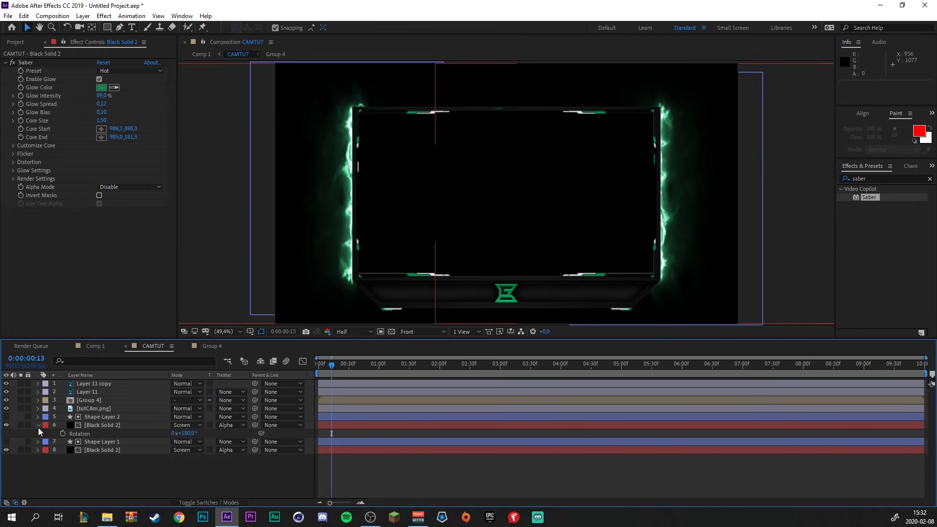
{"action": "left_click", "coordinate": [38, 426]}
{"action": "left_click_drag", "start_coordinate": [332, 373], "coordinate": [286, 371]}
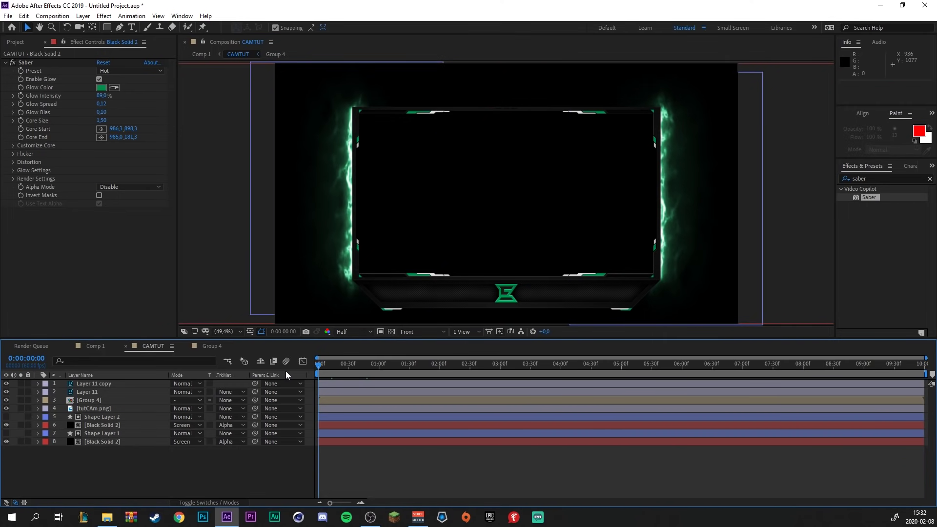
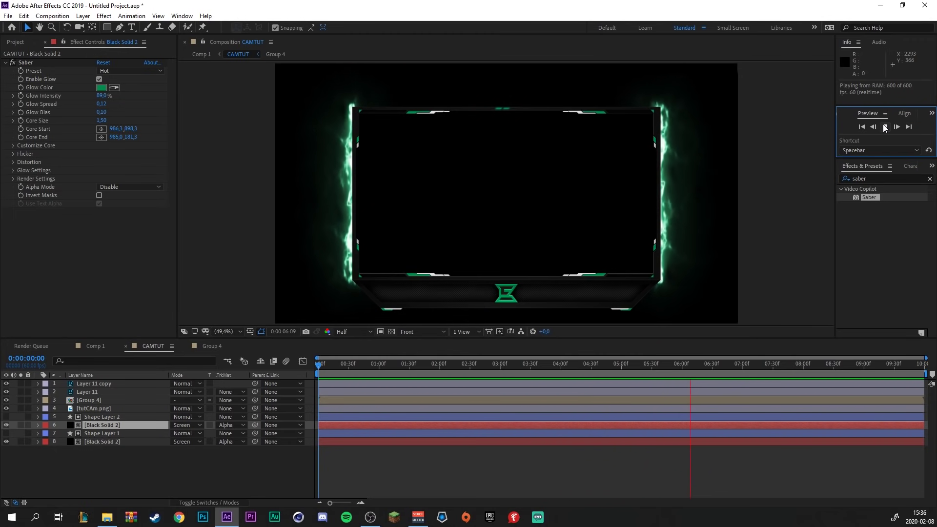
Stop the preview, set Saber Wind Speed to 1, and expand Distortion > Core Distortion on the bottom Black Solid 2.
{"action": "left_click", "coordinate": [885, 127]}
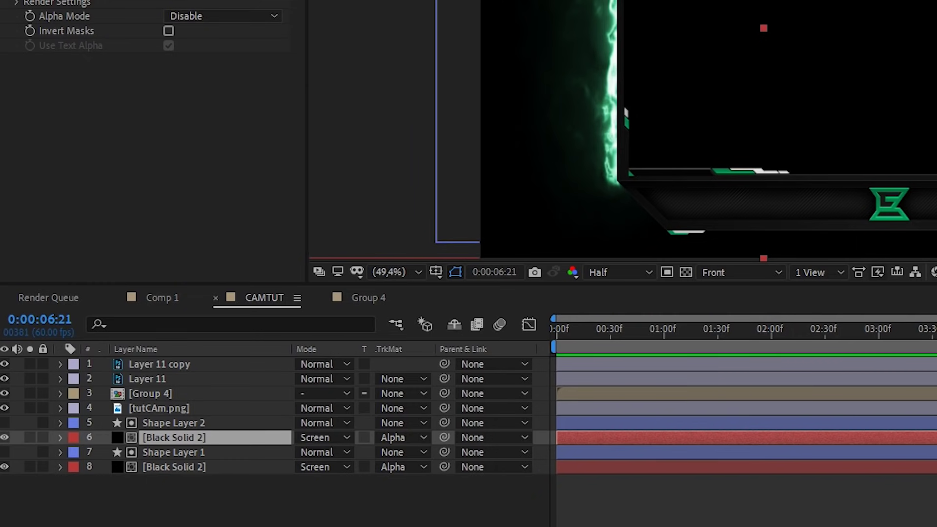
{"action": "scroll", "coordinate": [147, 141], "scroll_direction": "up", "scroll_amount": 8}
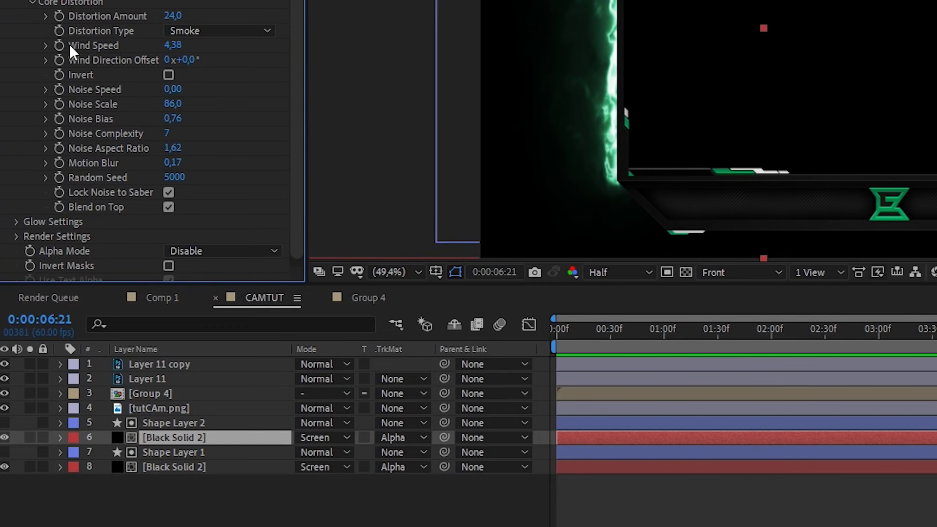
{"action": "left_click", "coordinate": [172, 46]}
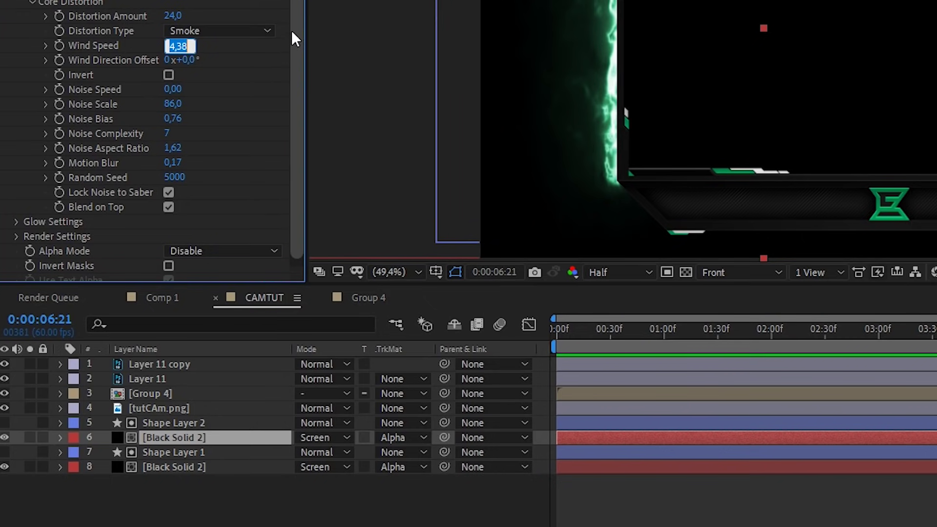
{"action": "type", "text": "1"}
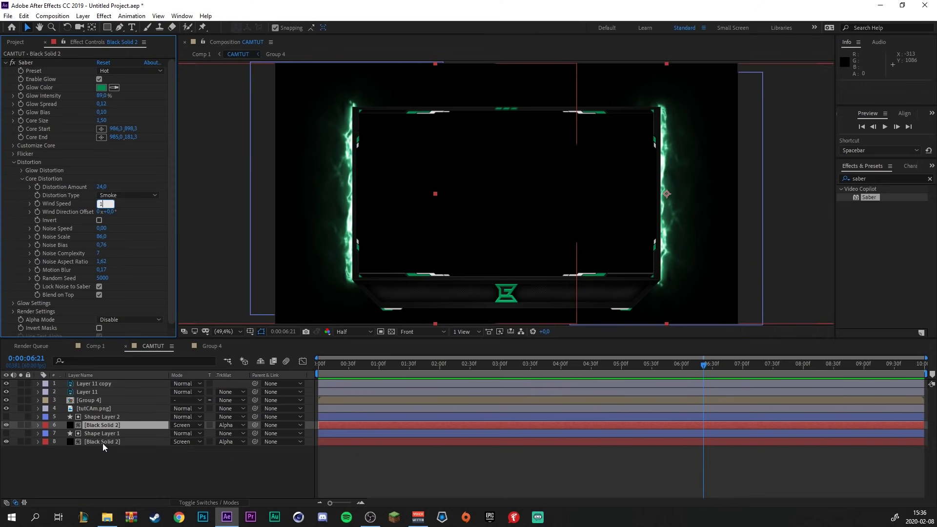
{"action": "left_click", "coordinate": [102, 442]}
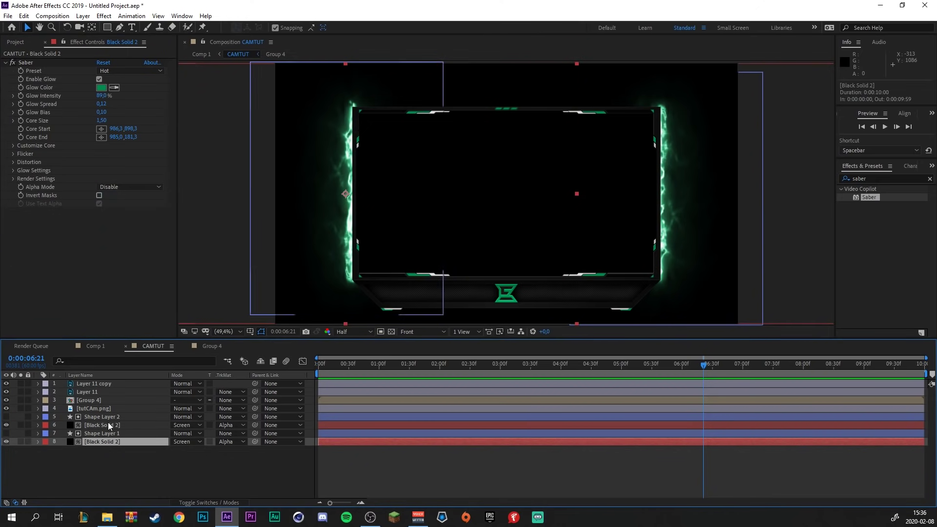
{"action": "left_click", "coordinate": [13, 162]}
{"action": "left_click", "coordinate": [22, 179]}
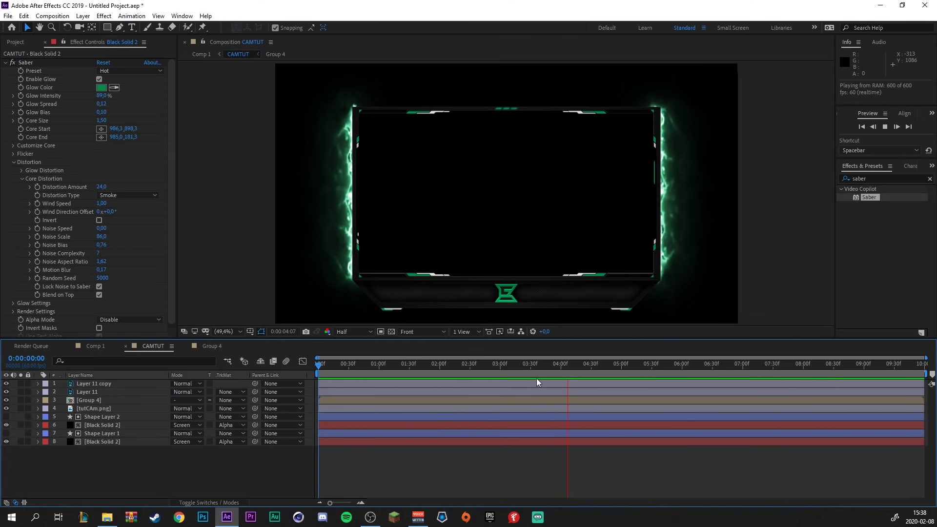
{"action": "key", "text": "space"}
{"action": "key", "text": "space"}
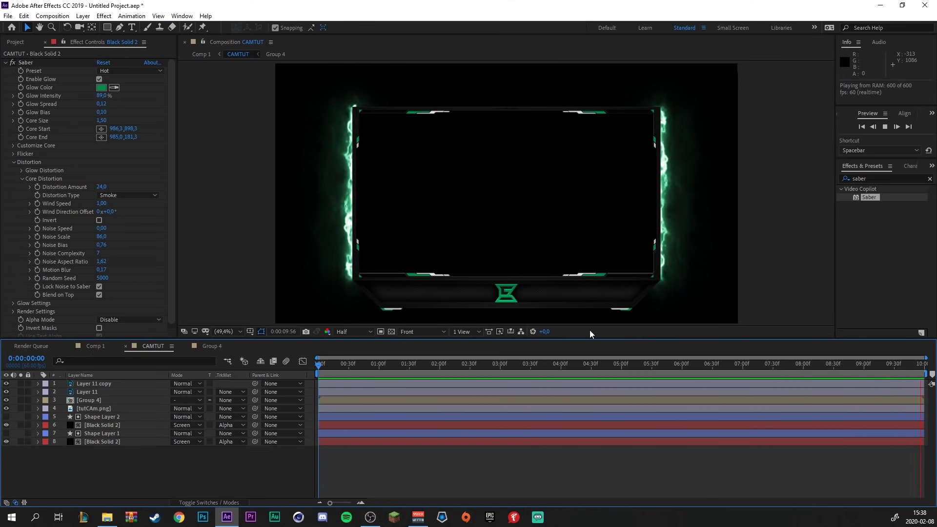
{"action": "key", "text": "space"}
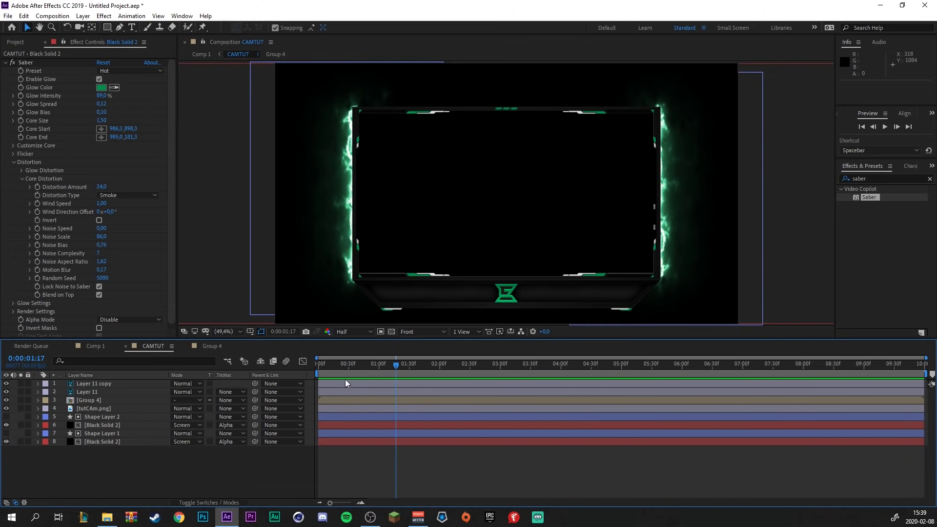
{"action": "key", "text": "Home"}
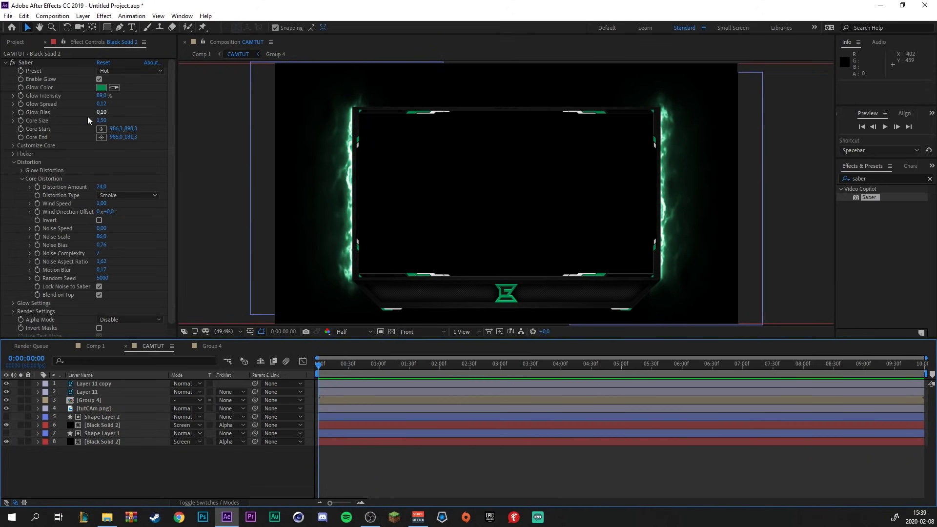
{"action": "left_click", "coordinate": [95, 443]}
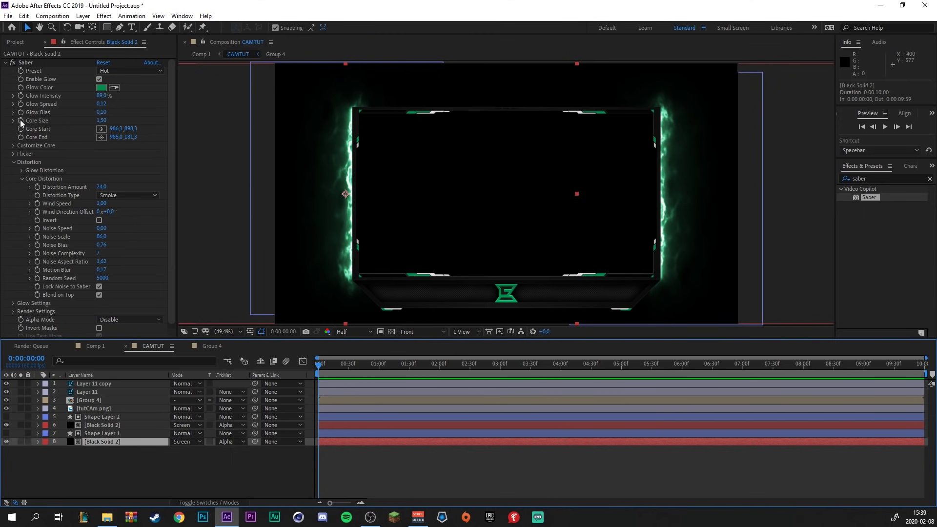
Keyframe Saber Core Size at 0 at the start and 1,30 at 0:00:00:21.
{"action": "left_click", "coordinate": [19, 119]}
{"action": "left_click", "coordinate": [102, 121]}
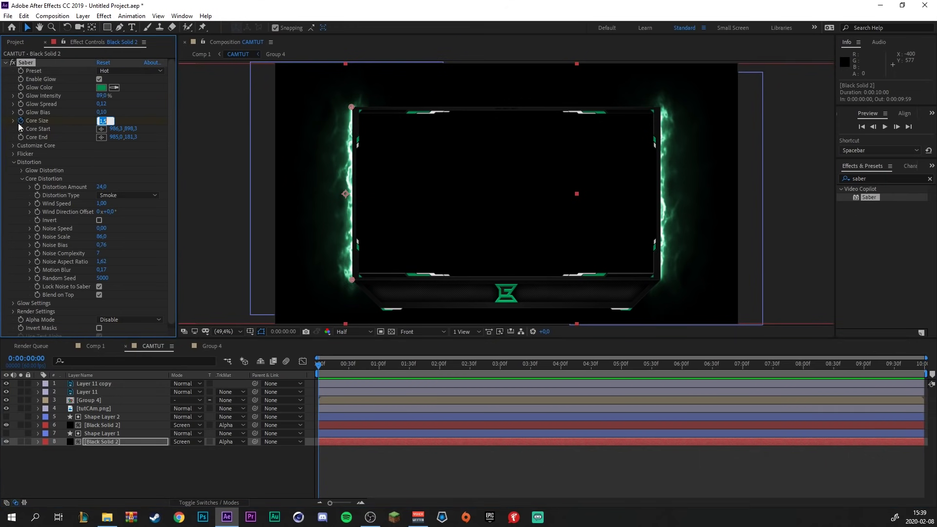
{"action": "type", "text": "0"}
{"action": "key", "text": "Return"}
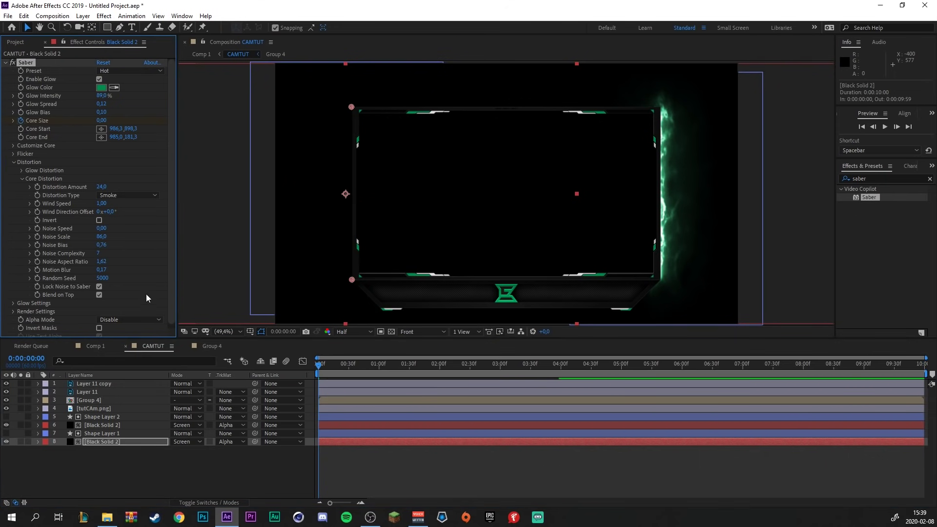
{"action": "left_click", "coordinate": [340, 370]}
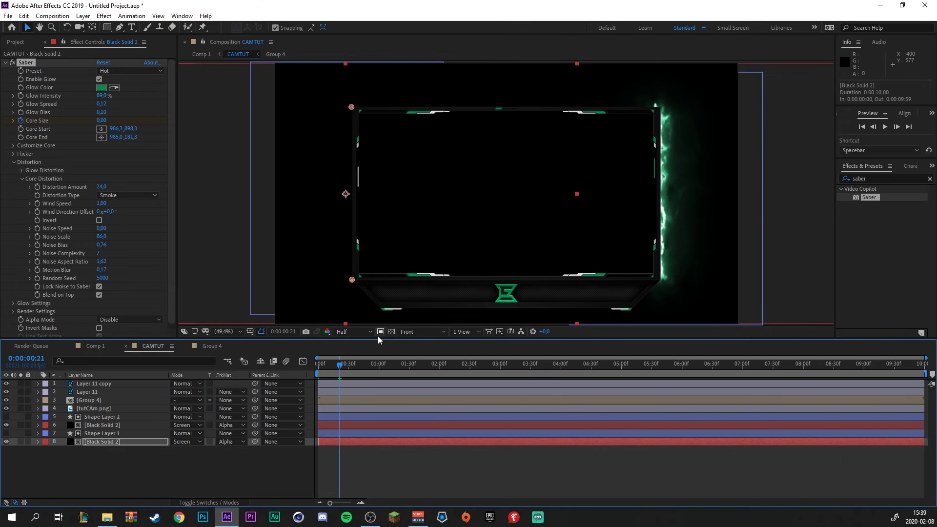
{"action": "left_click", "coordinate": [103, 120]}
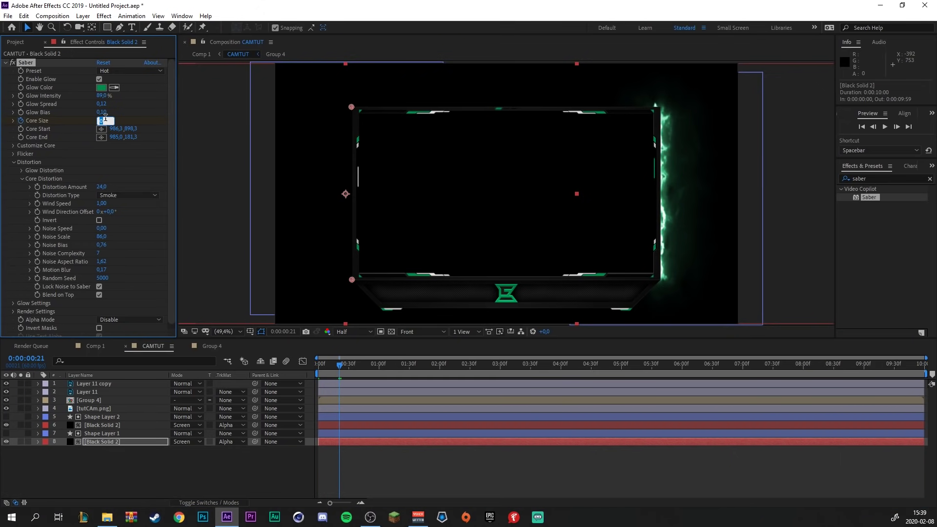
{"action": "type", "text": "1"}
{"action": "type", "text": ",3"}
{"action": "key", "text": "Return"}
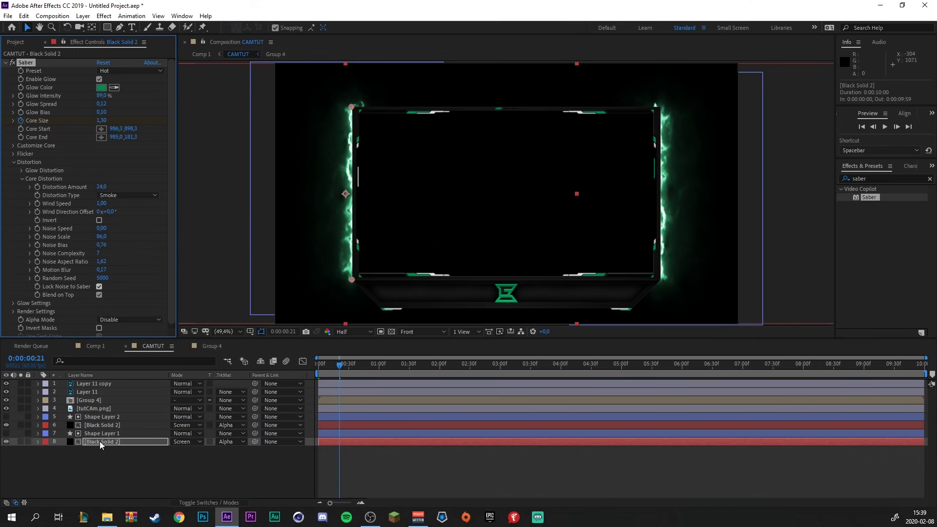
Reveal the animated Core Size in the timeline and preview the core growing in from the start.
{"action": "key", "text": "u"}
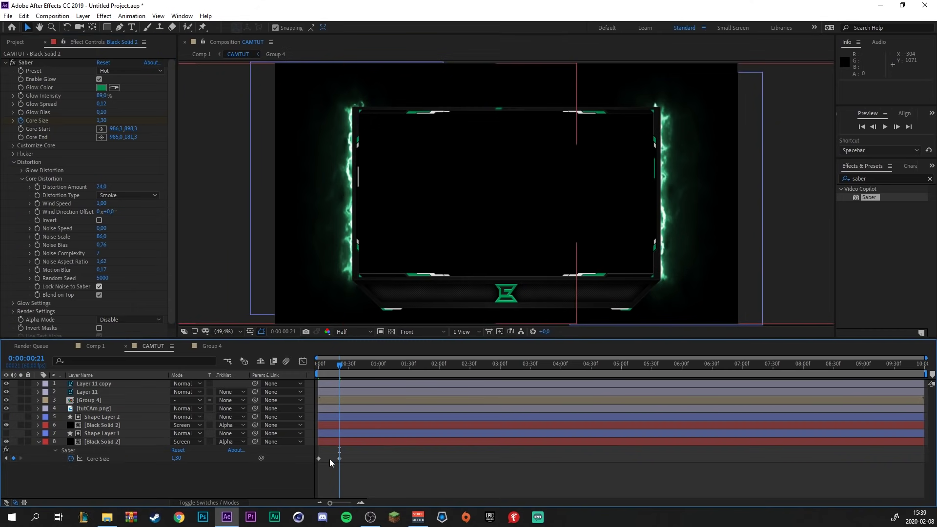
{"action": "left_click", "coordinate": [327, 425]}
{"action": "left_click_drag", "start_coordinate": [335, 372], "coordinate": [317, 370]}
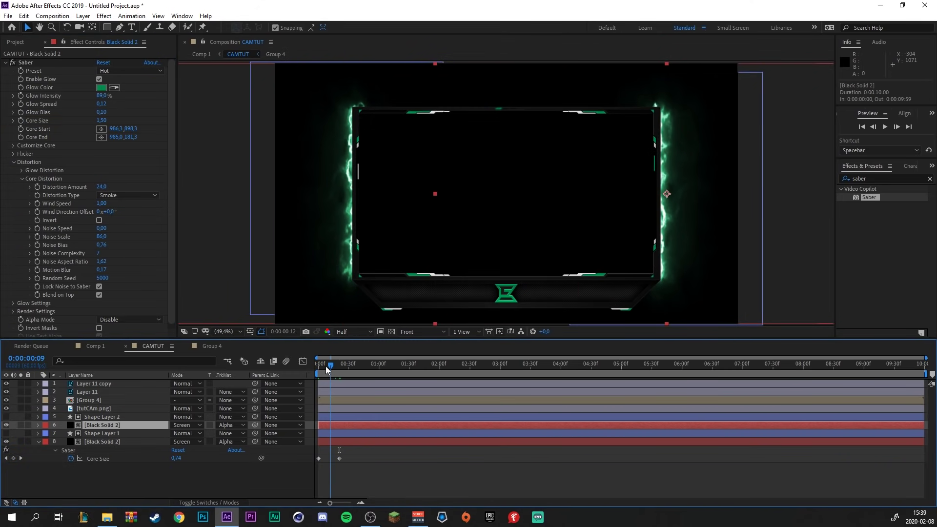
{"action": "key", "text": "space"}
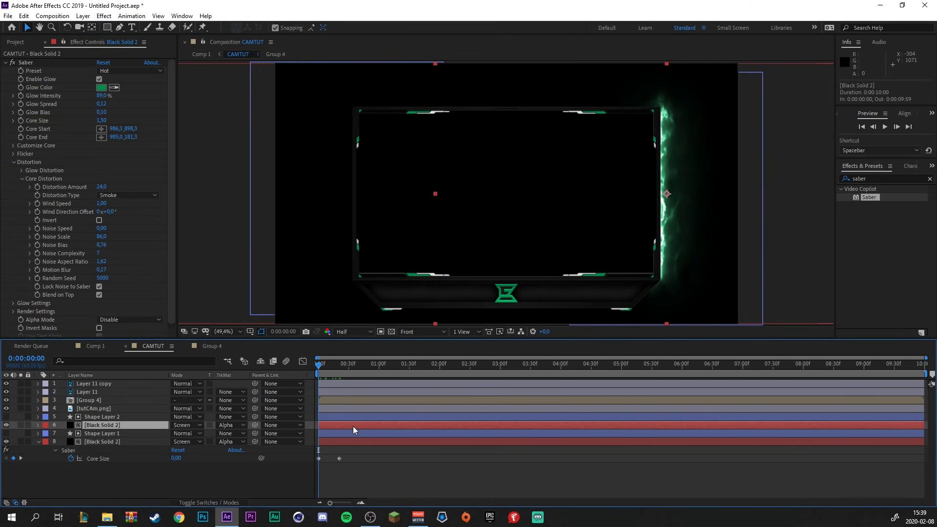
{"action": "left_click", "coordinate": [392, 442]}
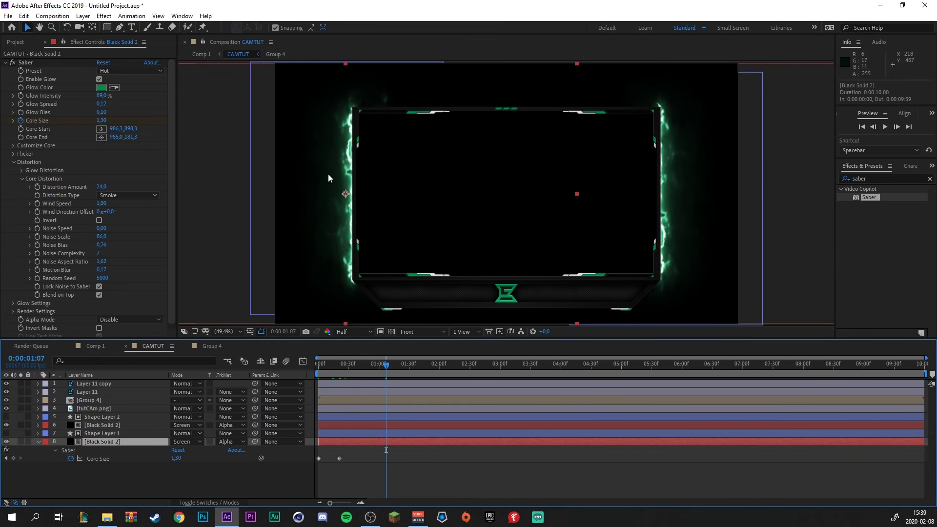
Add a Core Size keyframe at 0:00:01:07 and a 0 keyframe at 0:00:01:29, then select both.
{"action": "left_click", "coordinate": [13, 459]}
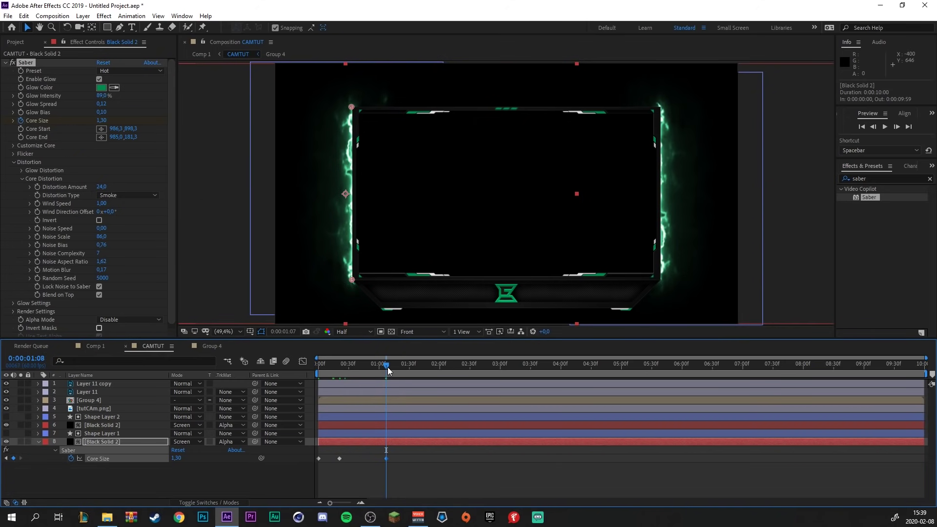
{"action": "left_click_drag", "start_coordinate": [386, 366], "coordinate": [410, 371]}
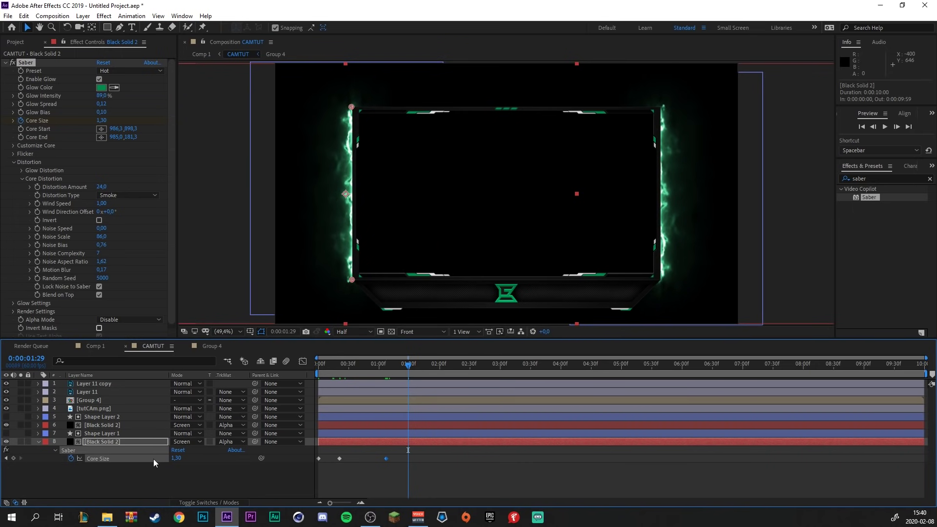
{"action": "left_click", "coordinate": [179, 458]}
{"action": "type", "text": "0"}
{"action": "key", "text": "Return"}
{"action": "mouse_move", "coordinate": [432, 458]}
{"action": "left_mouse_down"}
{"action": "mouse_move", "coordinate": [351, 462]}
{"action": "mouse_move", "coordinate": [901, 474]}
{"action": "left_mouse_up"}
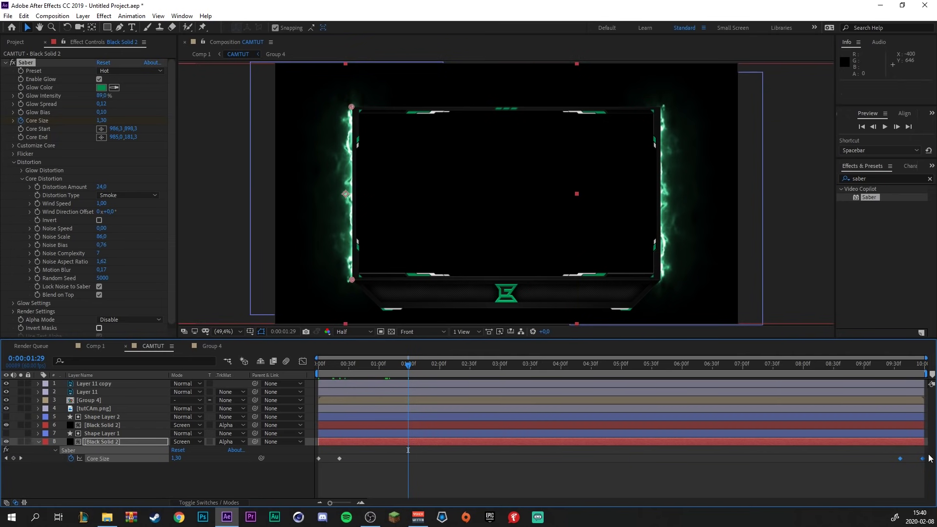
Paste the closing Core Size keyframes onto layer 6 near the composition end.
{"action": "left_click", "coordinate": [479, 425]}
{"action": "key", "text": "u"}
{"action": "left_click", "coordinate": [901, 366]}
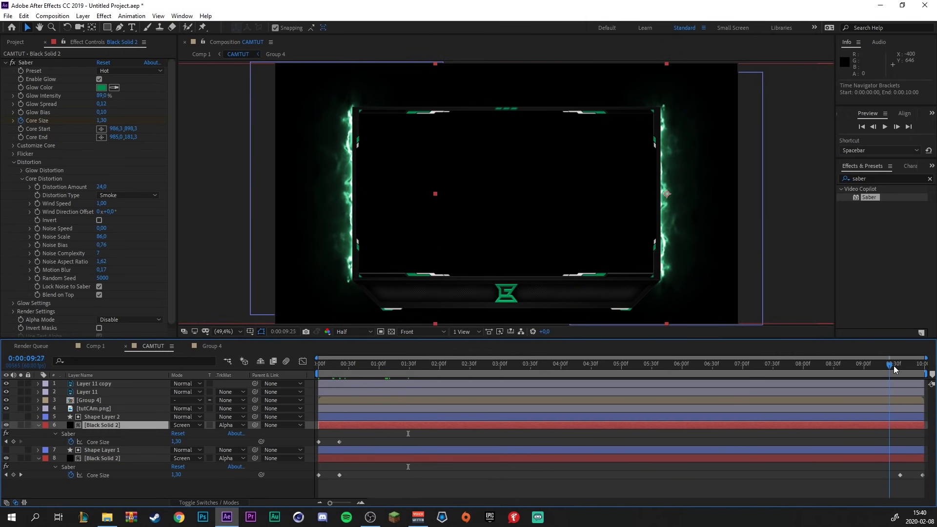
{"action": "key", "text": "ctrl+v"}
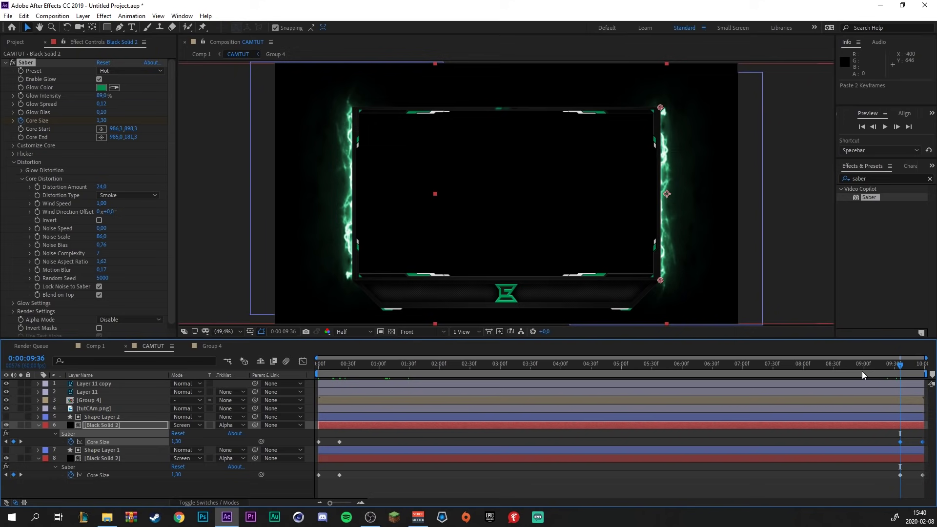
{"action": "left_click_drag", "start_coordinate": [900, 366], "coordinate": [545, 394]}
Return to the start, collapse layers 6 and 8, and preview the finished glow animation.
{"action": "key", "text": "Home"}
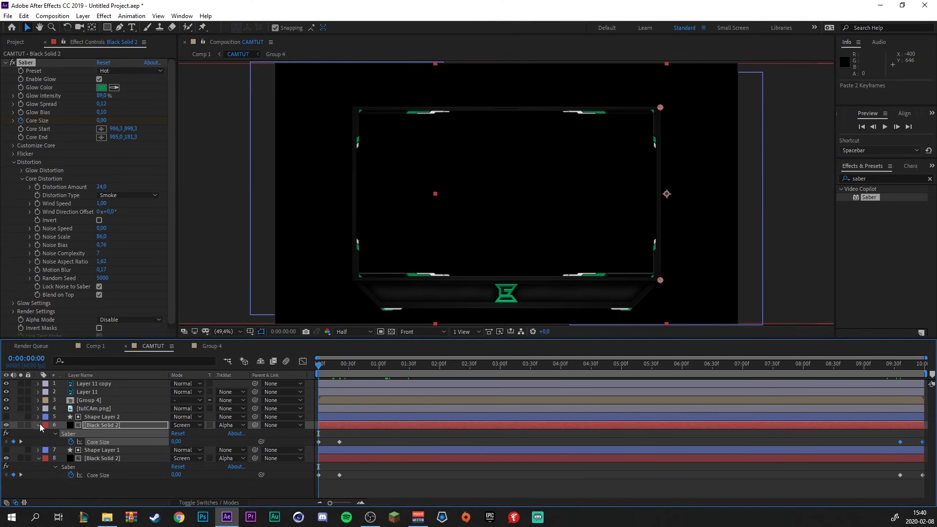
{"action": "left_click", "coordinate": [39, 425]}
{"action": "left_click", "coordinate": [38, 442]}
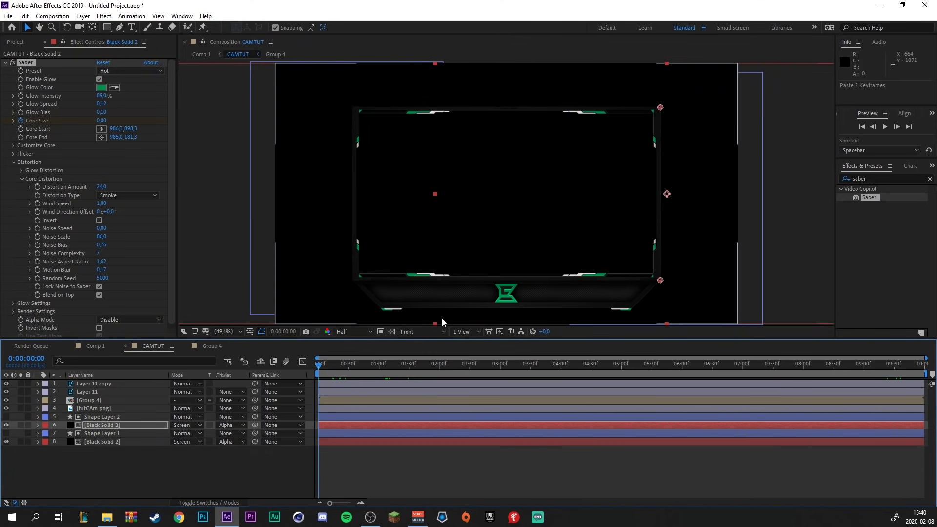
{"action": "left_click", "coordinate": [157, 454]}
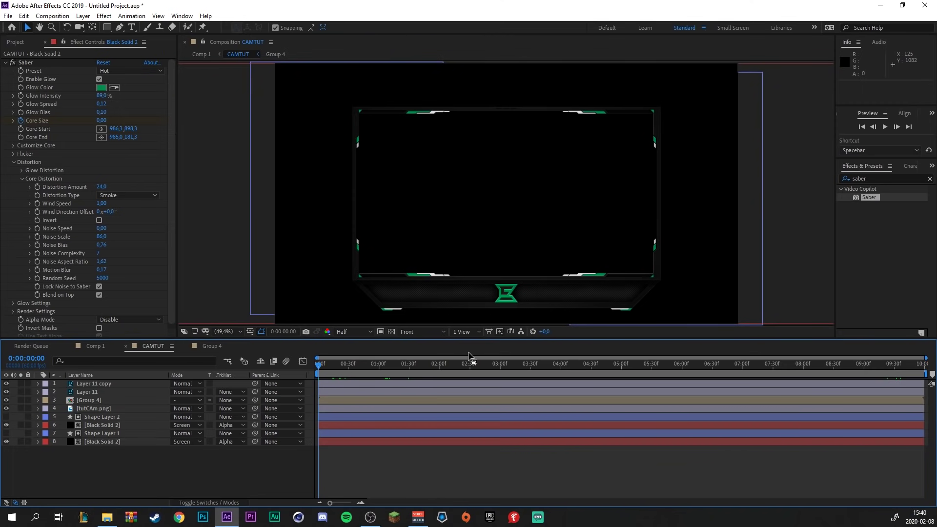
{"action": "key", "text": "space"}
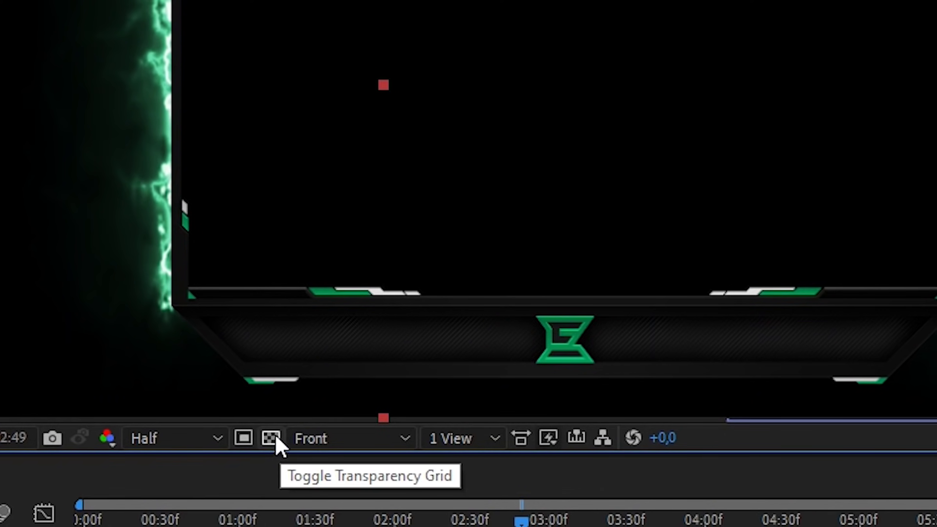
Turn on the transparency grid in the CAMTUT composition viewer.
{"action": "left_click", "coordinate": [271, 438]}
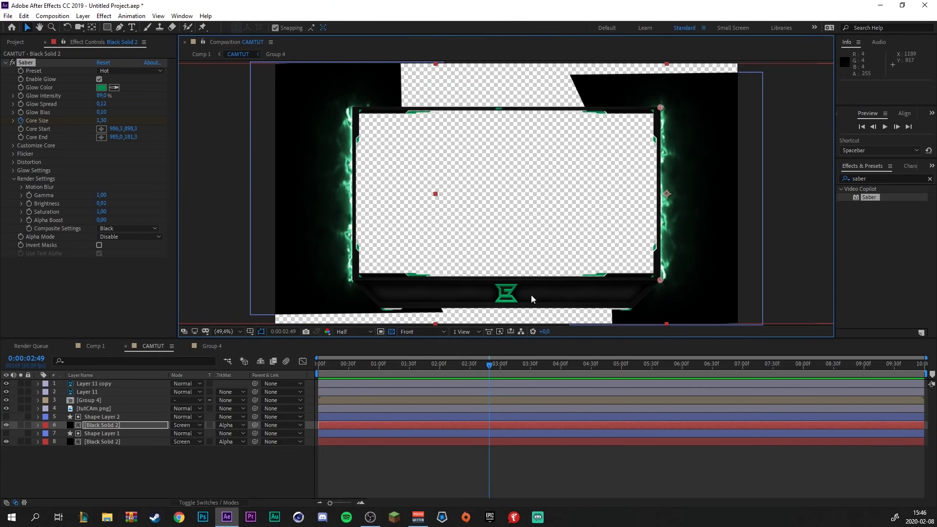
Set Saber Composite Settings to Transparent on both Black Solid 2 layers.
{"action": "left_click", "coordinate": [104, 426]}
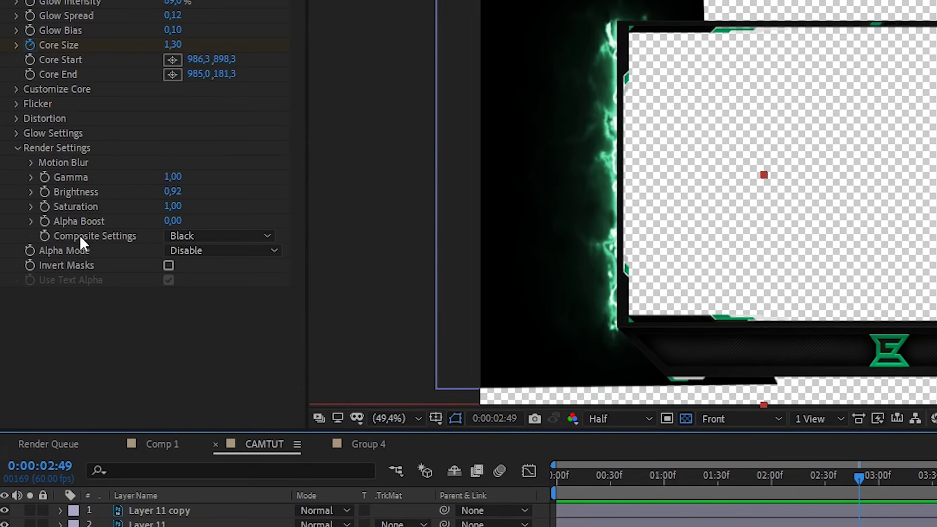
{"action": "left_click", "coordinate": [186, 236]}
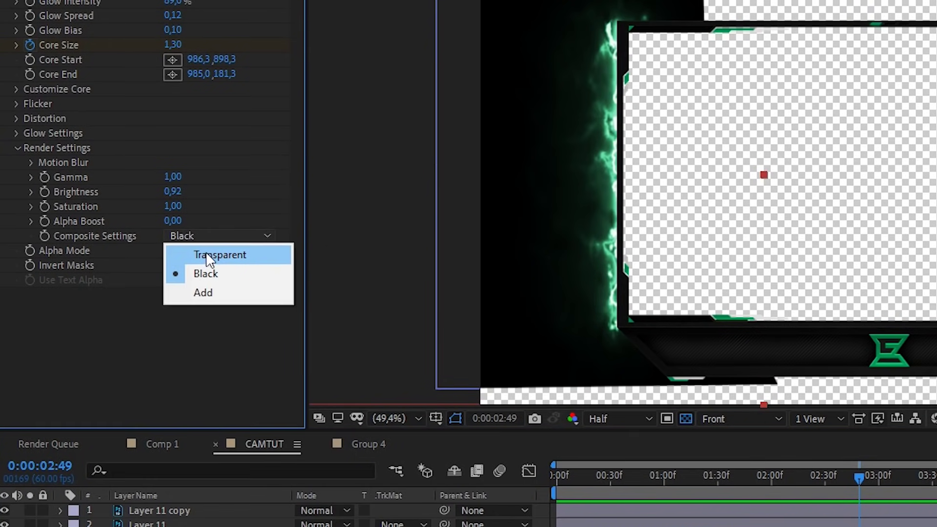
{"action": "left_click", "coordinate": [212, 255]}
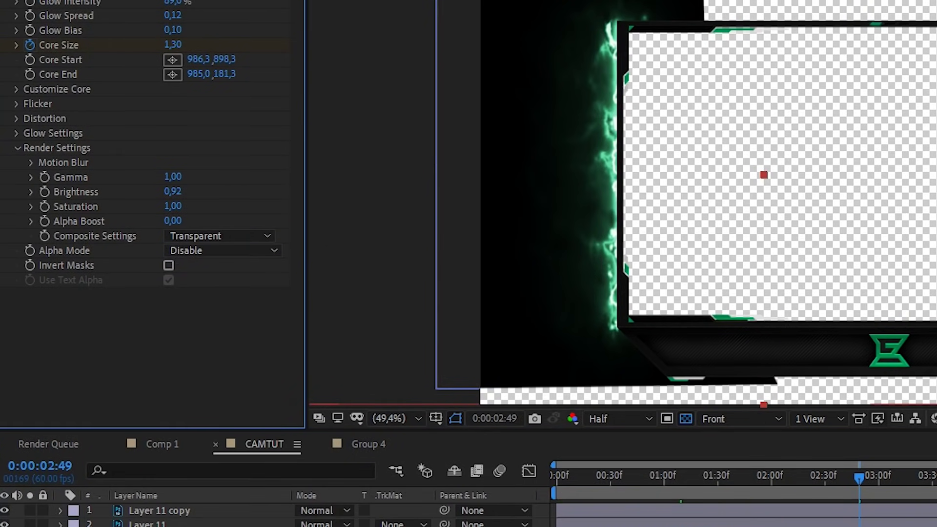
{"action": "left_click", "coordinate": [102, 441]}
{"action": "scroll", "coordinate": [86, 222], "scroll_direction": "down", "scroll_amount": 3}
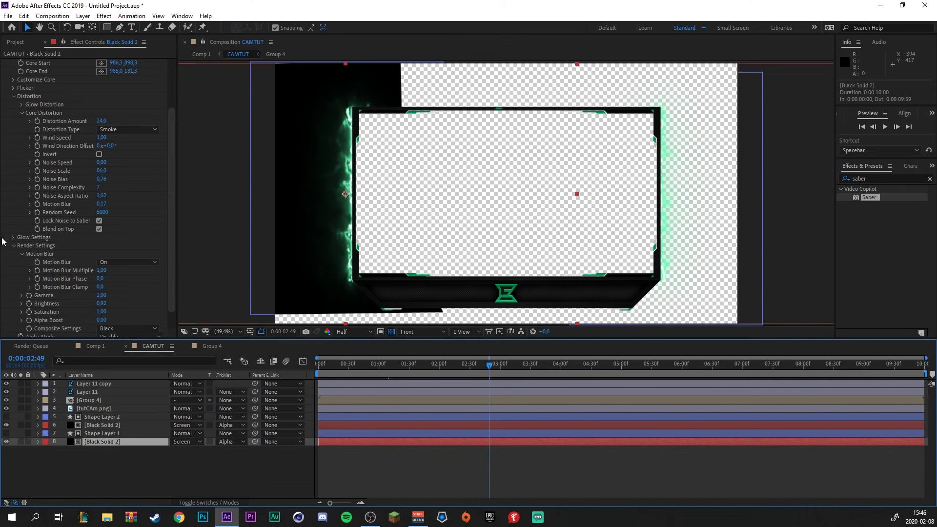
{"action": "scroll", "coordinate": [16, 247], "scroll_direction": "down", "scroll_amount": 2}
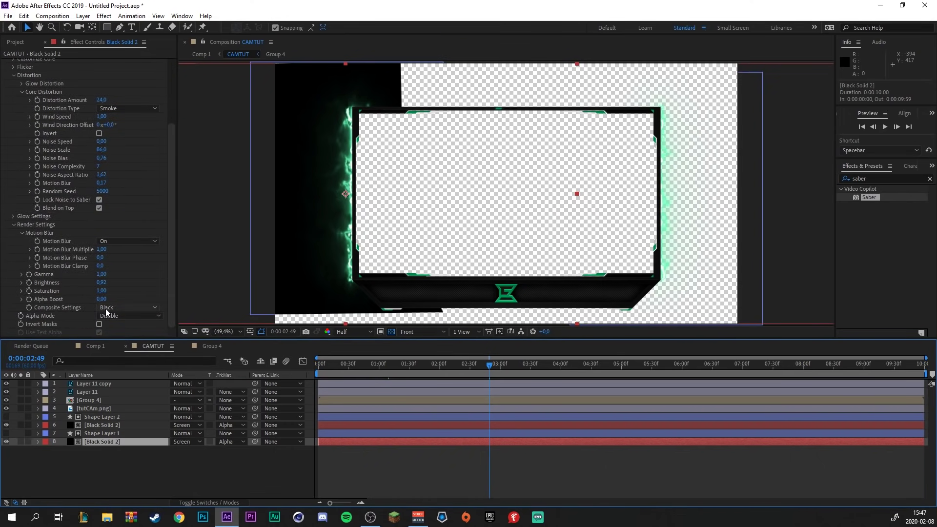
{"action": "left_click", "coordinate": [126, 308]}
{"action": "left_click", "coordinate": [143, 318]}
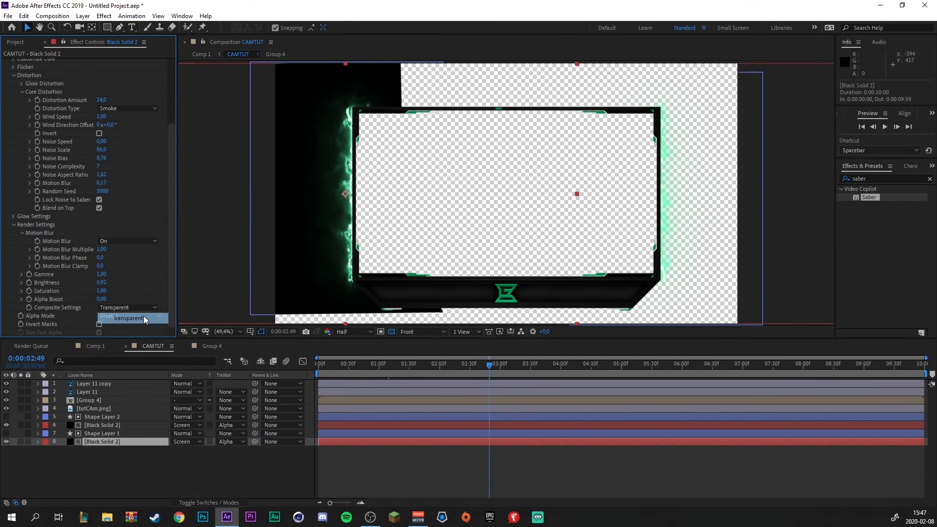
{"action": "left_click", "coordinate": [168, 467]}
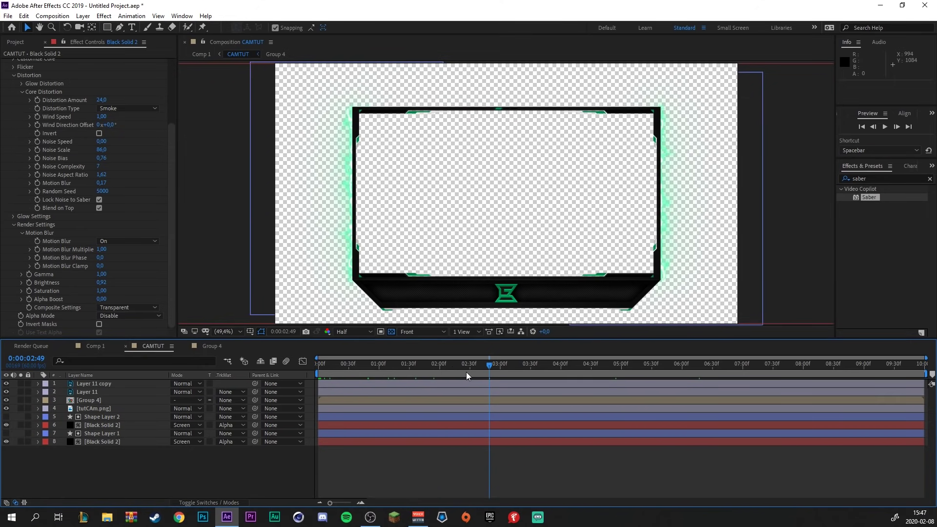
Add CAMTUT to the Render Queue through File > Export.
{"action": "left_click", "coordinate": [8, 16]}
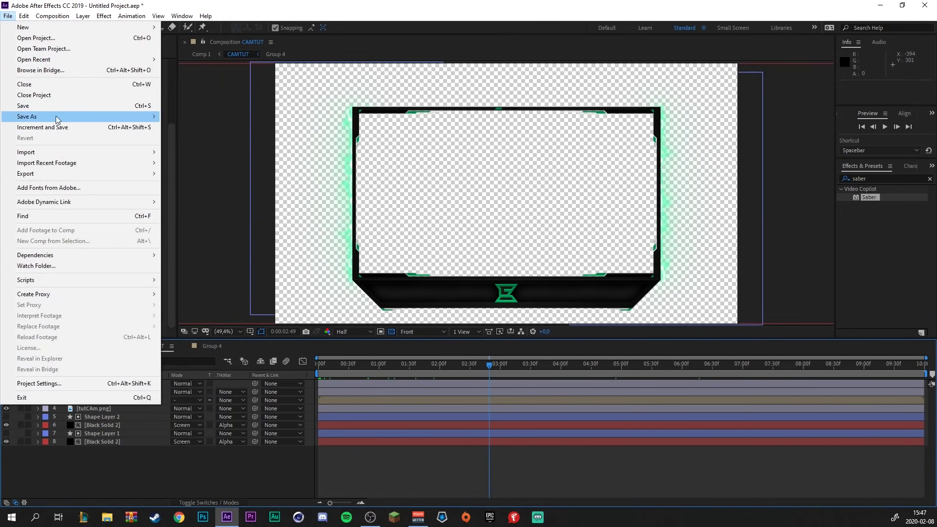
{"action": "mouse_move", "coordinate": [66, 175]}
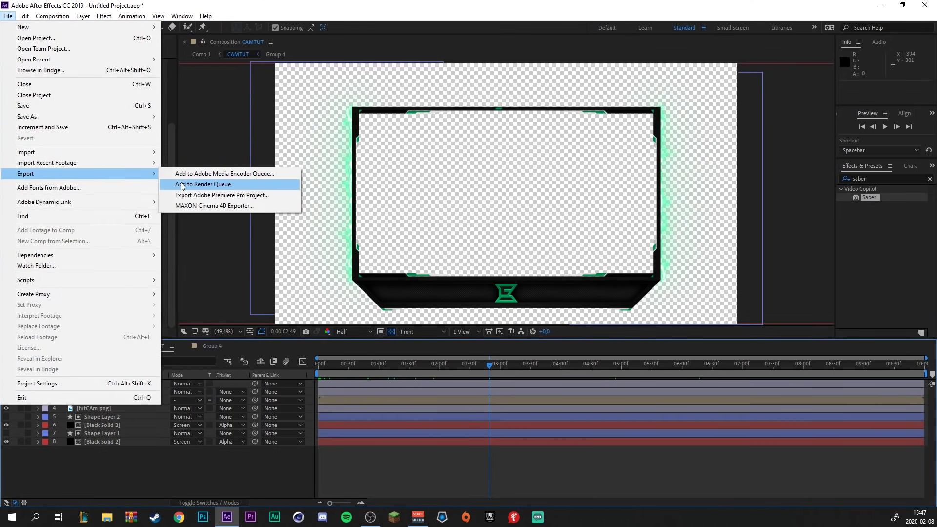
{"action": "left_click", "coordinate": [182, 185]}
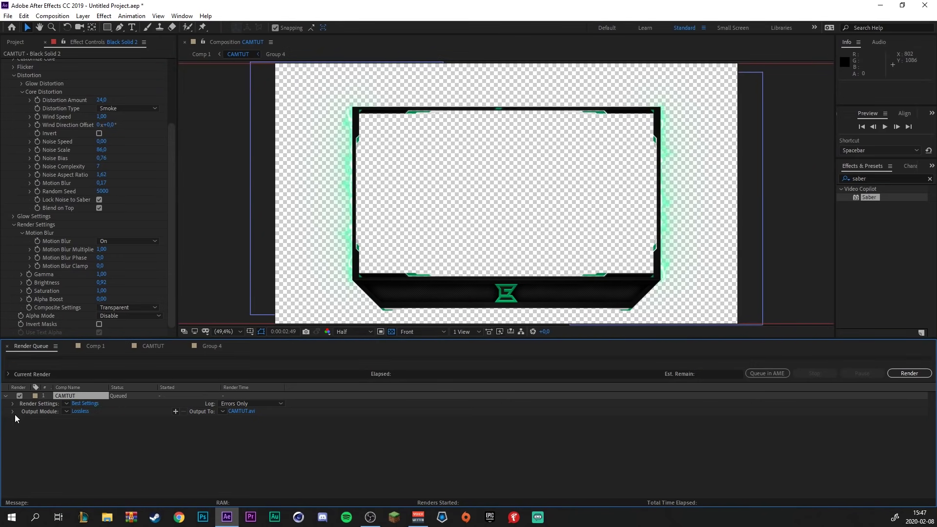
Change the Output Module from Lossless to QuickTime with RGB + Alpha channels.
{"action": "left_click", "coordinate": [80, 412]}
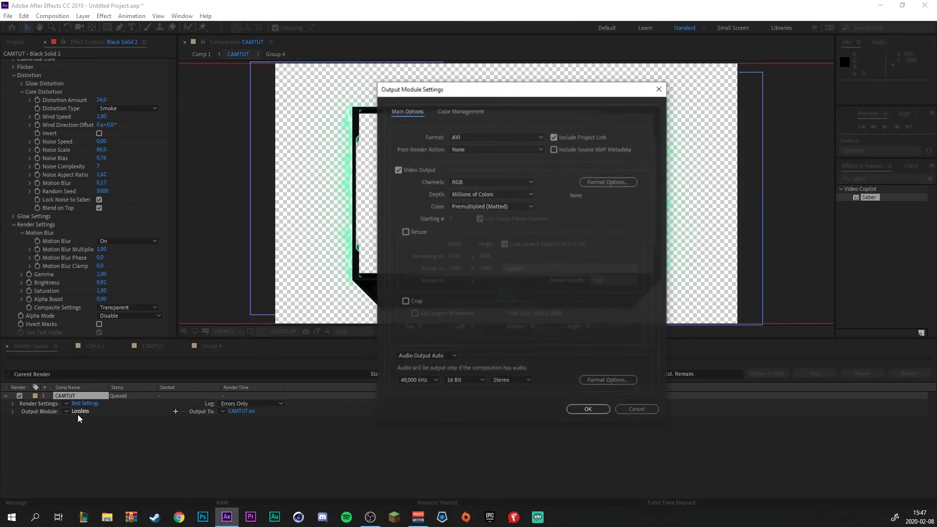
{"action": "left_click", "coordinate": [479, 136]}
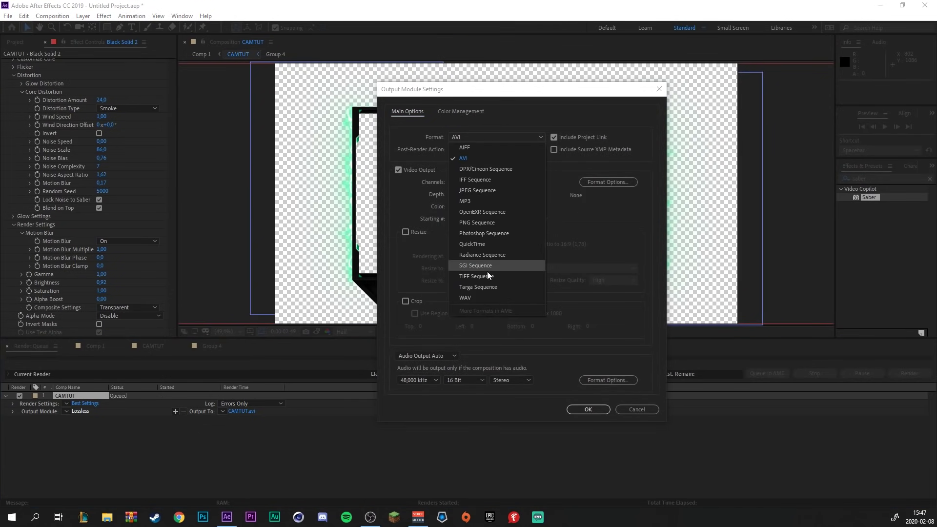
{"action": "left_click", "coordinate": [485, 243]}
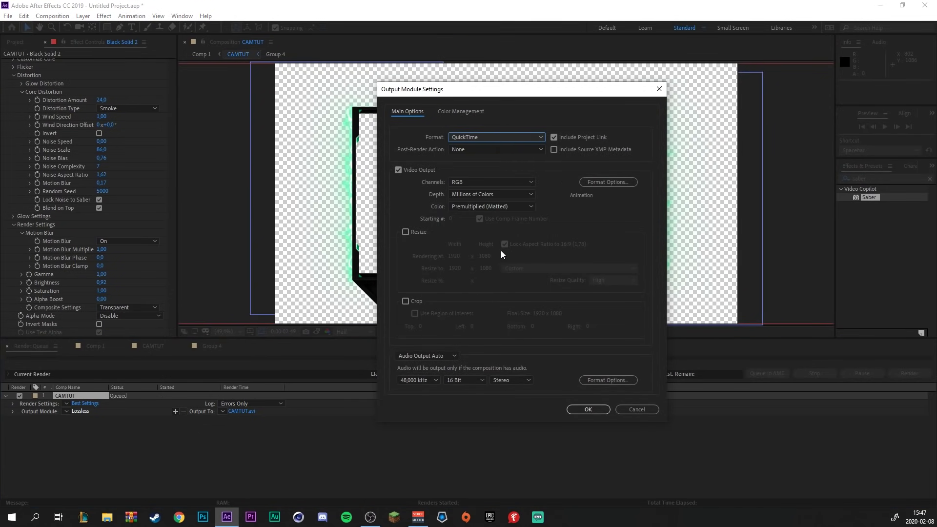
{"action": "left_click", "coordinate": [464, 185]}
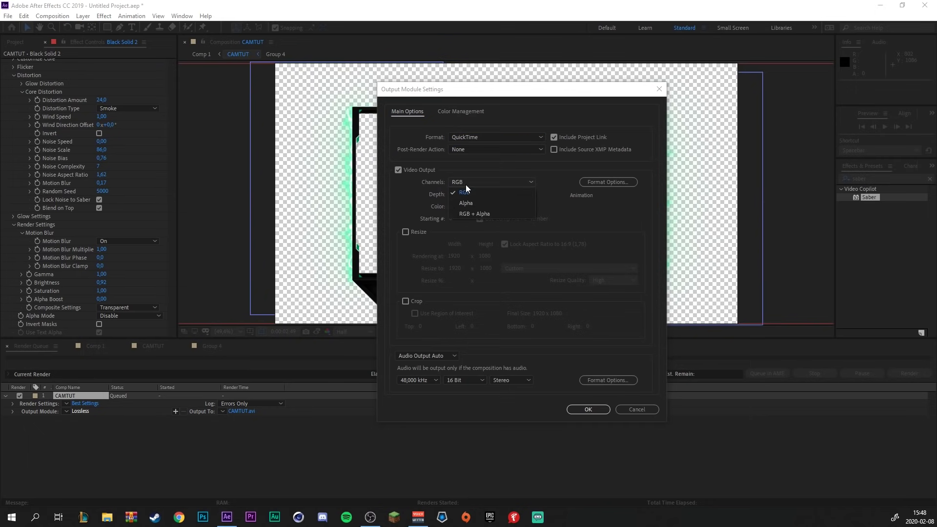
{"action": "left_click", "coordinate": [470, 215]}
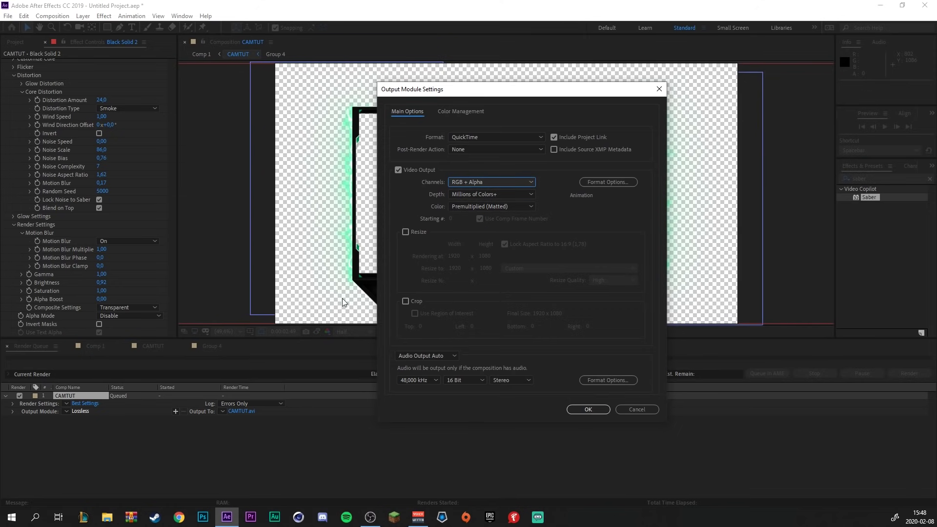
{"action": "left_click", "coordinate": [596, 411]}
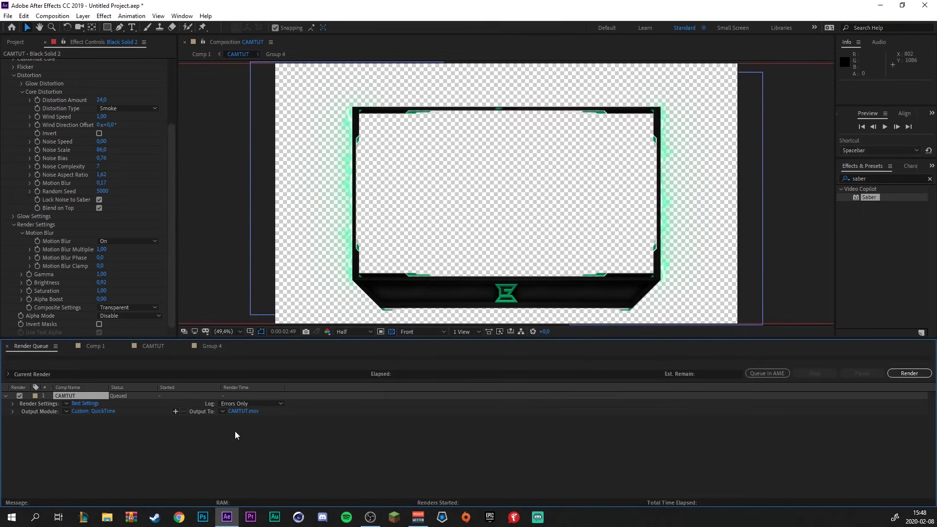
Set the render output file to CAMTUT.mov in the Designs folder.
{"action": "left_click", "coordinate": [253, 413]}
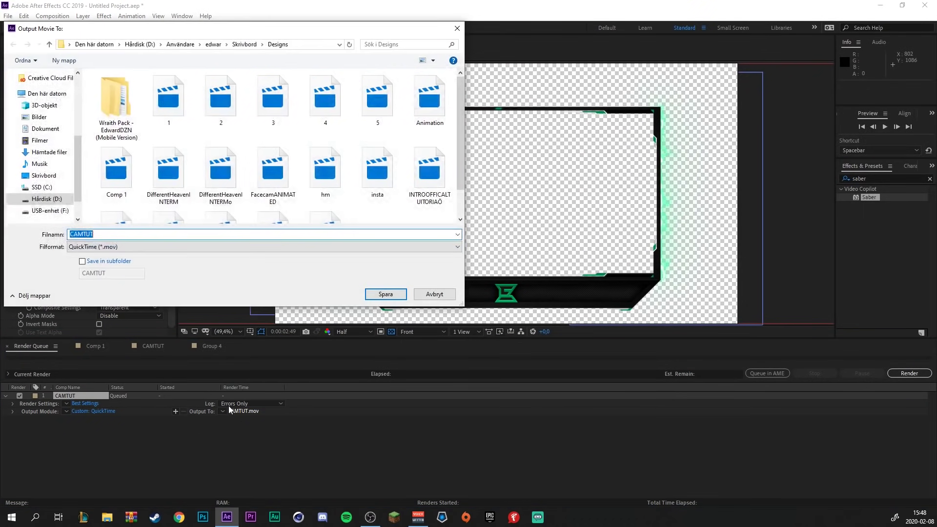
{"action": "left_click", "coordinate": [416, 299]}
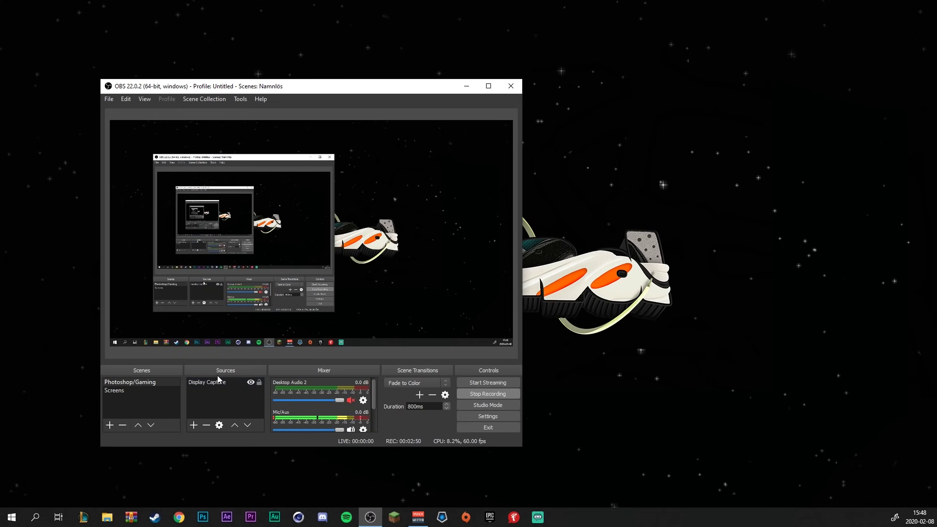
Create a Media Source in Sources that loops the rendered CAMTUT .mov file.
{"action": "left_click", "coordinate": [196, 424]}
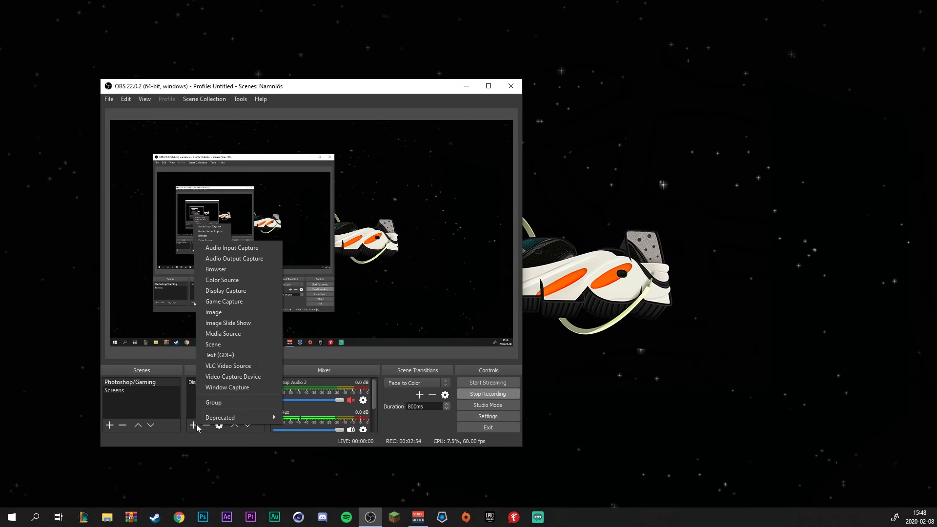
{"action": "left_click", "coordinate": [240, 334]}
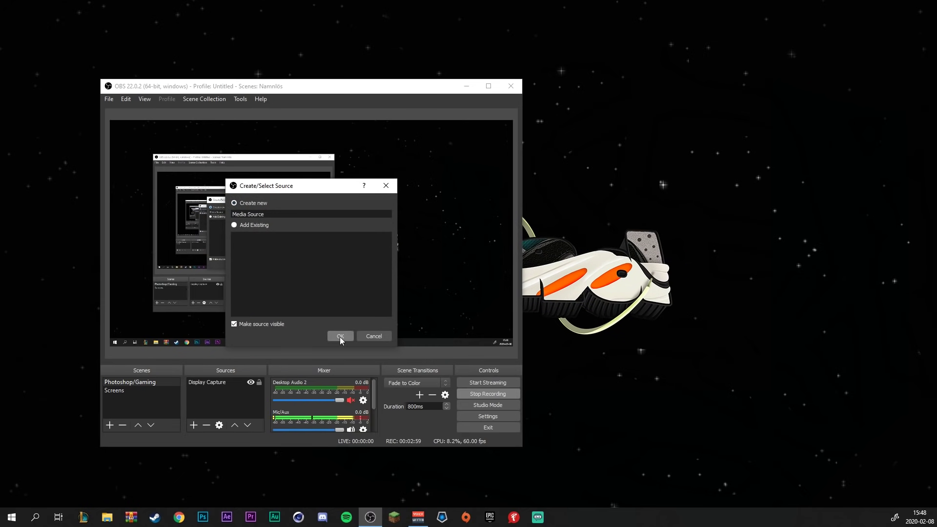
{"action": "left_click", "coordinate": [340, 336]}
{"action": "left_click", "coordinate": [453, 329]}
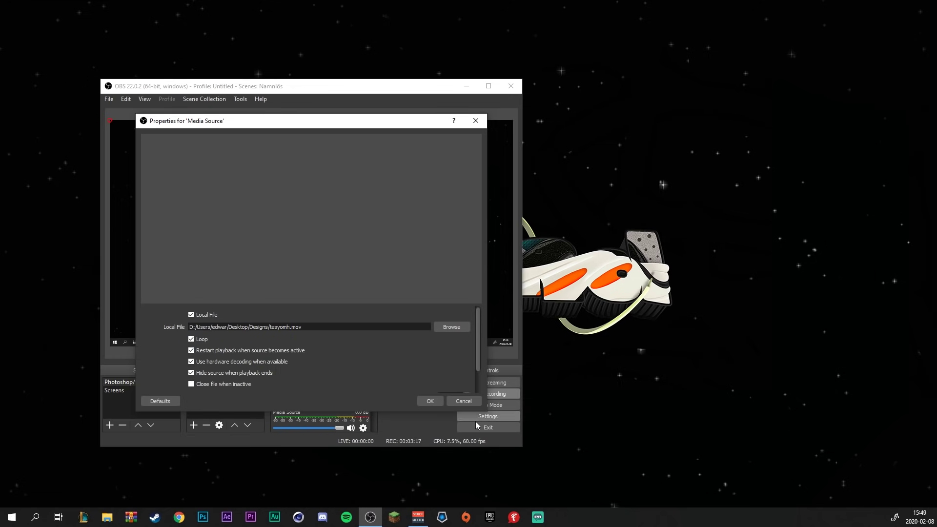
{"action": "left_click", "coordinate": [432, 401]}
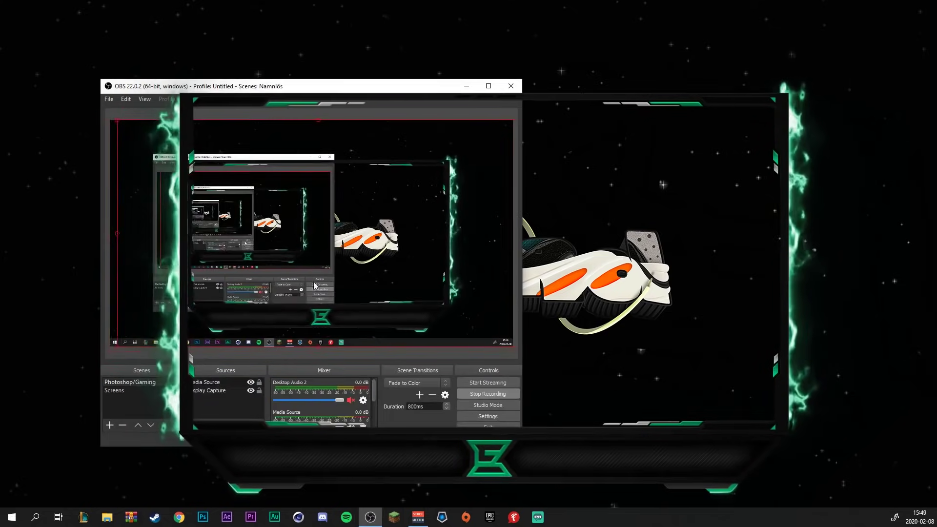
Shrink the overlay, shift it to the upper right, then enlarge it across most of the scene.
{"action": "left_click_drag", "start_coordinate": [512, 120], "coordinate": [338, 204]}
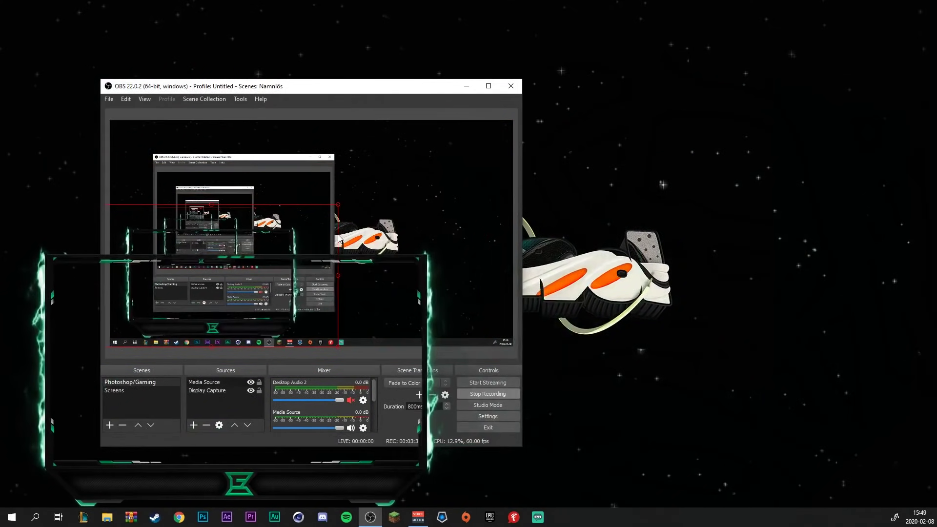
{"action": "left_click_drag", "start_coordinate": [340, 241], "coordinate": [436, 210]}
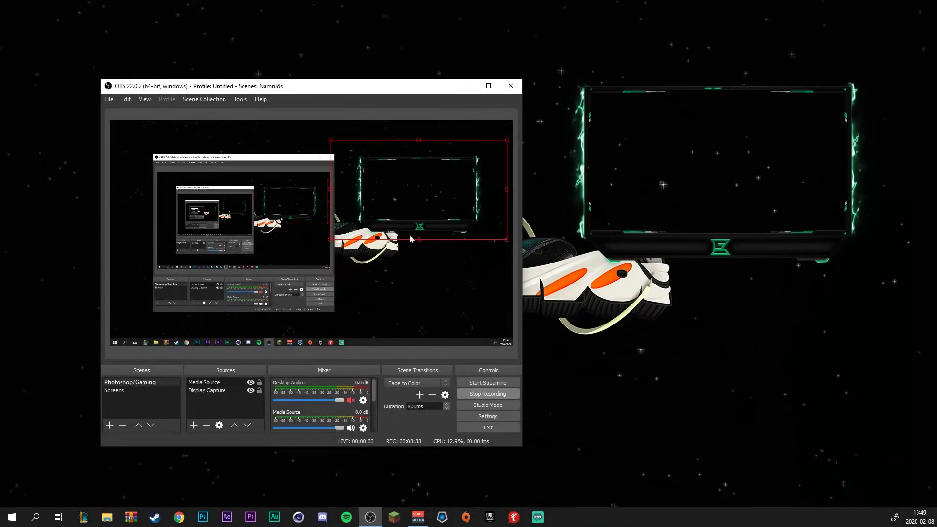
{"action": "mouse_move", "coordinate": [410, 239]}
{"action": "left_mouse_down"}
{"action": "mouse_move", "coordinate": [238, 184]}
{"action": "mouse_move", "coordinate": [290, 343]}
{"action": "left_mouse_up"}
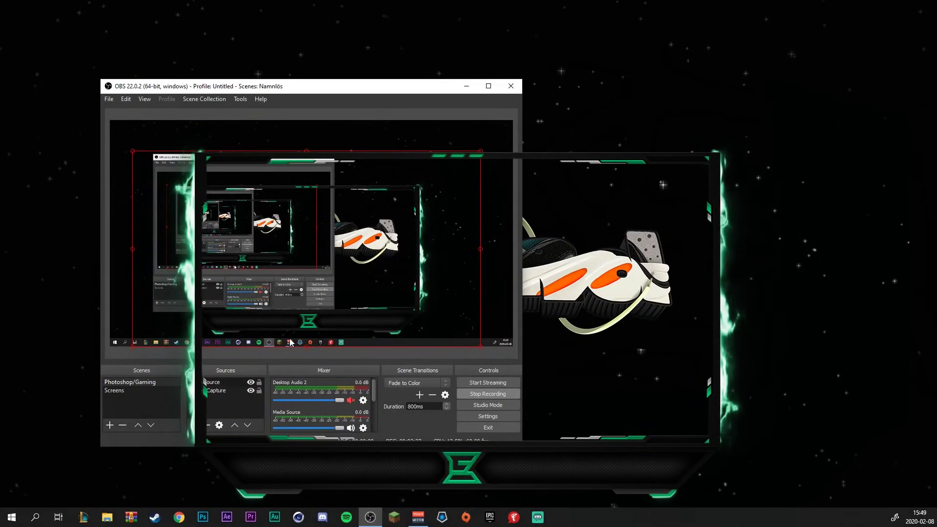